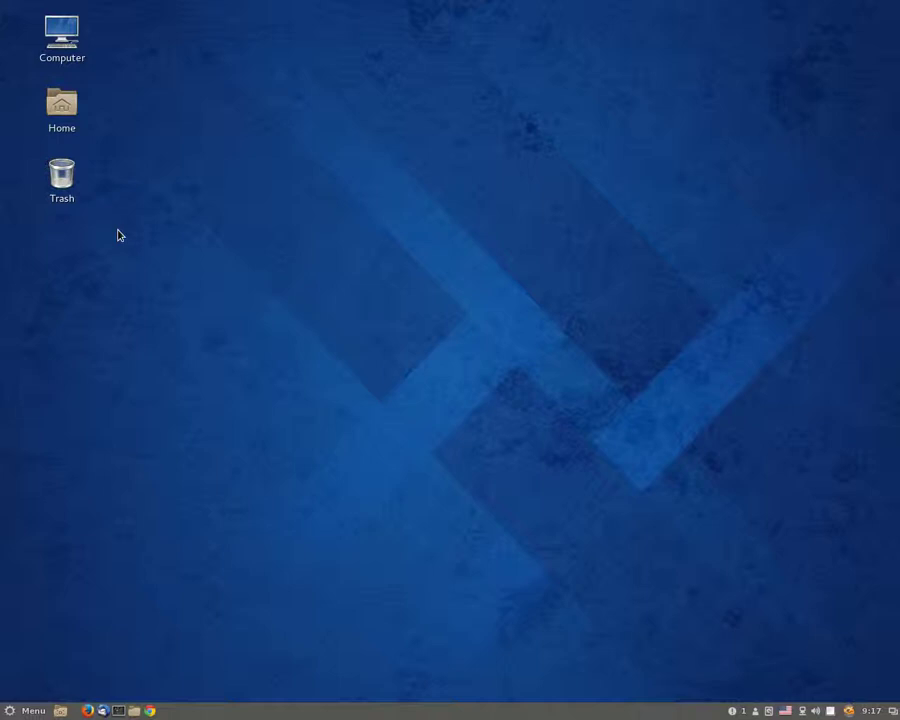
# - Launch Inkscape and then GIMP from the Cinnamon applications menu
pyautogui.click(14, 712)
pyautogui.moveTo(133, 441)
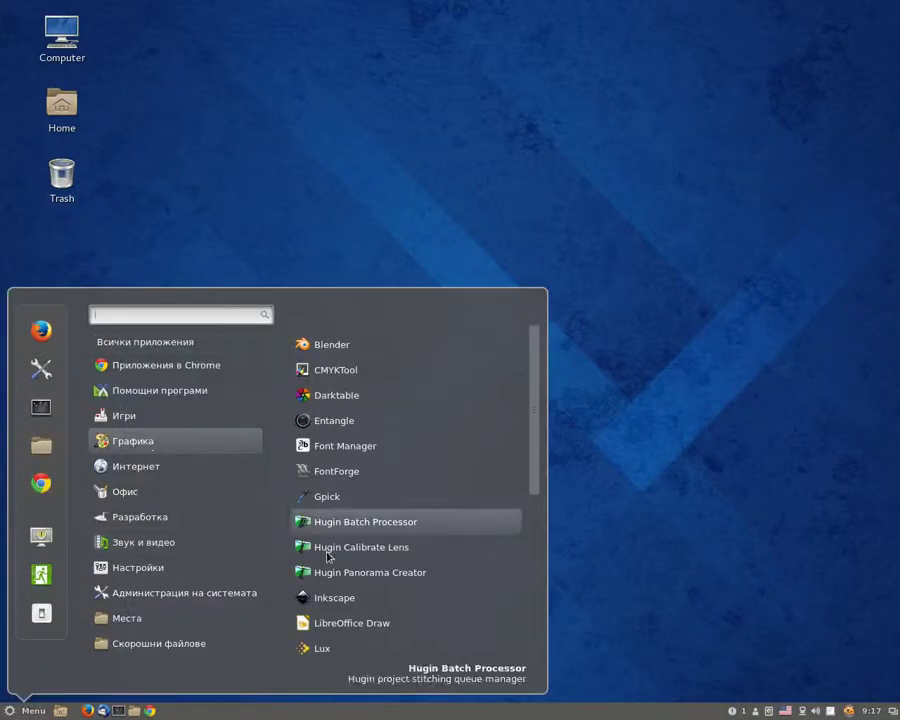
pyautogui.click(339, 601)
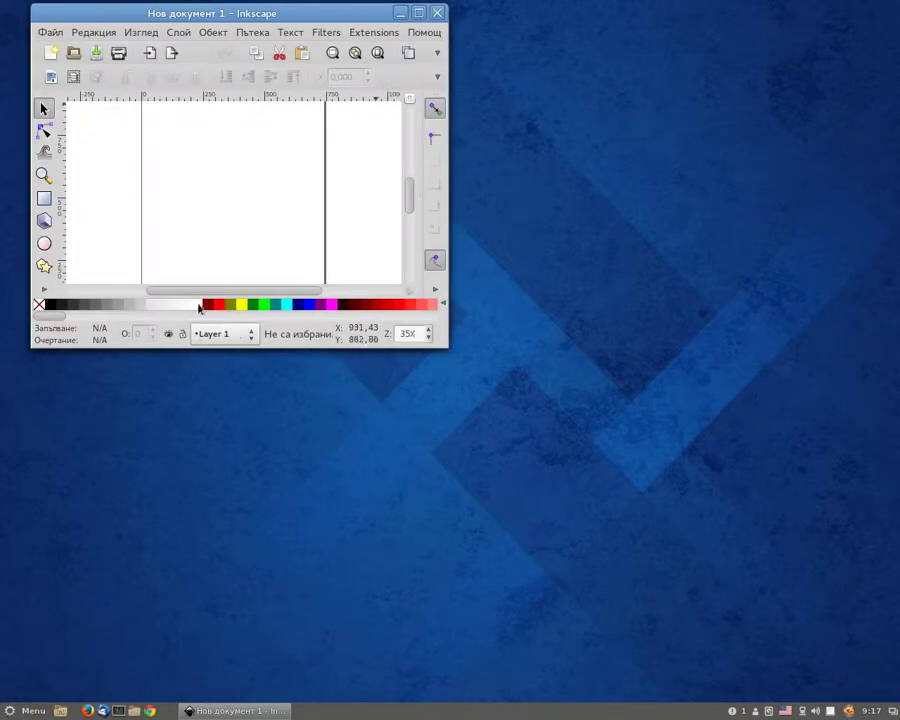
pyautogui.click(26, 712)
pyautogui.scroll(3, 345, 495)
pyautogui.scroll(-2, 352, 480)
pyautogui.scroll(2, 354, 456)
pyautogui.scroll(-6, 358, 466)
pyautogui.scroll(-2, 362, 476)
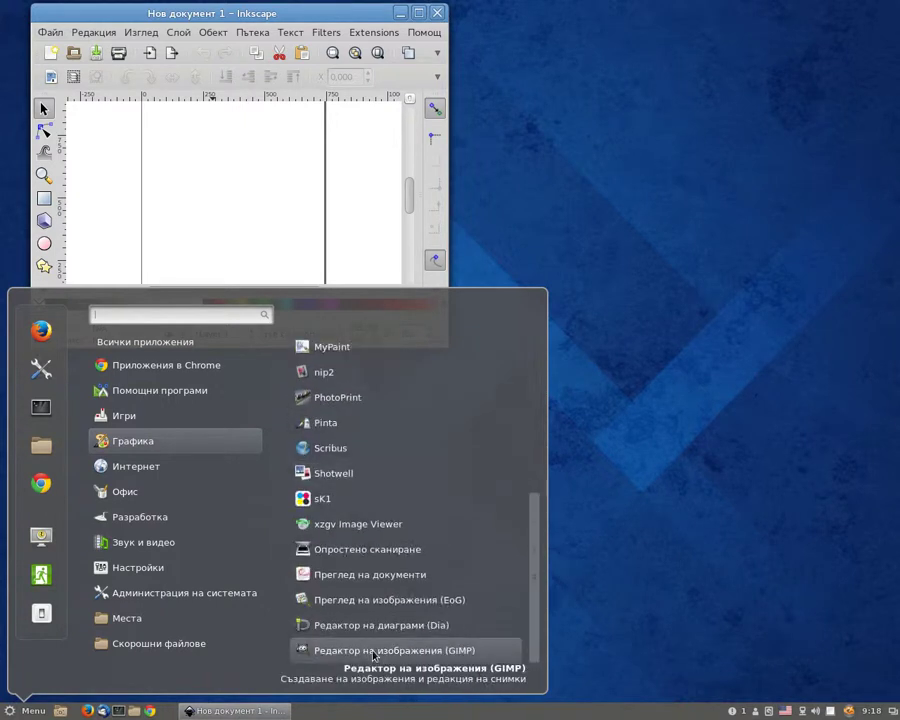
pyautogui.click(358, 645)
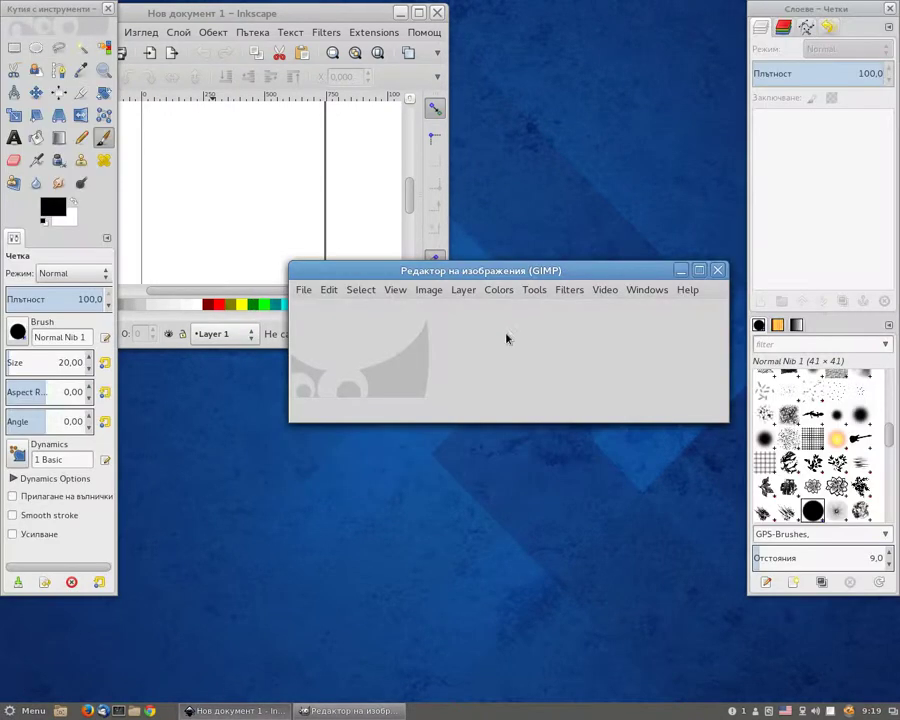
# - Put GIMP in single-window mode, minimize it, and maximize Inkscape
pyautogui.click(647, 290)
pyautogui.click(684, 433)
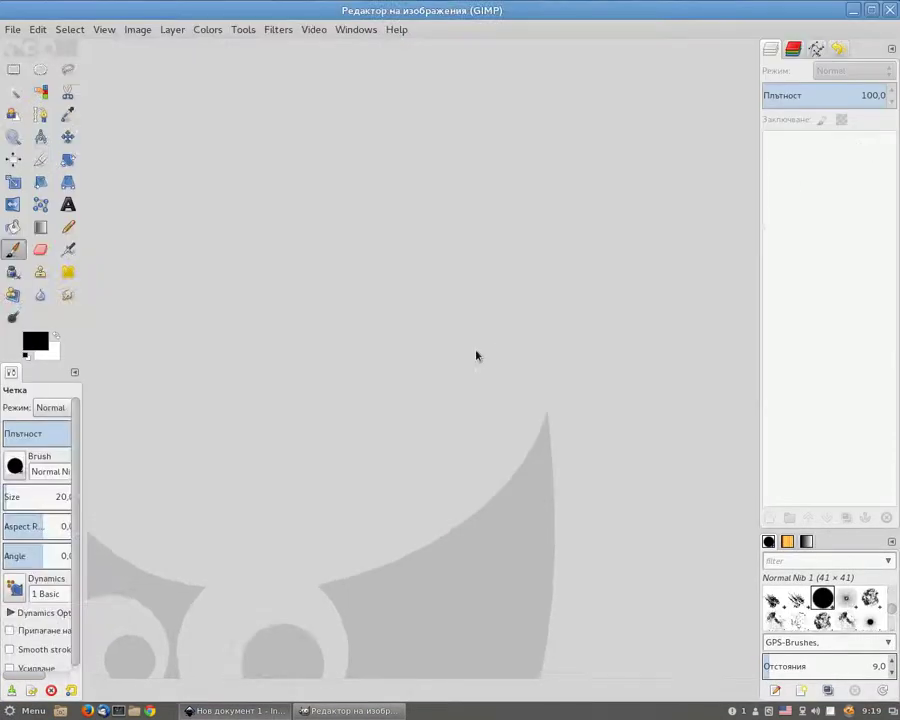
pyautogui.click(852, 9)
pyautogui.click(424, 14)
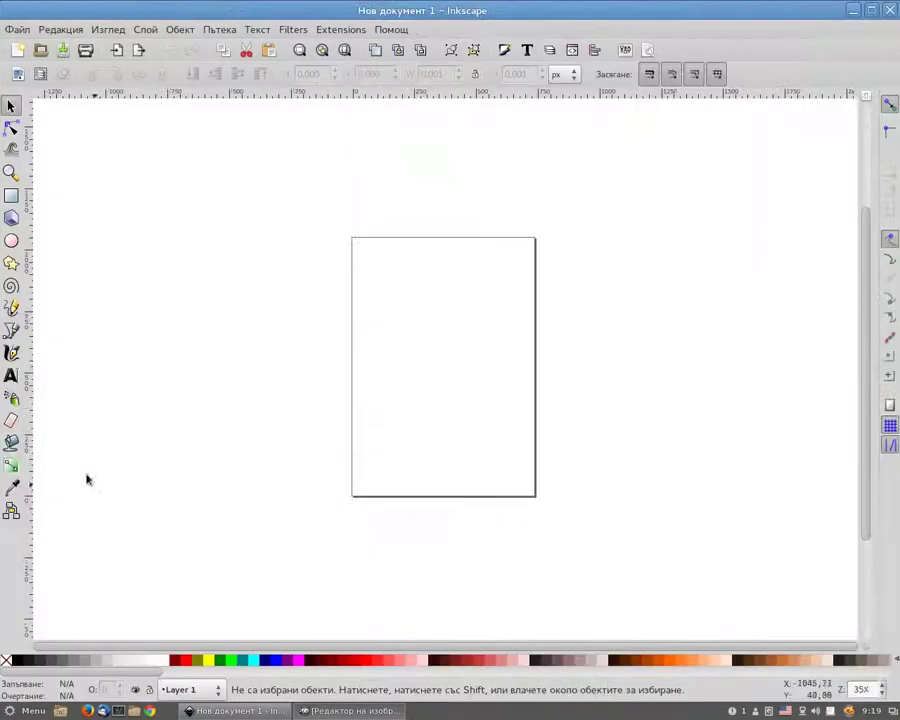
# - Draw a long S-shaped curve on the page with the Bezier tool
pyautogui.click(12, 332)
pyautogui.moveTo(403, 311); pyautogui.dragTo(426, 334)
pyautogui.moveTo(443, 439); pyautogui.dragTo(462, 456)
pyautogui.press('Return')
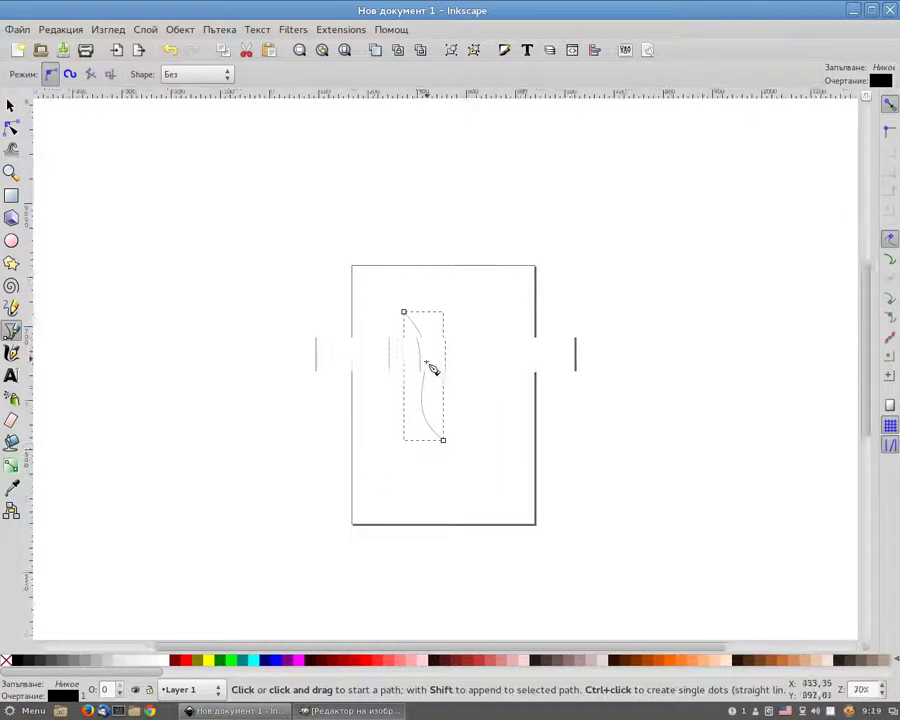
pyautogui.keyDown('ctrl'); pyautogui.scroll(3, 430, 360); pyautogui.keyUp('ctrl')
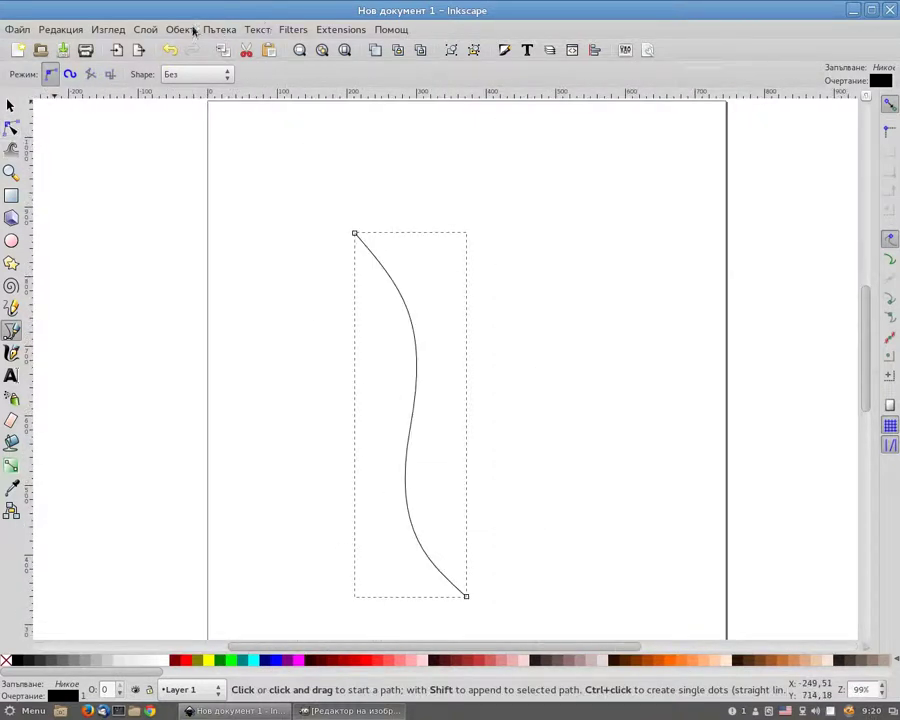
# - Set the curve's stroke width to 8.700 px in Fill and Stroke
pyautogui.click(193, 31)
pyautogui.click(203, 52)
pyautogui.click(745, 119)
pyautogui.click(801, 120)
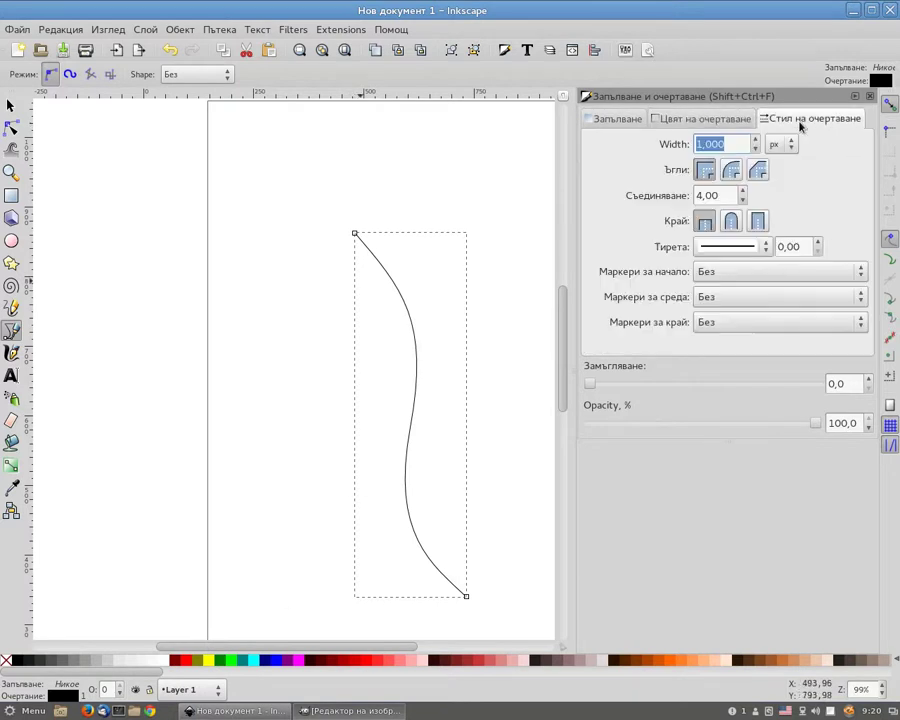
pyautogui.click(755, 140)
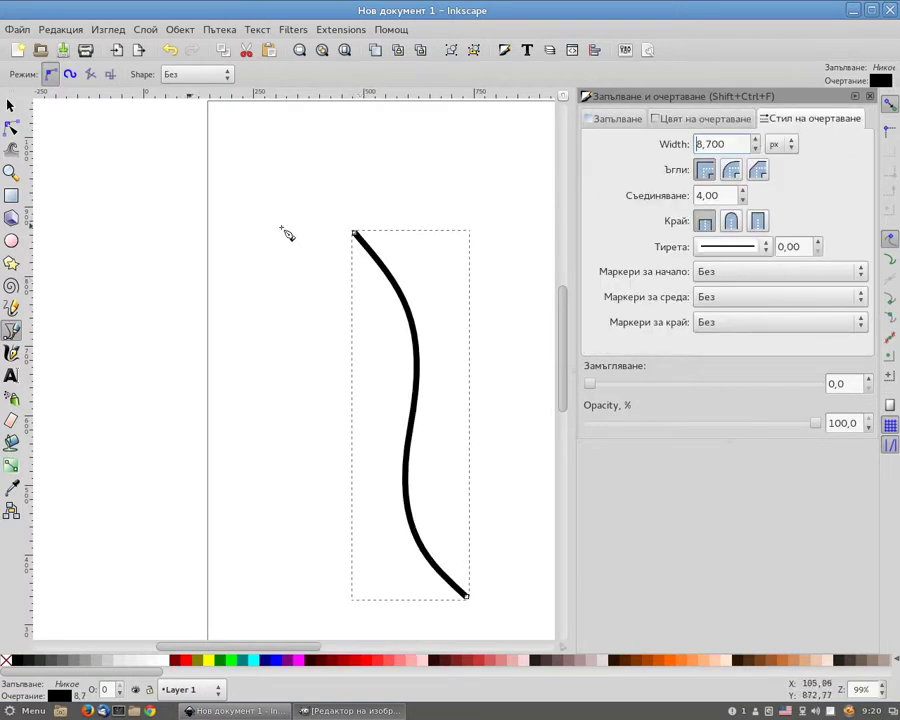
# - Convert the thick stroke into a filled shape with Path > Stroke to Path
pyautogui.click(219, 29)
pyautogui.click(236, 66)
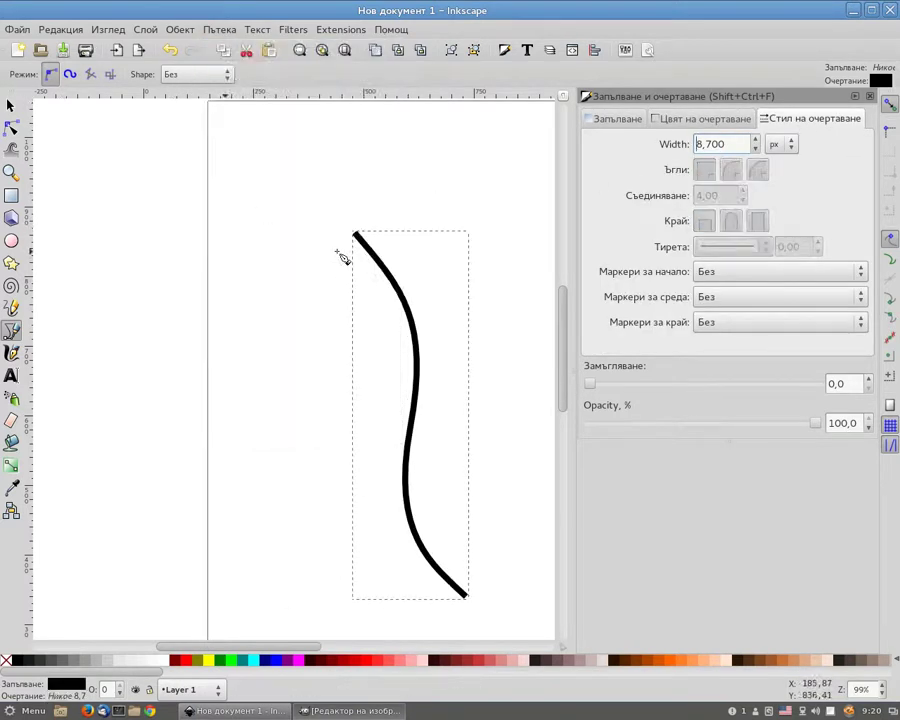
pyautogui.scroll(4, 343, 258)
pyautogui.scroll(-6, 392, 288)
pyautogui.scroll(1, 414, 314)
# - Delete extra nodes and drag handles to widen and reshape the upper part of the stroke
pyautogui.click(11, 128)
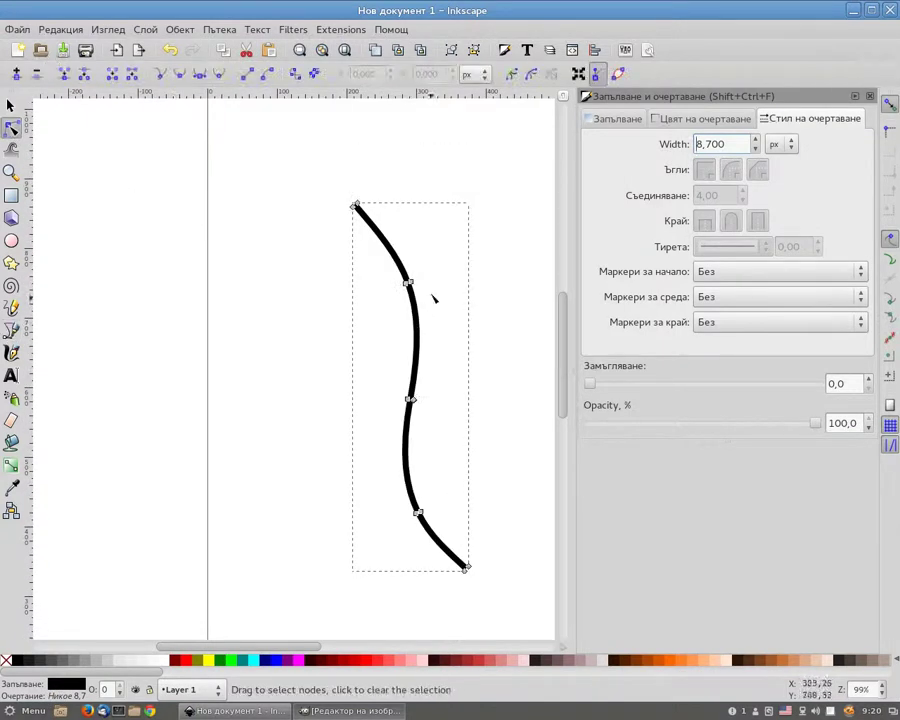
pyautogui.click(409, 283)
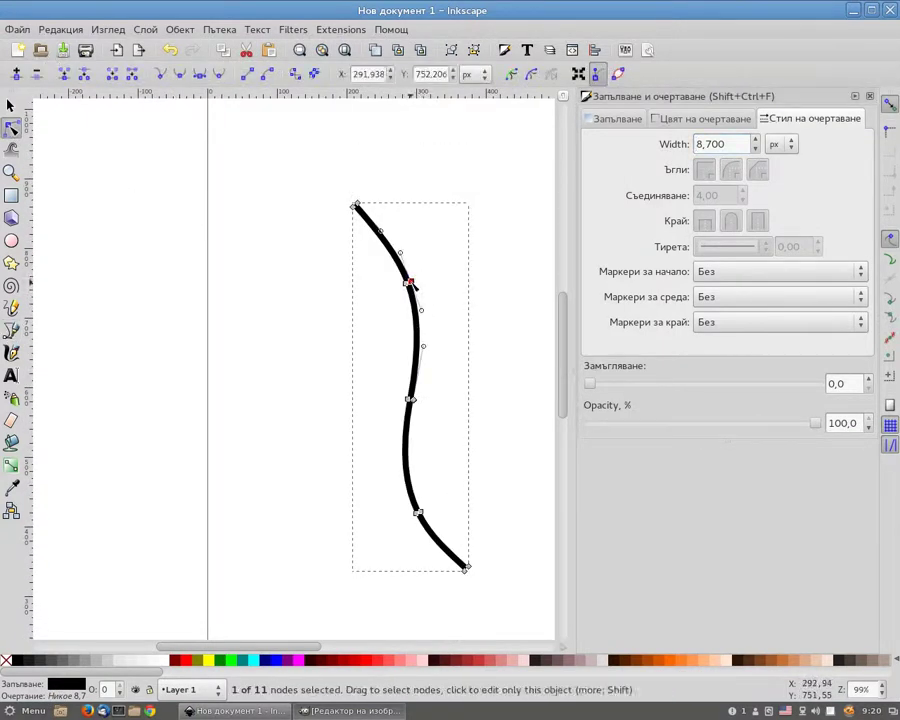
pyautogui.press('Delete')
pyautogui.click(433, 535)
pyautogui.press('Delete')
pyautogui.click(356, 204)
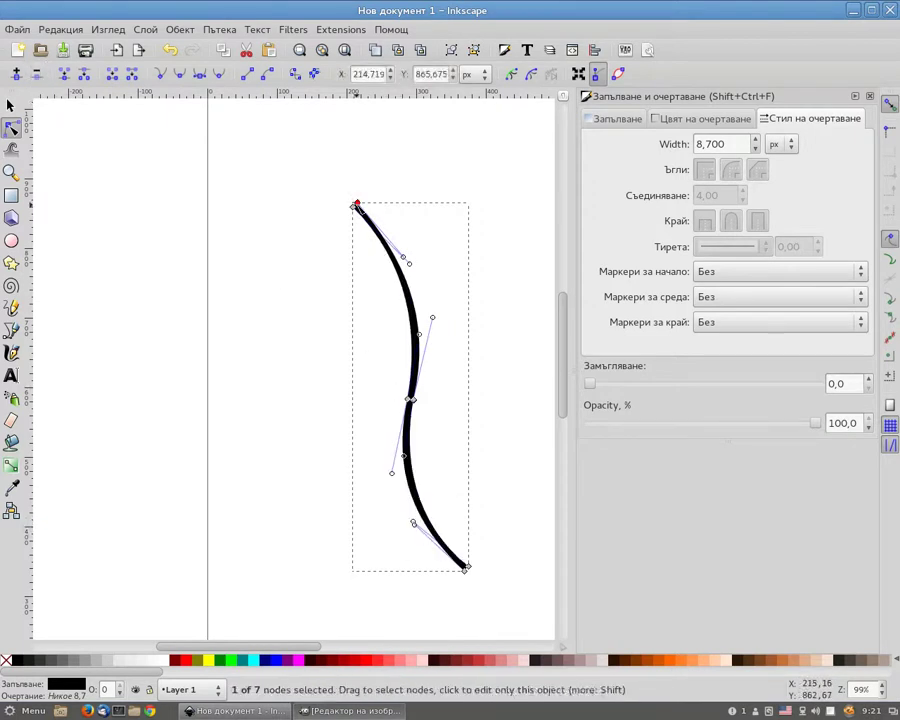
pyautogui.click(37, 75)
pyautogui.moveTo(422, 261); pyautogui.dragTo(427, 326)
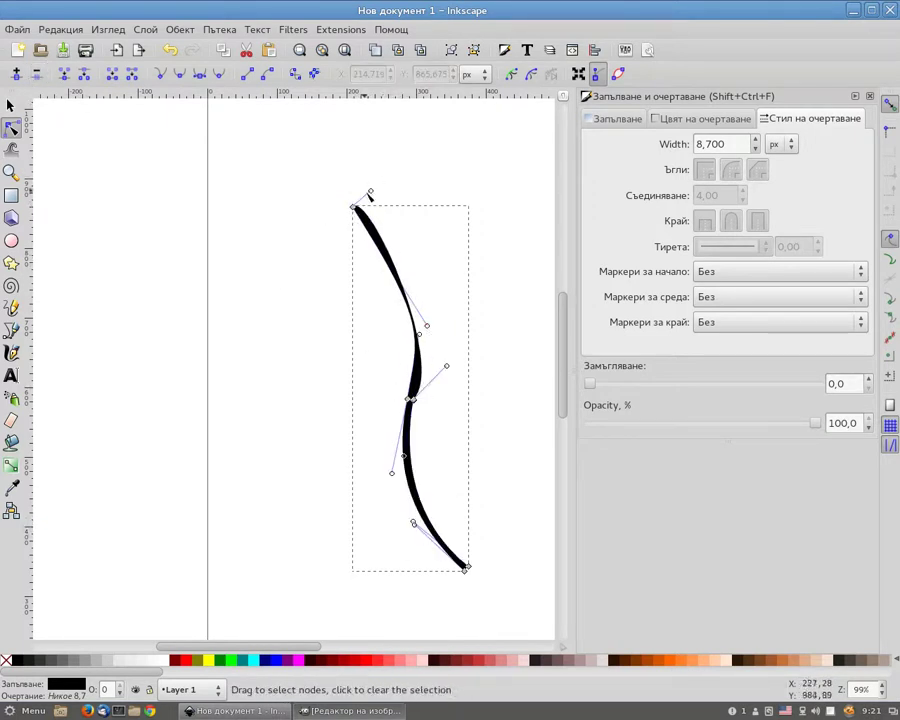
pyautogui.moveTo(368, 192); pyautogui.dragTo(467, 233)
pyautogui.moveTo(428, 328); pyautogui.dragTo(464, 263)
# - Remove the middle and bottom nodes and taper the lower end to a point
pyautogui.click(410, 400)
pyautogui.press('Delete')
pyautogui.click(464, 567)
pyautogui.click(37, 75)
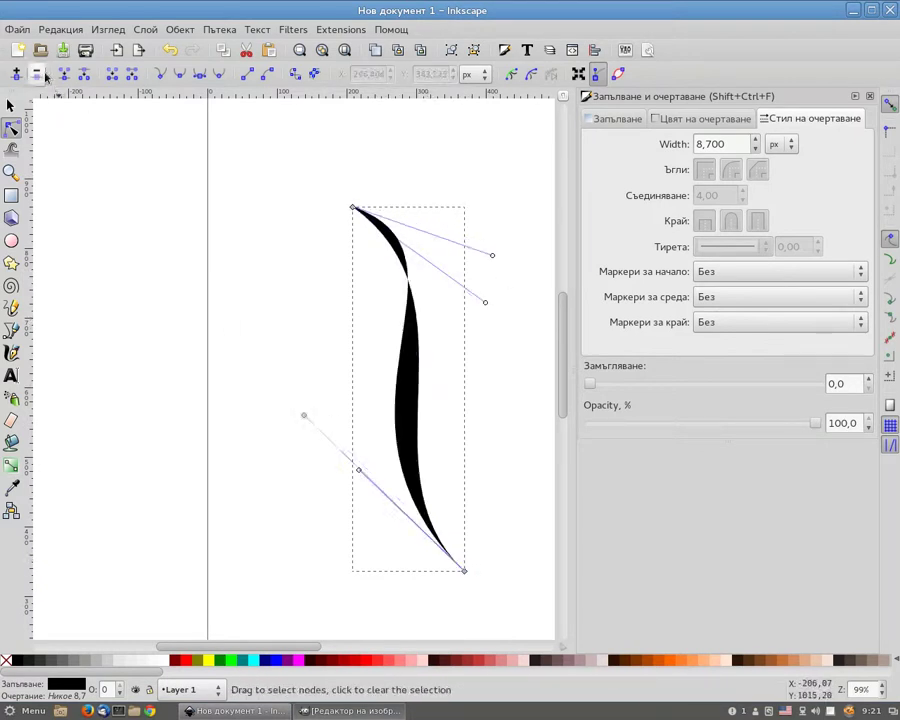
pyautogui.moveTo(487, 303); pyautogui.dragTo(518, 251)
pyautogui.moveTo(305, 416)
pyautogui.mouseDown()
pyautogui.moveTo(293, 510)
pyautogui.moveTo(285, 500)
pyautogui.mouseUp()
pyautogui.moveTo(360, 472)
pyautogui.mouseDown()
pyautogui.moveTo(334, 496)
pyautogui.moveTo(332, 522)
pyautogui.mouseUp()
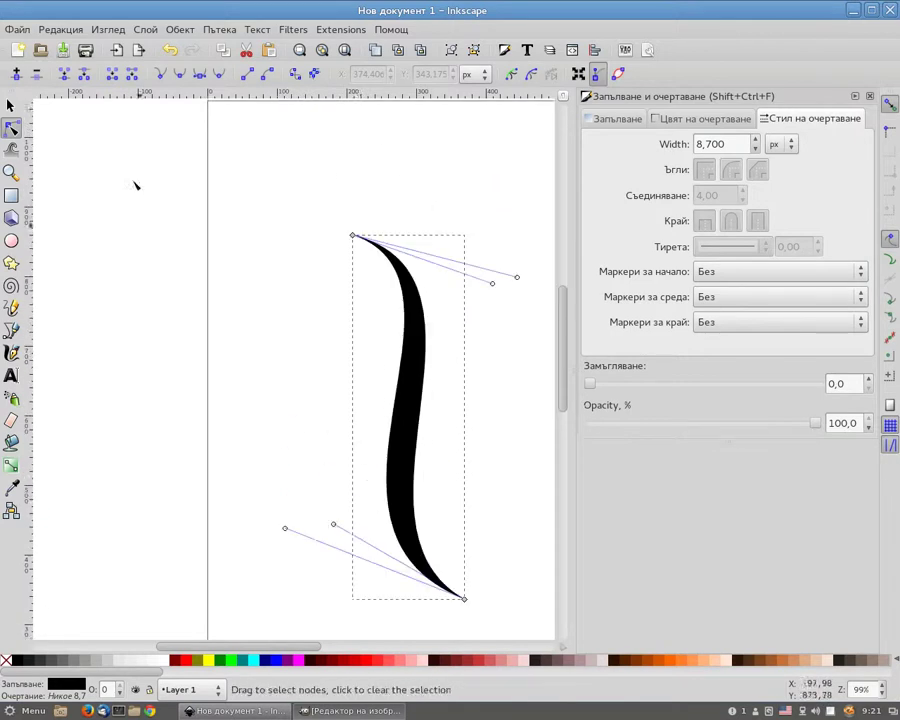
# - Rotate the stroke 90°, duplicate it into a cross, and group both strokes
pyautogui.press('s')
pyautogui.scroll(-2, 430, 292)
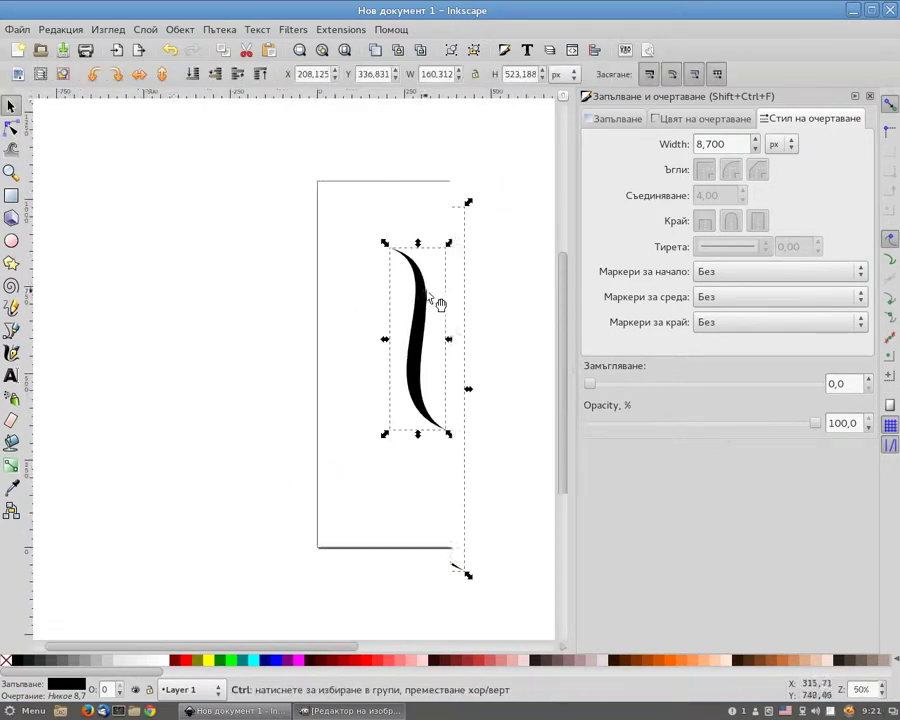
pyautogui.hotkey('ctrl', '[')
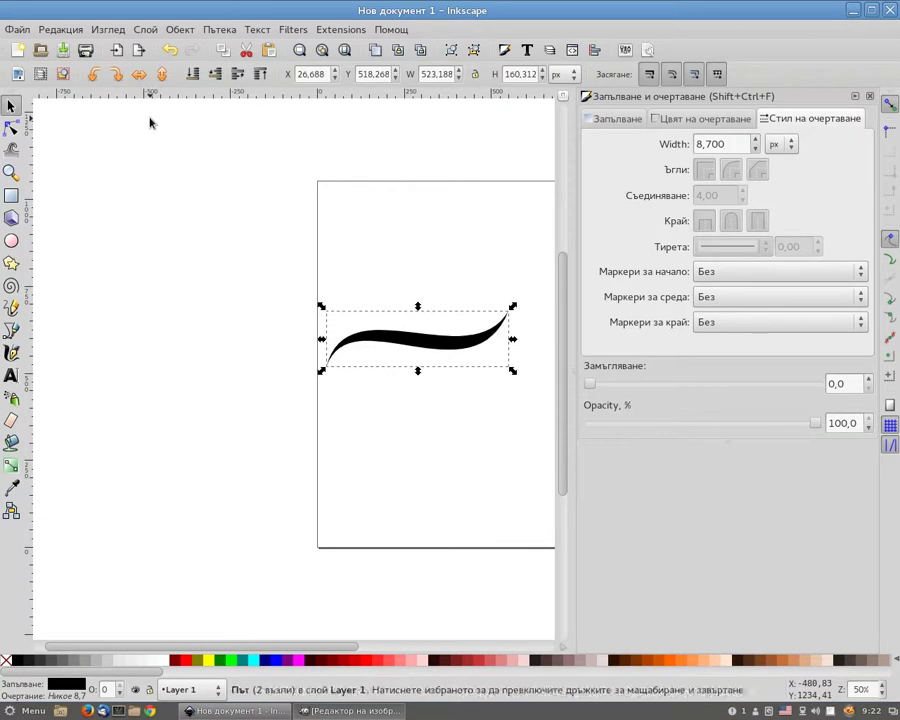
pyautogui.hotkey('ctrl', 'd')
pyautogui.click(116, 74)
pyautogui.hotkey('ctrl', 'a')
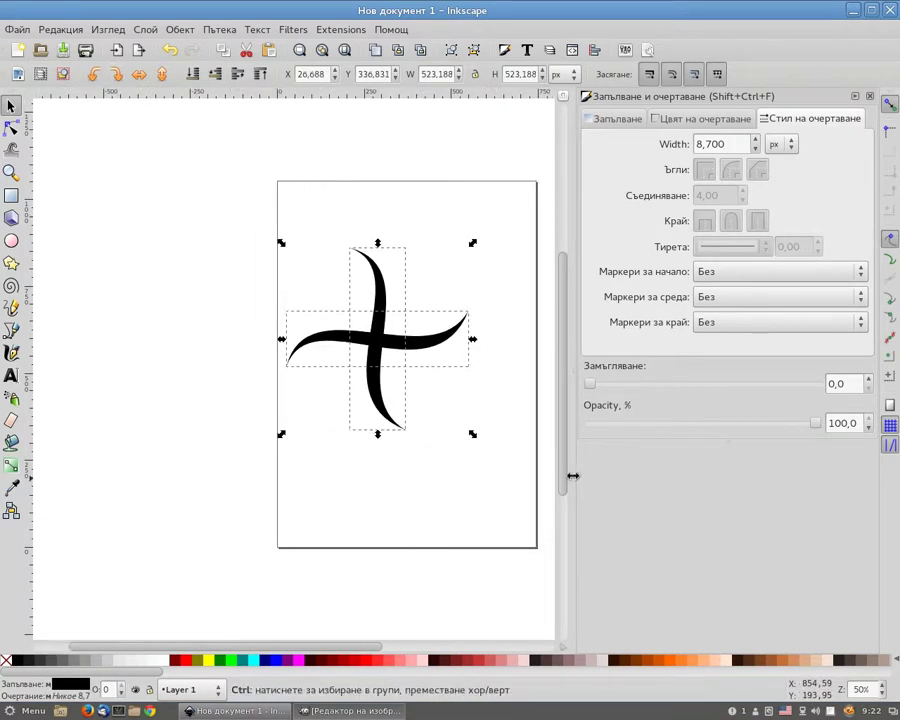
pyautogui.click(169, 33)
pyautogui.click(200, 92)
# - Rotate the cross partway and stamp a copy to make eight arms
pyautogui.click(452, 346)
pyautogui.moveTo(472, 248); pyautogui.dragTo(497, 324)
pyautogui.press('space')
pyautogui.press('Escape')
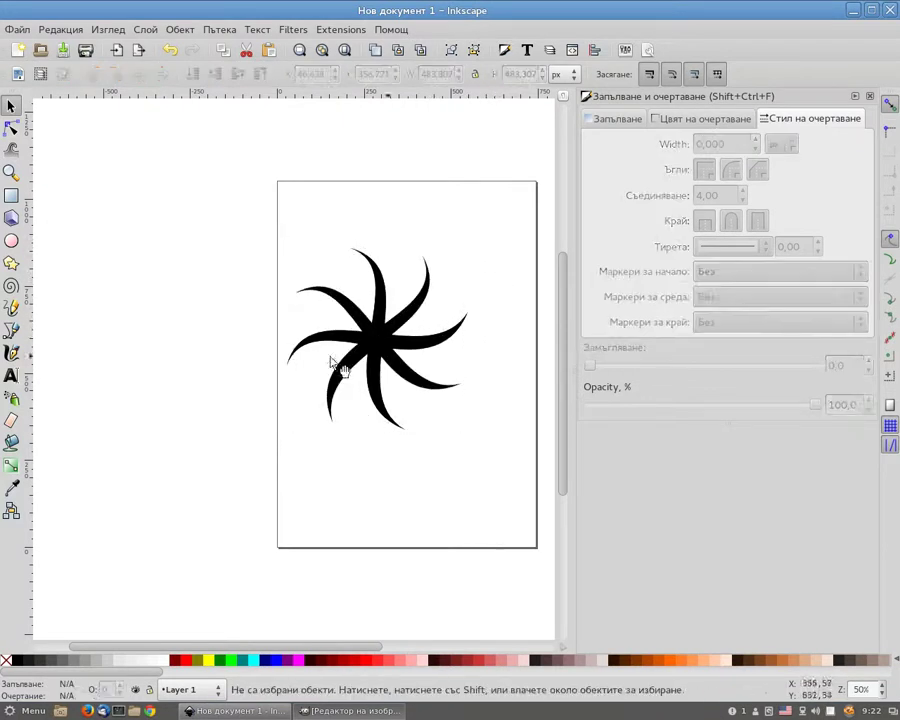
pyautogui.hotkey('ctrl', 'a')
# - Ungroup and union all arms into one path, then move the star up and right
pyautogui.click(180, 29)
pyautogui.click(199, 116)
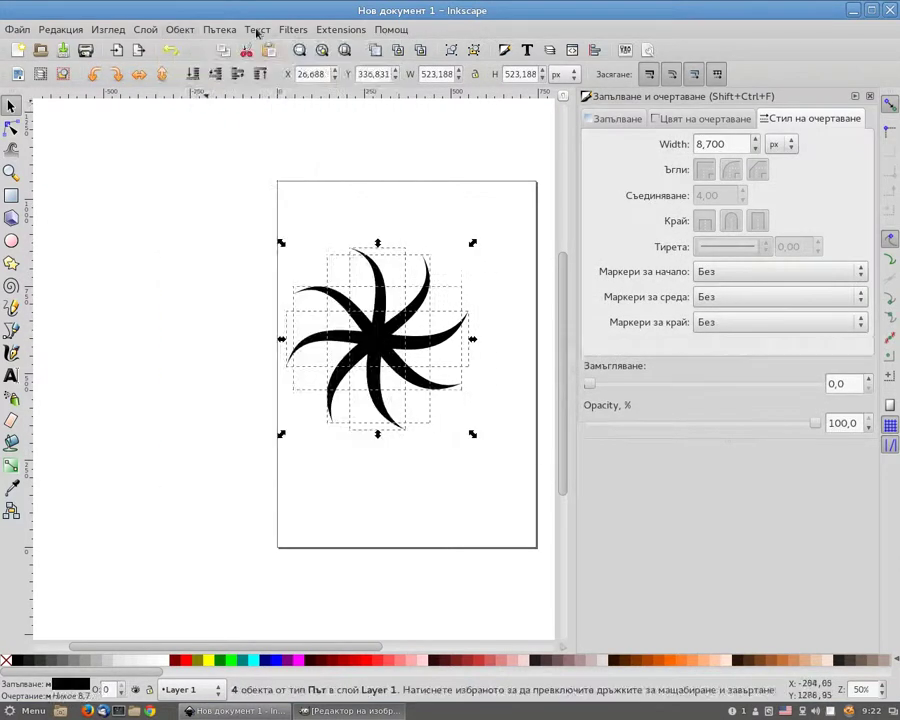
pyautogui.click(219, 29)
pyautogui.click(228, 126)
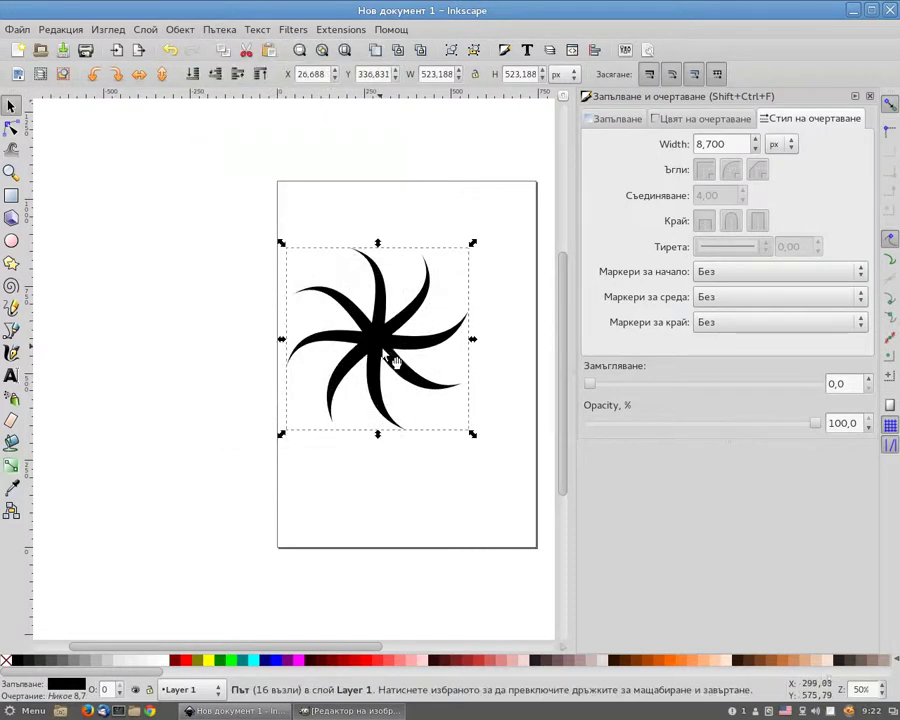
pyautogui.moveTo(395, 362); pyautogui.dragTo(429, 325)
pyautogui.scroll(3, 423, 373)
pyautogui.scroll(-4, 423, 373)
# - Save the star drawing as brush01.svg in Documents and bring GIMP to the front
pyautogui.click(18, 29)
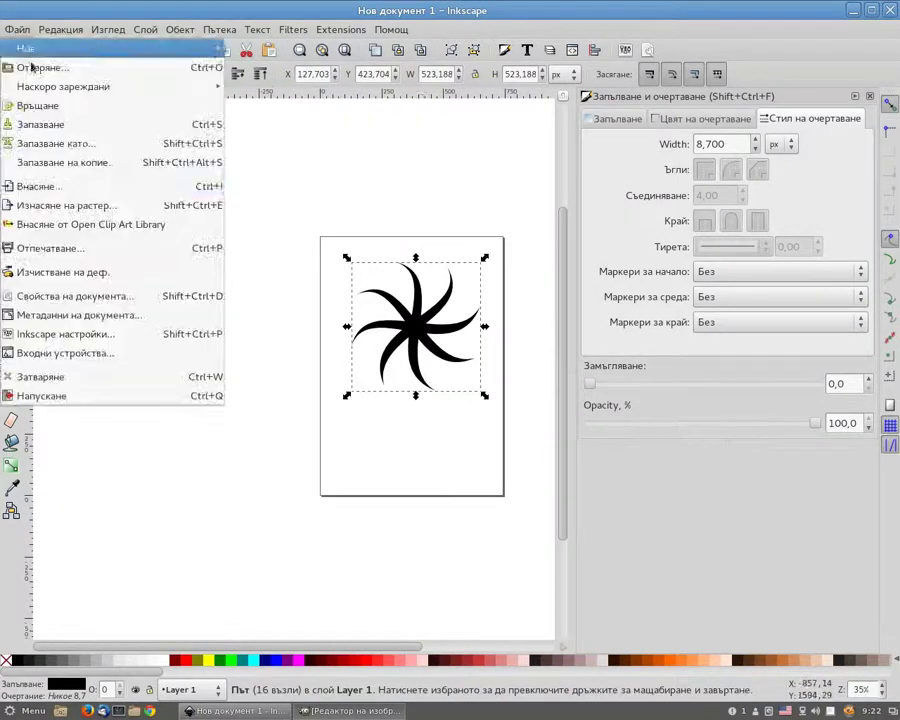
pyautogui.click(55, 143)
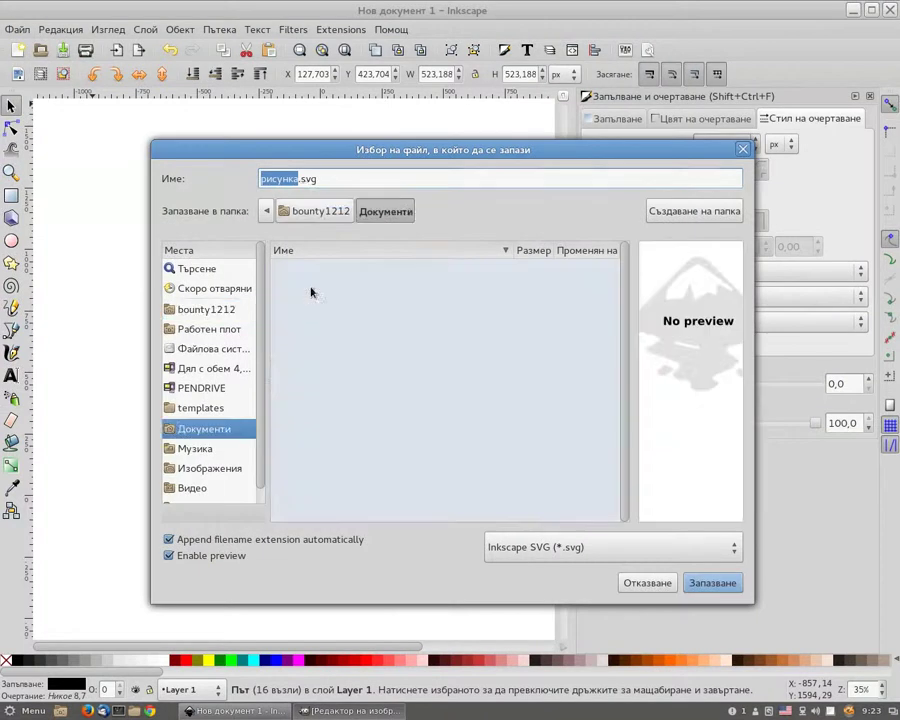
pyautogui.write('brush1')
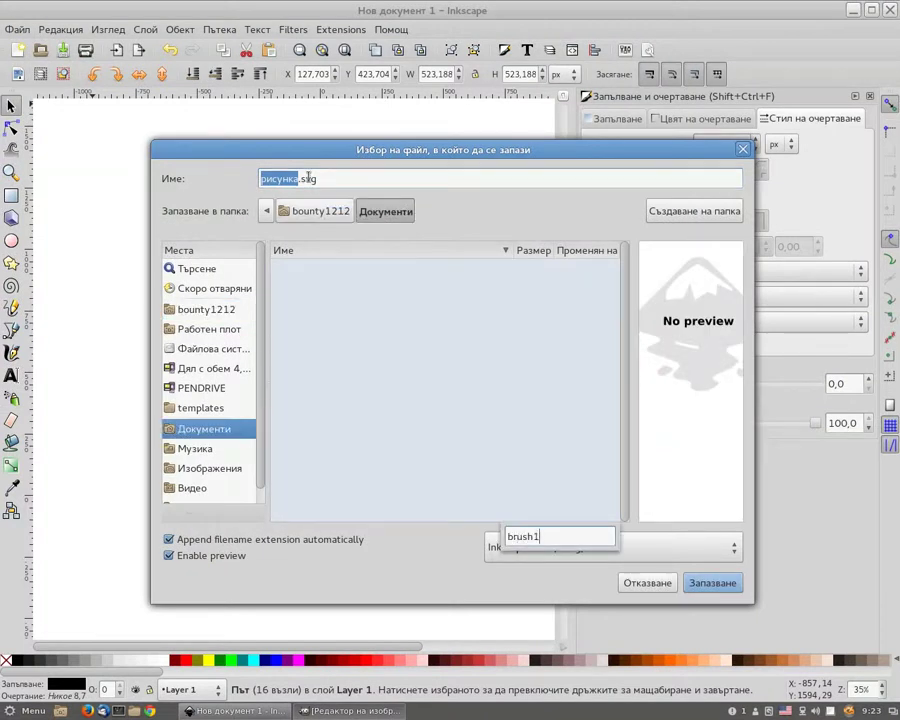
pyautogui.click(309, 178)
pyautogui.moveTo(291, 180); pyautogui.dragTo(262, 180)
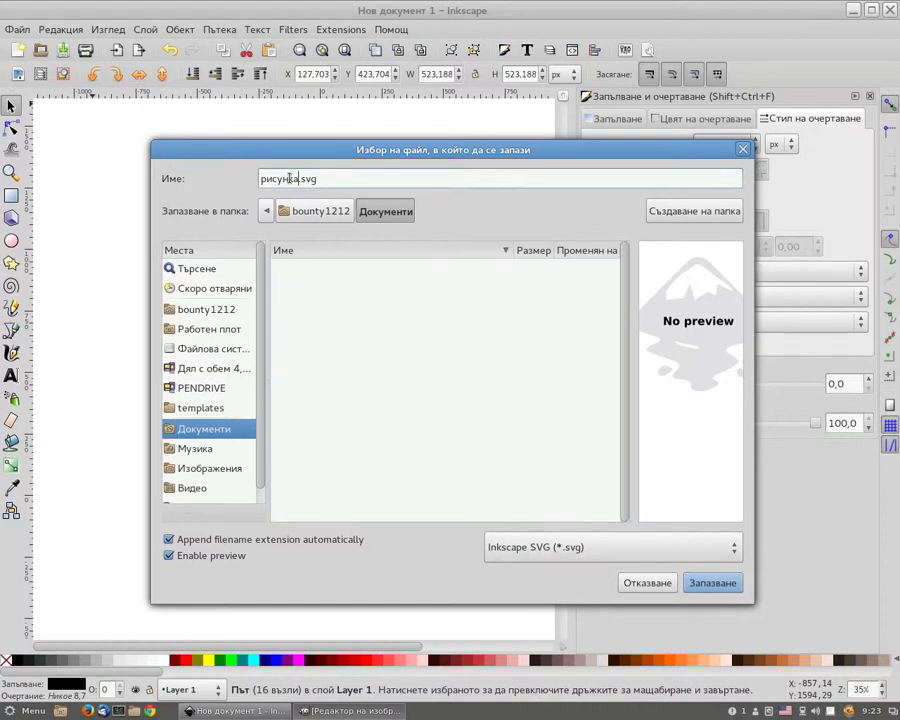
pyautogui.rightClick(265, 181)
pyautogui.click(407, 212)
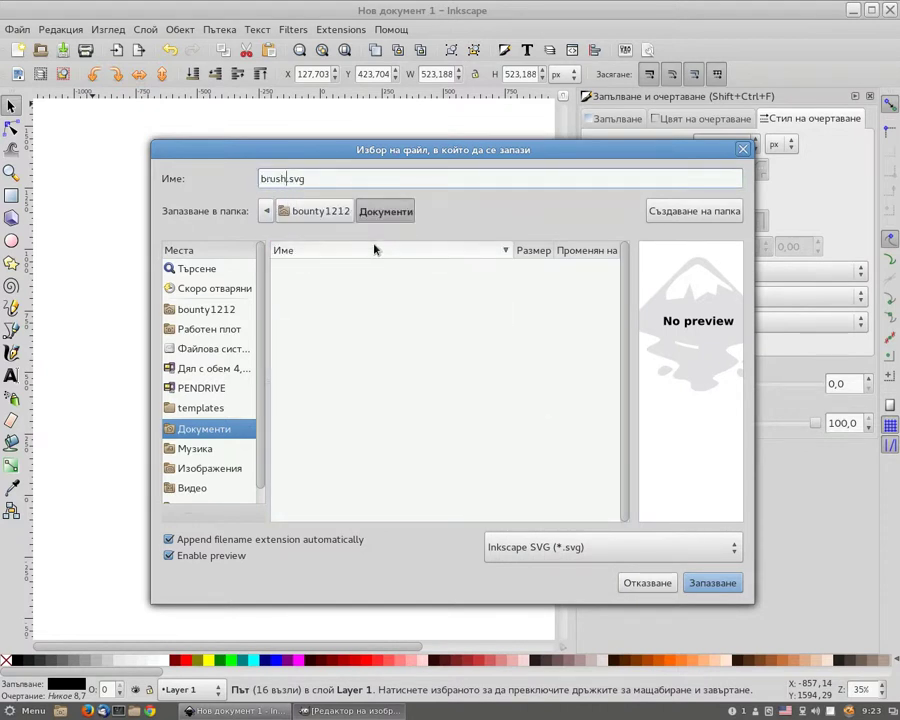
pyautogui.press('Return')
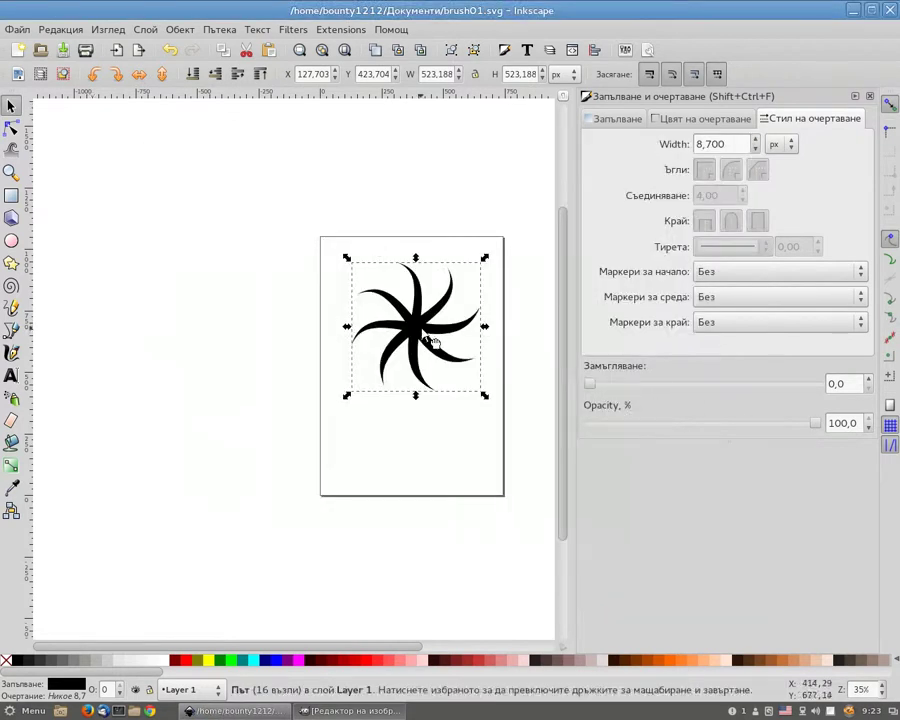
pyautogui.click(62, 52)
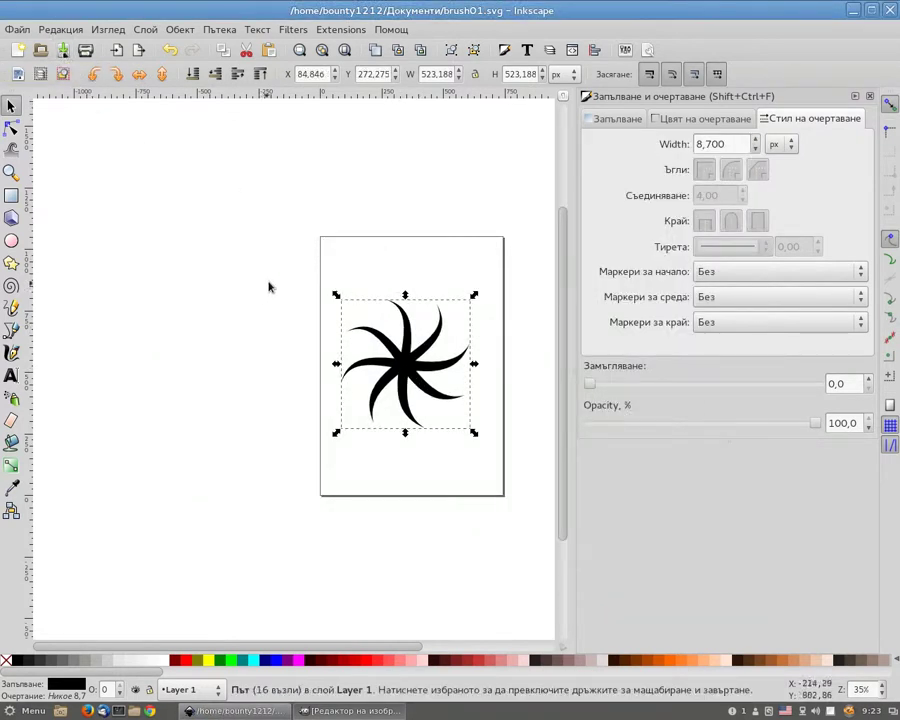
pyautogui.click(305, 712)
# - Try opening brush01.svg from Документи in GIMP and dismiss the unsupported-format errors
pyautogui.click(13, 31)
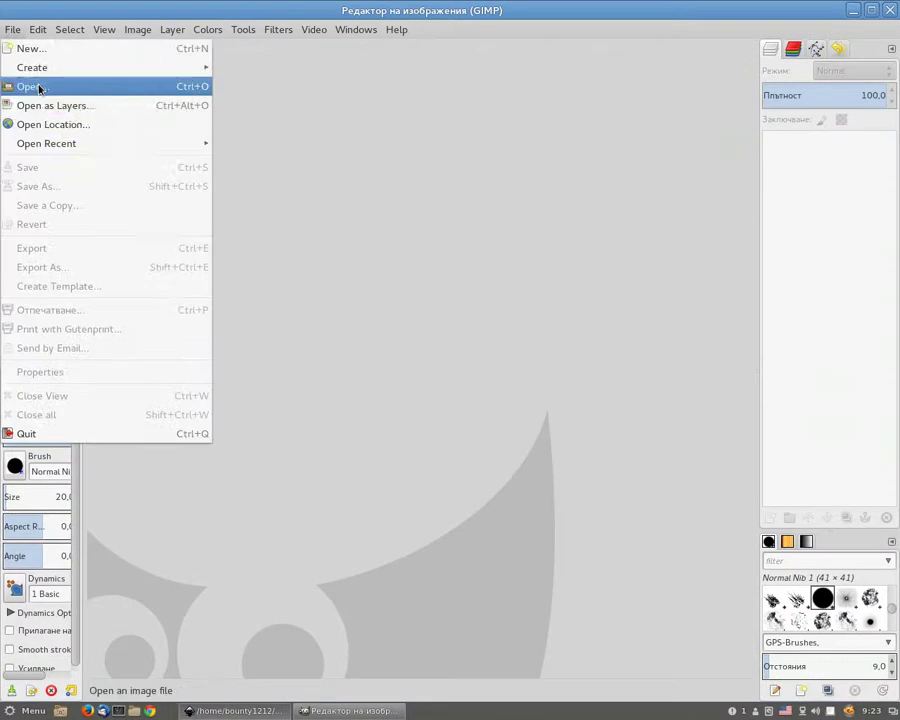
pyautogui.click(40, 86)
pyautogui.click(44, 249)
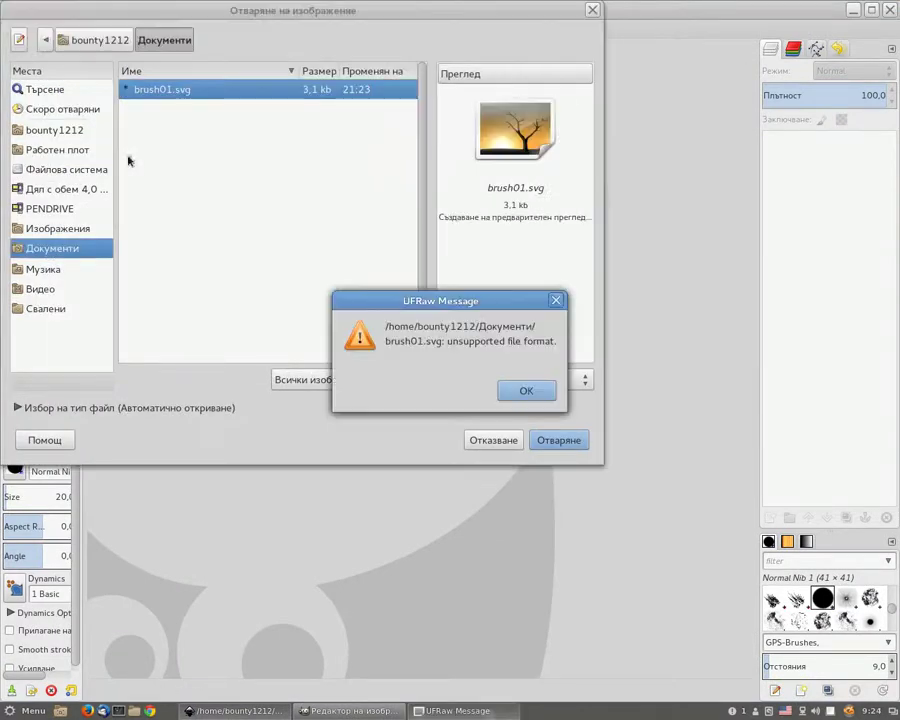
pyautogui.click(515, 390)
pyautogui.click(566, 443)
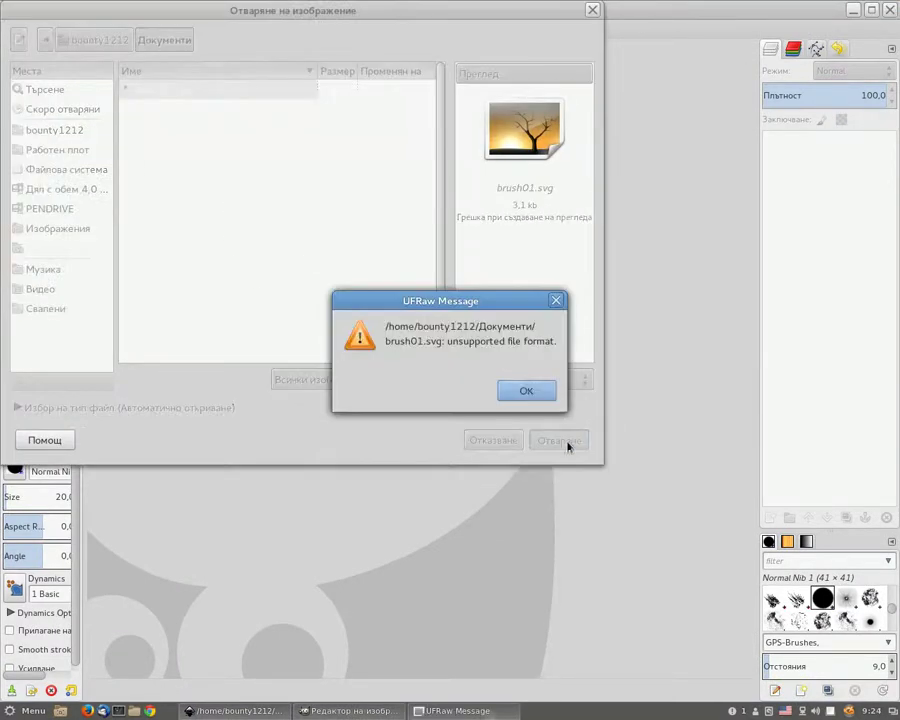
pyautogui.click(527, 391)
# - Hide the file list's size column, cancel the Open Image dialog, and close the File menu
pyautogui.rightClick(161, 87)
pyautogui.click(262, 139)
pyautogui.click(592, 10)
pyautogui.click(19, 32)
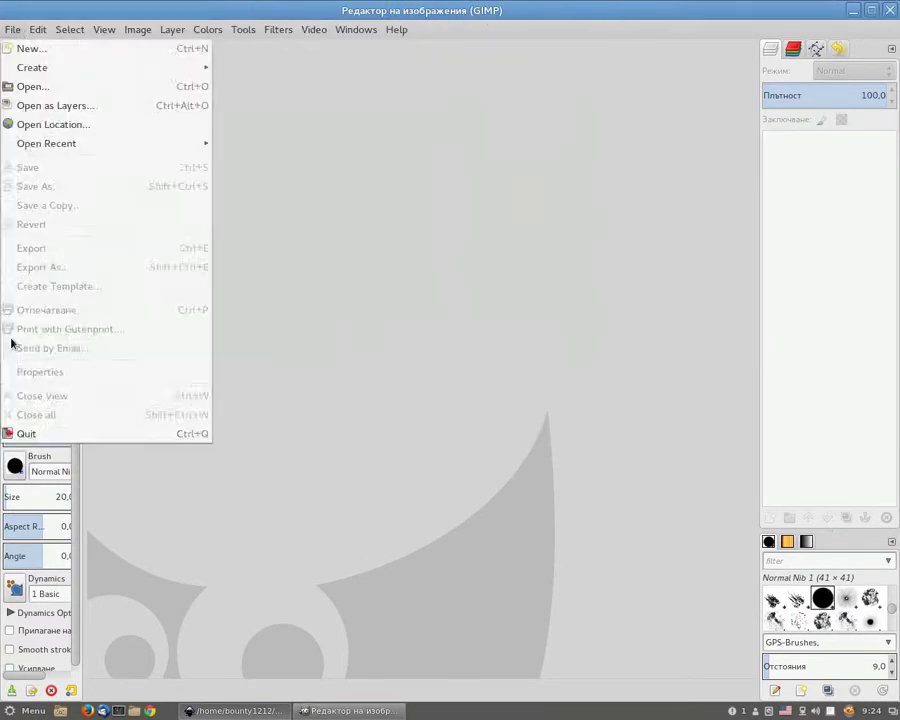
pyautogui.click(425, 222)
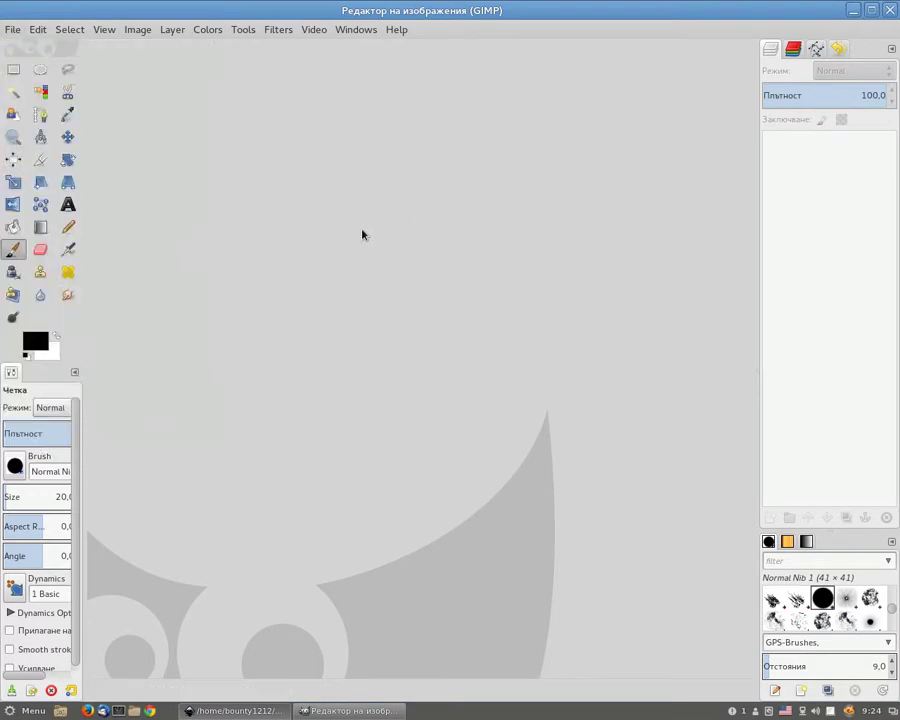
# - Save the Inkscape star as brush01.xcf in GIMP XCF format
pyautogui.click(235, 710)
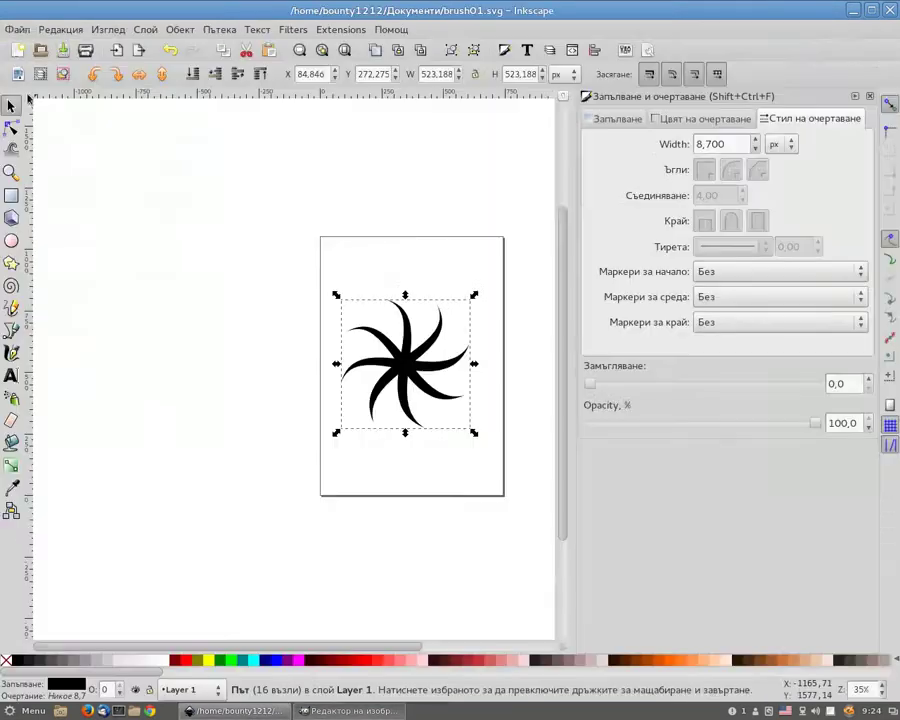
pyautogui.click(17, 29)
pyautogui.click(62, 143)
pyautogui.click(570, 546)
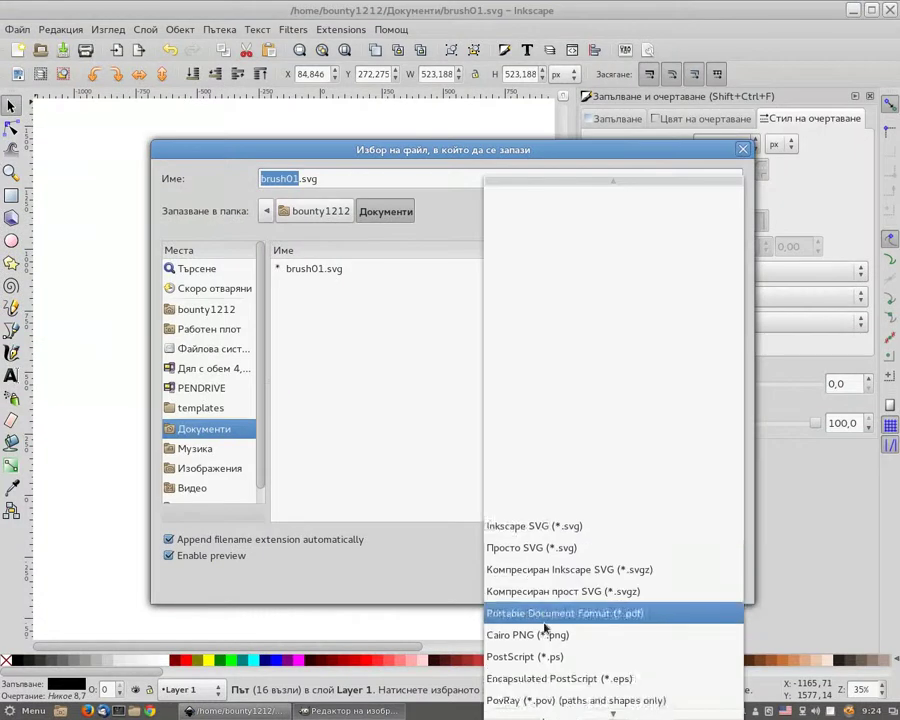
pyautogui.scroll(-3, 543, 575)
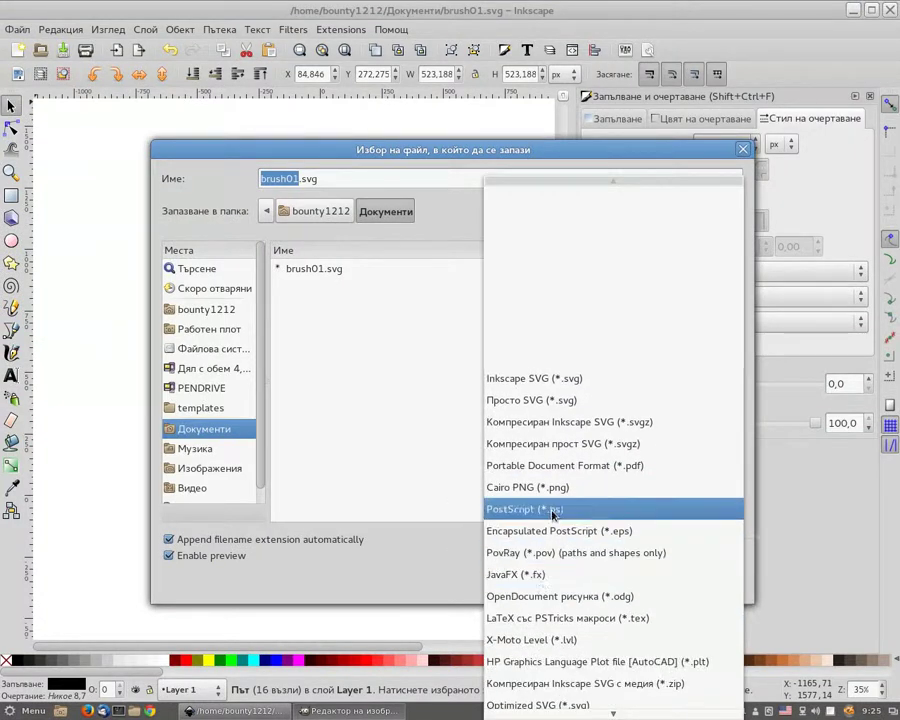
pyautogui.scroll(-2, 576, 605)
pyautogui.scroll(-1, 576, 605)
pyautogui.scroll(-1, 575, 600)
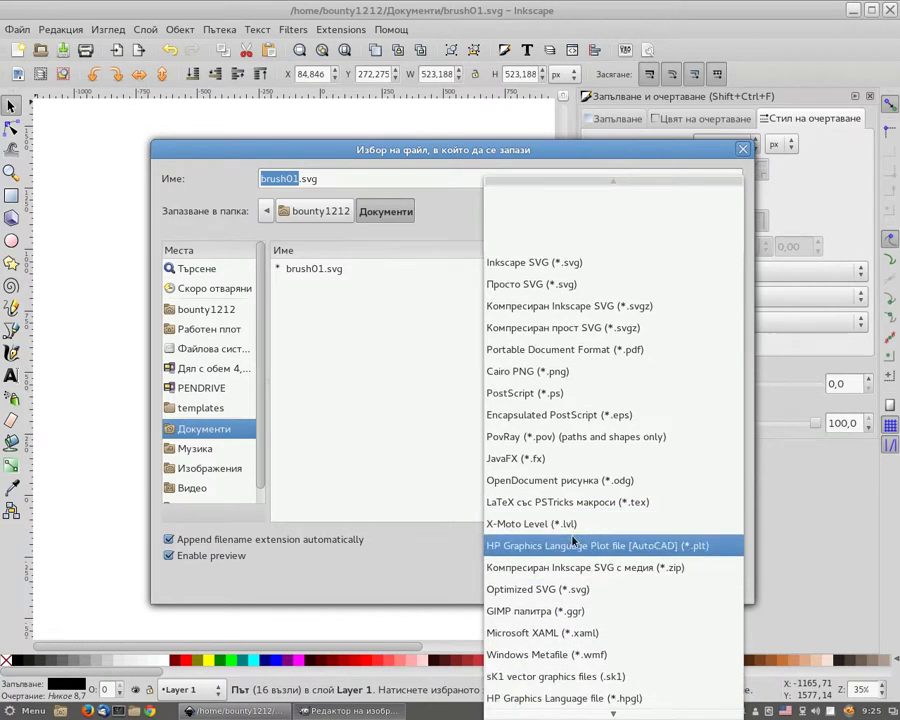
pyautogui.click(563, 677)
pyautogui.click(712, 583)
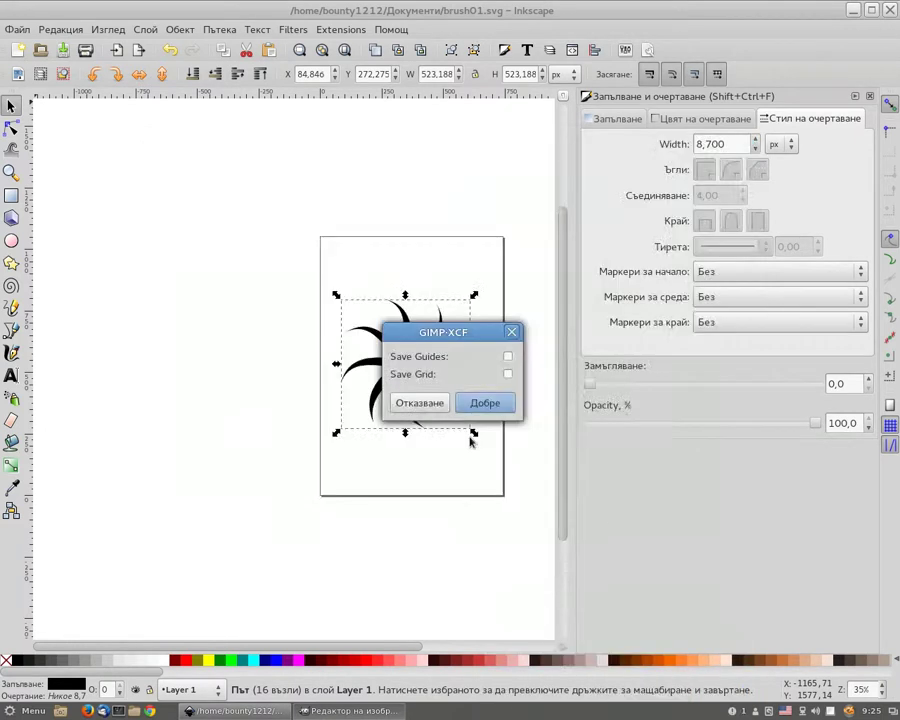
pyautogui.click(488, 408)
# - Open brush01.xcf from the Документи folder in GIMP
pyautogui.click(345, 710)
pyautogui.hotkey('ctrl', 'o')
pyautogui.click(92, 40)
pyautogui.doubleClick(150, 129)
pyautogui.click(92, 40)
pyautogui.click(52, 248)
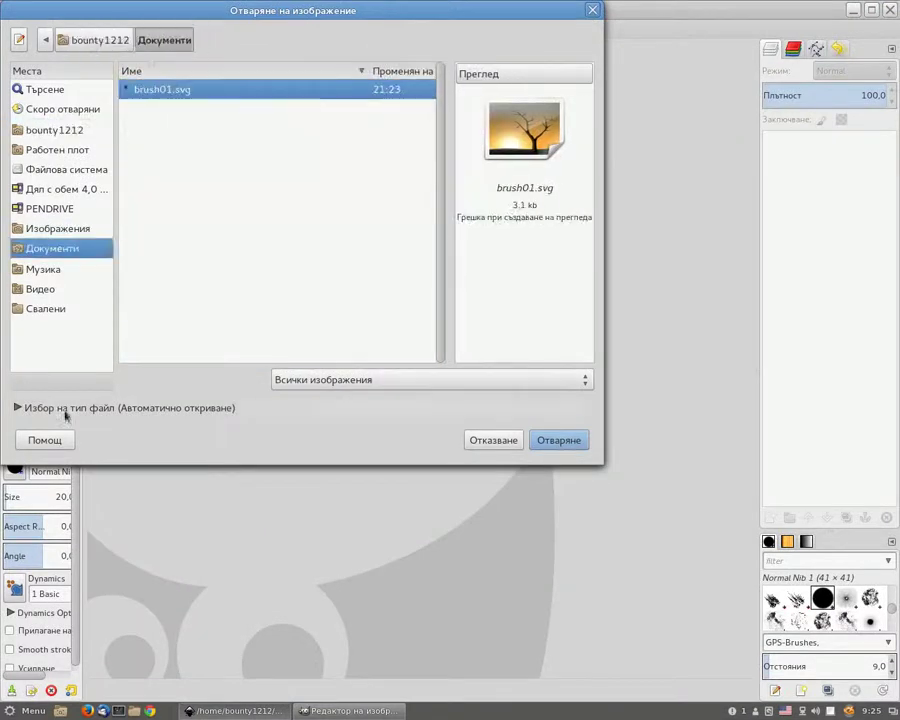
pyautogui.click(60, 407)
pyautogui.press('Return')
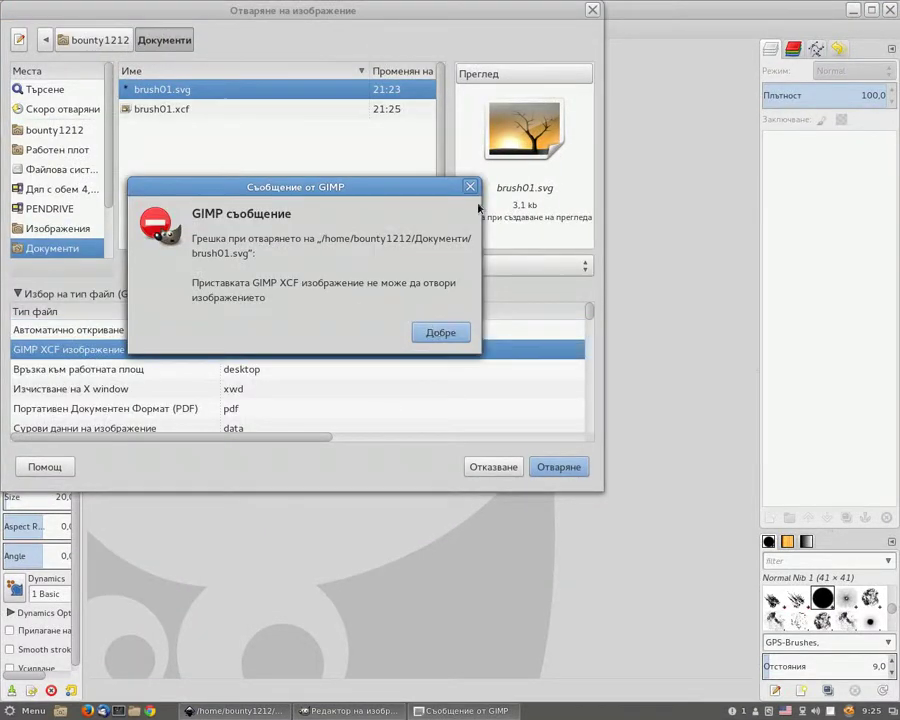
pyautogui.click(470, 186)
pyautogui.click(162, 108)
pyautogui.click(555, 466)
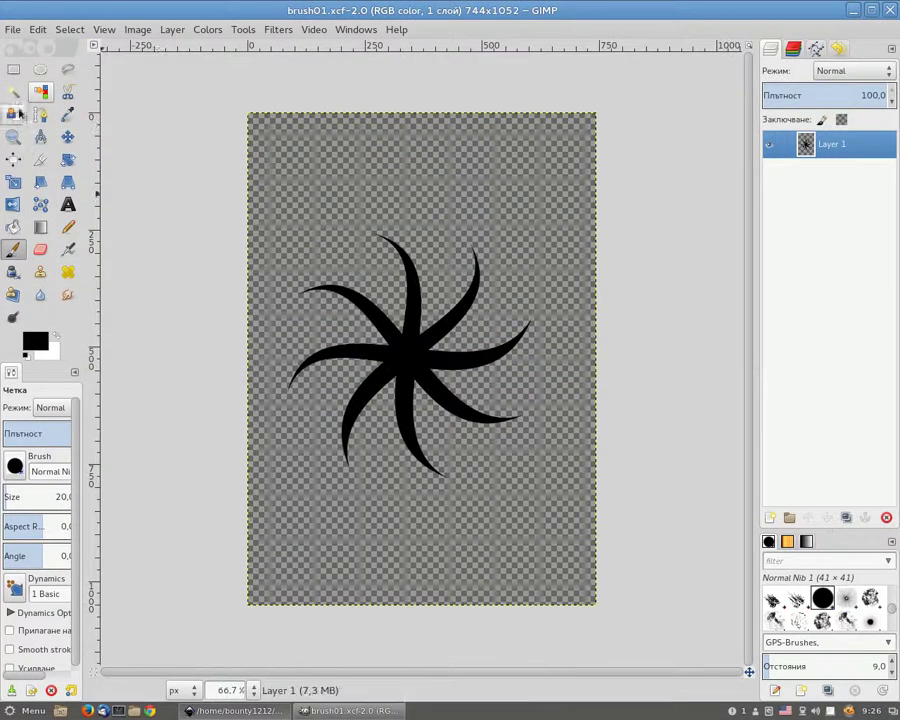
# - Drag a crop rectangle and pull its edges in close around the star
pyautogui.click(40, 158)
pyautogui.moveTo(250, 172); pyautogui.dragTo(606, 494)
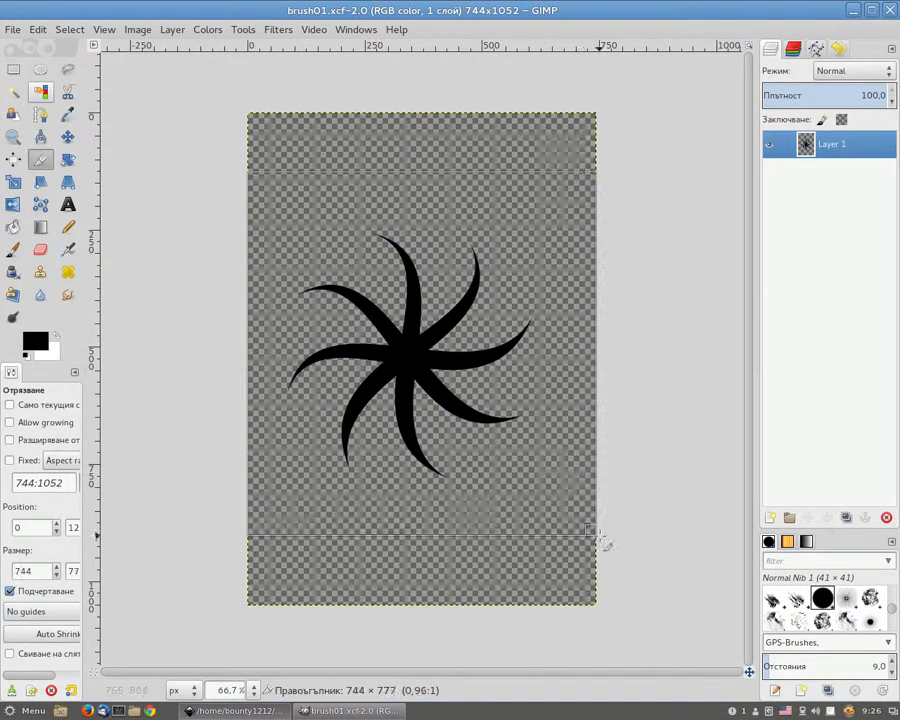
pyautogui.moveTo(450, 240)
pyautogui.mouseDown()
pyautogui.moveTo(424, 288)
pyautogui.moveTo(453, 298)
pyautogui.mouseUp()
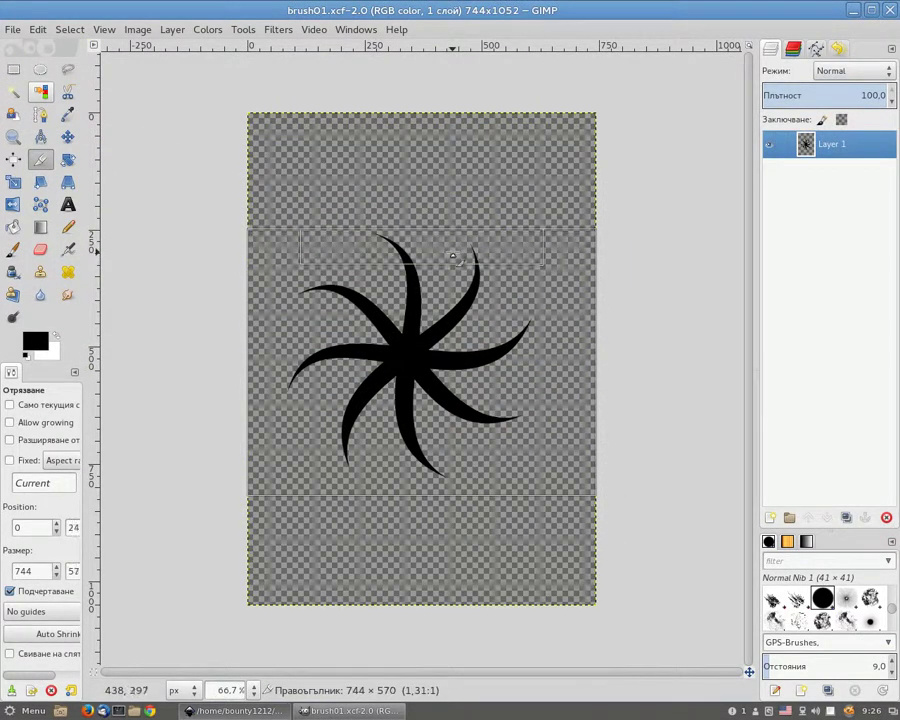
pyautogui.moveTo(262, 349); pyautogui.dragTo(301, 347)
pyautogui.moveTo(572, 346); pyautogui.dragTo(520, 345)
pyautogui.moveTo(300, 356); pyautogui.dragTo(306, 369)
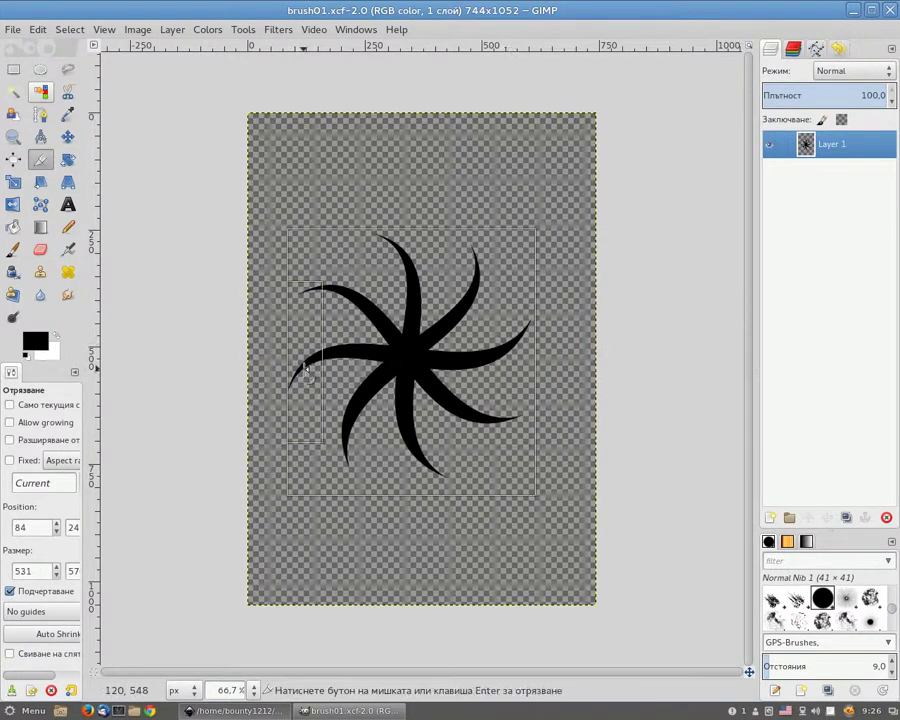
# - Set the crop size to 534×534 and apply the crop
pyautogui.moveTo(99, 466); pyautogui.dragTo(188, 464)
pyautogui.moveTo(36, 413); pyautogui.dragTo(3, 412)
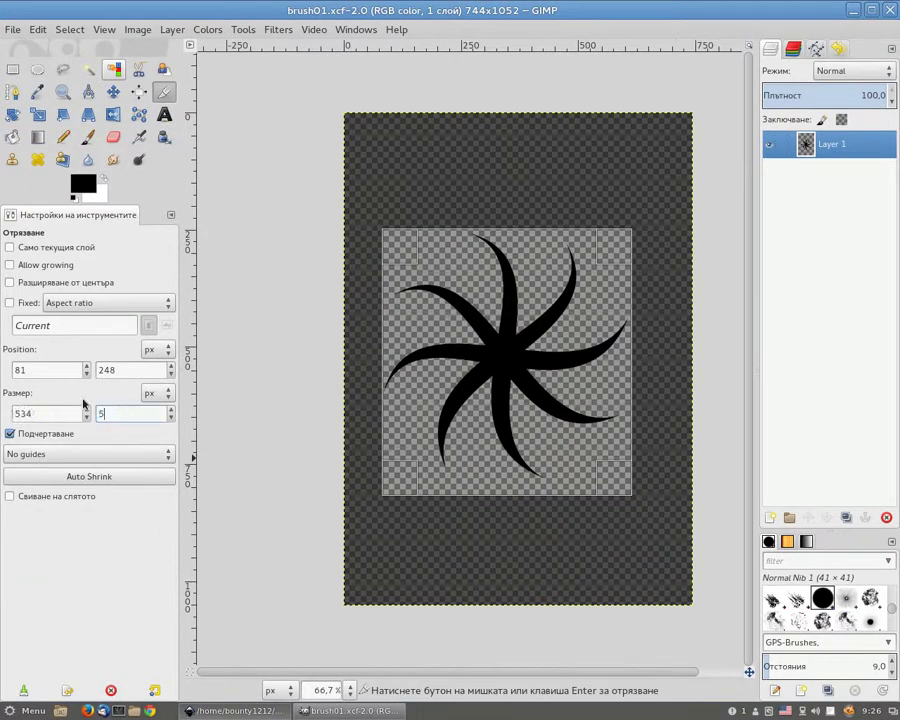
pyautogui.write('34')
pyautogui.click(124, 370)
pyautogui.click(72, 476)
pyautogui.click(535, 445)
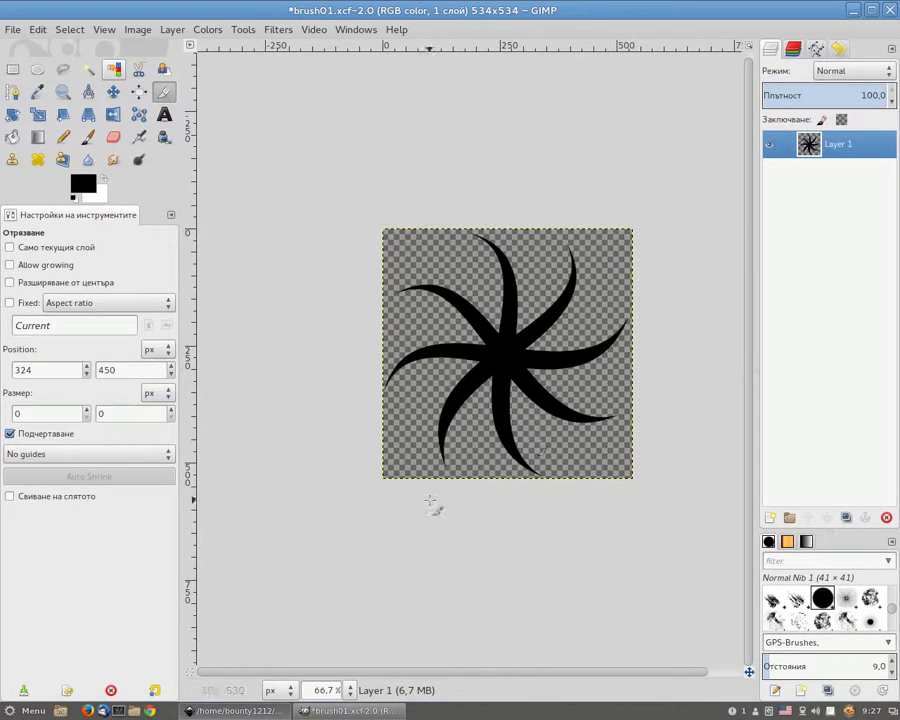
# - Save the image, convert it to grayscale, and save again
pyautogui.click(13, 29)
pyautogui.click(50, 168)
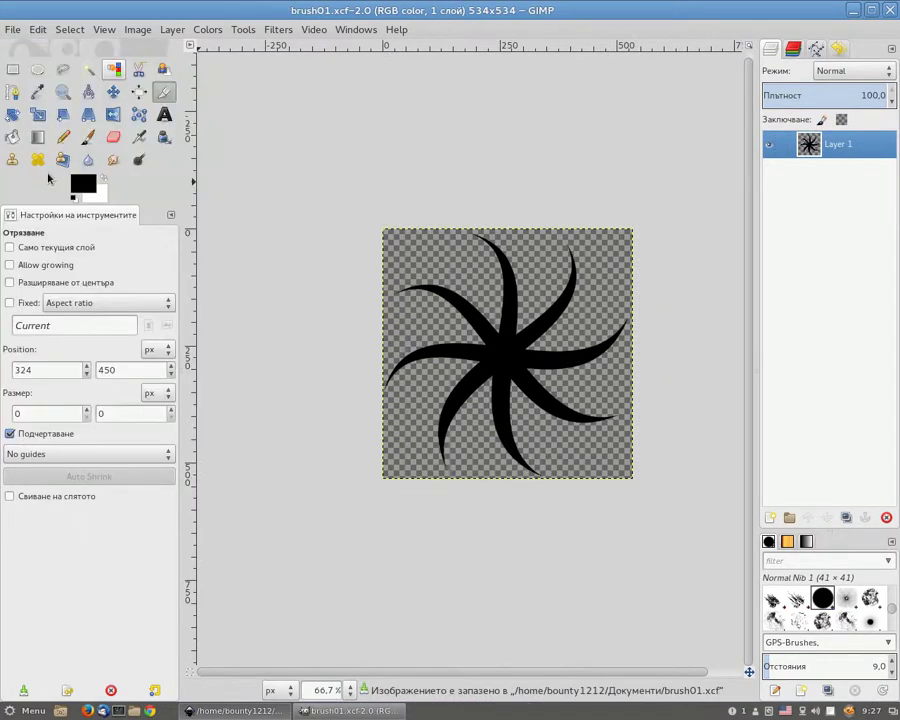
pyautogui.click(210, 29)
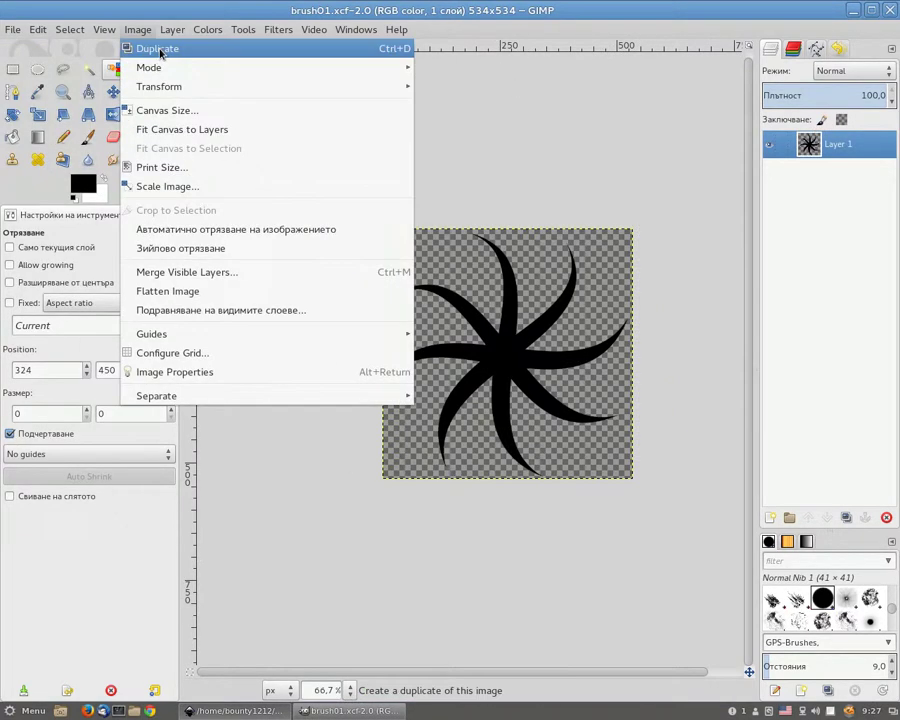
pyautogui.click(437, 84)
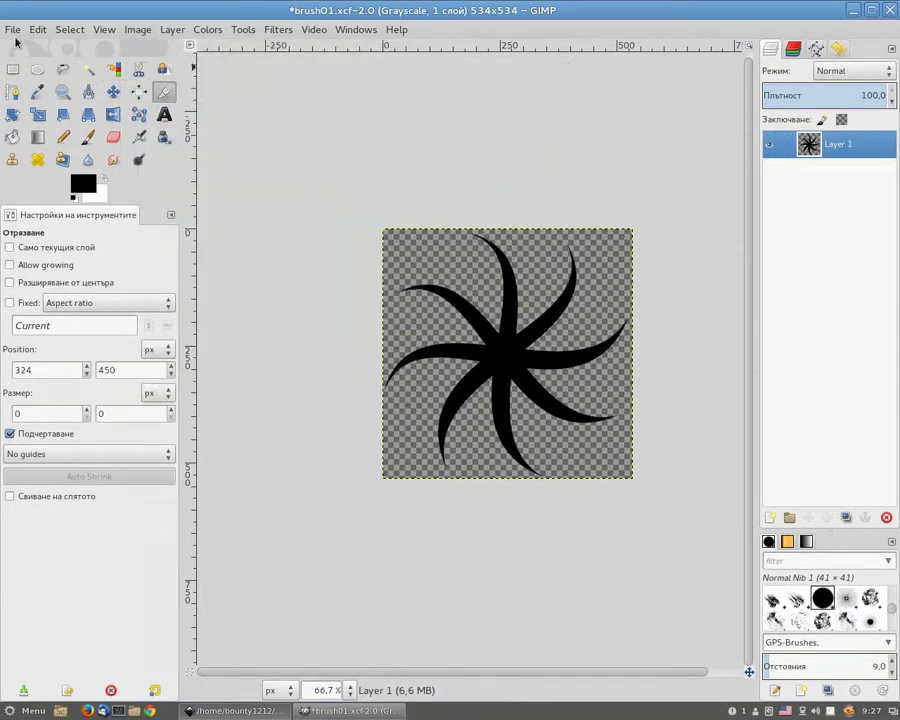
pyautogui.click(13, 29)
pyautogui.click(108, 167)
# - Export the image as GIMP brush brush01.gbr with description brush01
pyautogui.click(13, 29)
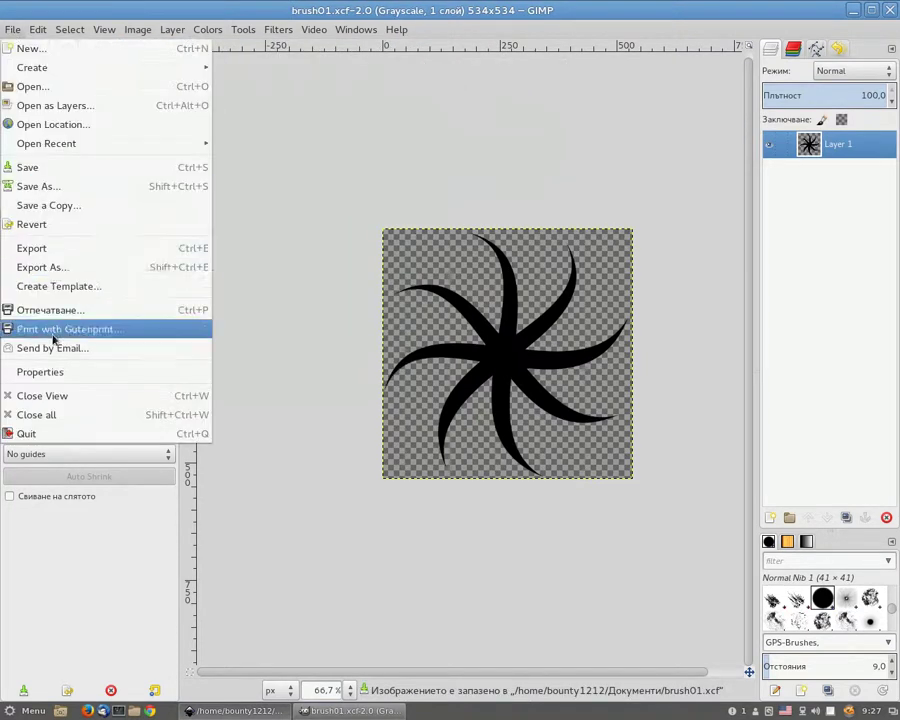
pyautogui.click(42, 267)
pyautogui.click(18, 462)
pyautogui.scroll(-2, 70, 500)
pyautogui.scroll(-2, 70, 500)
pyautogui.scroll(-1, 86, 484)
pyautogui.click(52, 474)
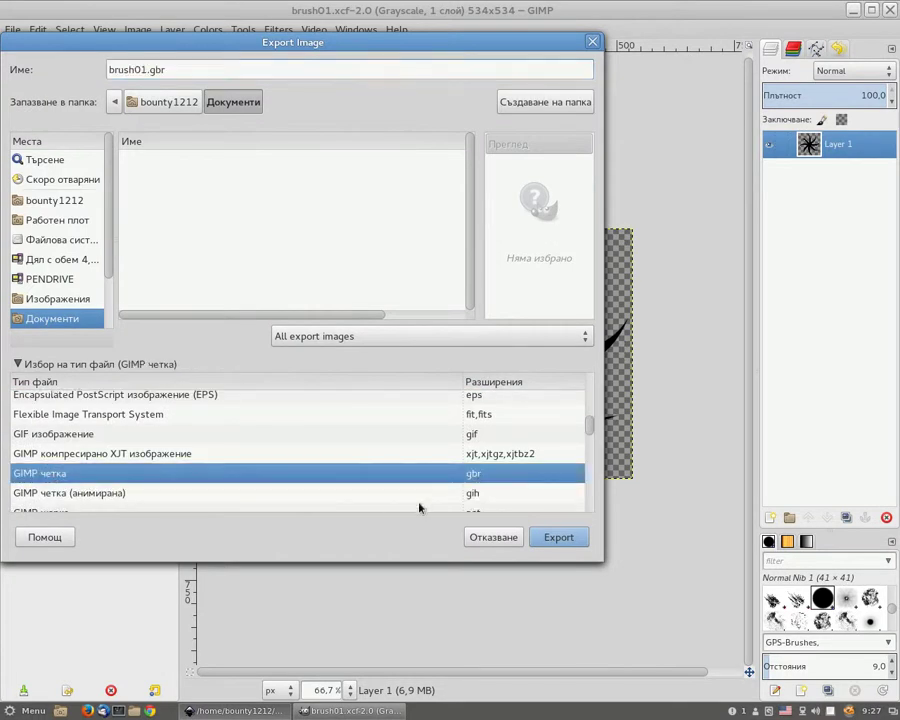
pyautogui.click(572, 540)
pyautogui.press('Tab')
pyautogui.write('b')
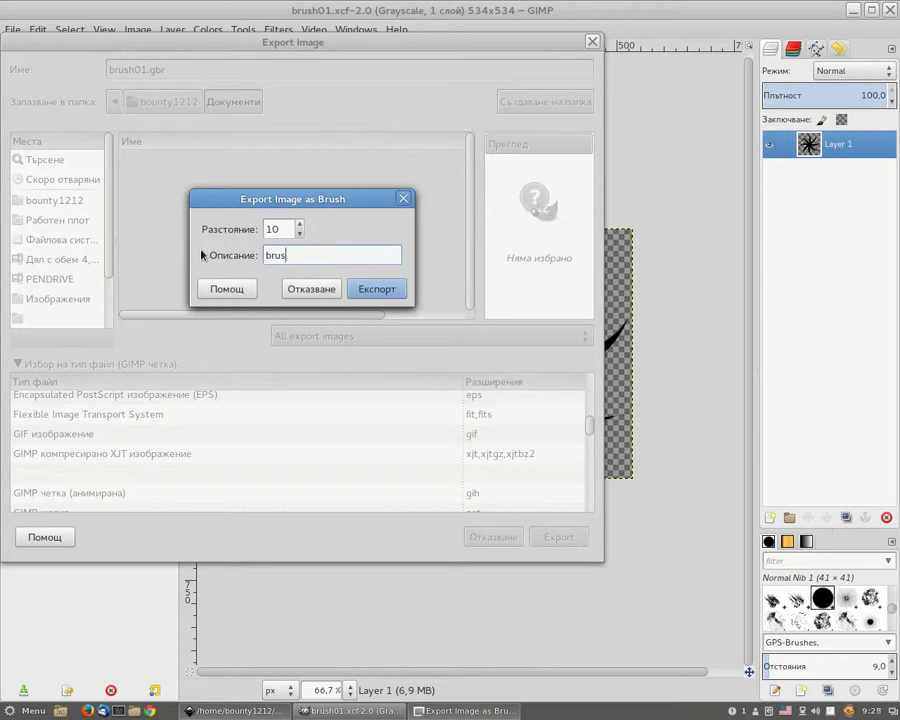
pyautogui.click(374, 291)
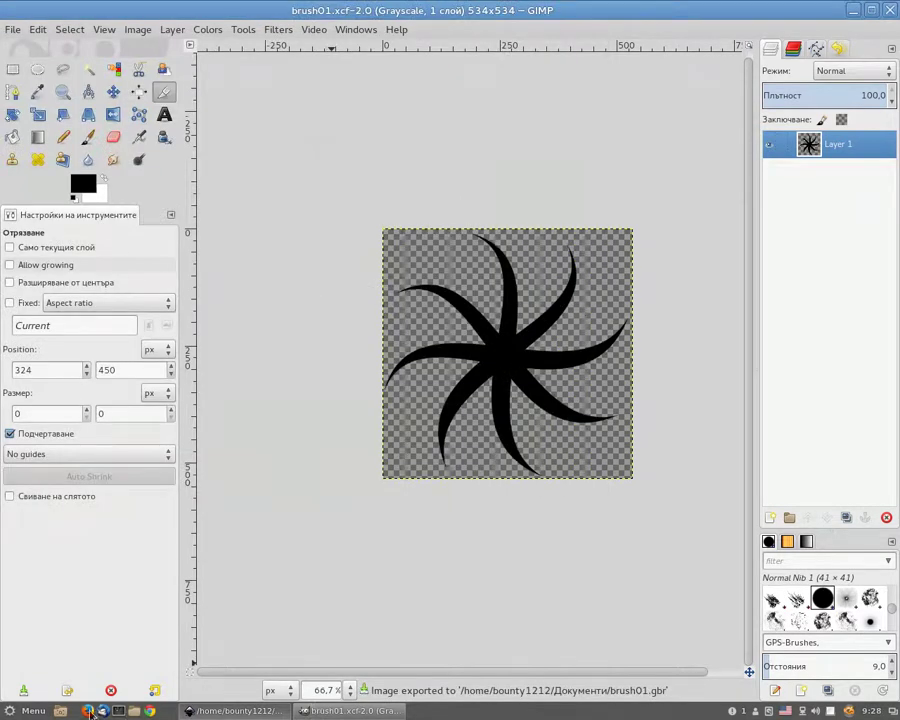
# - Open the home folder in a maximized, split-pane file manager showing hidden files
pyautogui.click(88, 710)
pyautogui.doubleClick(62, 103)
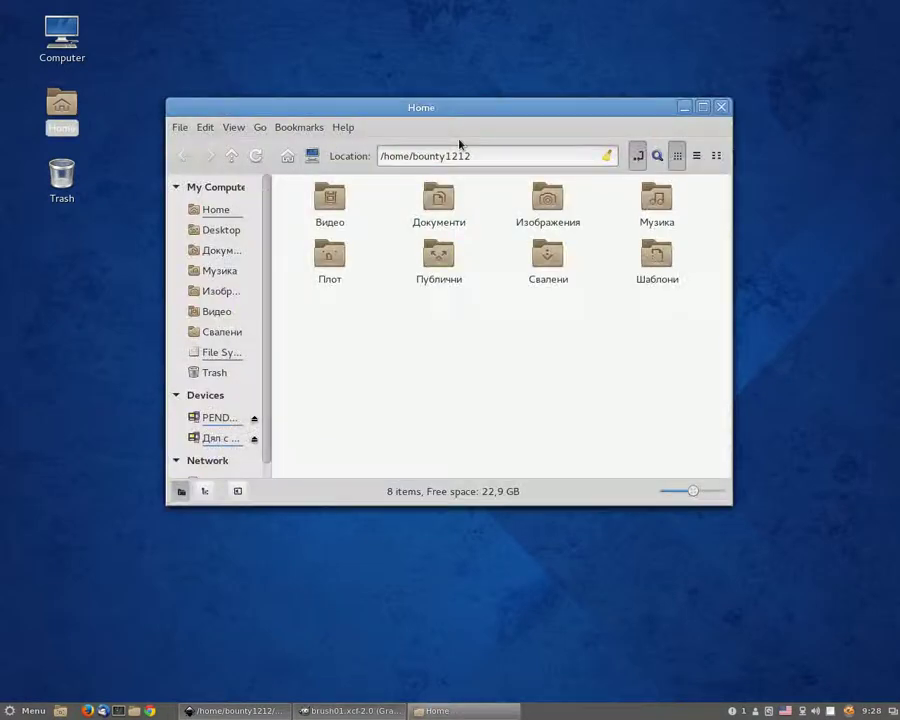
pyautogui.doubleClick(460, 107)
pyautogui.click(65, 30)
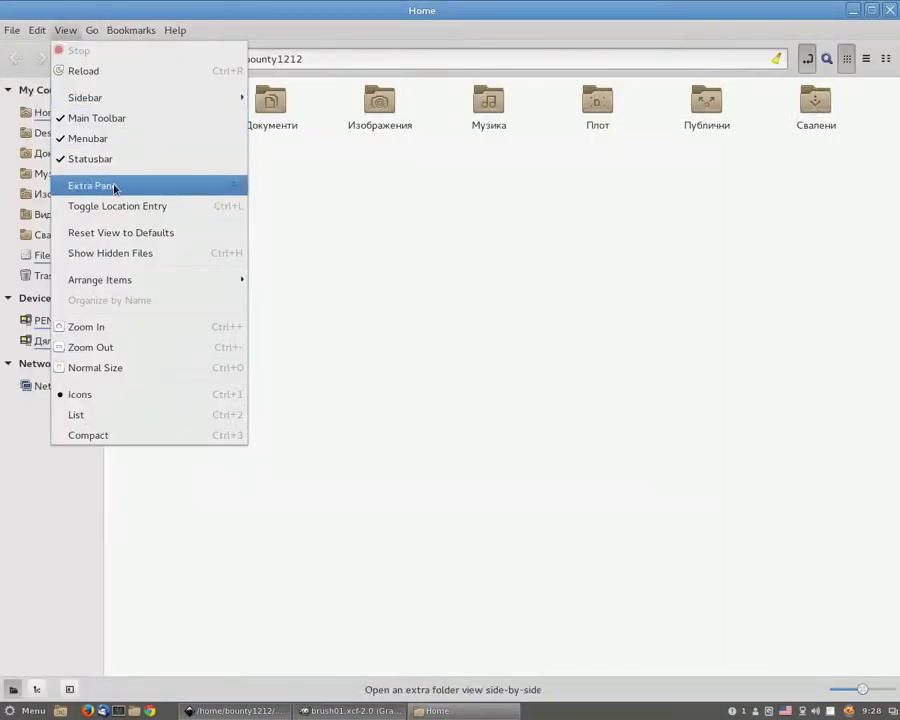
pyautogui.click(114, 188)
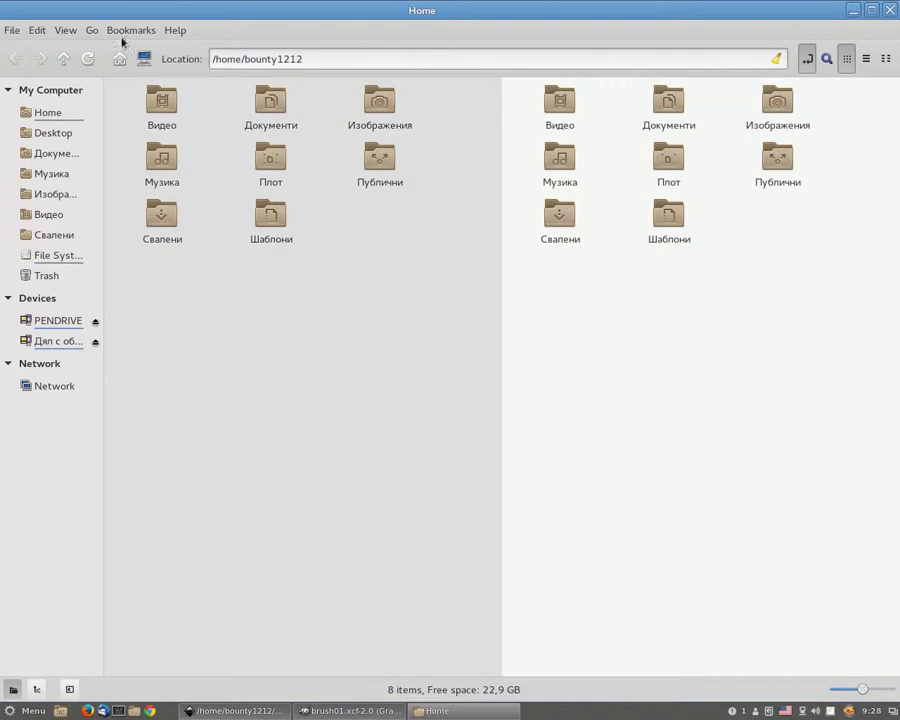
pyautogui.click(65, 30)
pyautogui.click(130, 252)
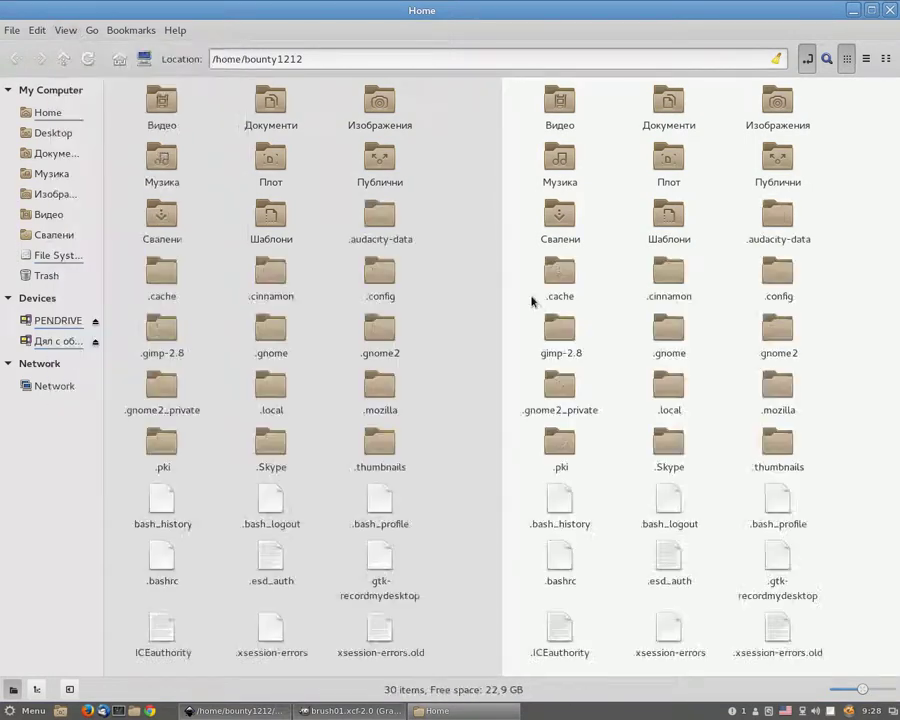
# - Copy brush01.gbr from the Документи folder in the left pane
pyautogui.click(325, 335)
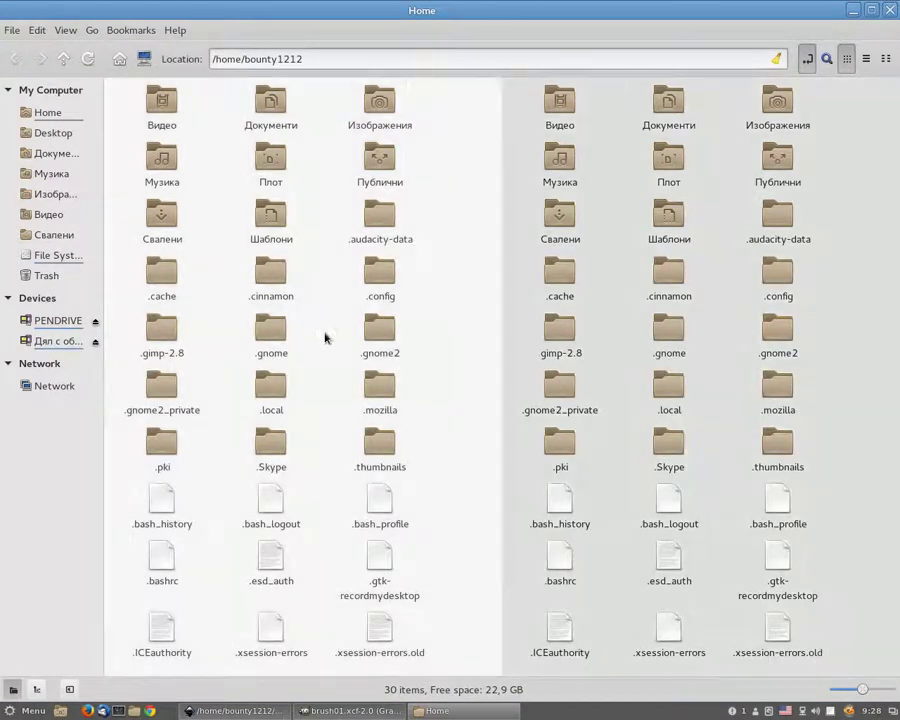
pyautogui.doubleClick(262, 122)
pyautogui.click(160, 118)
pyautogui.rightClick(168, 123)
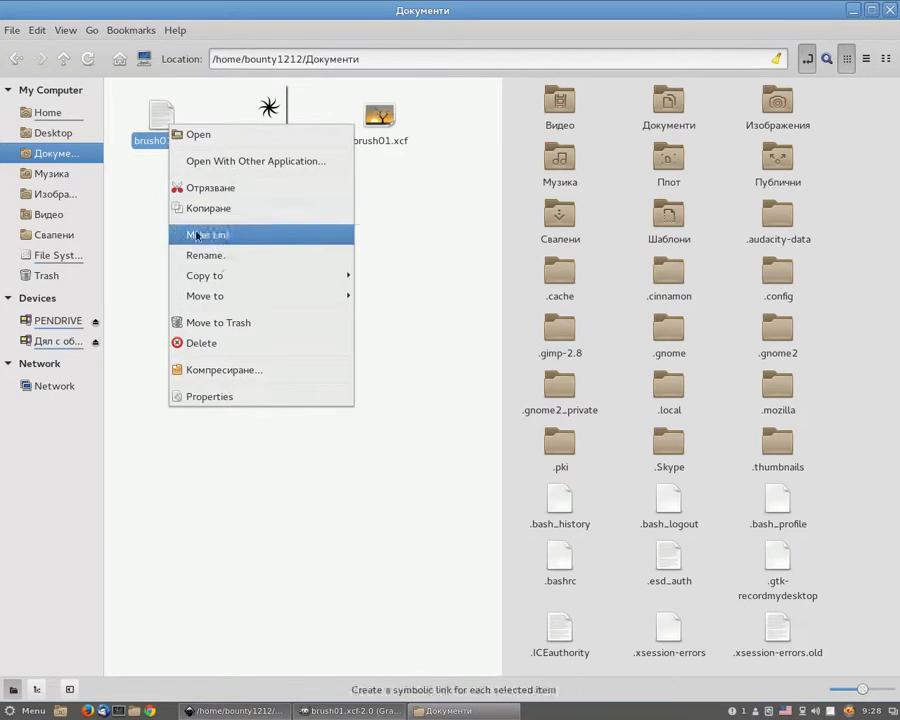
pyautogui.click(223, 207)
# - Paste brush01.gbr into .gimp-2.8/brushes in the right pane, then return to GIMP
pyautogui.doubleClick(560, 328)
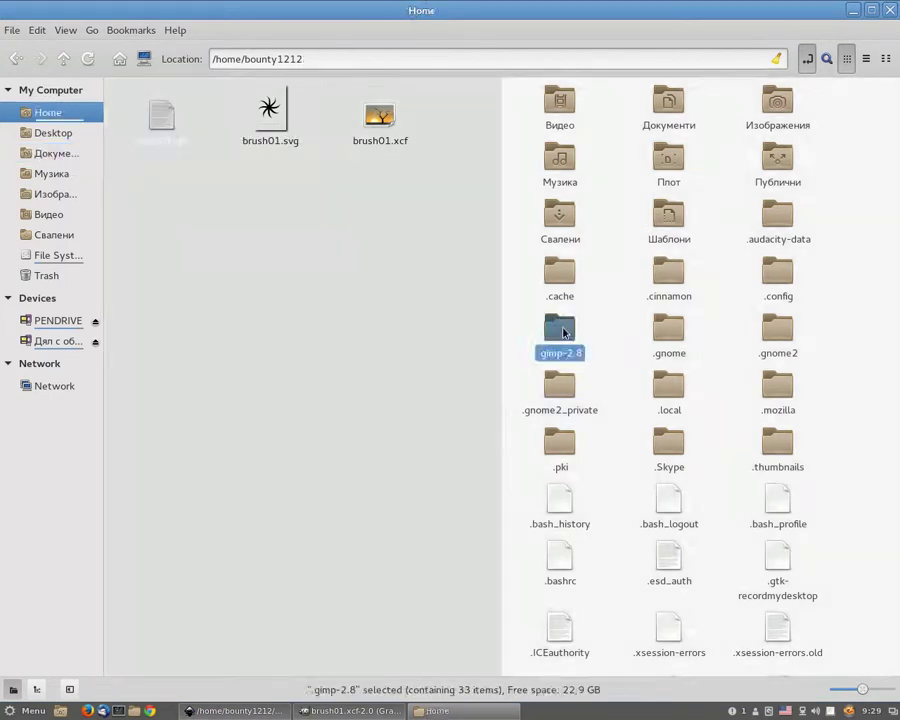
pyautogui.doubleClick(560, 105)
pyautogui.rightClick(568, 183)
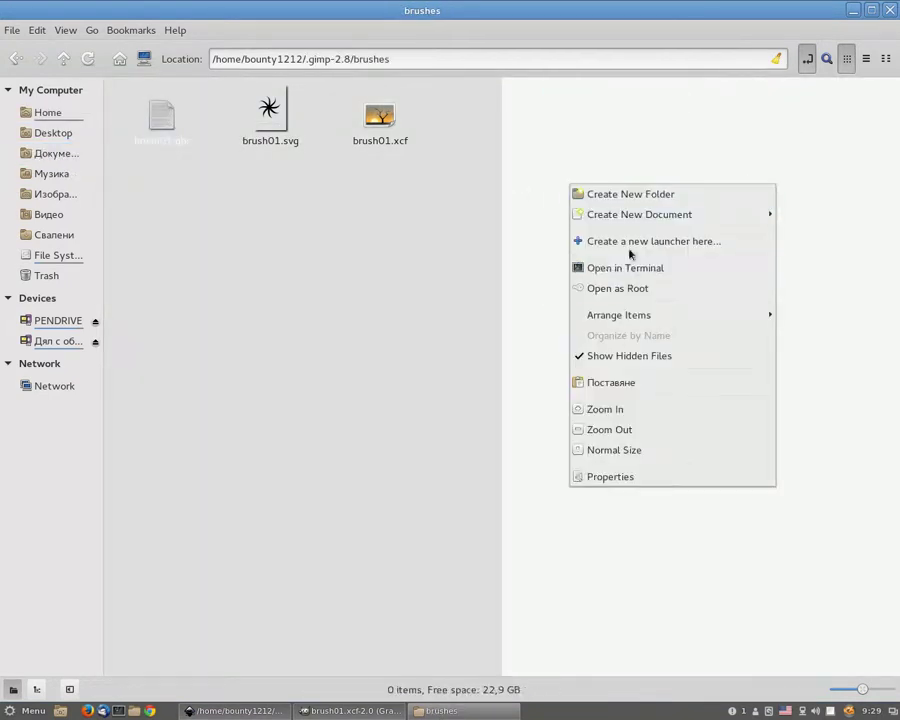
pyautogui.click(636, 382)
pyautogui.click(310, 246)
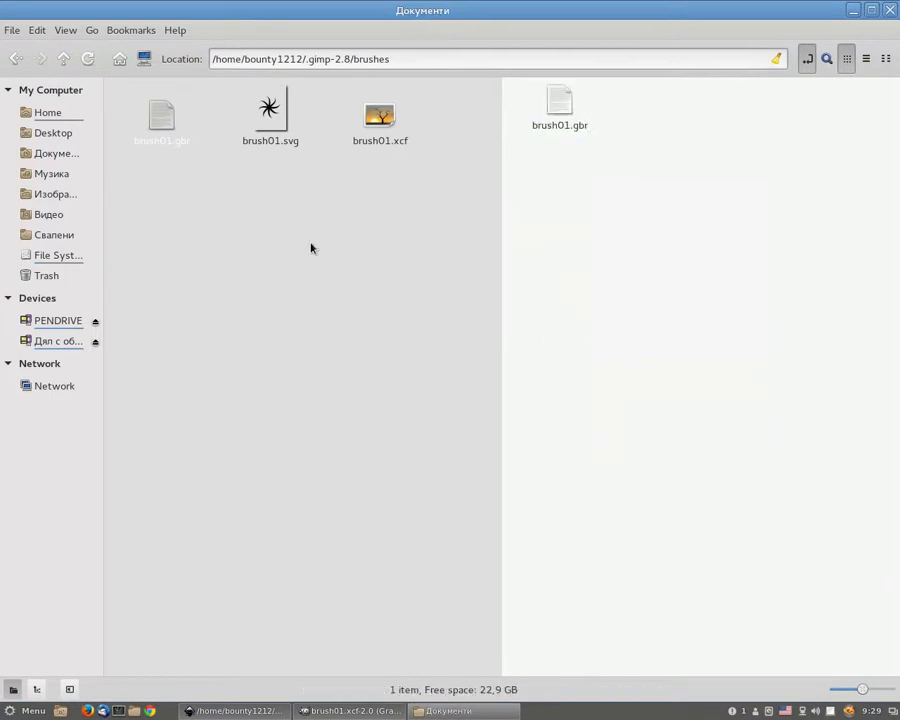
pyautogui.click(350, 711)
# - Close the brush01 image, delete the old swirl star, and draw a tall narrow ellipse
pyautogui.click(12, 29)
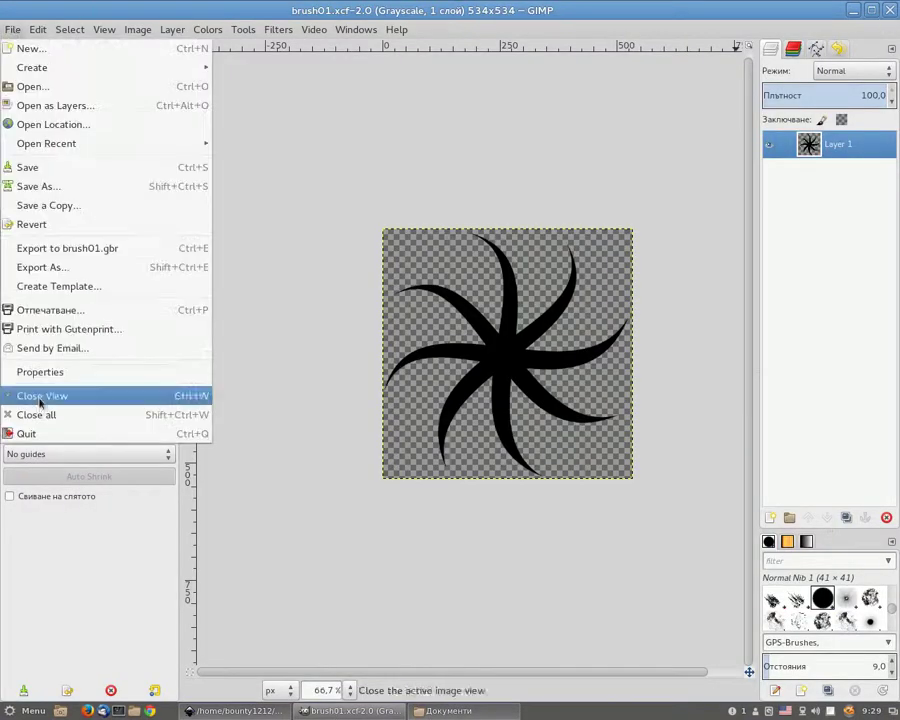
pyautogui.click(50, 393)
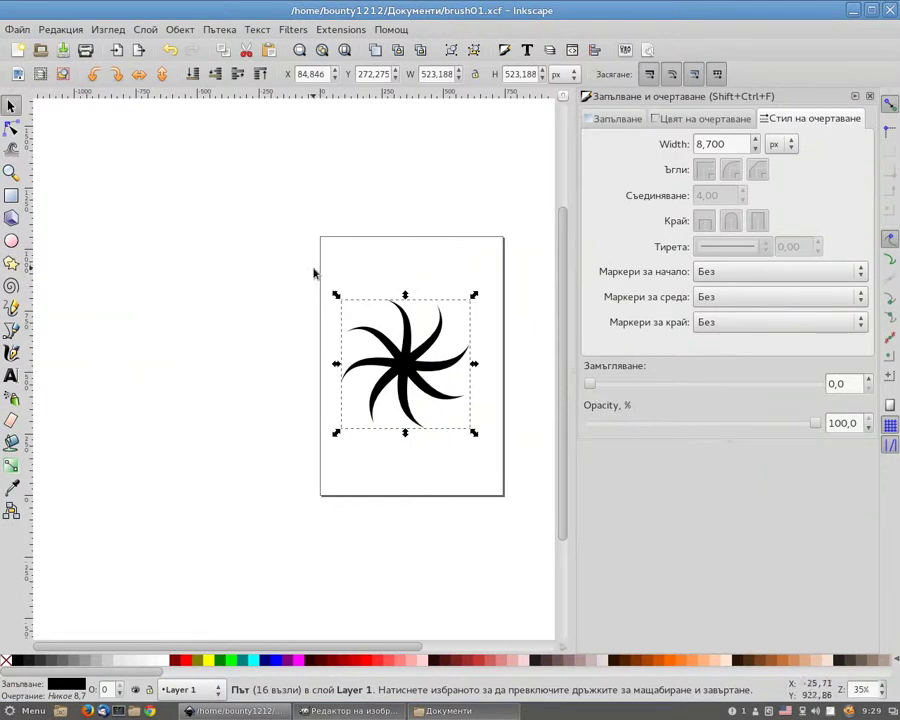
pyautogui.press('Delete')
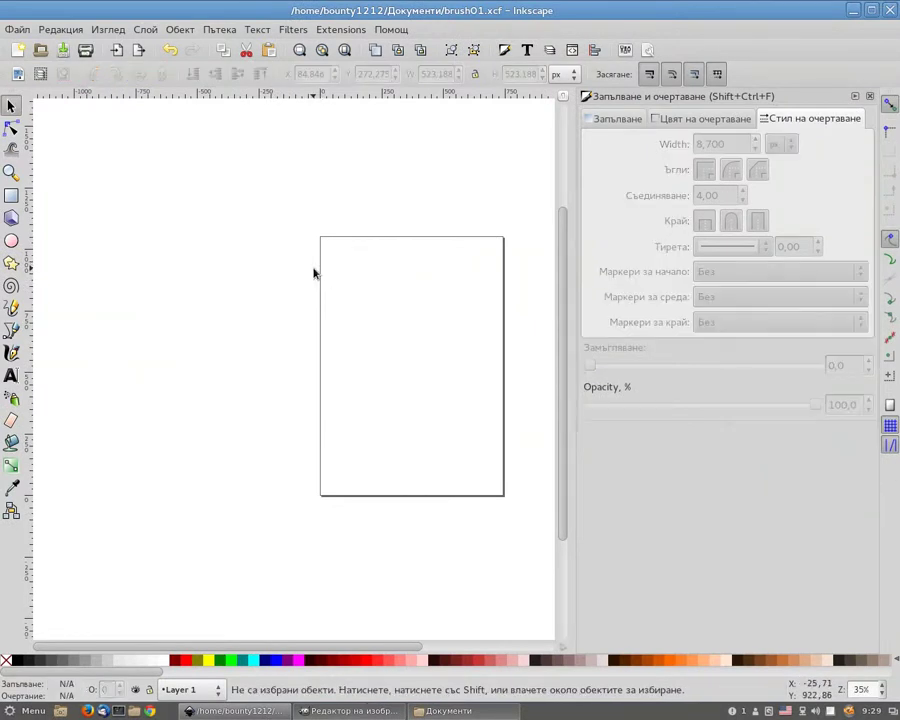
pyautogui.press('b')
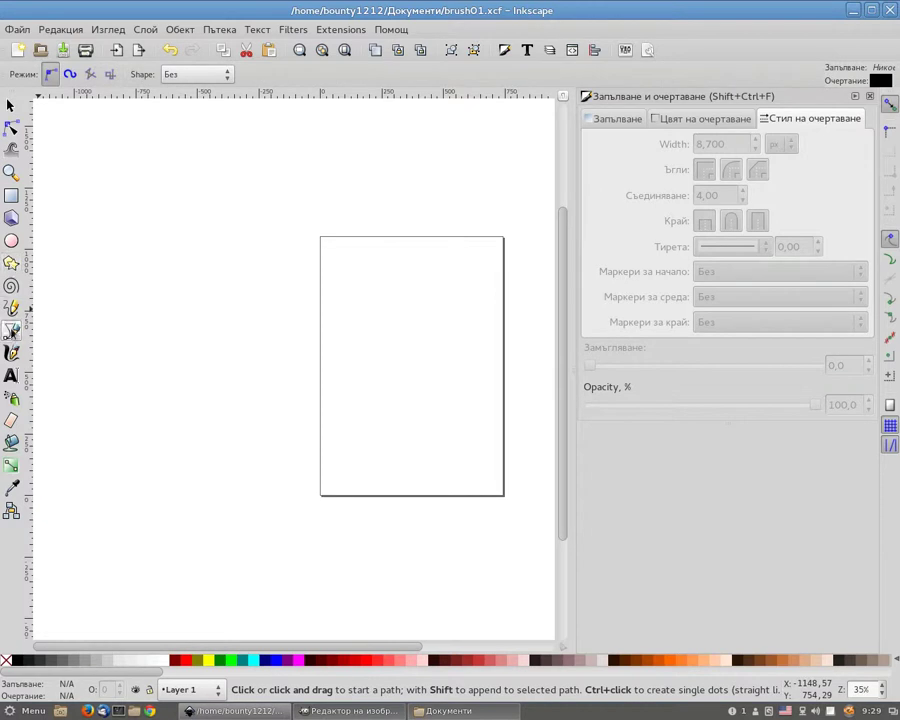
pyautogui.click(11, 241)
pyautogui.moveTo(356, 289); pyautogui.dragTo(373, 459)
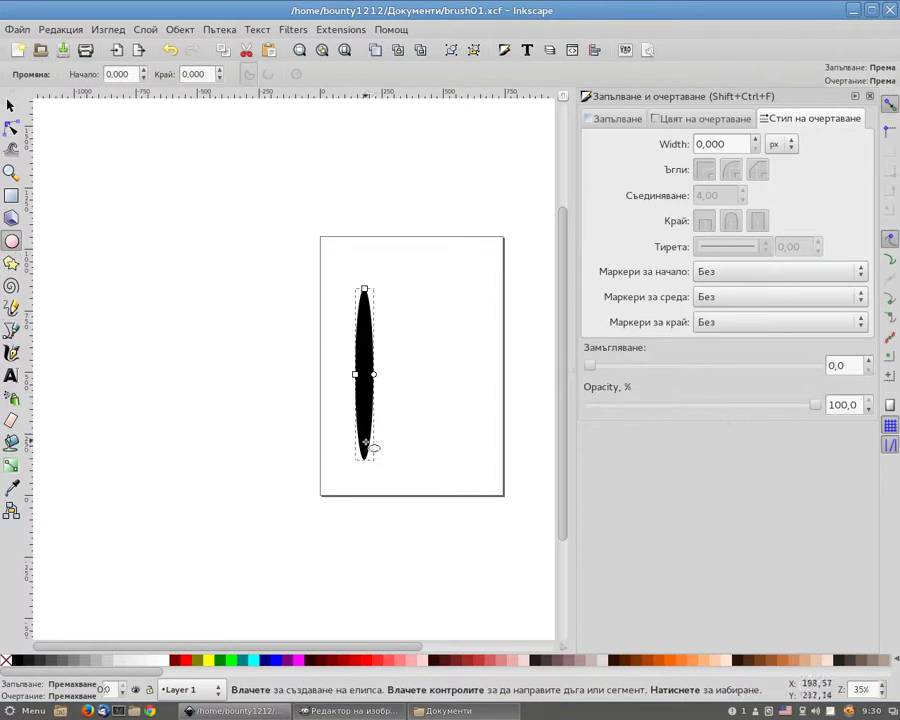
# - Convert the ellipse to a path and add a horizontal copy forming an upright cross
pyautogui.click(226, 36)
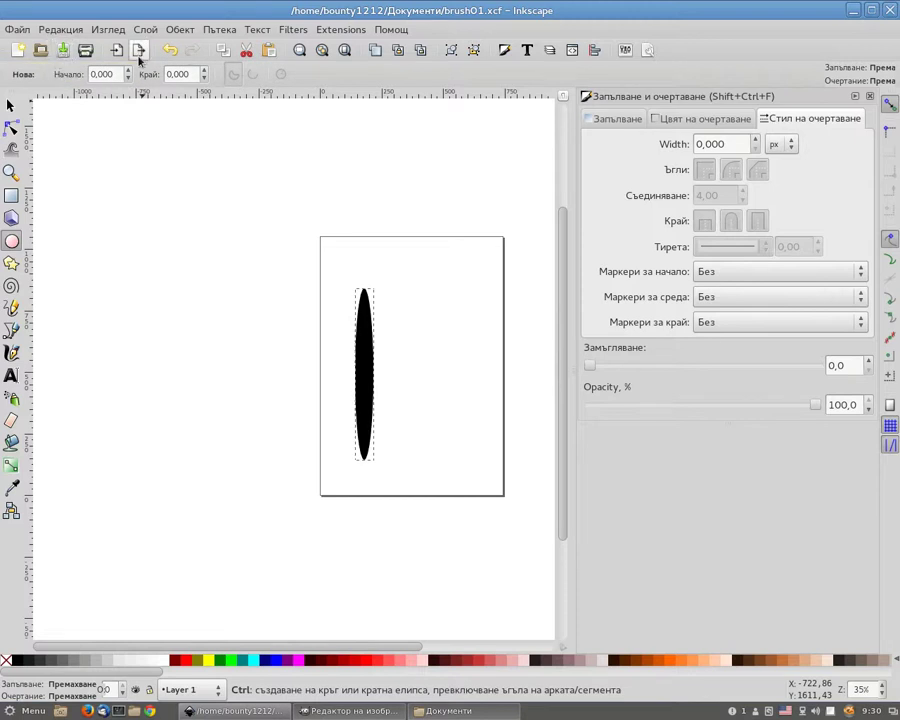
pyautogui.click(93, 76)
pyautogui.moveTo(226, 230); pyautogui.dragTo(480, 476)
pyautogui.moveTo(372, 442); pyautogui.dragTo(430, 442)
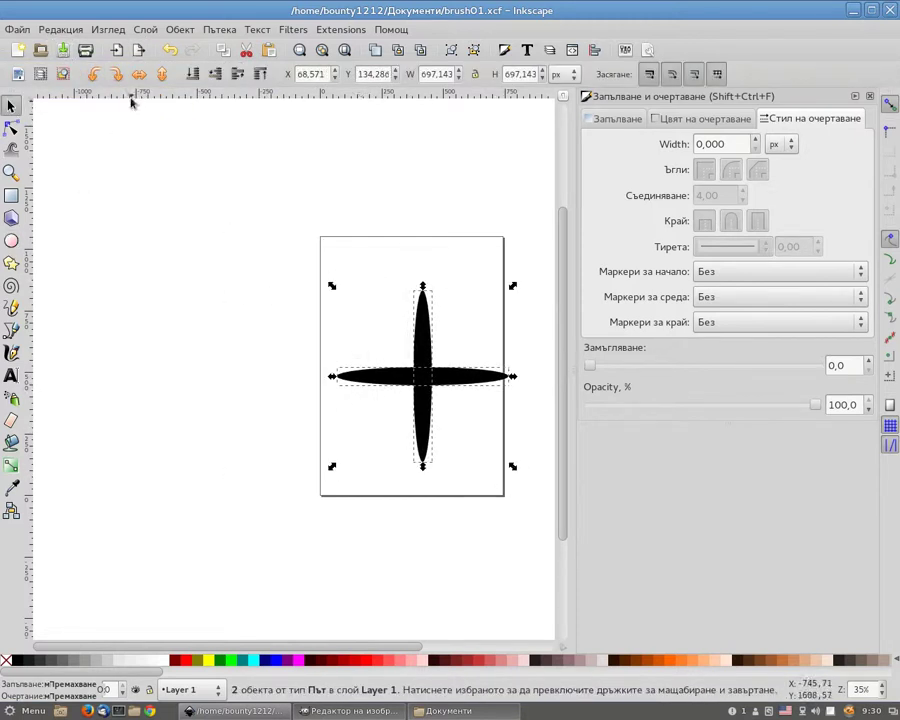
pyautogui.click(460, 386)
pyautogui.moveTo(512, 466)
pyautogui.mouseDown()
pyautogui.moveTo(528, 454)
pyautogui.moveTo(541, 387)
pyautogui.moveTo(534, 390)
pyautogui.mouseUp()
pyautogui.click(172, 52)
# - Duplicate the cross as a diagonal copy and shrink it to about 291 px
pyautogui.hotkey('ctrl', 'd')
pyautogui.click(514, 344)
pyautogui.click(474, 322)
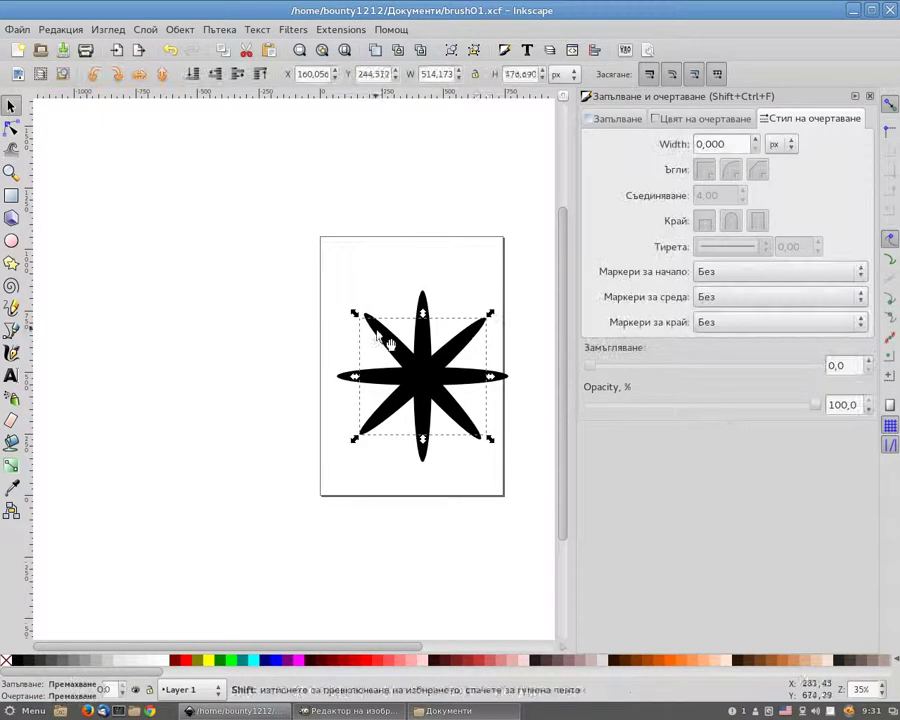
pyautogui.moveTo(487, 306); pyautogui.dragTo(476, 338)
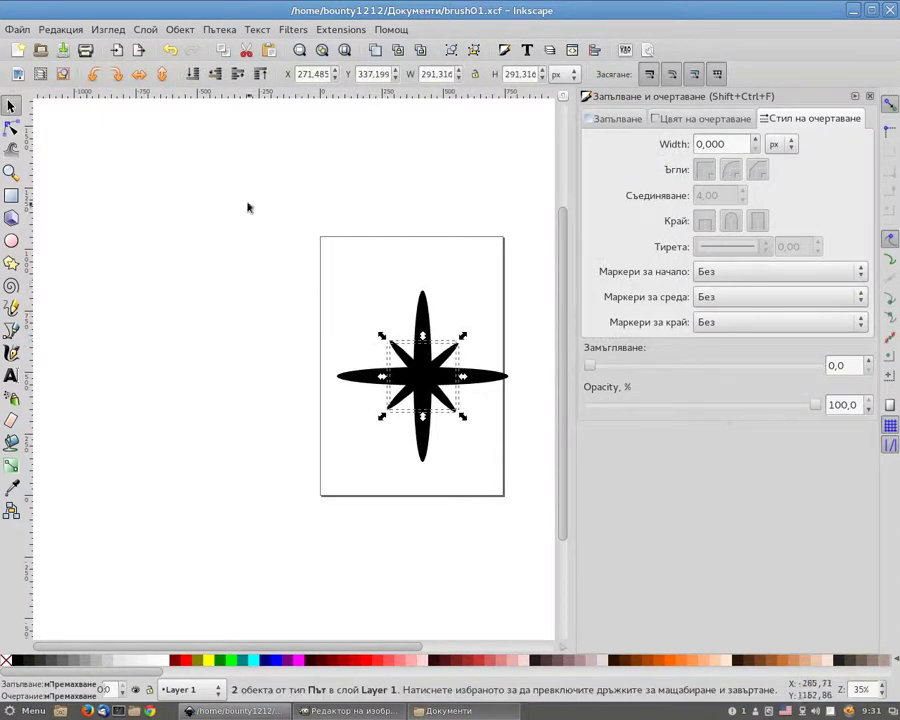
# - Move the whole four-piece star slightly left and scale it evenly to about 565 px
pyautogui.hotkey('ctrl', 'a')
pyautogui.hscroll(10, 452, 627)
pyautogui.hscroll(-5, 214, 540)
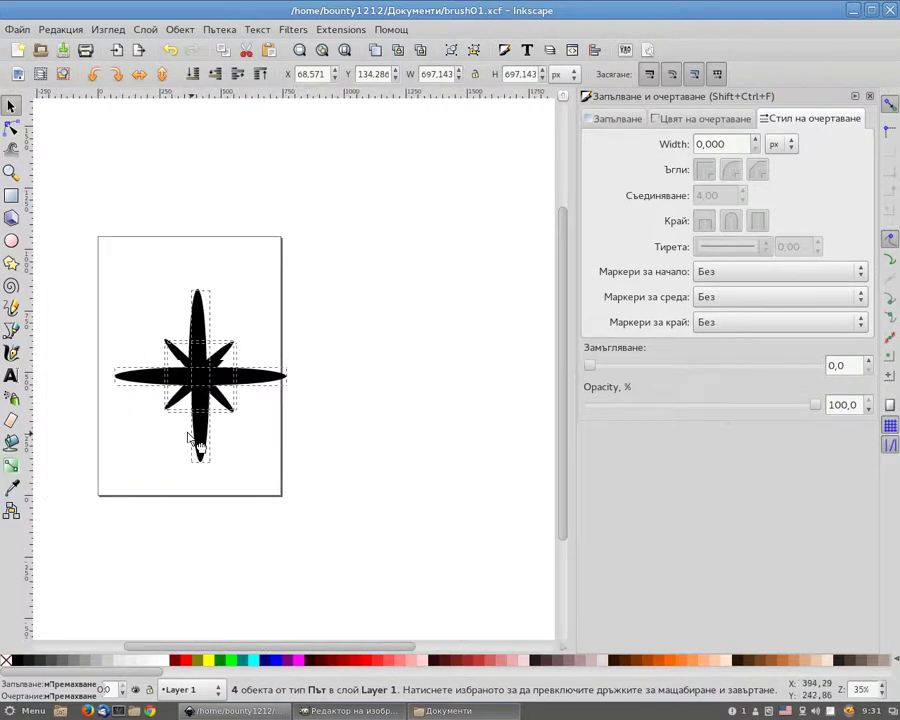
pyautogui.moveTo(187, 437); pyautogui.dragTo(179, 438)
pyautogui.moveTo(101, 463); pyautogui.dragTo(117, 447)
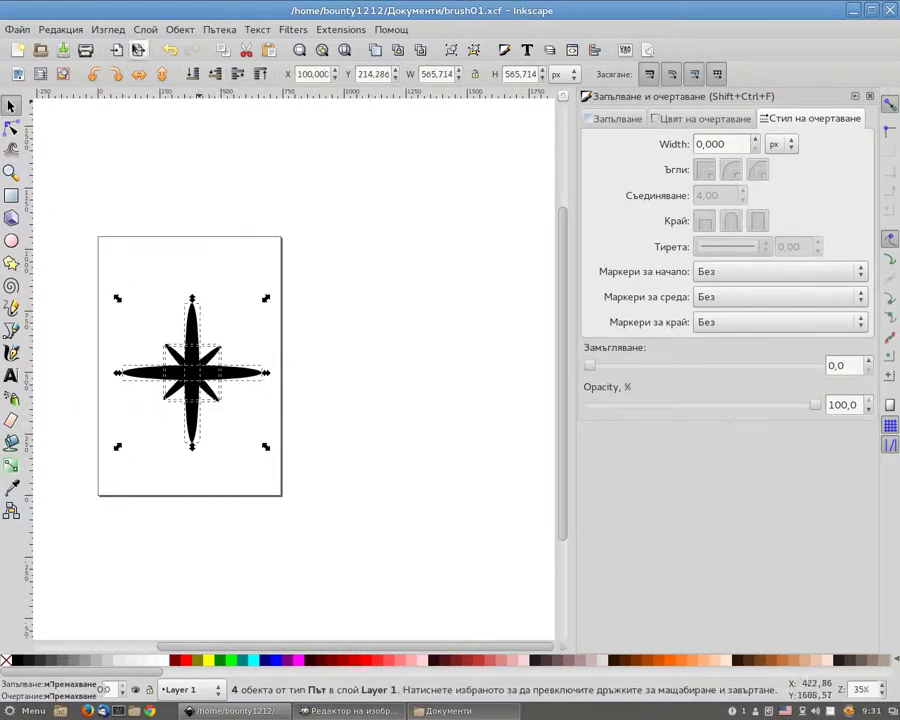
pyautogui.click(17, 29)
# - Save the drawing as brush02.svg in Inkscape SVG format
pyautogui.click(70, 141)
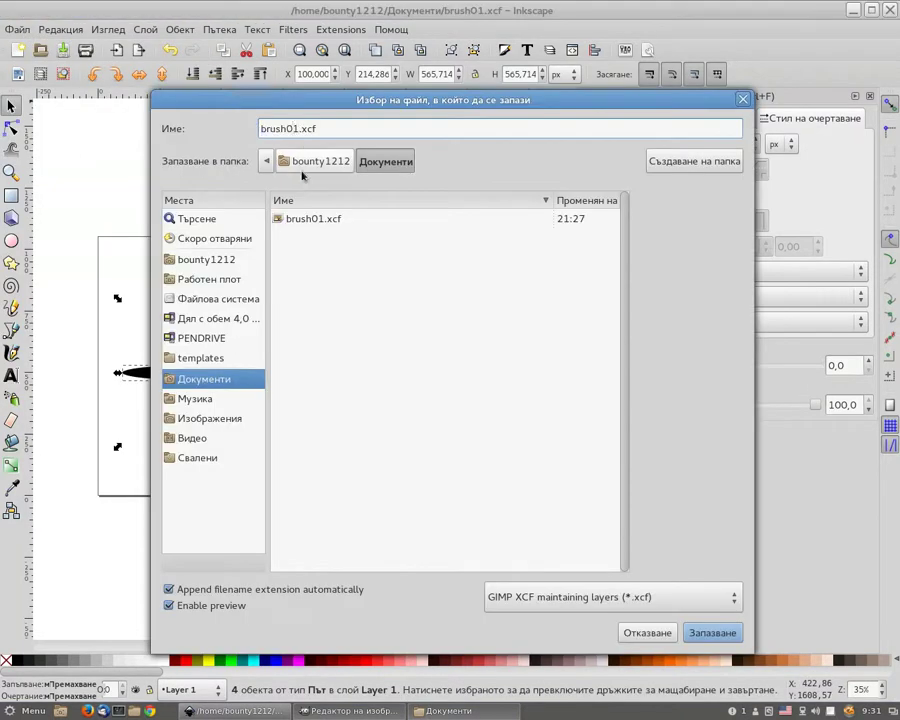
pyautogui.click(574, 597)
pyautogui.click(594, 140)
pyautogui.press('Right')
pyautogui.press('BackSpace')
pyautogui.write('2')
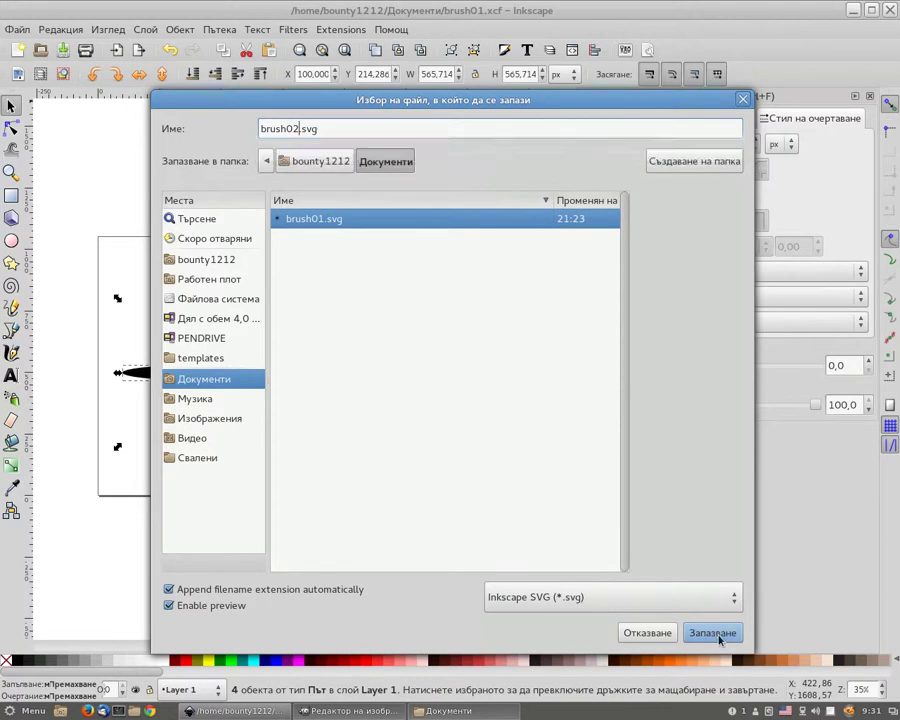
pyautogui.click(714, 632)
# - Save the drawing again as brush02.xcf in GIMP XCF format
pyautogui.click(17, 29)
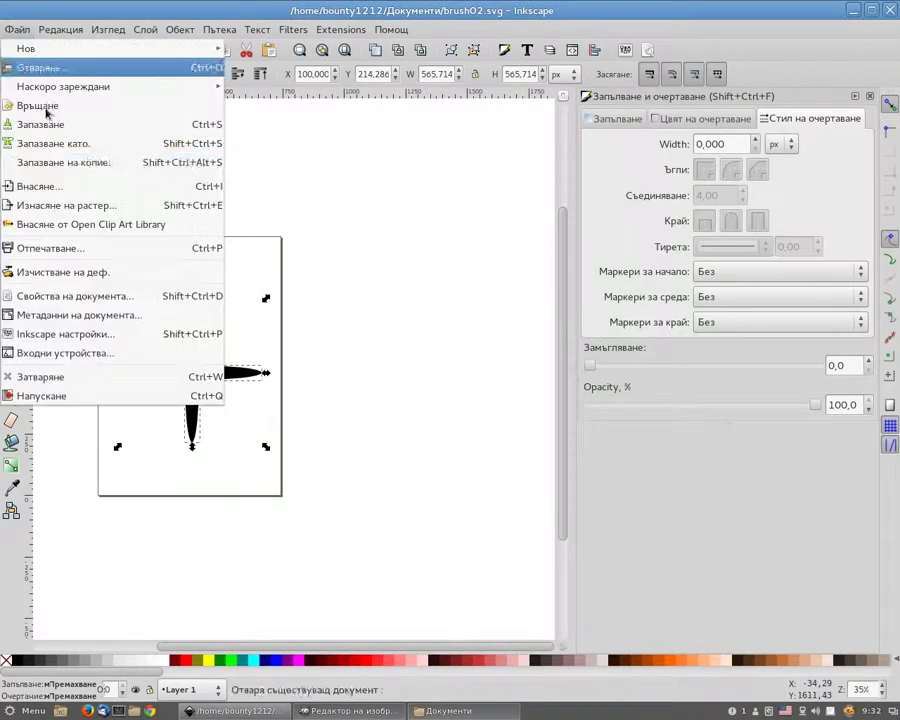
pyautogui.click(70, 162)
pyautogui.click(577, 595)
pyautogui.scroll(-2, 578, 660)
pyautogui.scroll(-3, 578, 665)
pyautogui.scroll(-2, 577, 670)
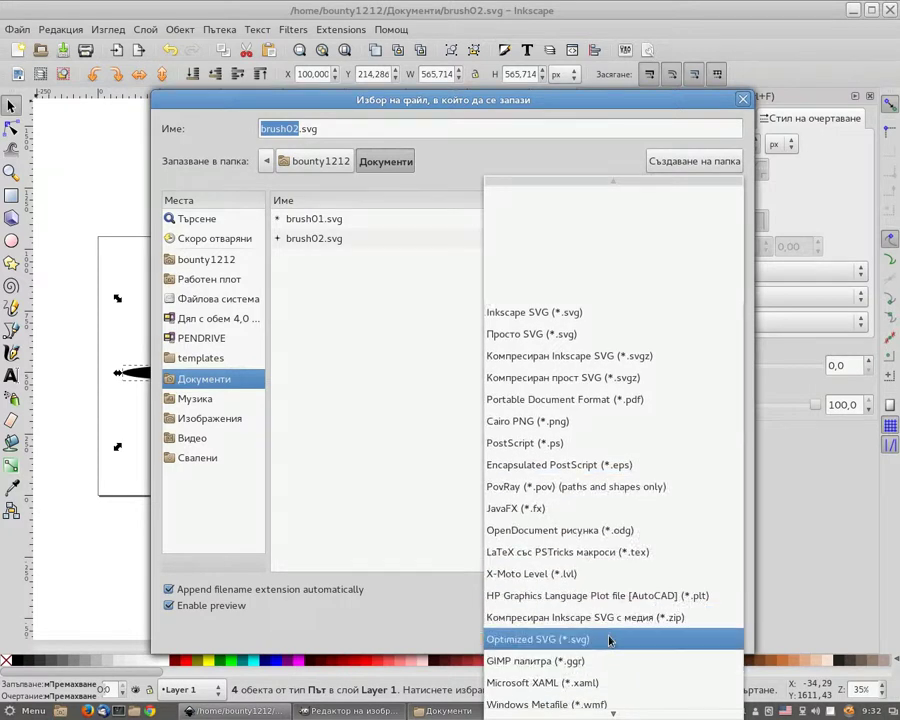
pyautogui.scroll(-2, 609, 645)
pyautogui.scroll(-3, 600, 655)
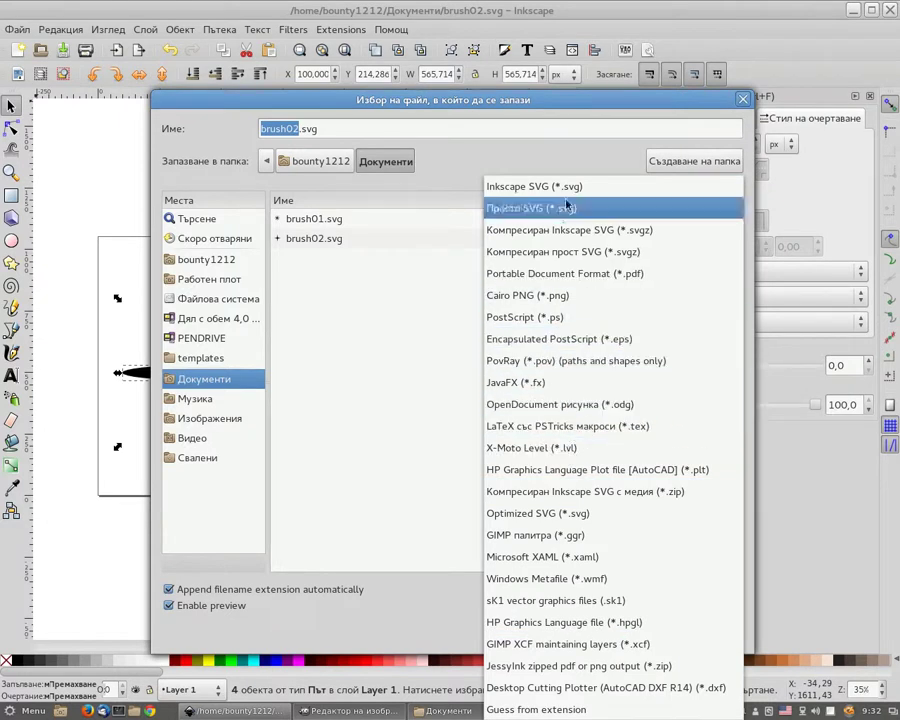
pyautogui.click(580, 644)
pyautogui.click(710, 684)
# - Switch to GIMP and bring up the Open Image dialog
pyautogui.hotkey('alt', 'Tab')
pyautogui.click(14, 28)
pyautogui.click(56, 86)
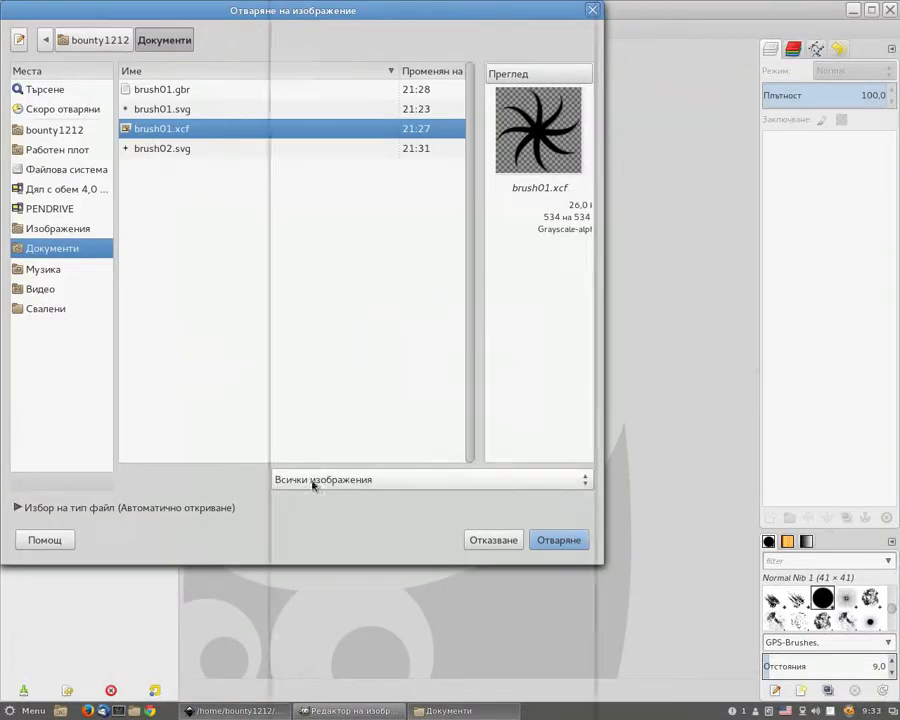
# - Open brush02.xcf using the GIMP XCF filter and convert it to grayscale
pyautogui.click(312, 480)
pyautogui.click(330, 462)
pyautogui.click(160, 42)
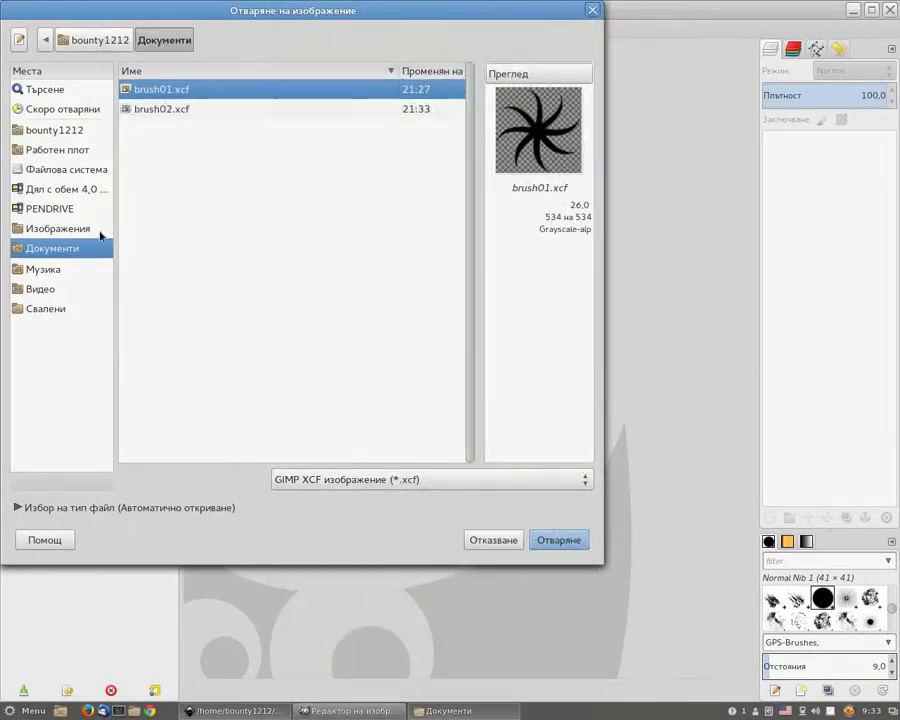
pyautogui.click(144, 109)
pyautogui.click(538, 540)
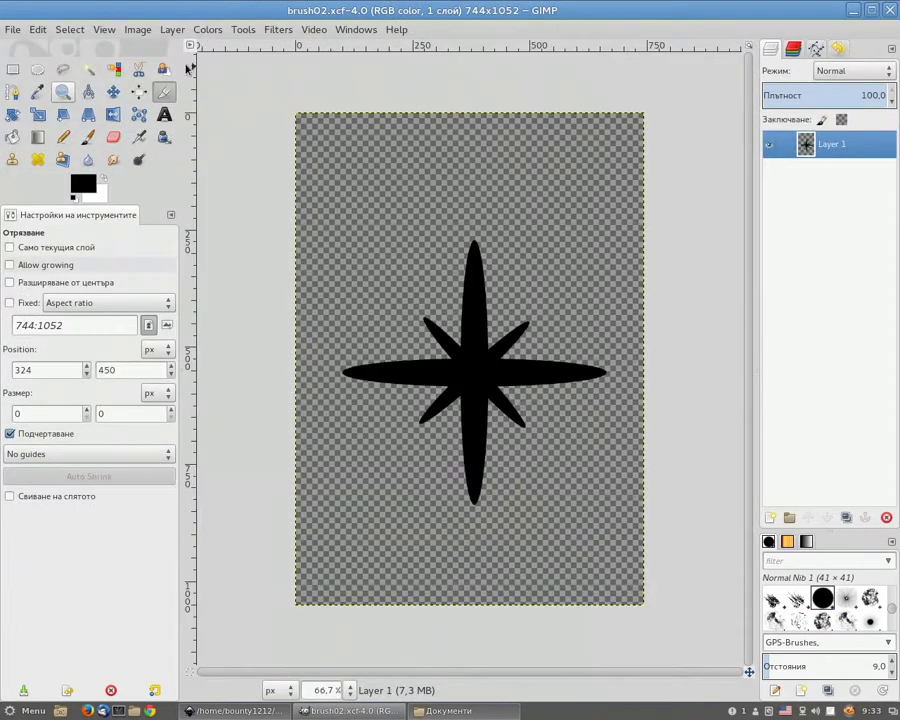
pyautogui.click(212, 30)
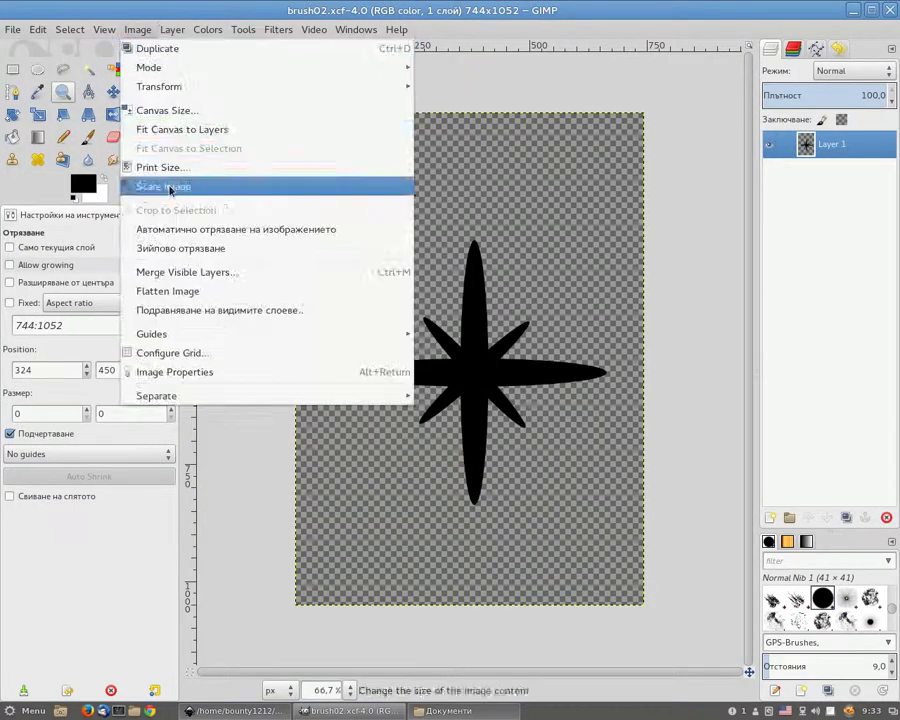
pyautogui.moveTo(149, 67)
pyautogui.click(448, 87)
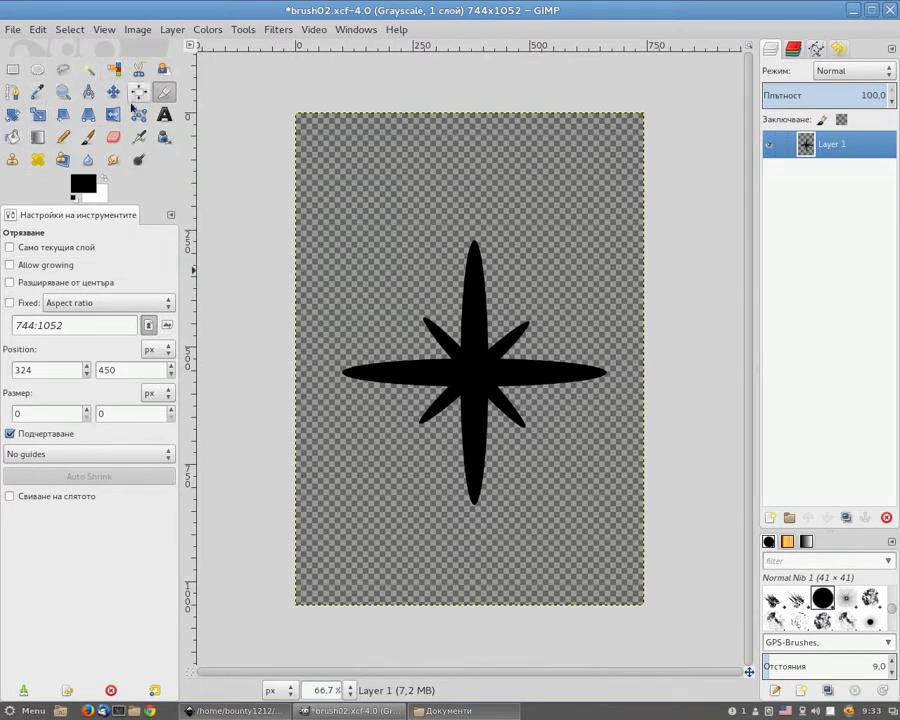
# - Crop the image to a 606×606 area at X position 81 around the star
pyautogui.moveTo(322, 181); pyautogui.dragTo(627, 507)
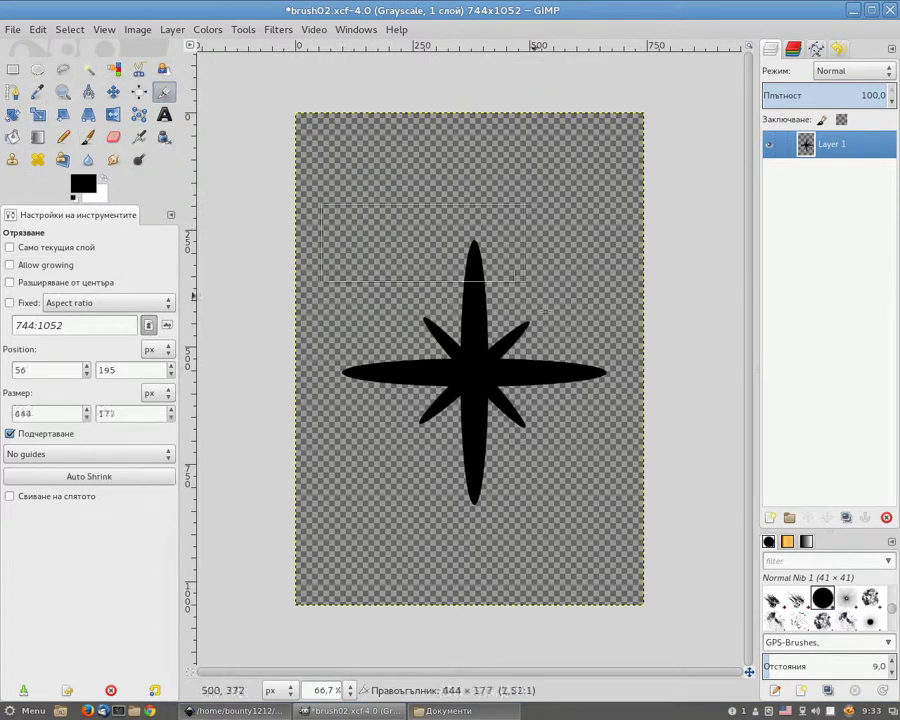
pyautogui.moveTo(480, 182); pyautogui.dragTo(482, 234)
pyautogui.moveTo(38, 413); pyautogui.dragTo(5, 415)
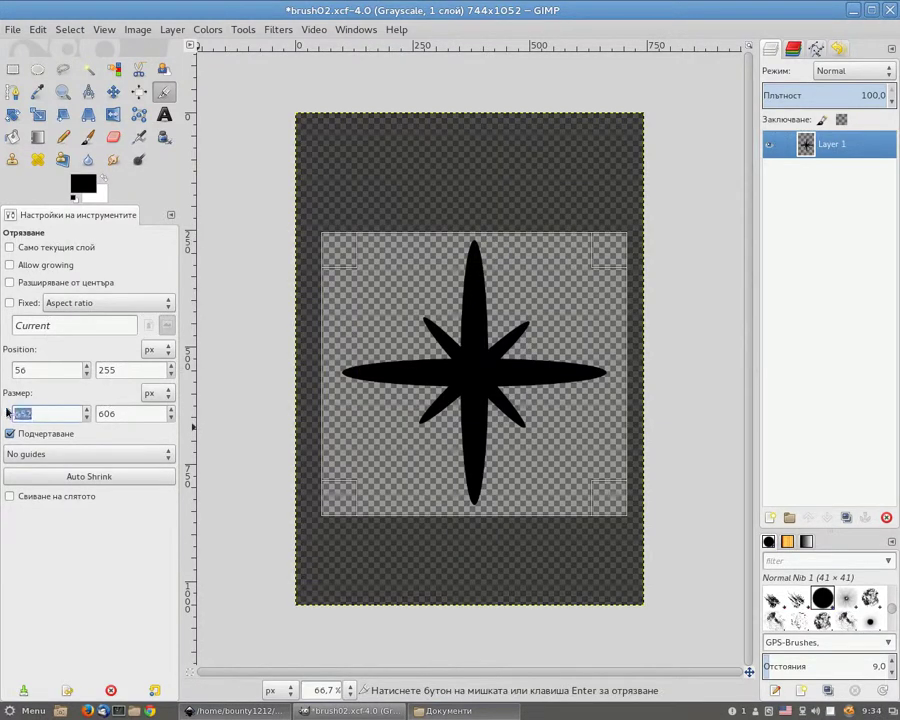
pyautogui.click(129, 413)
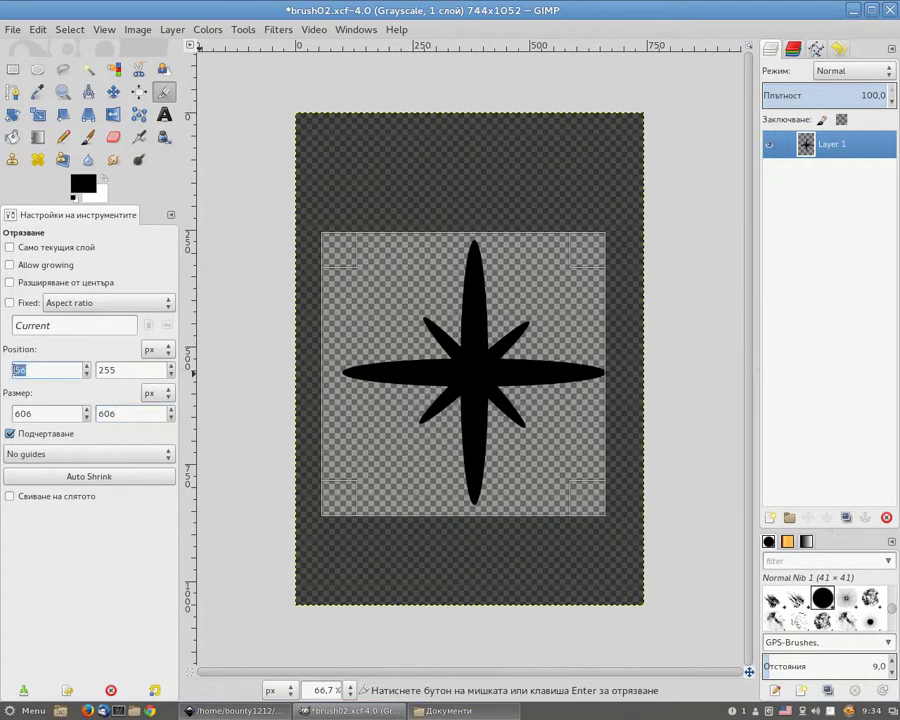
pyautogui.click(49, 370)
pyautogui.write('60')
pyautogui.click(133, 369)
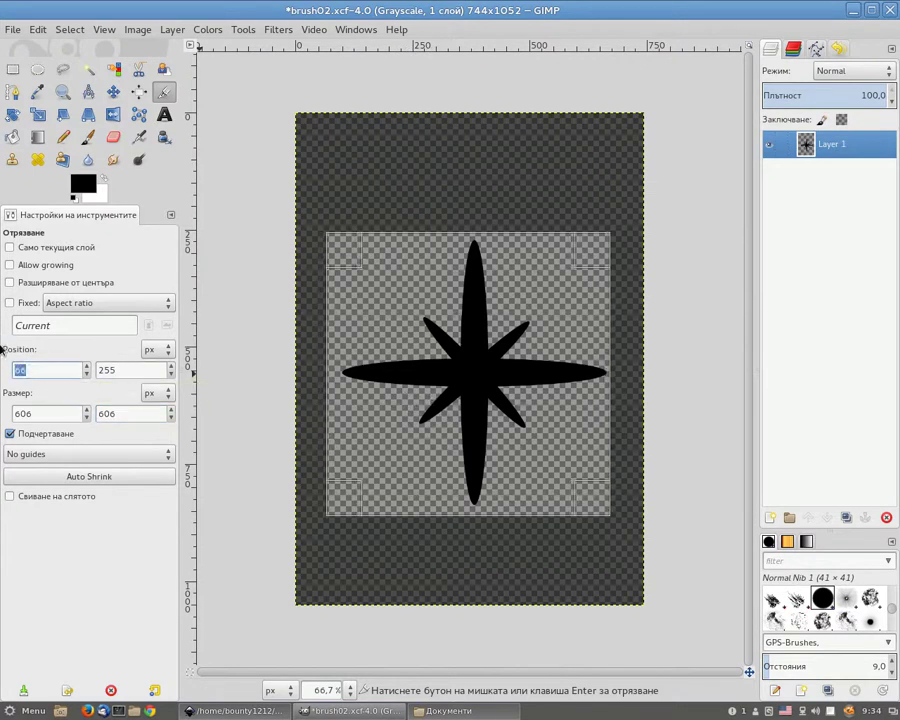
pyautogui.click(105, 369)
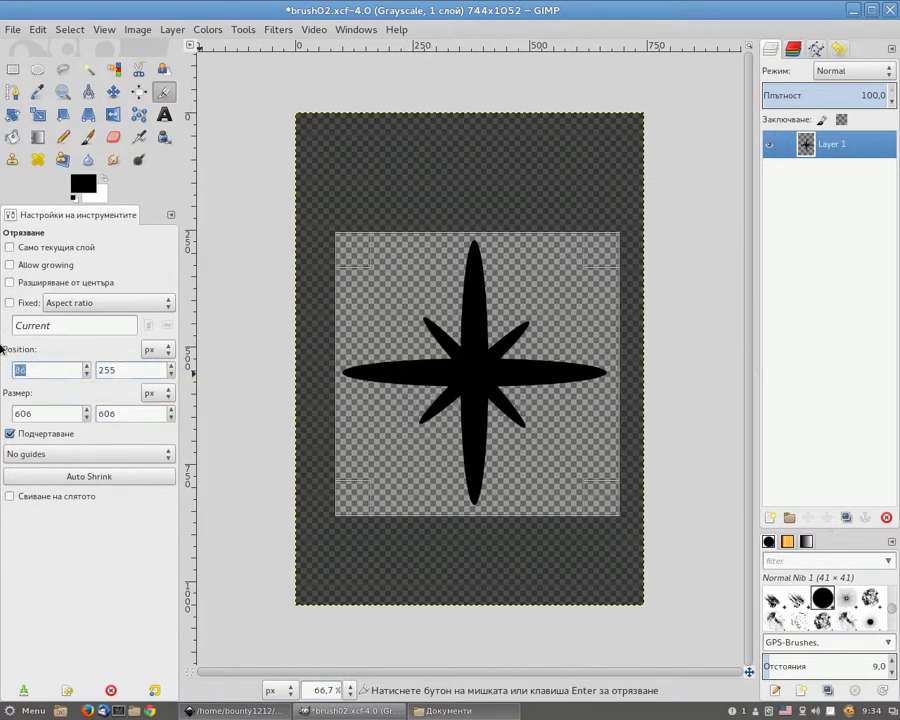
pyautogui.click(127, 370)
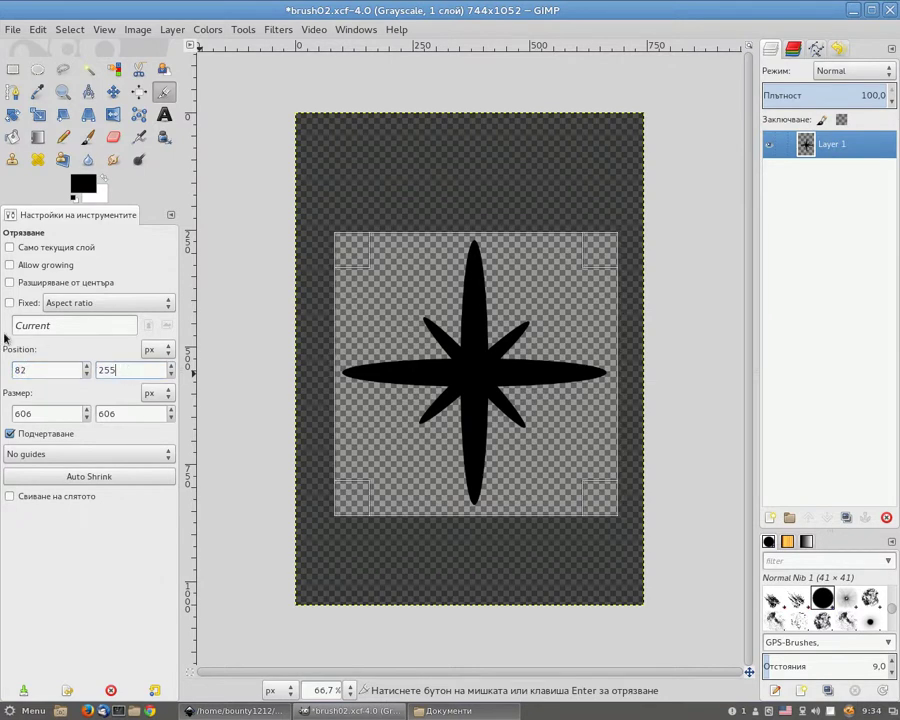
pyautogui.write('1')
pyautogui.press('Tab')
pyautogui.click(124, 368)
pyautogui.click(382, 446)
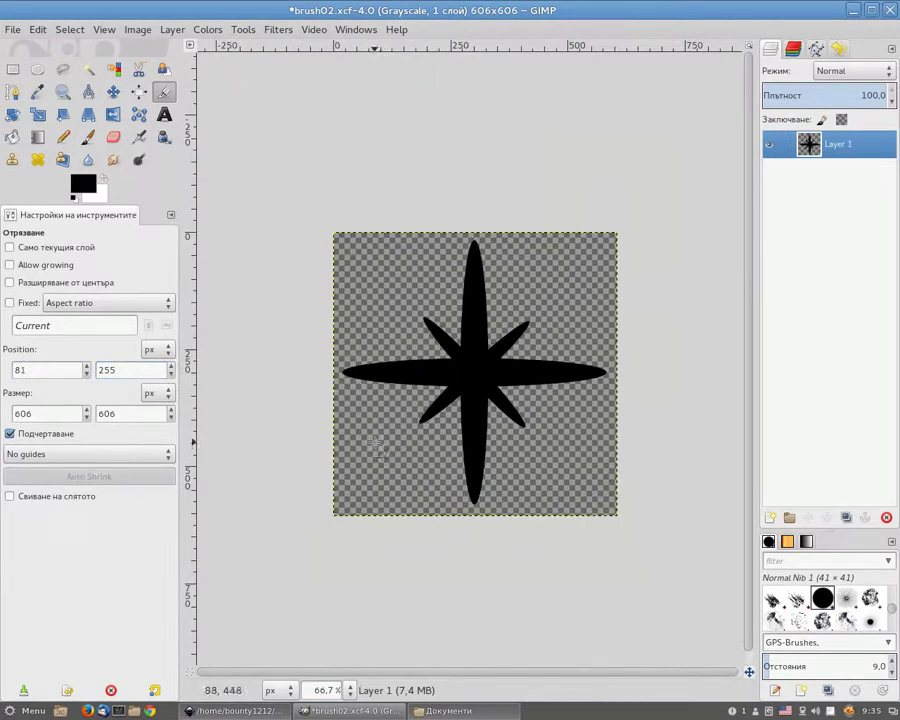
pyautogui.click(12, 29)
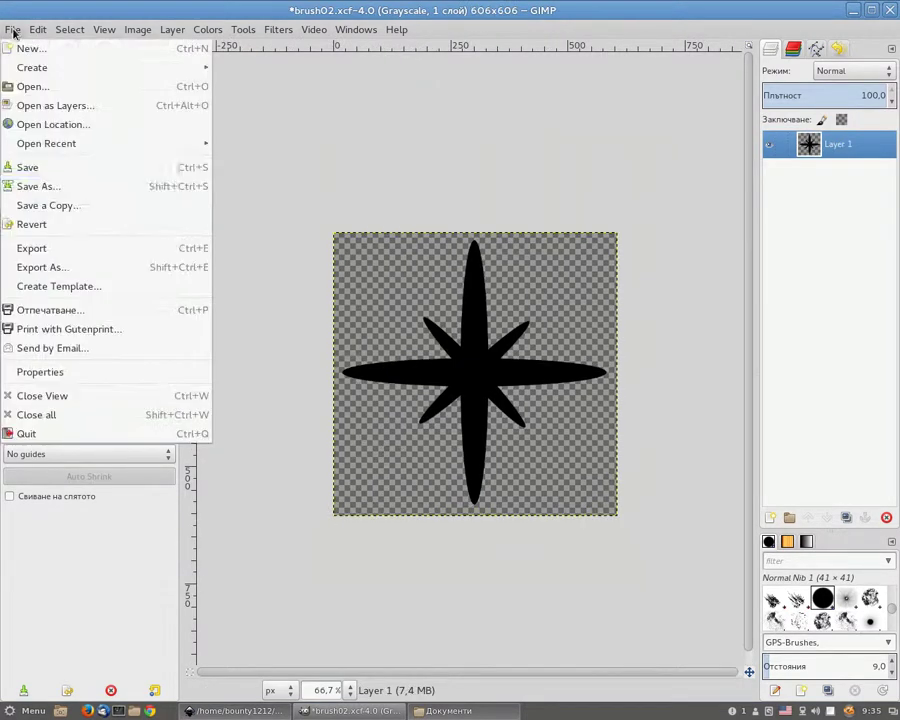
# - Save the cropped image and export it as the brush02.gbr brush
pyautogui.click(38, 166)
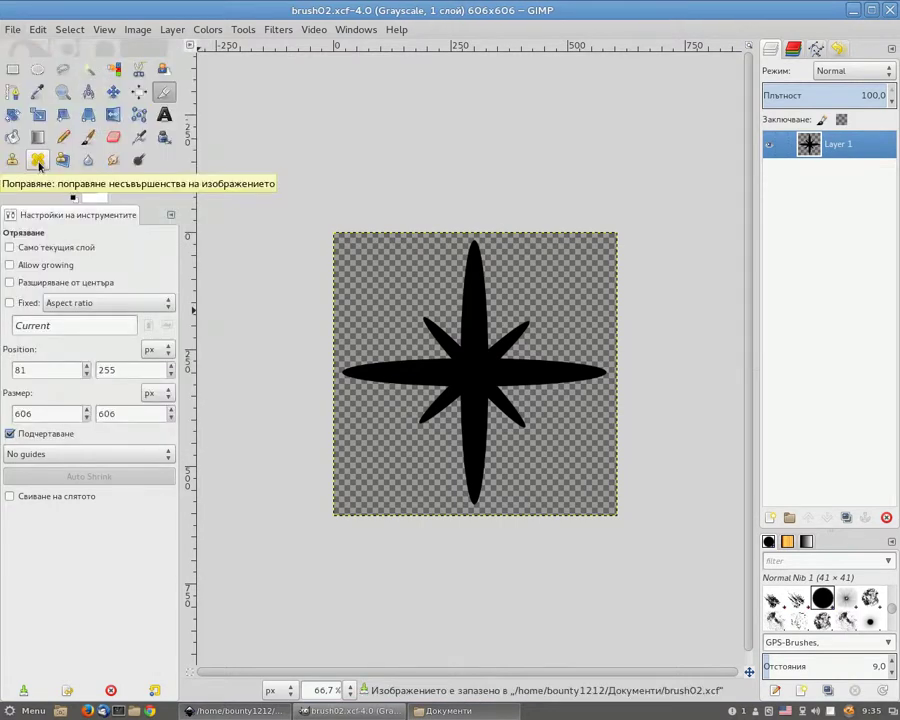
pyautogui.click(12, 29)
pyautogui.click(43, 266)
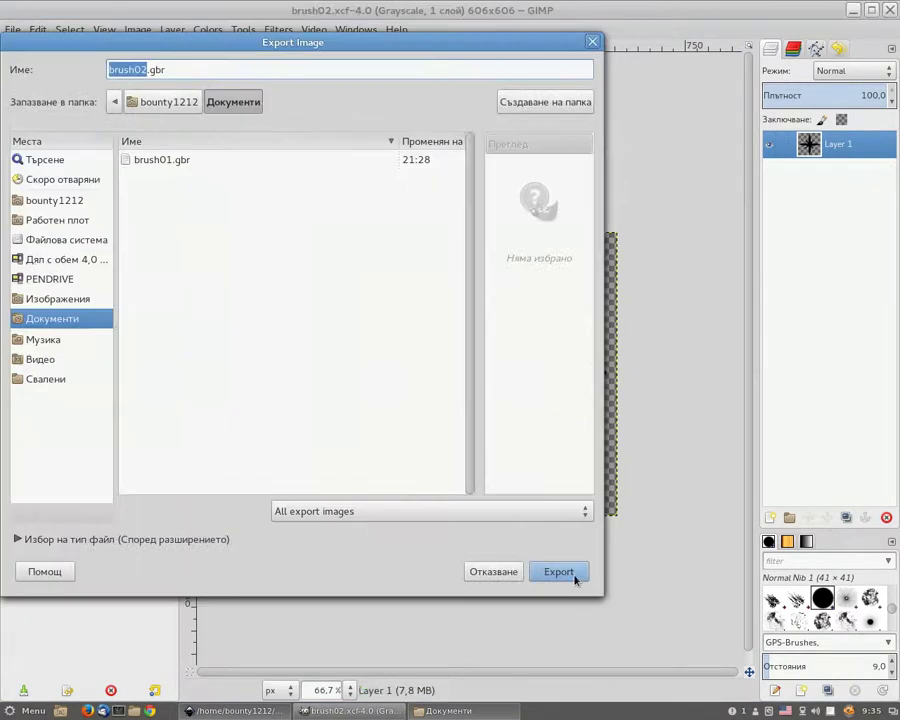
pyautogui.click(566, 572)
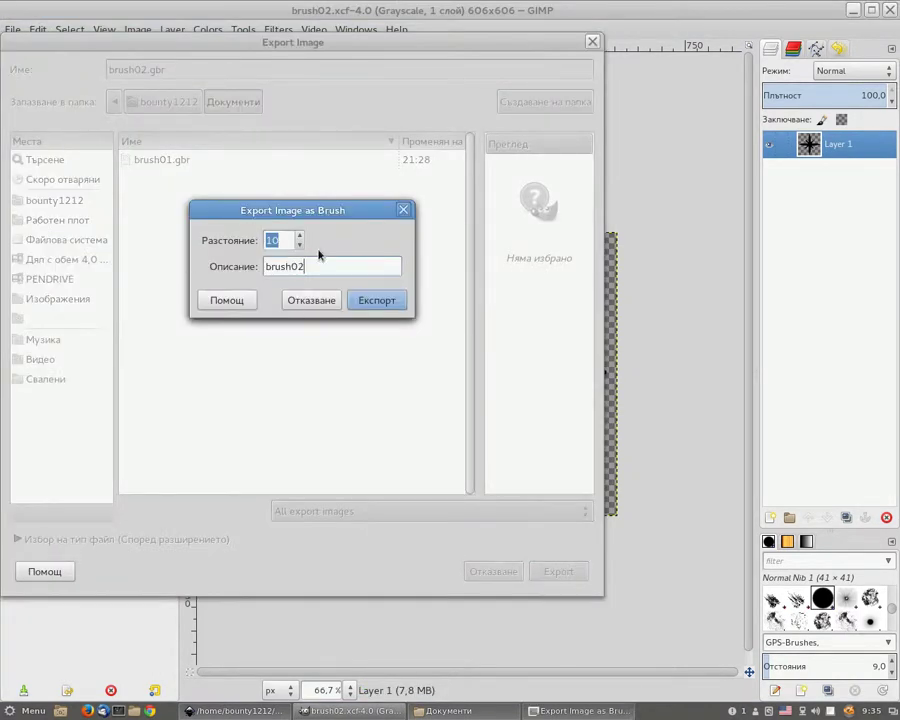
pyautogui.click(384, 299)
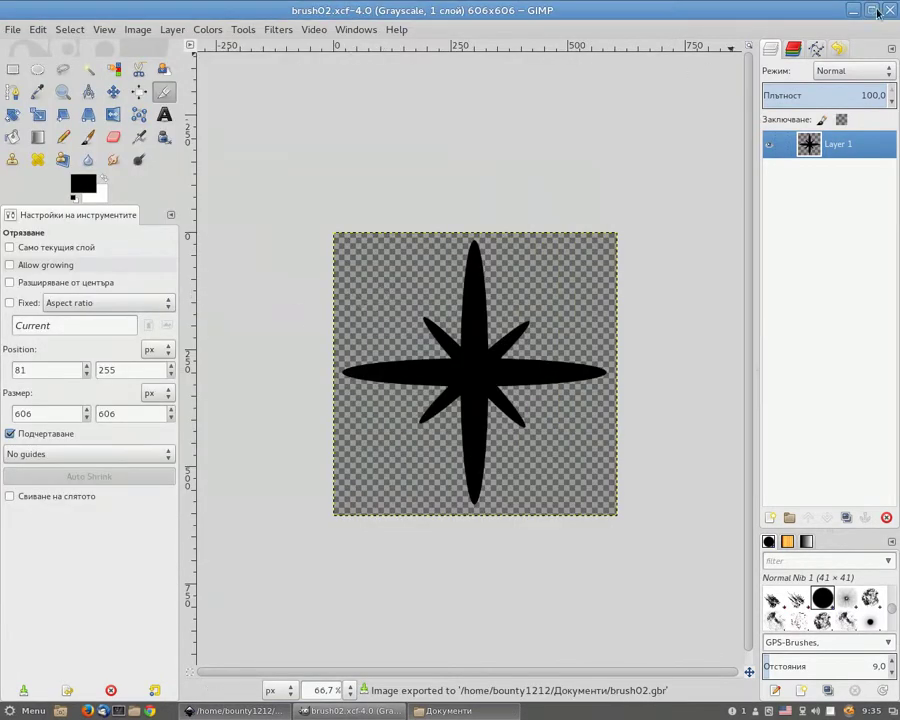
# - Copy brush02.gbr into the .gimp-2.8/brushes folder via the file manager, then return to GIMP
pyautogui.click(855, 14)
pyautogui.click(849, 14)
pyautogui.click(302, 284)
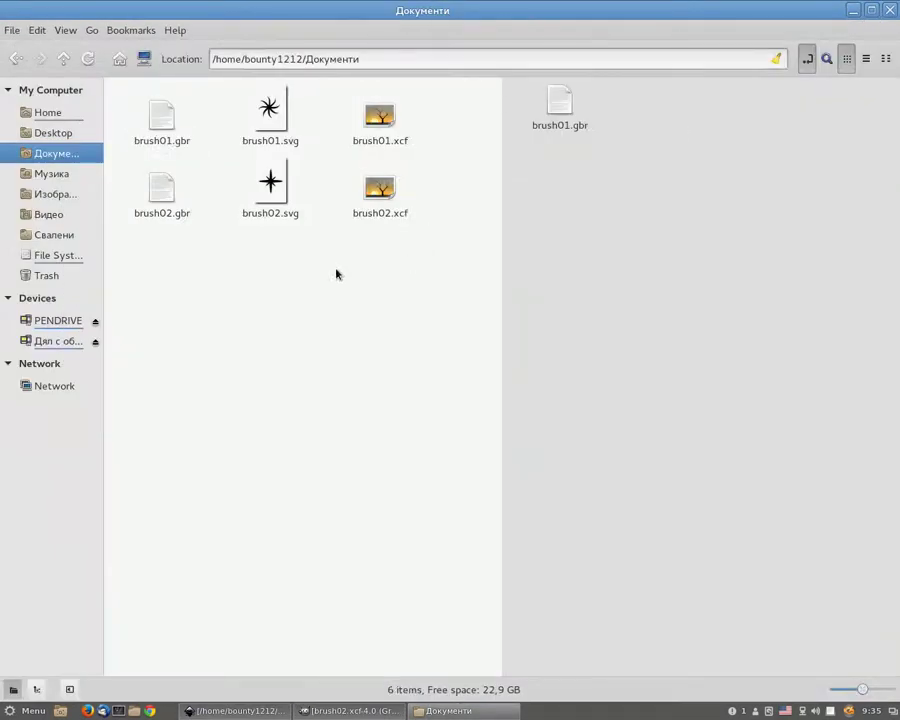
pyautogui.click(138, 194)
pyautogui.rightClick(164, 191)
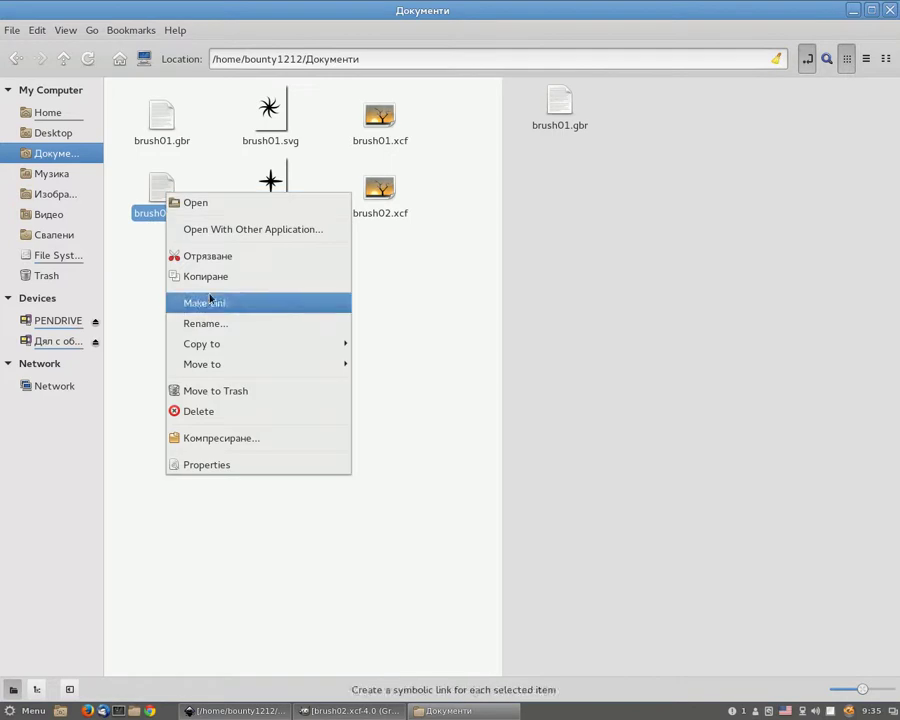
pyautogui.click(208, 276)
pyautogui.click(586, 273)
pyautogui.rightClick(586, 273)
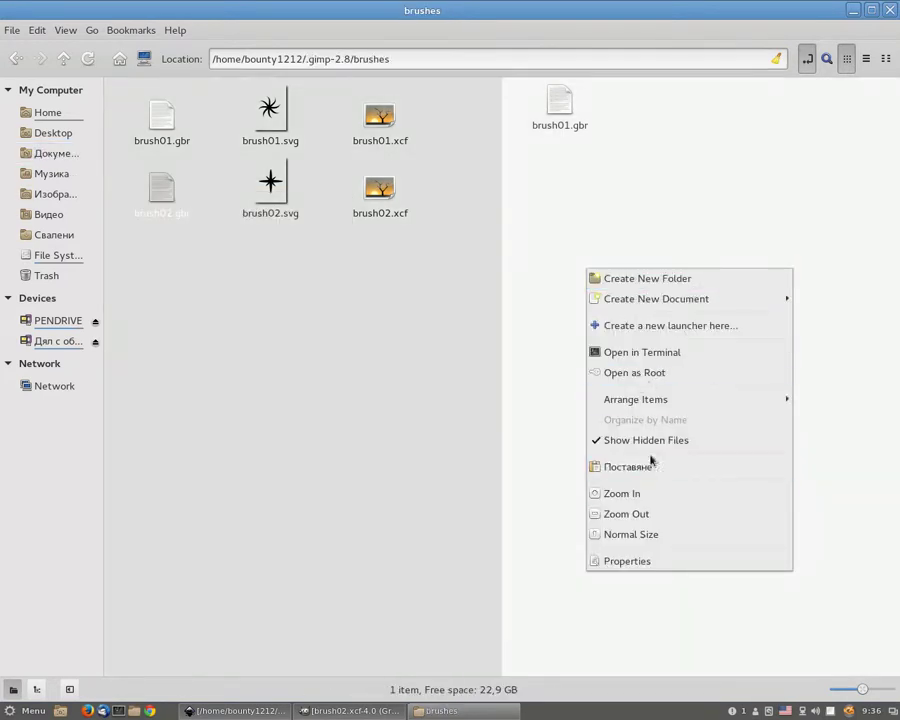
pyautogui.click(654, 464)
pyautogui.hotkey('alt', 'Tab')
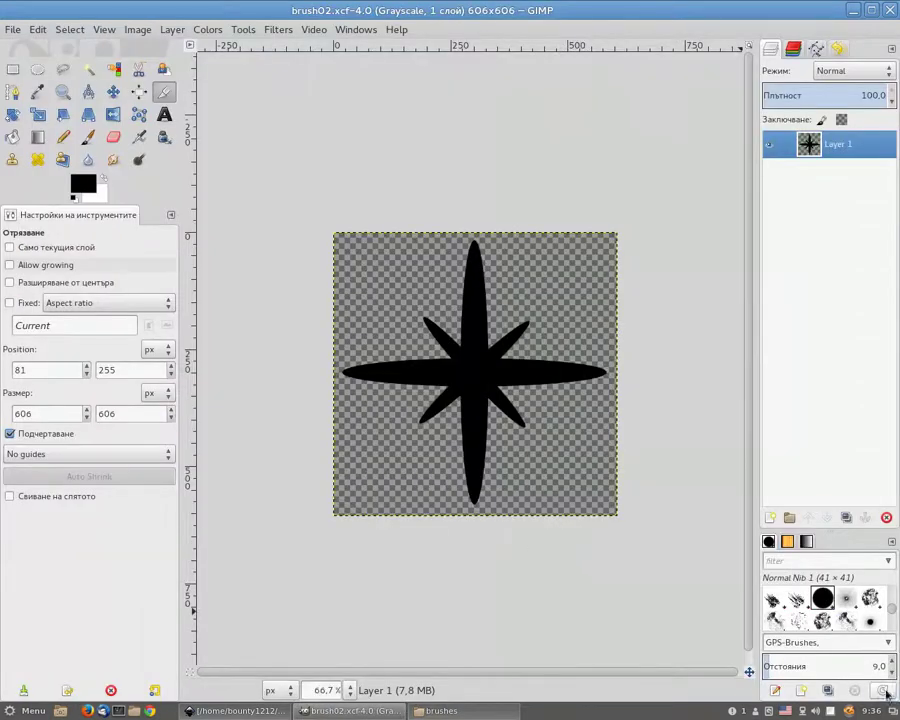
# - Refresh the brushes and create a new 606×606 RGB image with transparent background
pyautogui.click(884, 691)
pyautogui.moveTo(836, 530); pyautogui.dragTo(836, 184)
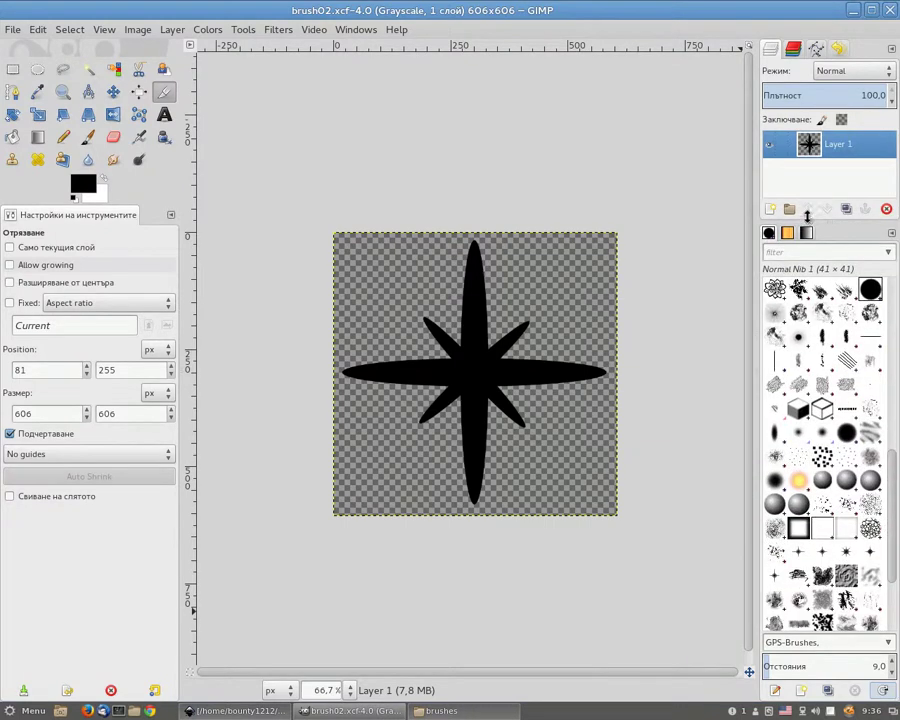
pyautogui.click(13, 29)
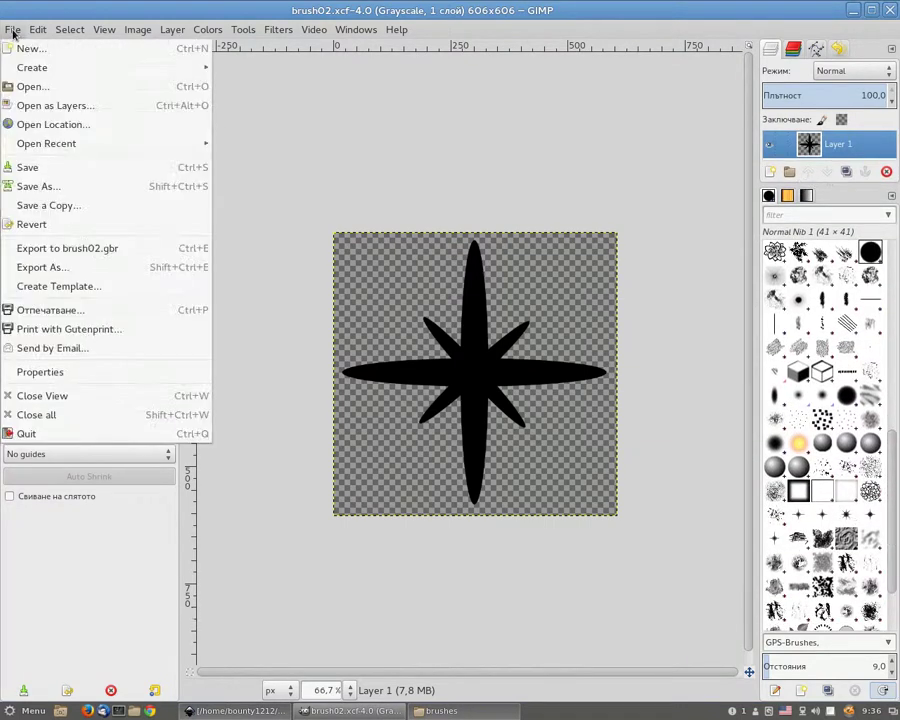
pyautogui.click(30, 52)
pyautogui.click(18, 169)
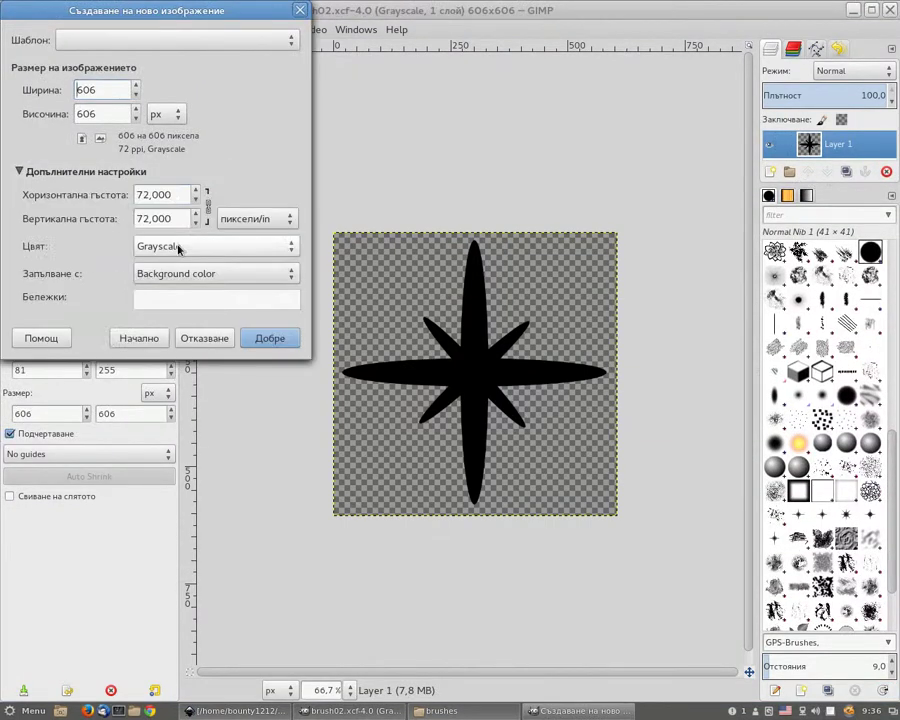
pyautogui.click(180, 245)
pyautogui.click(174, 280)
pyautogui.click(186, 305)
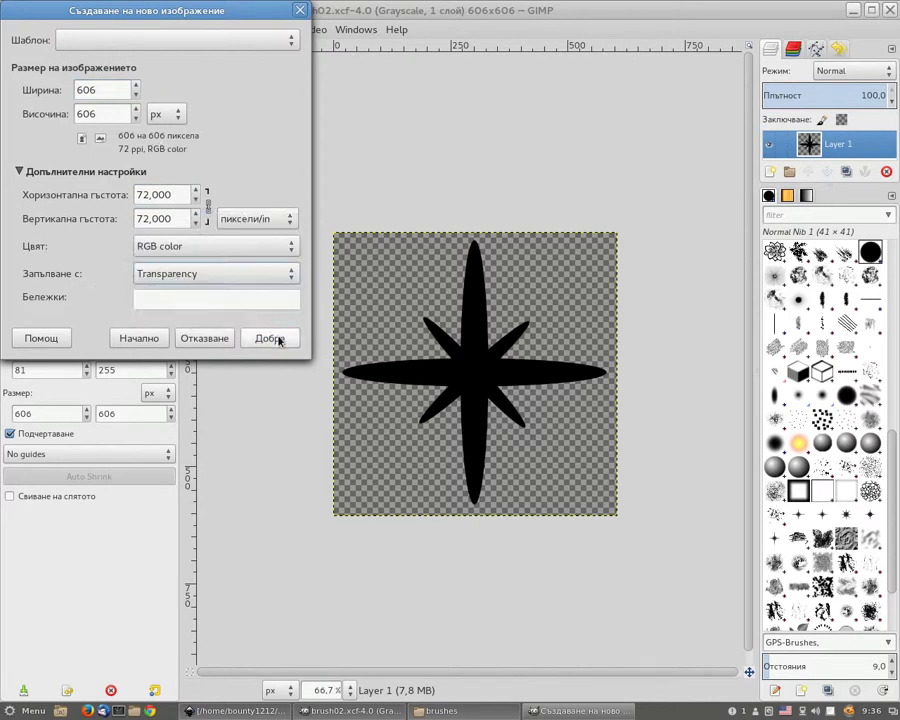
pyautogui.click(272, 338)
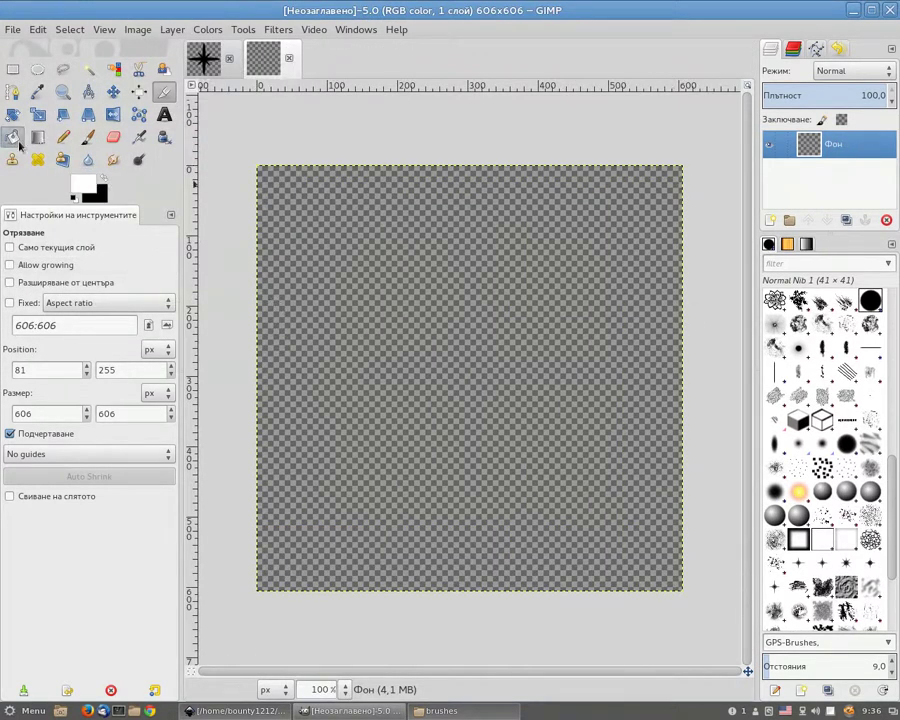
# - Bucket-fill the canvas white and make black the painting colour
pyautogui.click(12, 137)
pyautogui.click(470, 380)
pyautogui.click(104, 177)
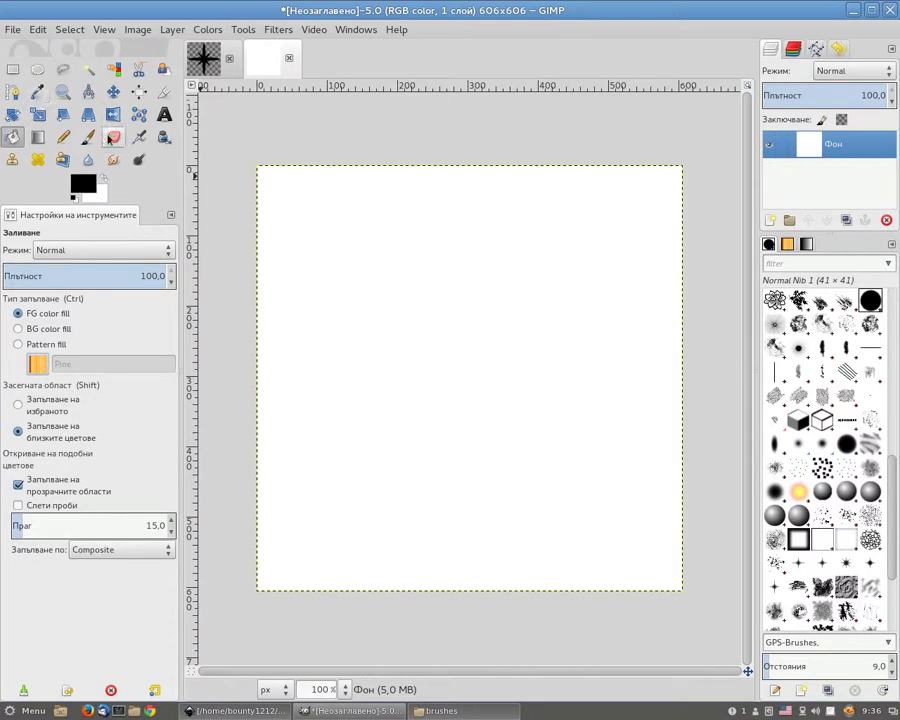
# - Select the paintbrush with the custom brush01 star brush
pyautogui.click(88, 137)
pyautogui.click(803, 566)
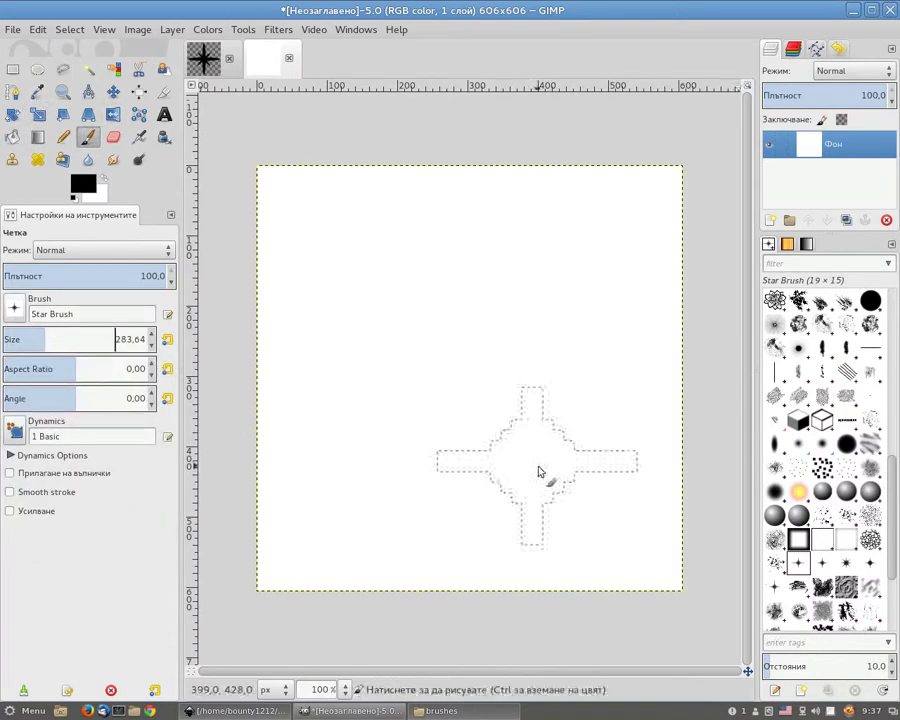
pyautogui.scroll(-3, 822, 397)
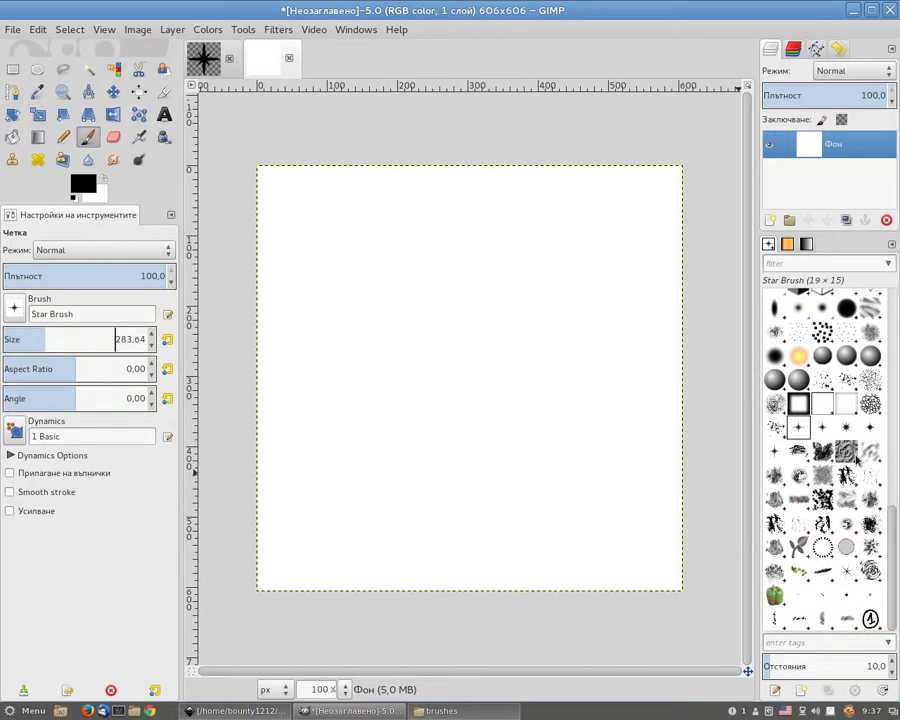
pyautogui.click(846, 571)
pyautogui.click(847, 429)
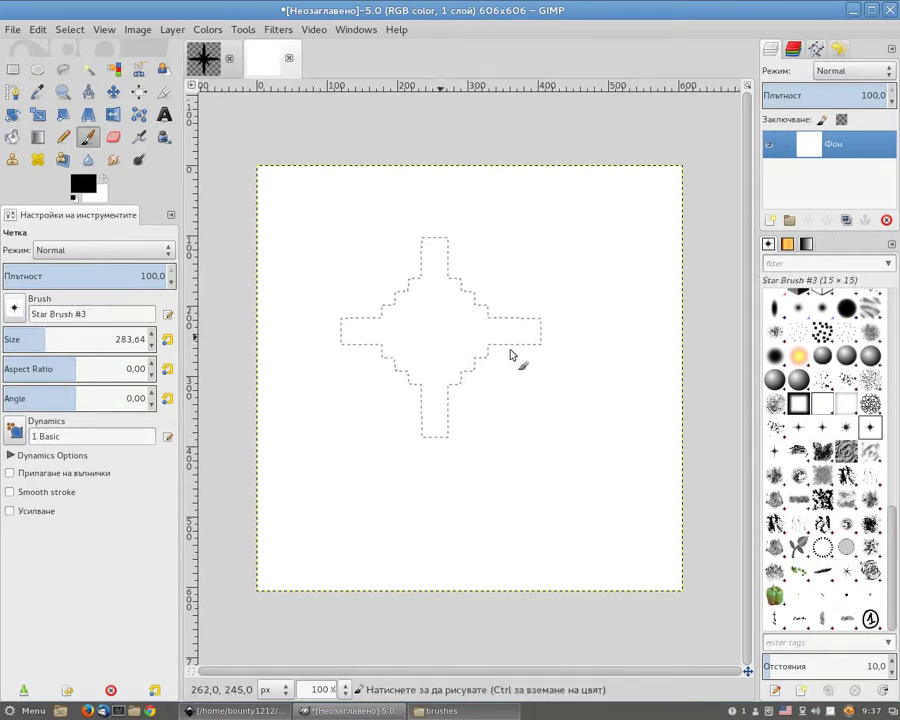
pyautogui.scroll(5, 838, 372)
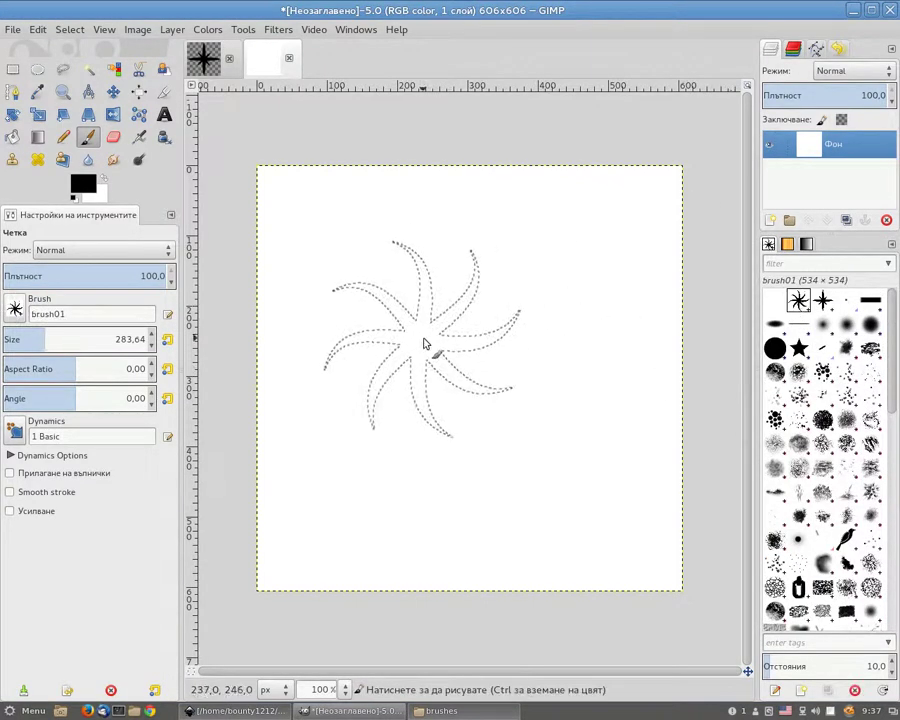
# - Set the foreground colour to pink, test-stamp a star, then undo it
pyautogui.click(86, 186)
pyautogui.click(108, 167)
pyautogui.click(266, 310)
pyautogui.click(402, 283)
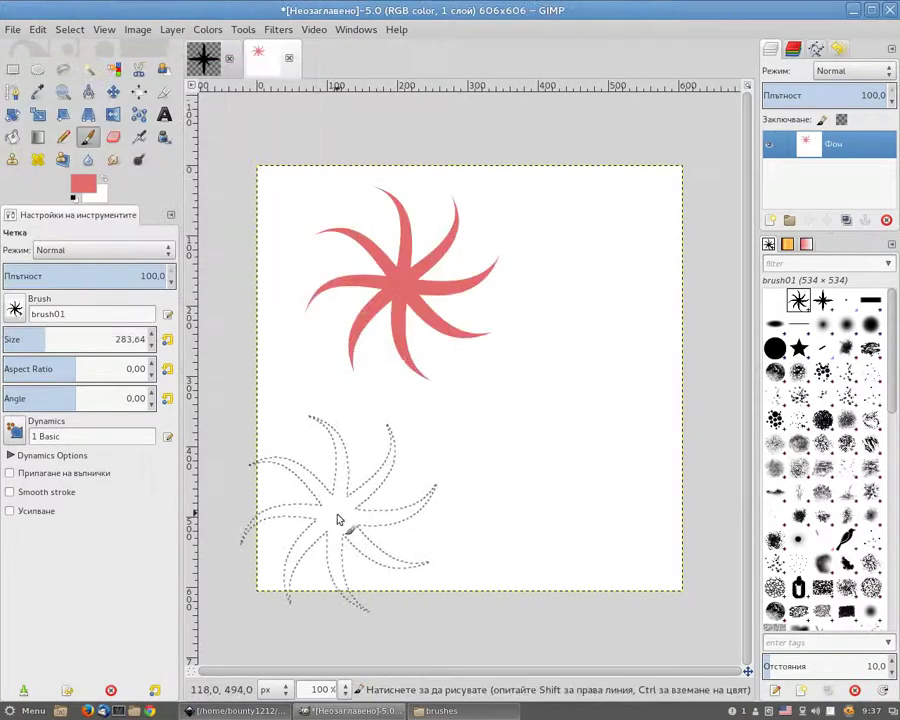
pyautogui.click(30, 31)
# - Add a new transparent layer and stamp a large pink star on it
pyautogui.click(60, 52)
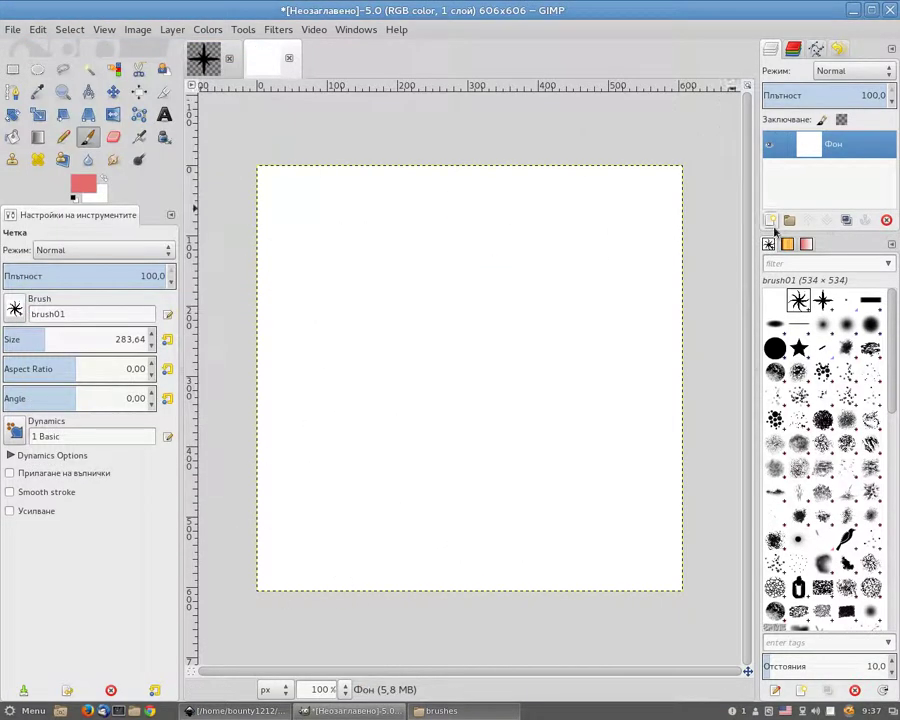
pyautogui.click(770, 220)
pyautogui.press('Return')
pyautogui.click(393, 301)
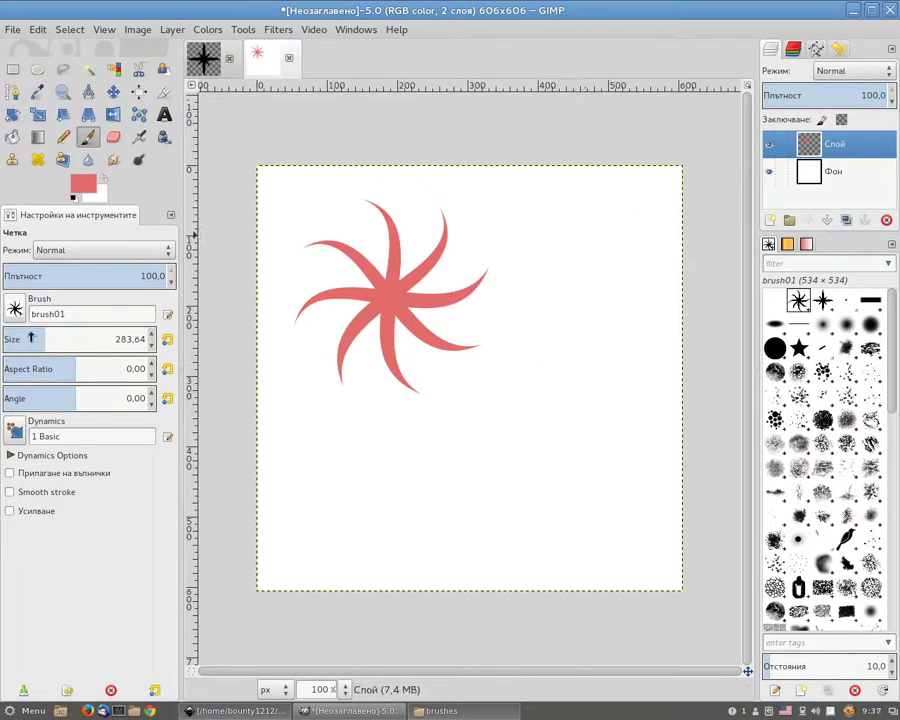
# - Set the brush size to 93.59 and stamp six small pink stars around the canvas
pyautogui.moveTo(8, 340); pyautogui.dragTo(18, 340)
pyautogui.click(515, 318)
pyautogui.click(504, 223)
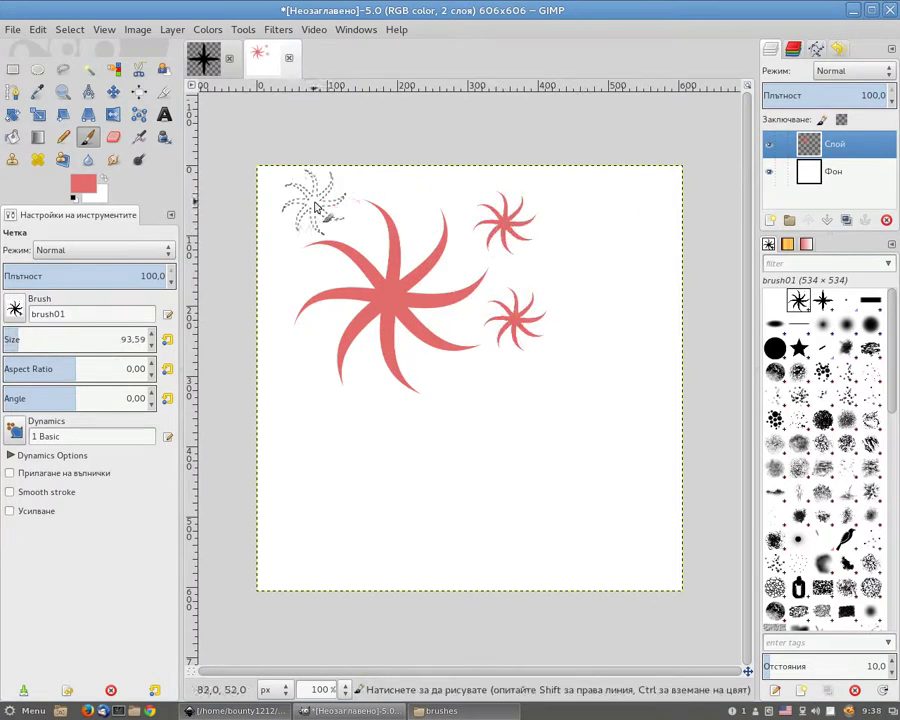
pyautogui.click(325, 203)
pyautogui.click(300, 370)
pyautogui.click(401, 434)
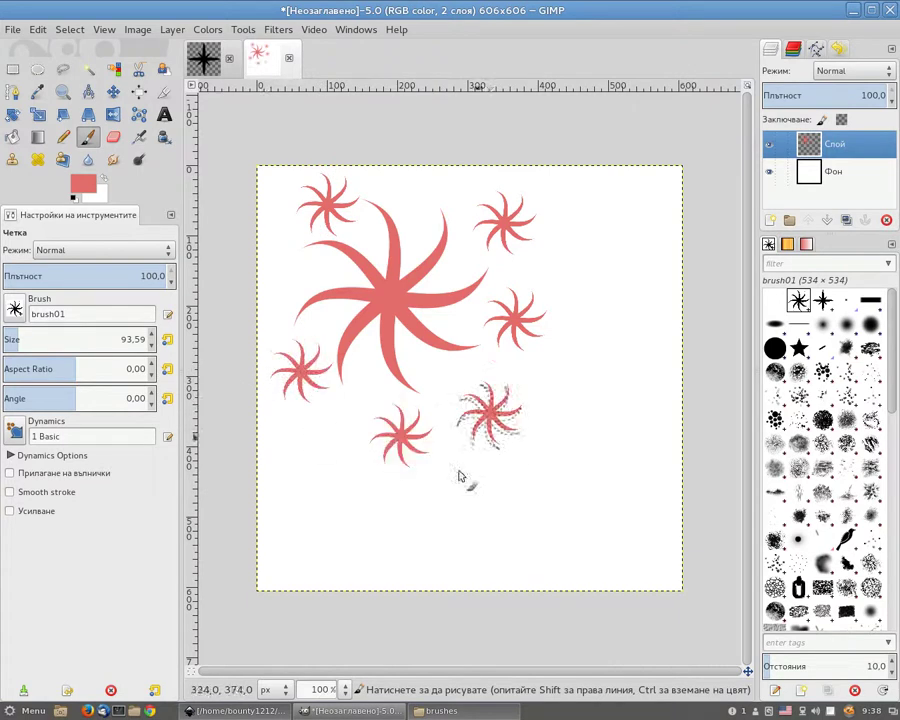
pyautogui.click(491, 417)
# - Add new layer Слой #1 and stamp three pink four-point stars with brush02
pyautogui.hotkey('shift', 'ctrl', 'n')
pyautogui.press('Return')
pyautogui.click(822, 300)
pyautogui.click(569, 378)
pyautogui.click(513, 498)
pyautogui.click(592, 478)
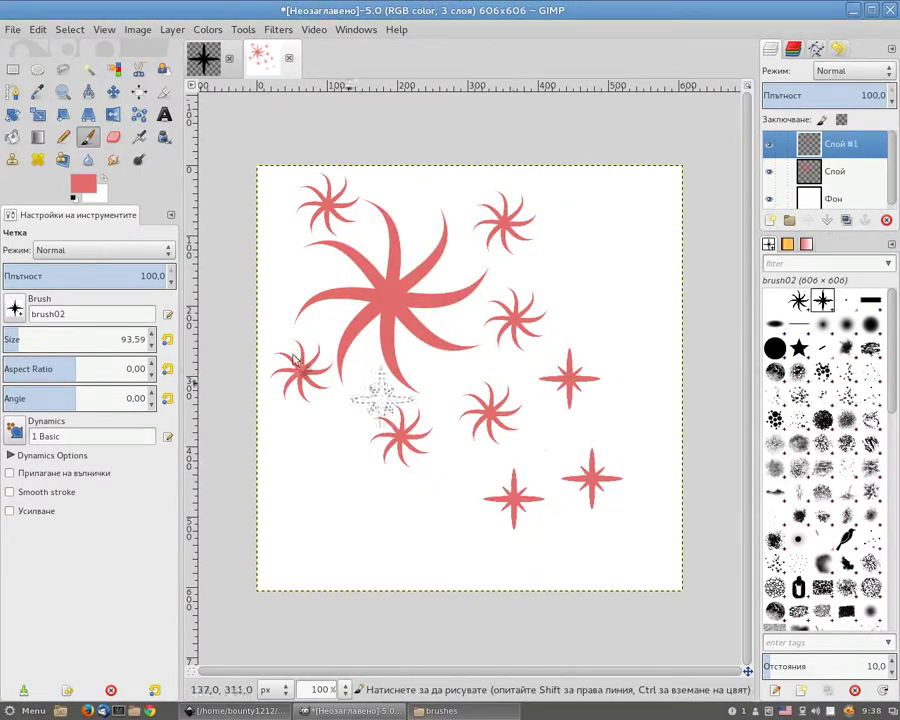
# - Switch the colour to yellow and stamp four yellow four-point stars
pyautogui.click(82, 183)
pyautogui.click(129, 222)
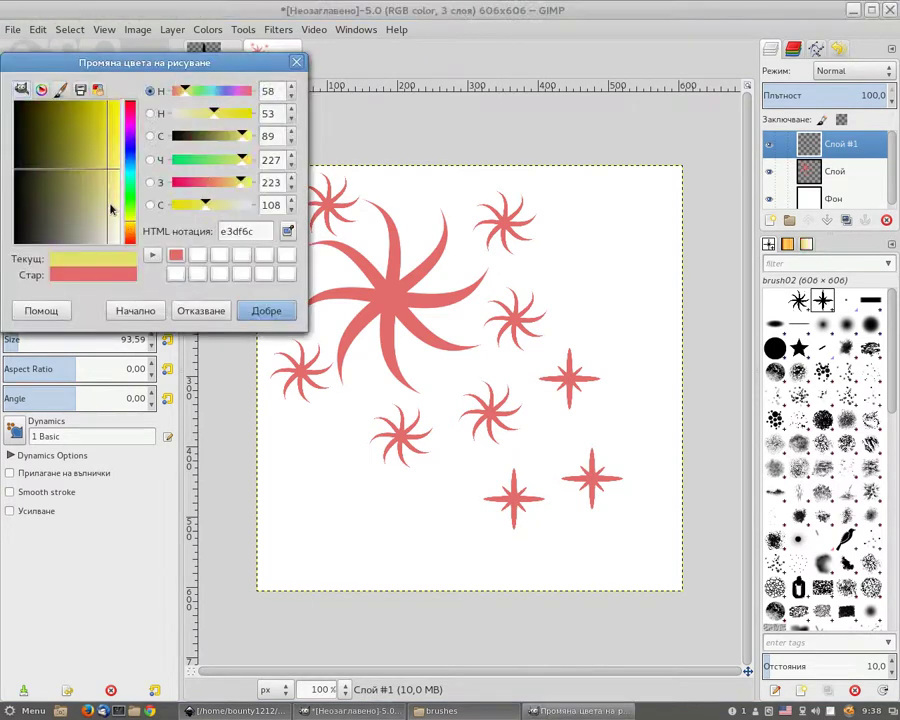
pyautogui.click(262, 315)
pyautogui.click(295, 447)
pyautogui.click(354, 503)
pyautogui.click(424, 540)
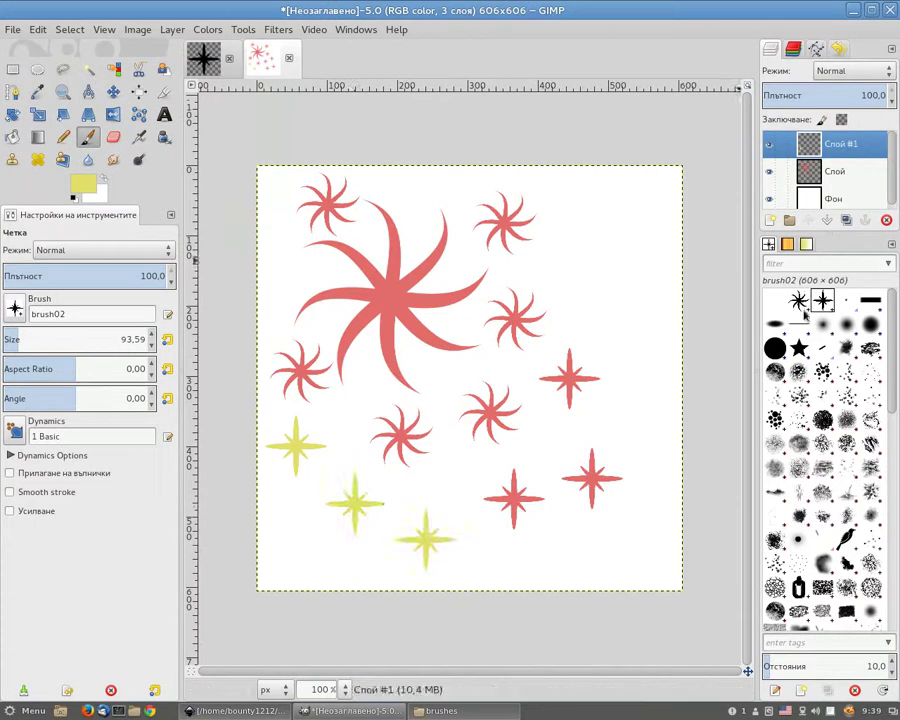
pyautogui.click(636, 338)
# - Stamp nine yellow brush01 curly stars, then add new layer Слой #2
pyautogui.click(620, 270)
pyautogui.click(596, 222)
pyautogui.click(433, 193)
pyautogui.click(357, 403)
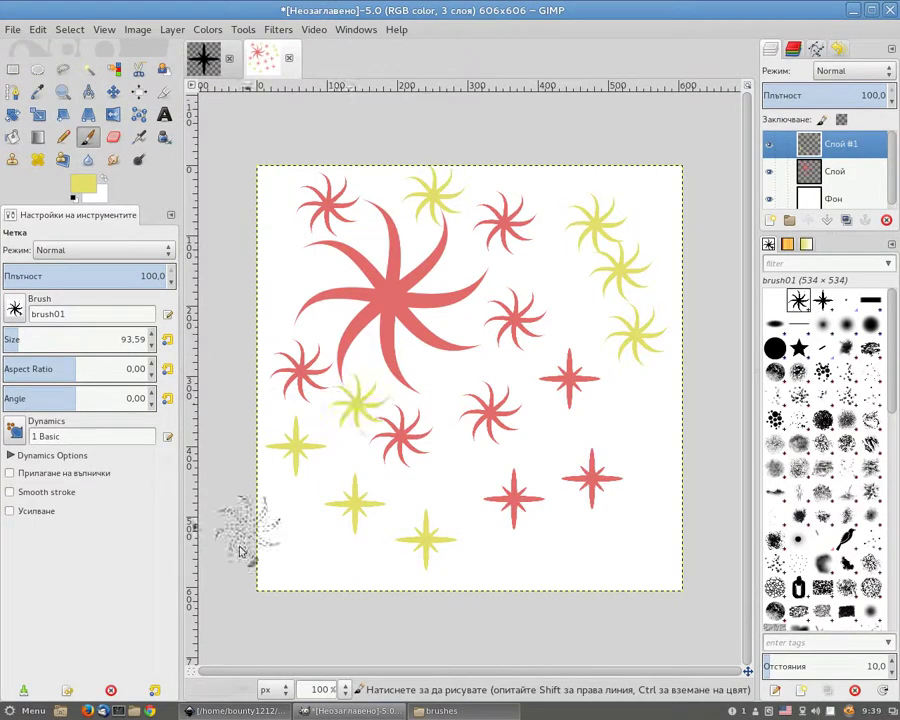
pyautogui.click(449, 483)
pyautogui.click(298, 545)
pyautogui.click(540, 555)
pyautogui.click(585, 527)
pyautogui.click(655, 463)
pyautogui.click(645, 410)
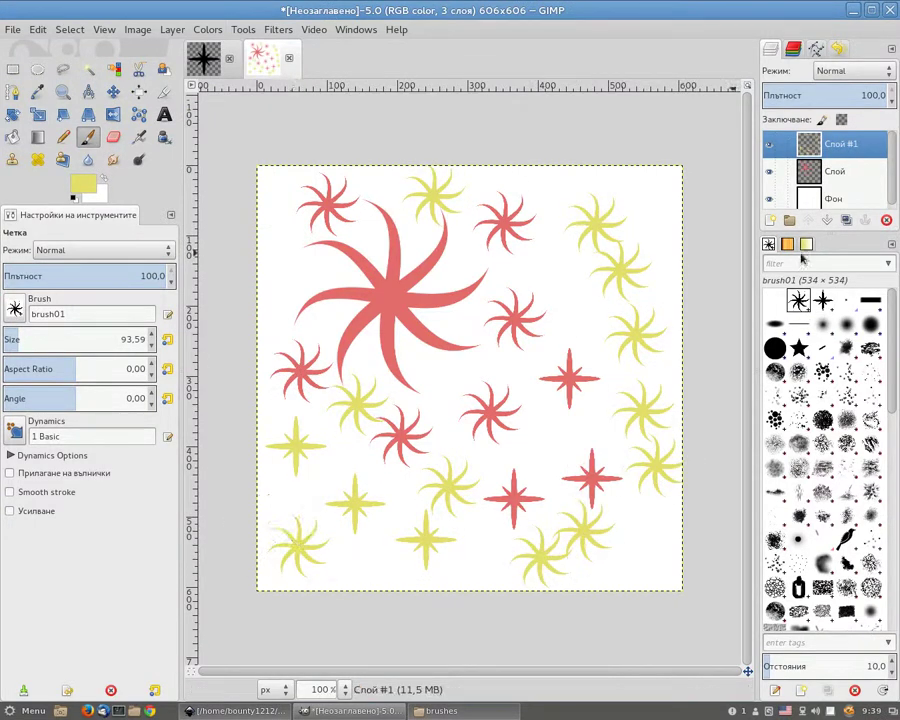
pyautogui.hotkey('shift', 'ctrl', 'n')
pyautogui.press('Return')
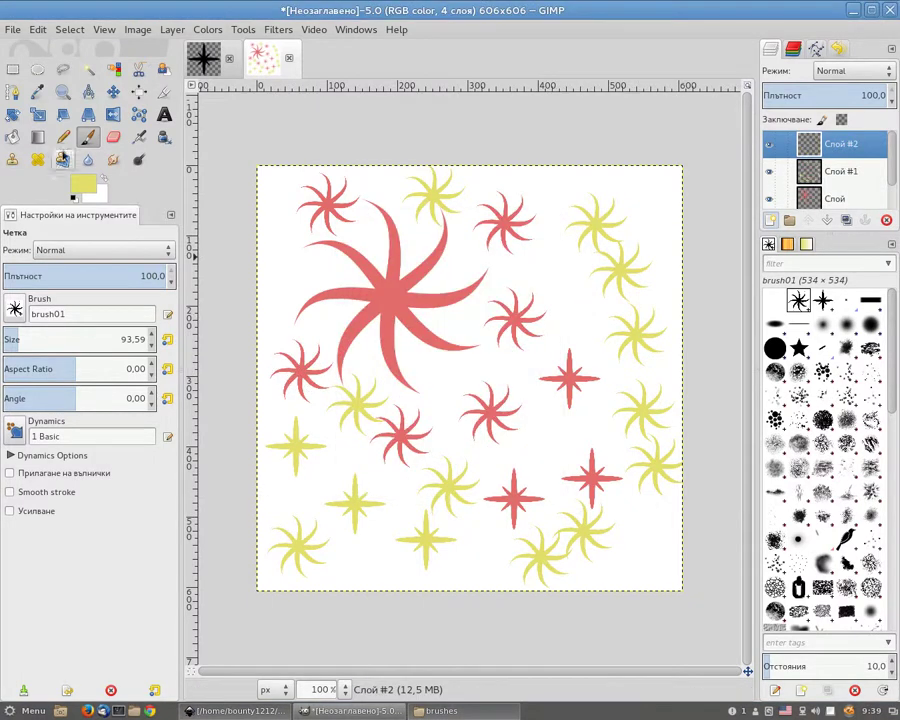
# - Bucket-fill the new layer with dark blue 253086 and move it to the bottom
pyautogui.click(18, 137)
pyautogui.click(507, 197)
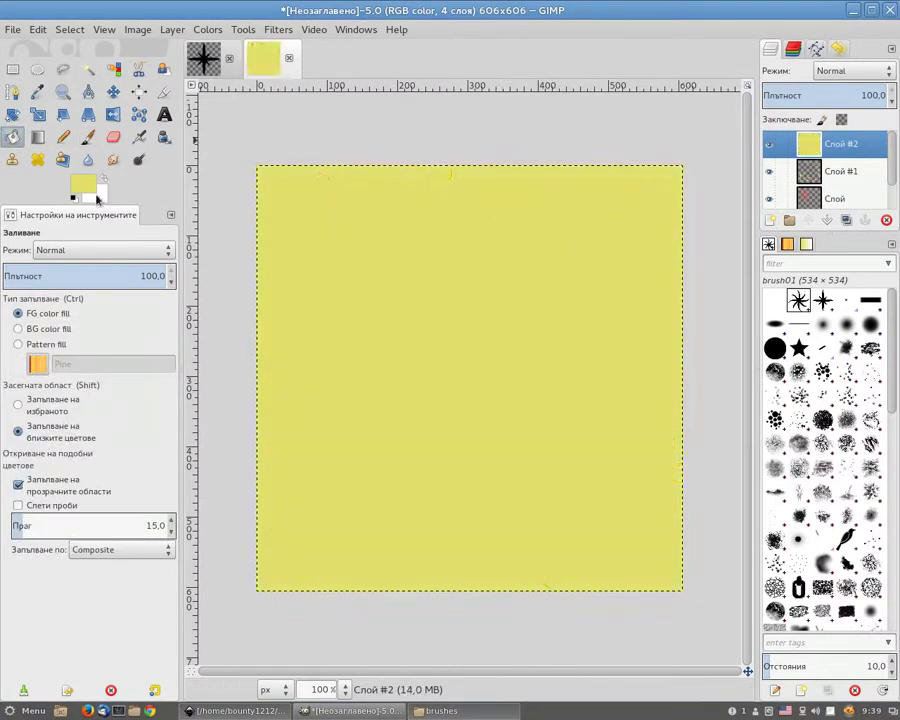
pyautogui.click(83, 183)
pyautogui.click(118, 146)
pyautogui.click(214, 136)
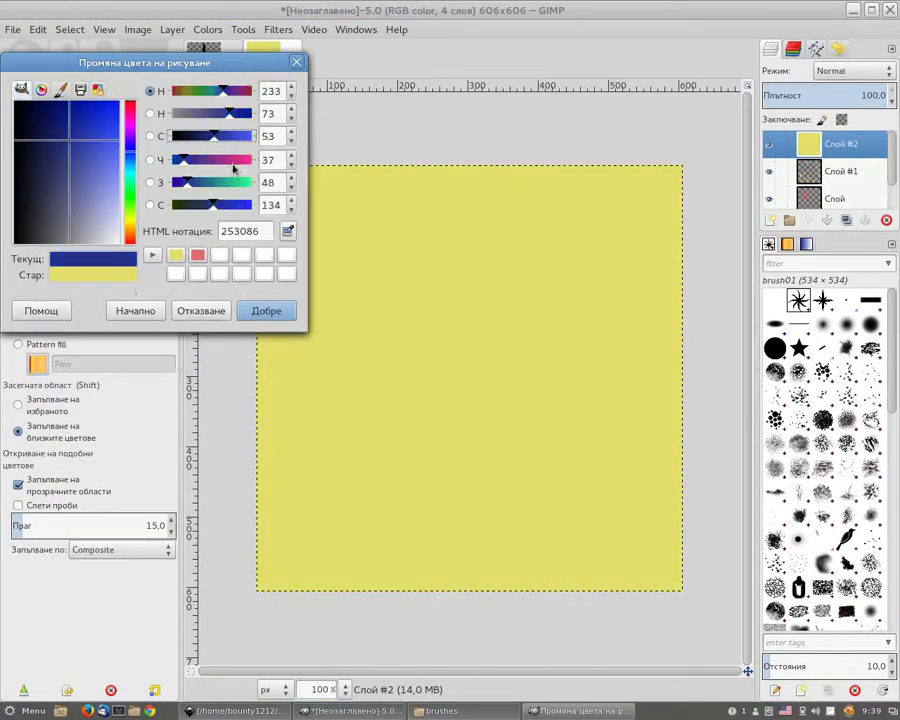
pyautogui.click(266, 311)
pyautogui.click(388, 321)
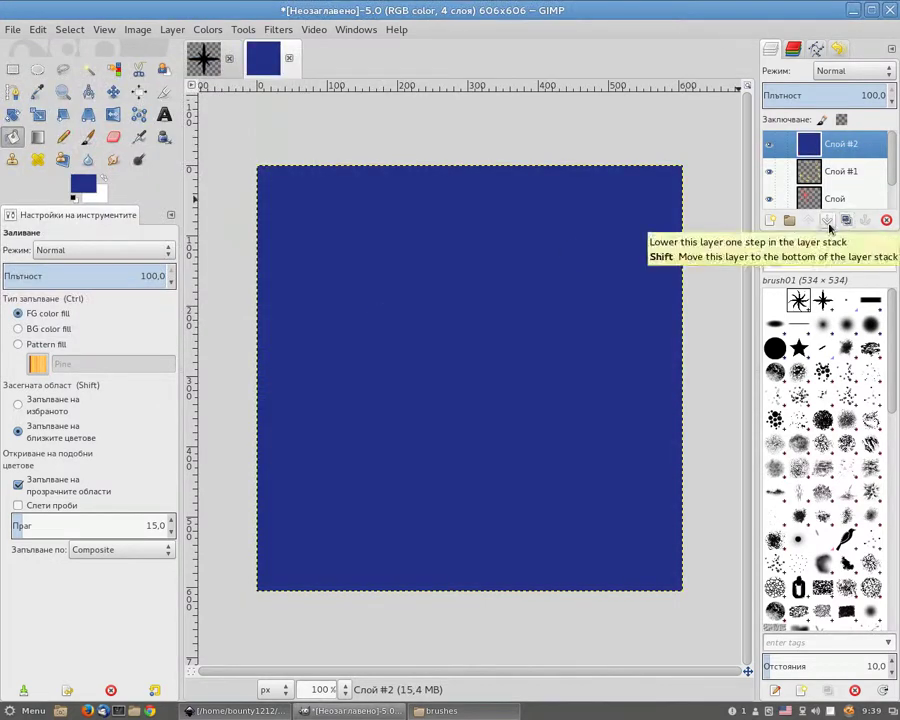
pyautogui.click(828, 222)
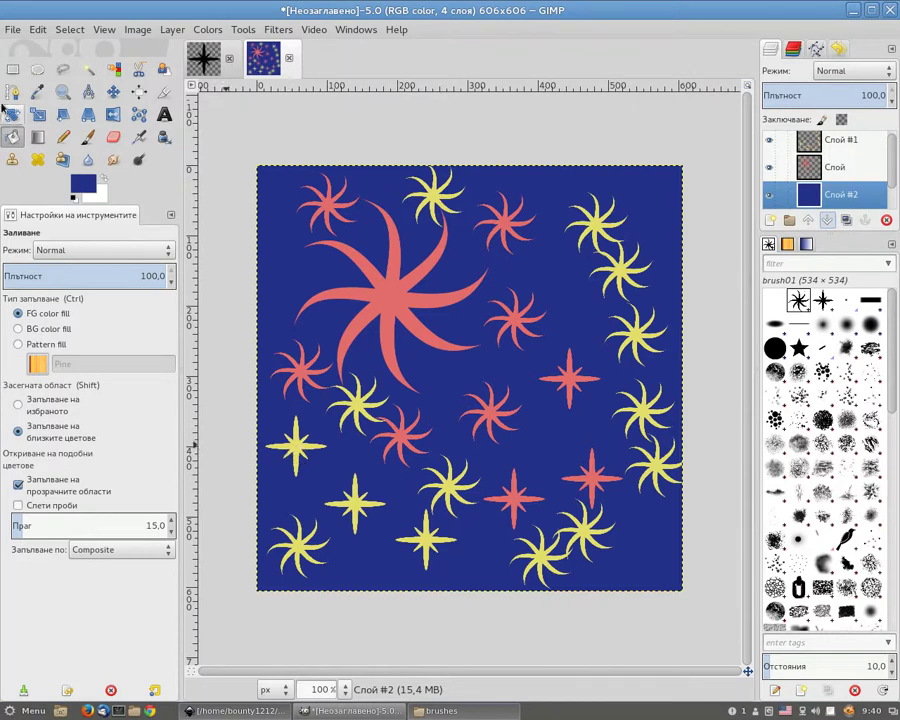
# - Start saving the image under the new name mybrushdesign01.xcf
pyautogui.click(13, 29)
pyautogui.click(30, 182)
pyautogui.write('mybrushdesign01.xcf')
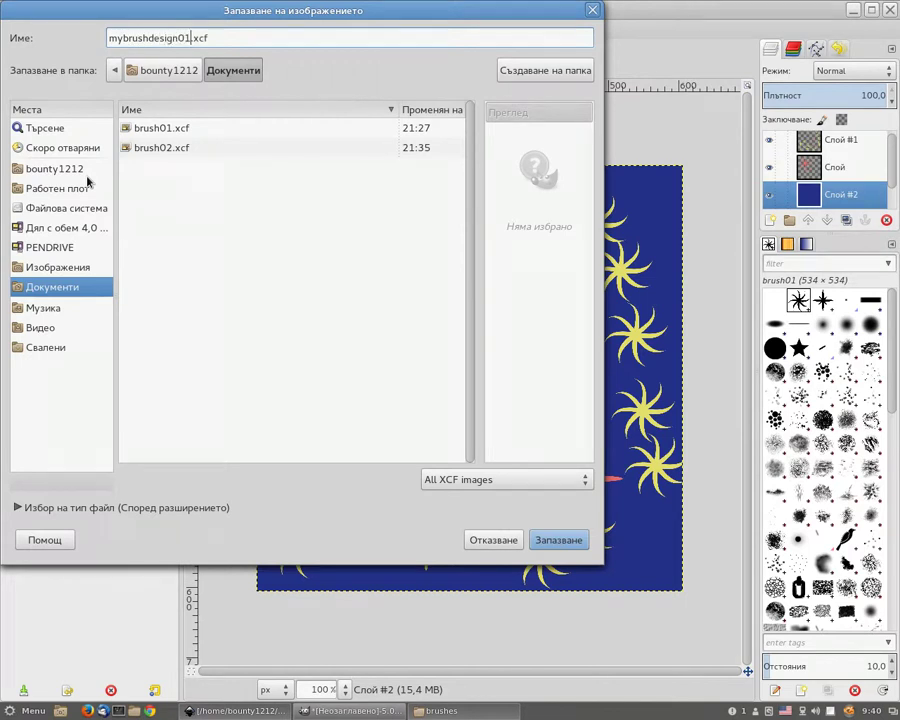
# - Save mybrushdesign01.xcf, then start a GIF export and cancel it
pyautogui.press('Return')
pyautogui.click(12, 29)
pyautogui.click(60, 262)
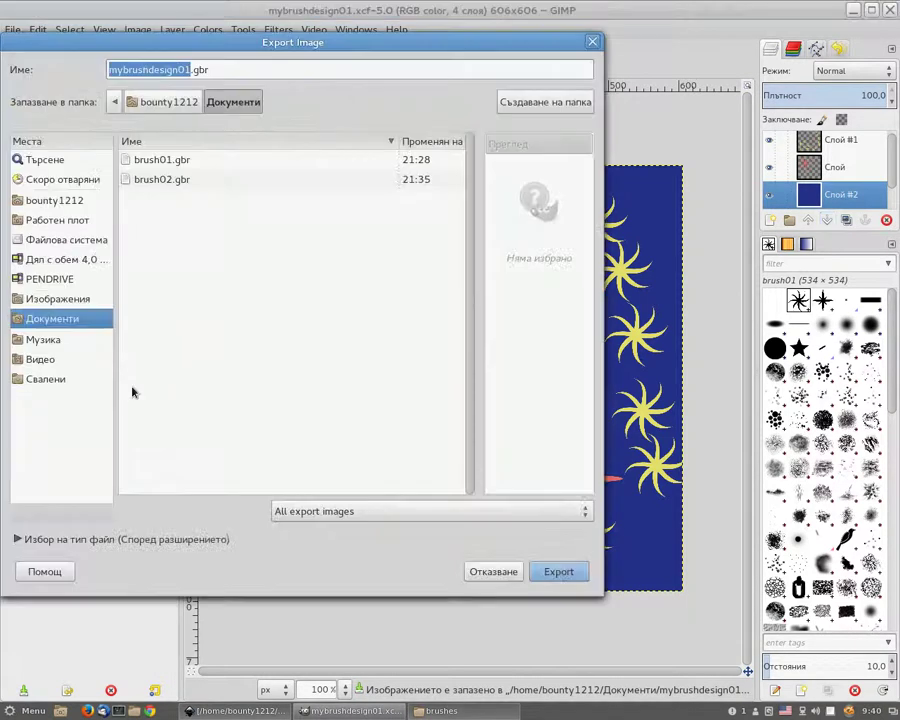
pyautogui.click(20, 539)
pyautogui.scroll(-3, 42, 503)
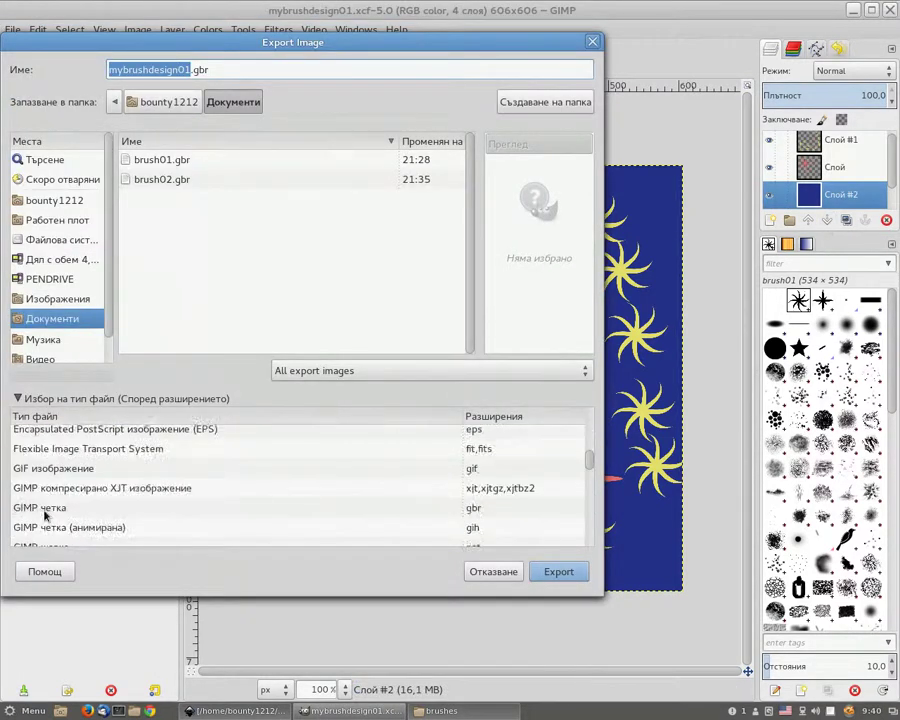
pyautogui.click(62, 469)
pyautogui.click(559, 573)
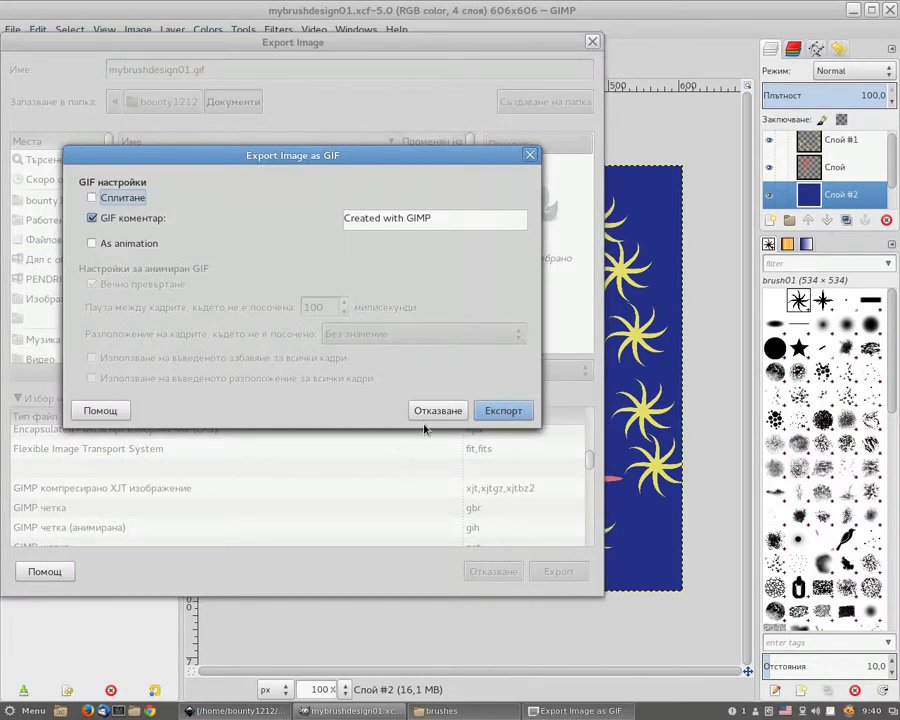
pyautogui.click(531, 157)
pyautogui.press('Escape')
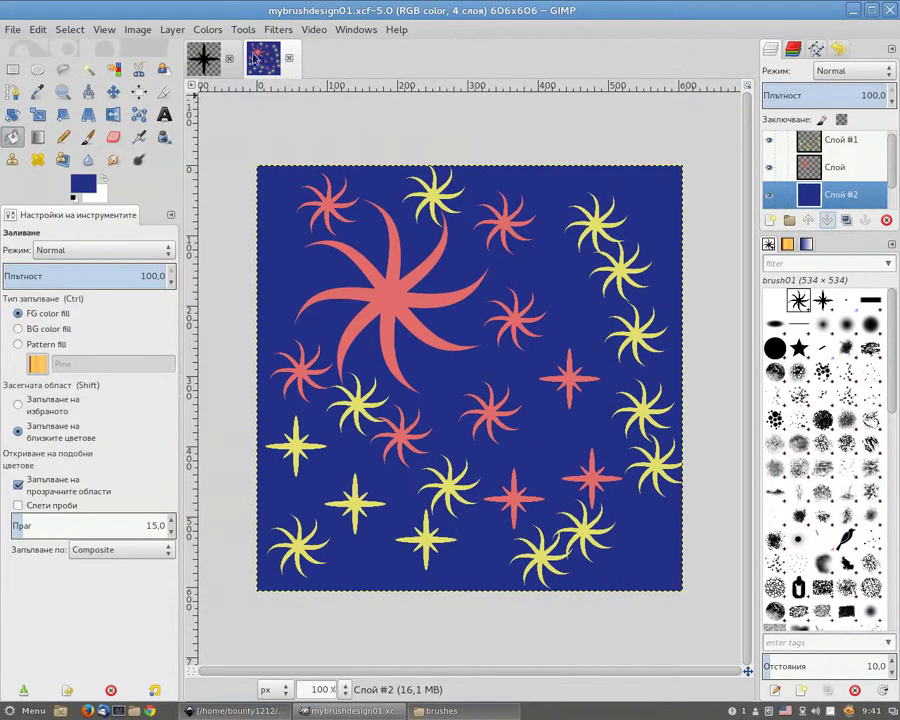
# - Add a blue-filled layer above Слой #1 and bring Inkscape to the front
pyautogui.click(803, 143)
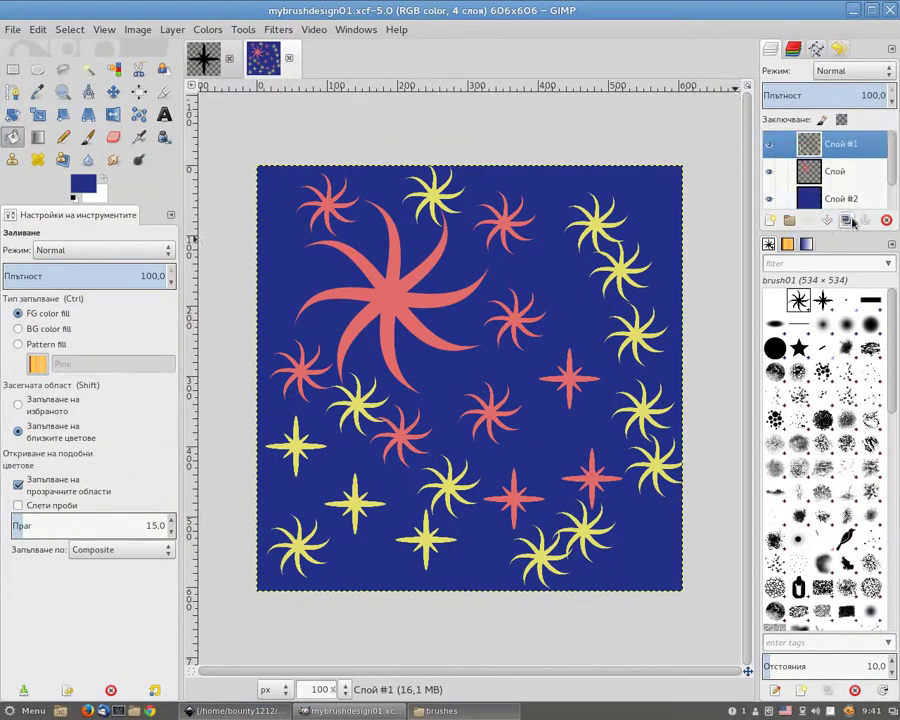
pyautogui.click(770, 221)
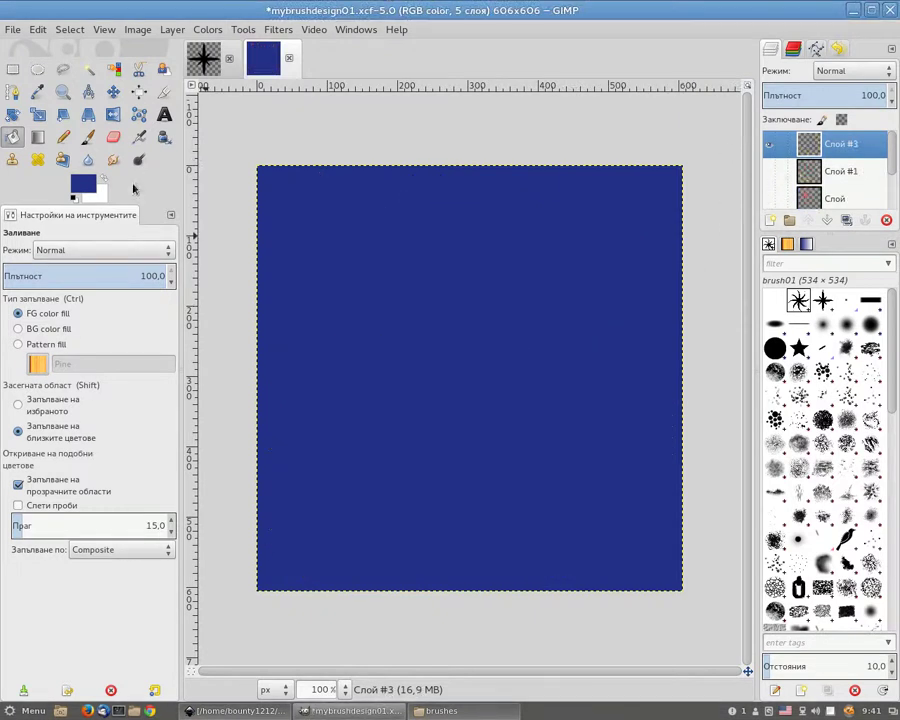
pyautogui.click(207, 708)
# - Save the star drawing as Inkscape SVG brush02.svg, overwriting the existing file
pyautogui.click(62, 50)
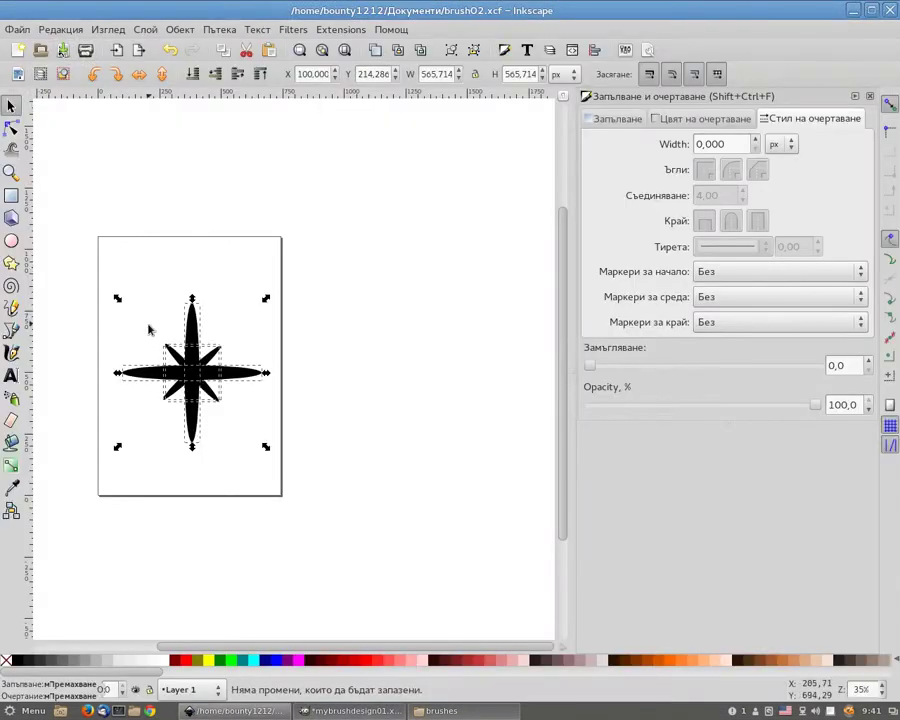
pyautogui.click(17, 29)
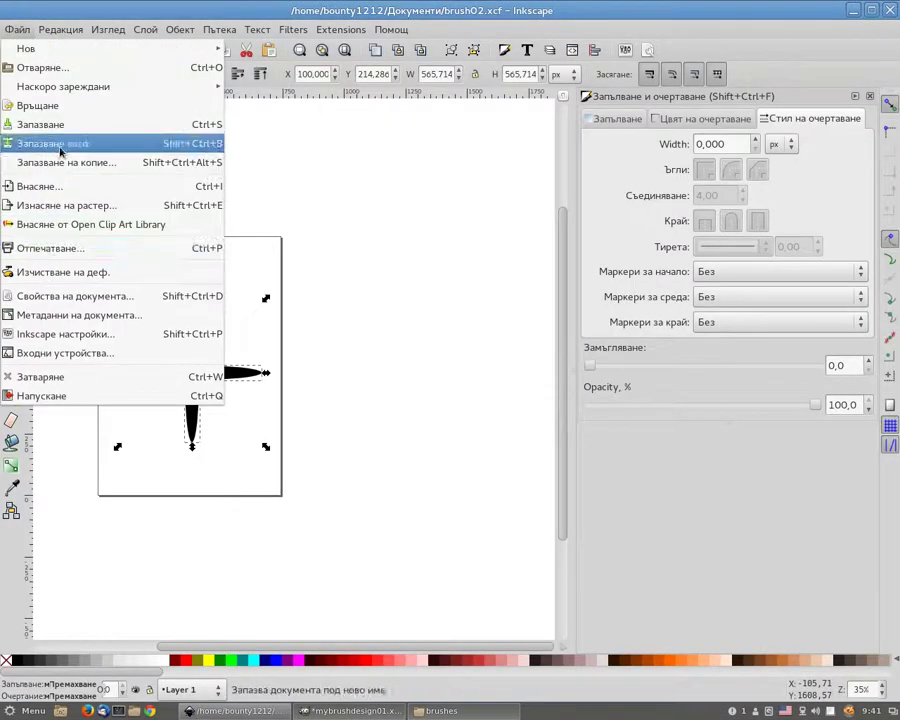
pyautogui.click(58, 144)
pyautogui.click(614, 653)
pyautogui.click(660, 86)
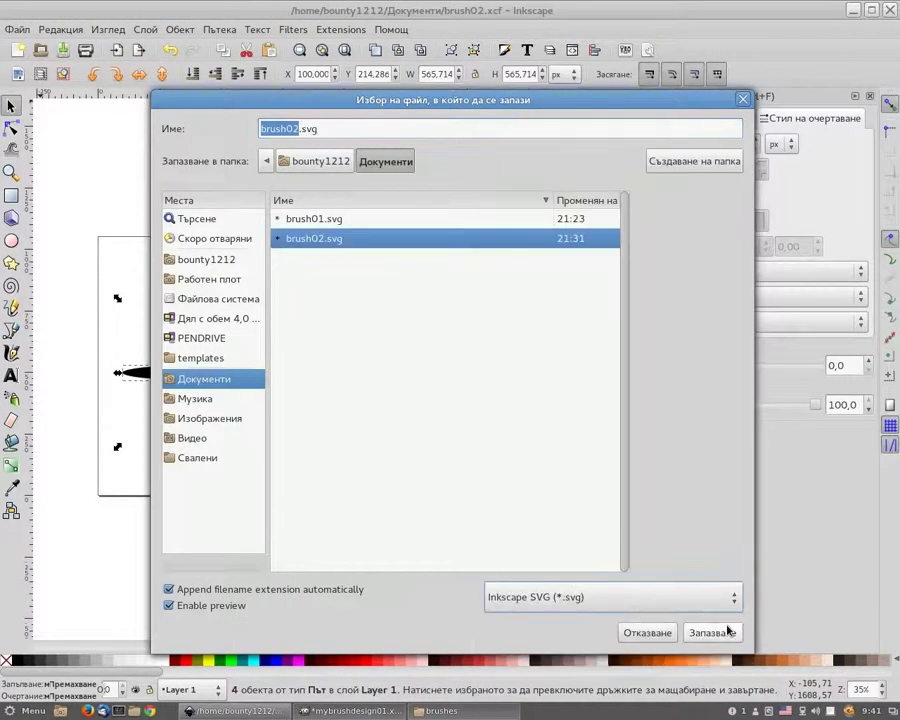
pyautogui.click(727, 686)
pyautogui.click(584, 428)
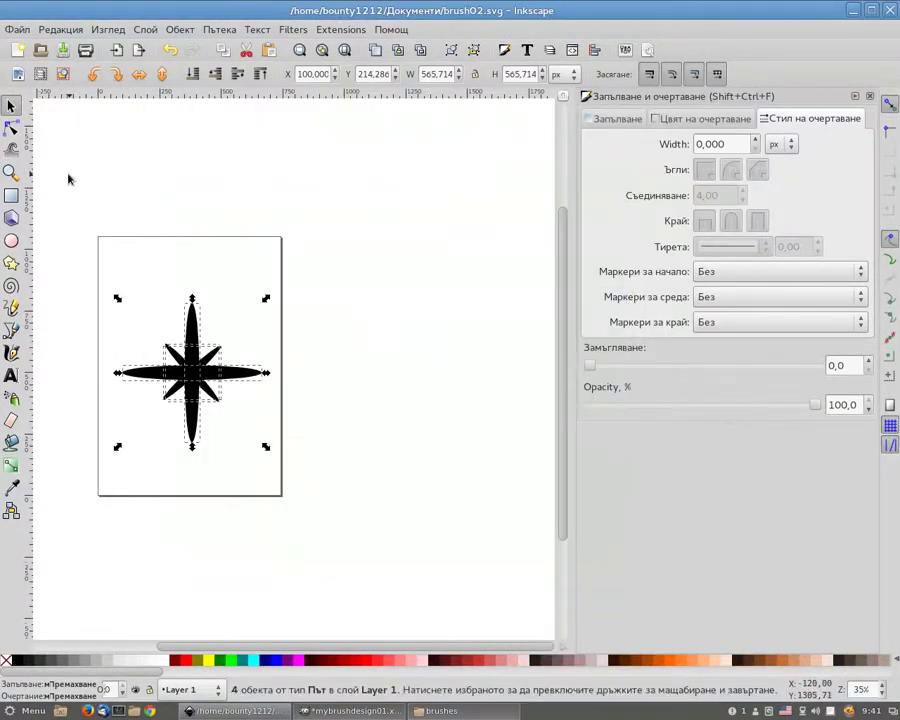
# - Delete the star and set the Pen tool to Spiro mode with Triangle out shape
pyautogui.press('Delete')
pyautogui.click(12, 334)
pyautogui.click(70, 74)
pyautogui.click(196, 74)
pyautogui.click(192, 114)
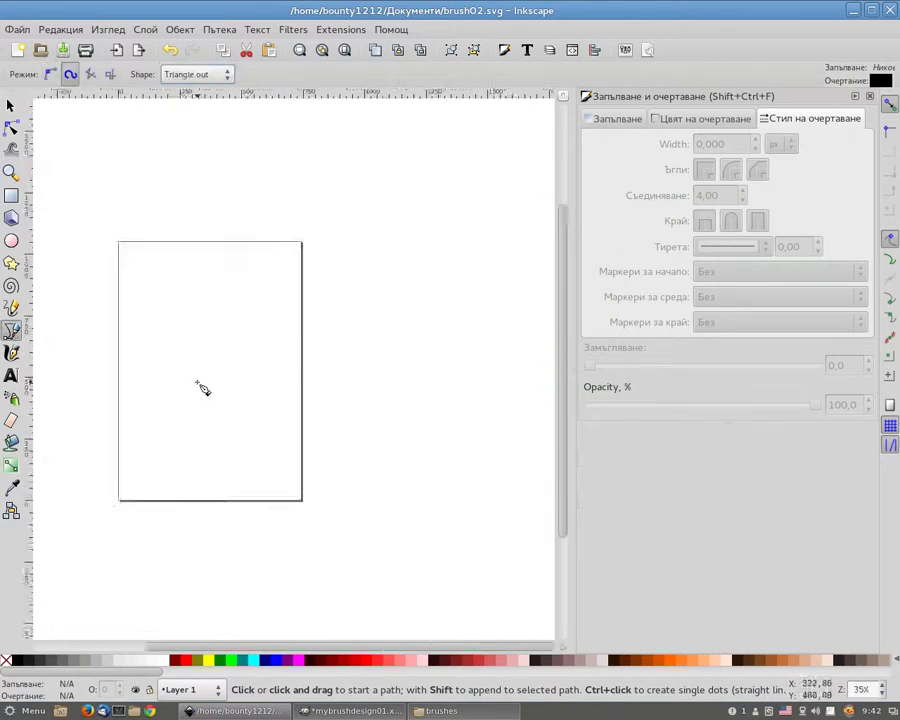
# - Draw a tall tapered Spiro stem curve from the top of the page
pyautogui.keyDown('ctrl'); pyautogui.scroll(2, 172, 342); pyautogui.keyUp('ctrl')
pyautogui.click(255, 190)
pyautogui.click(272, 330)
pyautogui.moveTo(242, 372); pyautogui.dragTo(285, 374)
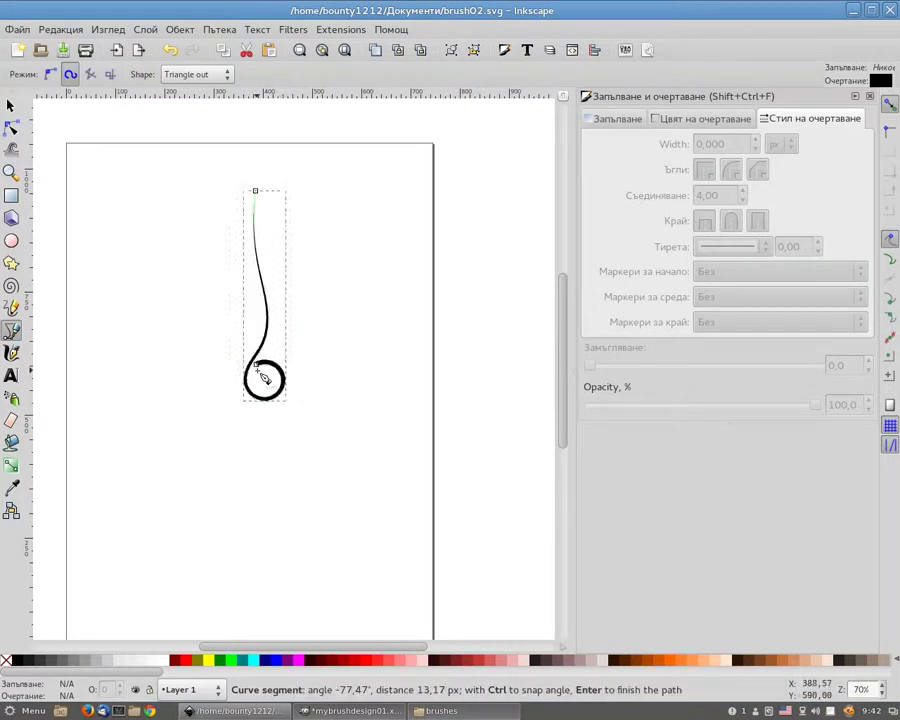
pyautogui.press('Return')
# - Delete the stem's end loop nodes to straighten the curve
pyautogui.keyDown('ctrl'); pyautogui.scroll(2, 290, 287); pyautogui.keyUp('ctrl')
pyautogui.press('s')
pyautogui.press('n')
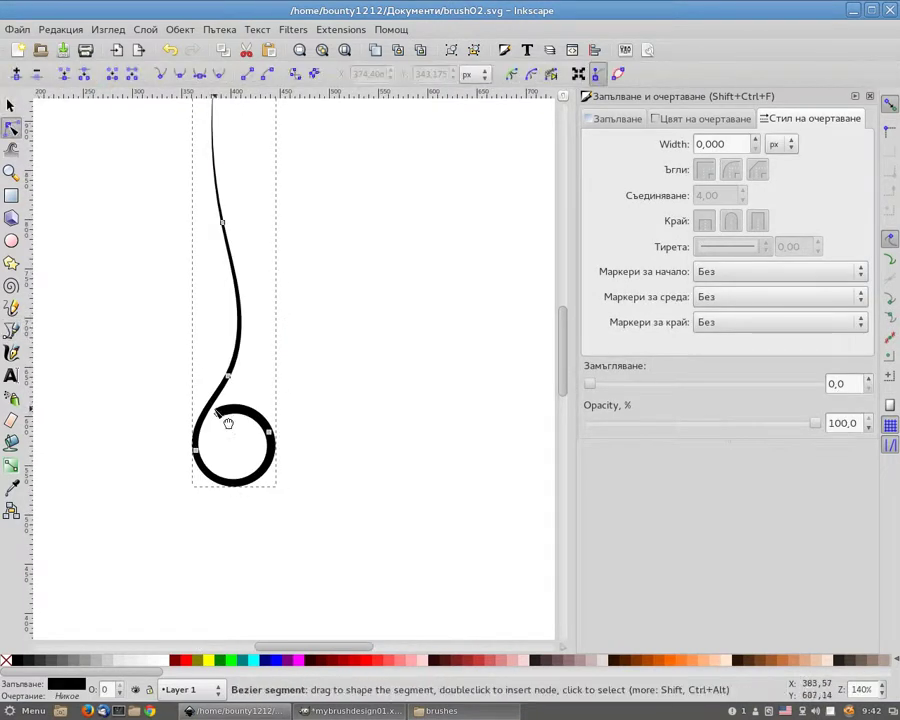
pyautogui.moveTo(255, 415); pyautogui.dragTo(290, 430)
pyautogui.press('Delete')
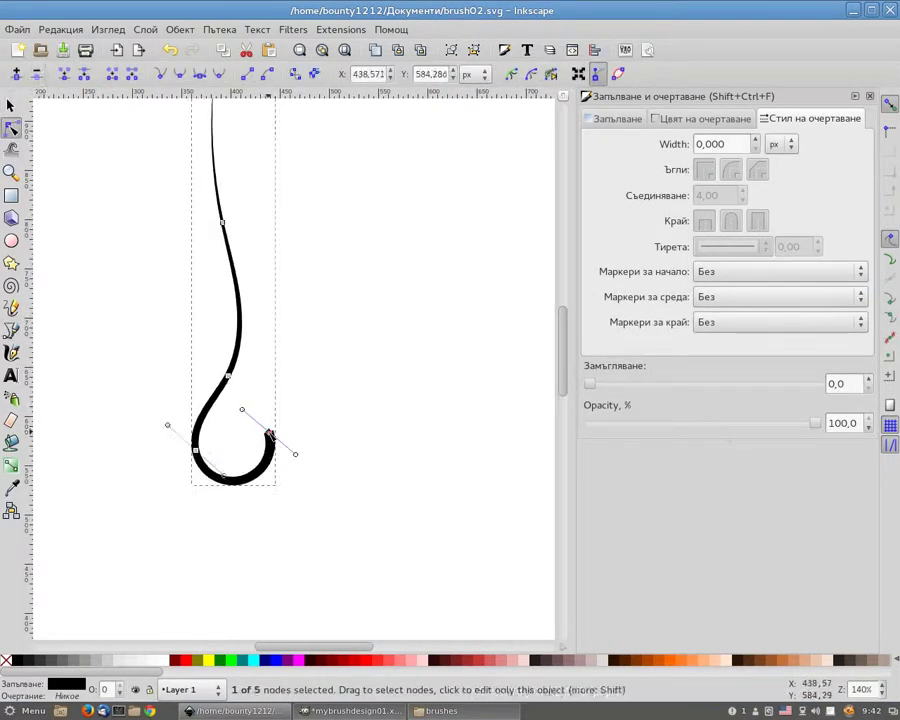
pyautogui.press('Delete')
pyautogui.scroll(3, 260, 390)
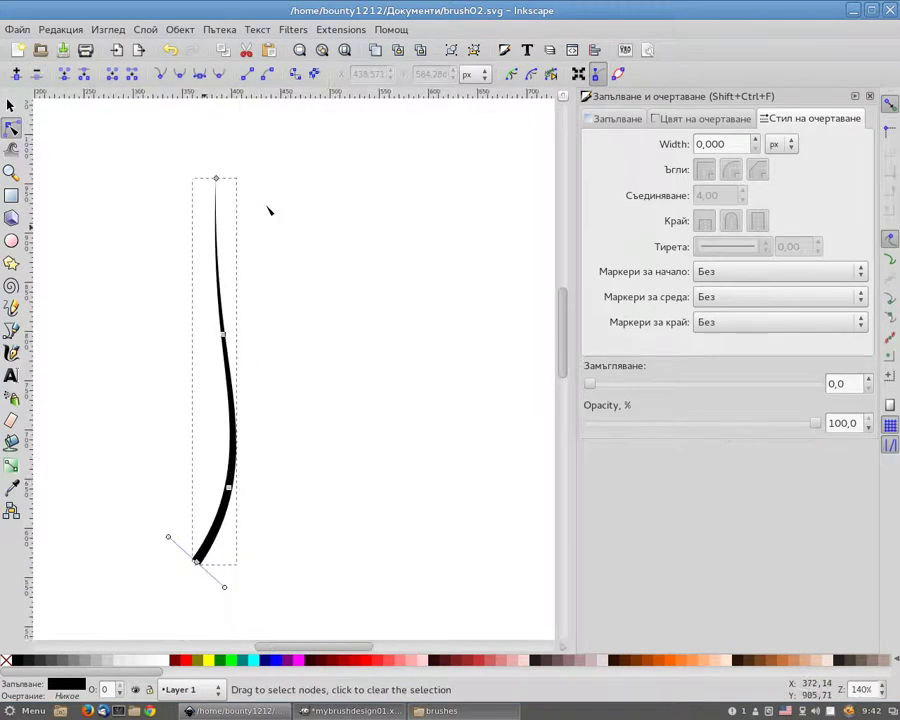
pyautogui.press('s')
pyautogui.press('Escape')
# - Draw a second tapered arc branching off the stem
pyautogui.press('b')
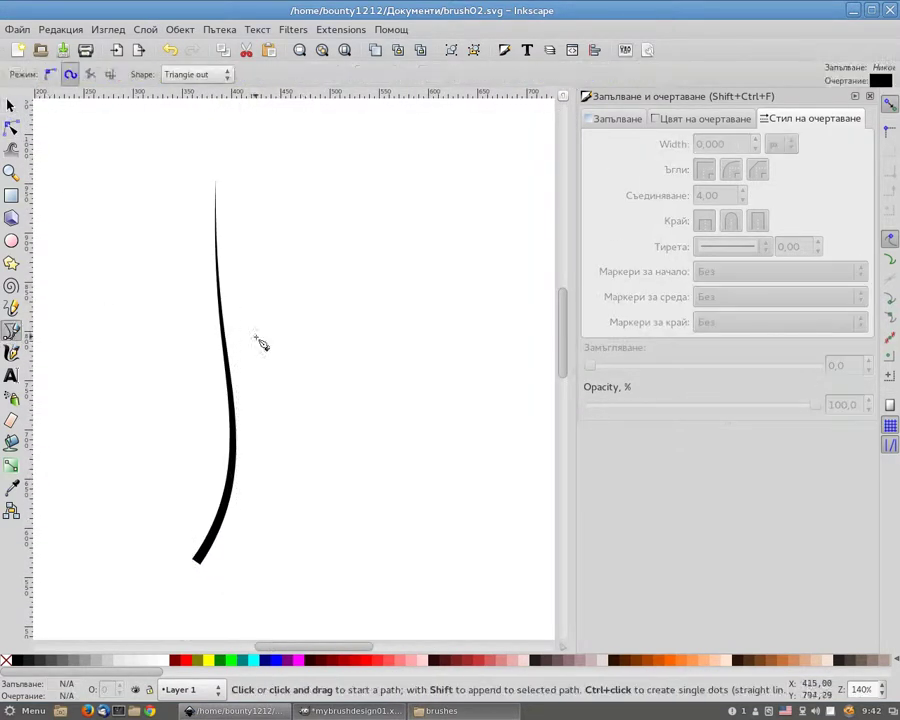
pyautogui.click(235, 410)
pyautogui.moveTo(358, 275); pyautogui.dragTo(362, 268)
pyautogui.press('Return')
# - Flip the branch vertically and rotate it 90° clockwise, undoing a trial resize
pyautogui.press('space')
pyautogui.click(162, 74)
pyautogui.click(116, 74)
pyautogui.scroll(1, 260, 360)
pyautogui.moveTo(188, 257)
pyautogui.mouseDown()
pyautogui.moveTo(237, 282)
pyautogui.moveTo(257, 307)
pyautogui.mouseUp()
pyautogui.scroll(4, 277, 313)
pyautogui.scroll(-2, 277, 313)
pyautogui.click(167, 52)
pyautogui.scroll(-2, 180, 135)
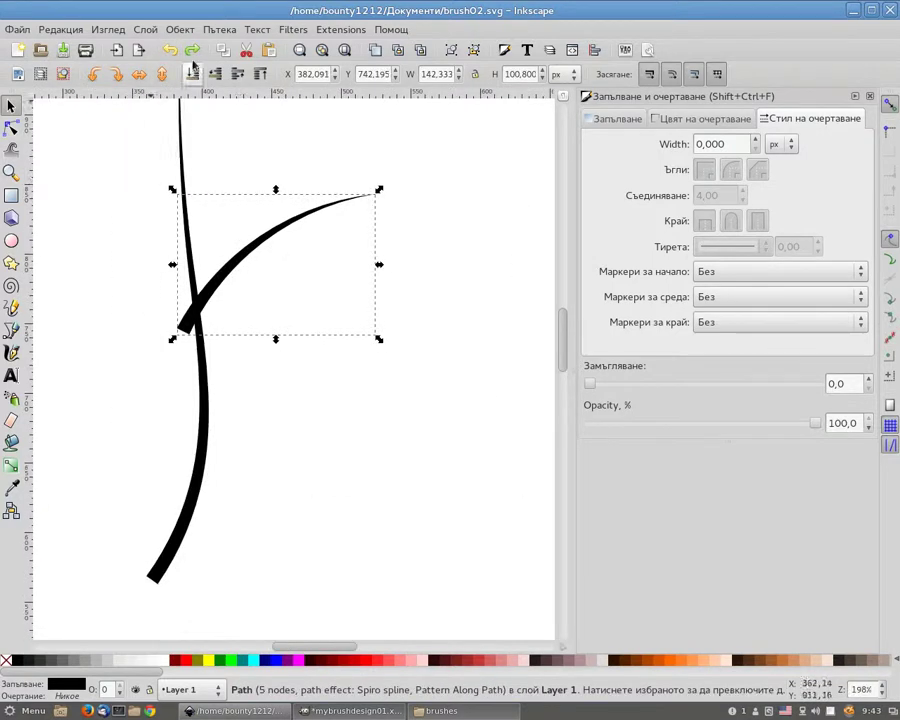
# - Convert the stem and the branch to plain paths with Object to Path
pyautogui.click(207, 462)
pyautogui.click(180, 29)
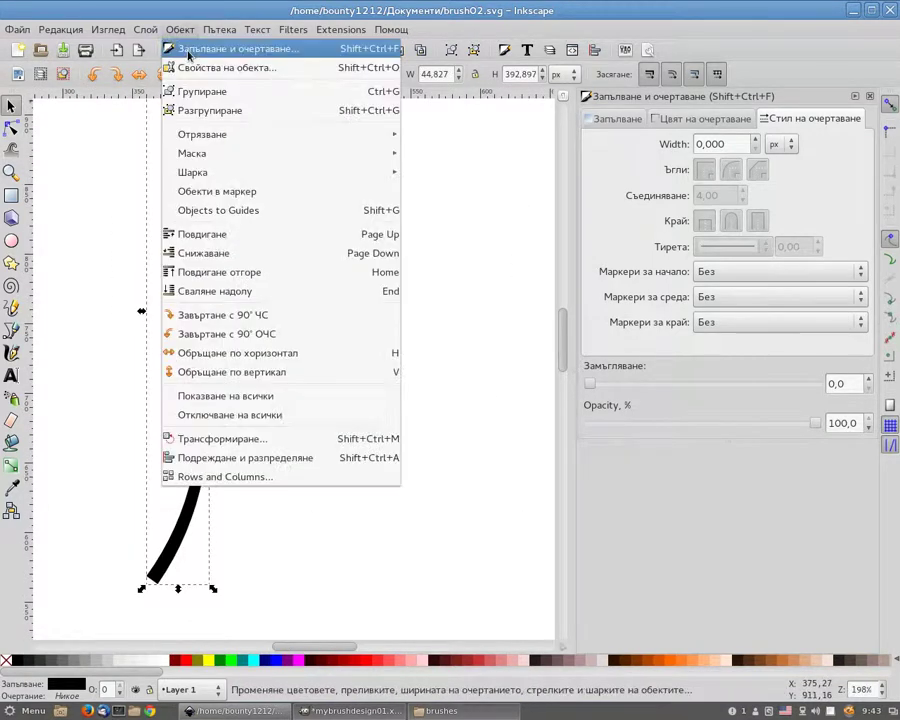
pyautogui.click(243, 50)
pyautogui.click(10, 124)
pyautogui.scroll(3, 234, 306)
pyautogui.click(10, 105)
pyautogui.click(219, 29)
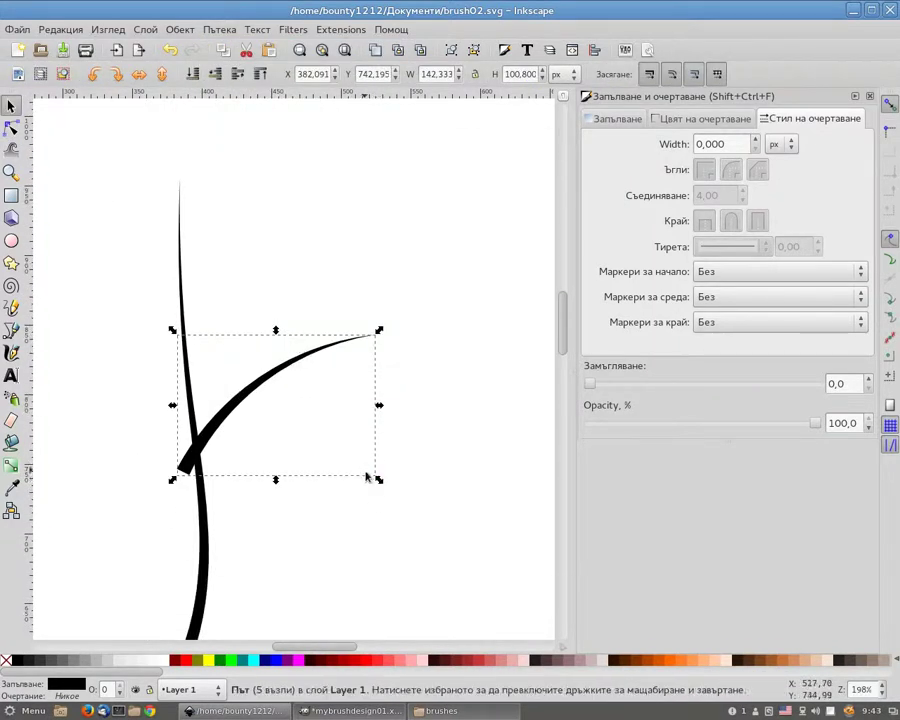
# - Shrink the branch onto the stem and add a mirrored duplicate on the left
pyautogui.moveTo(378, 472); pyautogui.dragTo(345, 450)
pyautogui.moveTo(345, 403); pyautogui.dragTo(310, 404)
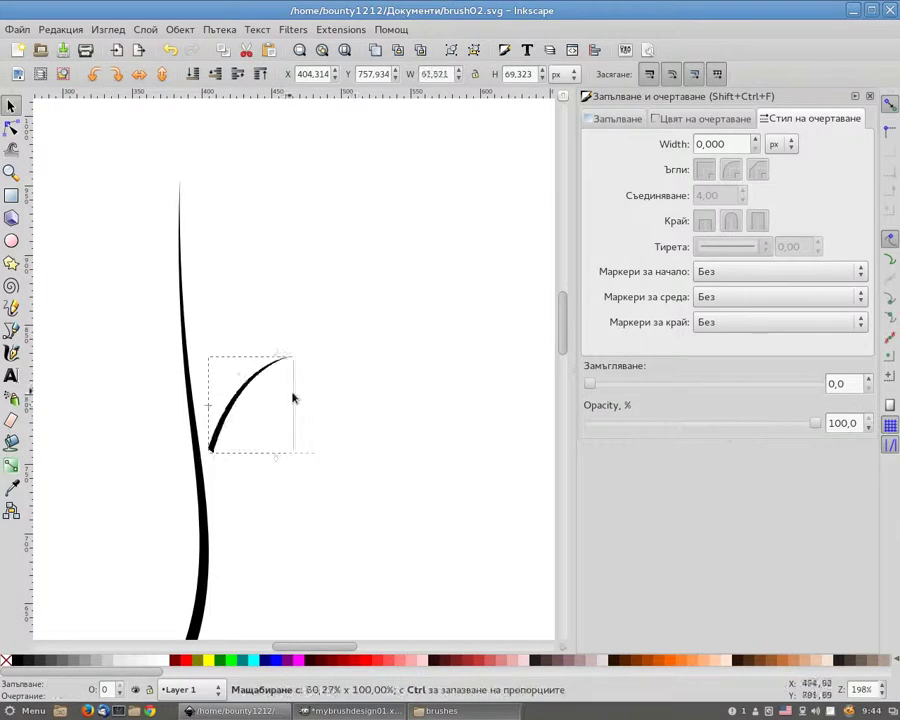
pyautogui.moveTo(265, 368); pyautogui.dragTo(216, 410)
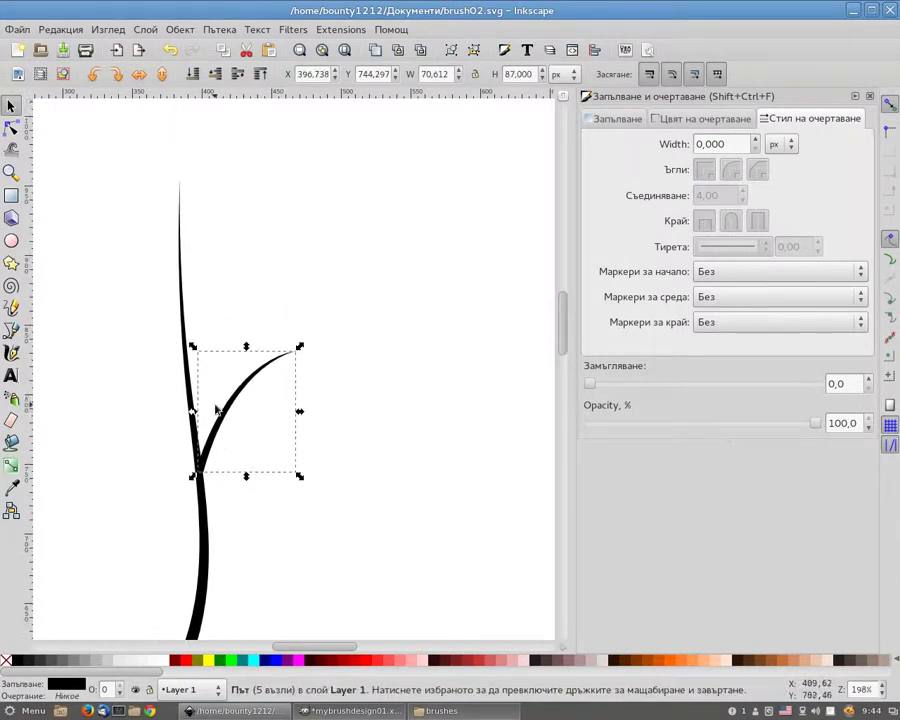
pyautogui.click(60, 29)
pyautogui.click(62, 252)
pyautogui.press('h')
pyautogui.moveTo(288, 455); pyautogui.dragTo(190, 437)
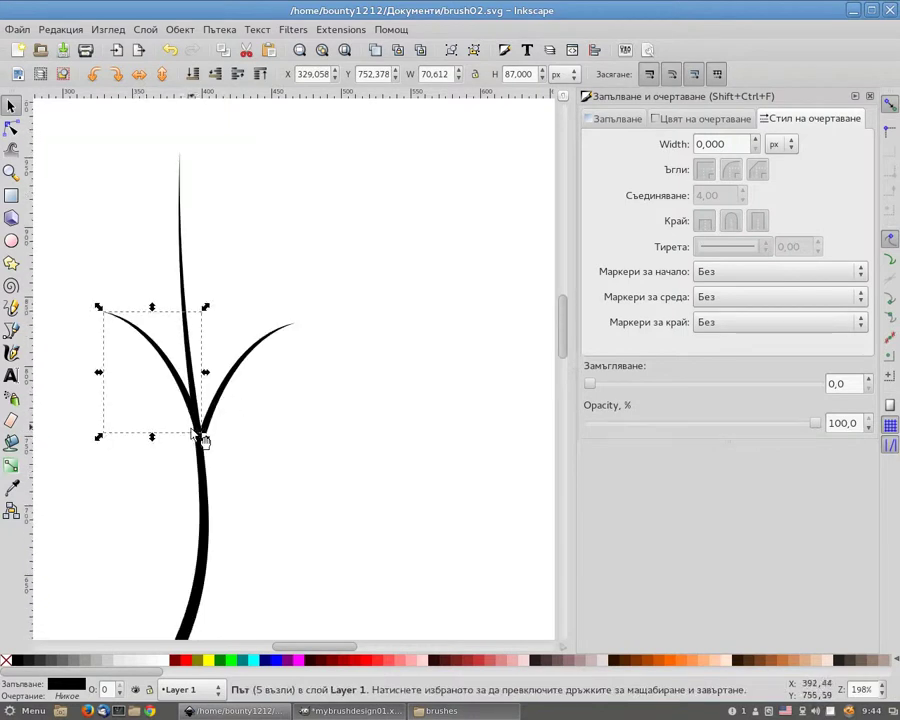
pyautogui.moveTo(184, 396); pyautogui.dragTo(192, 484)
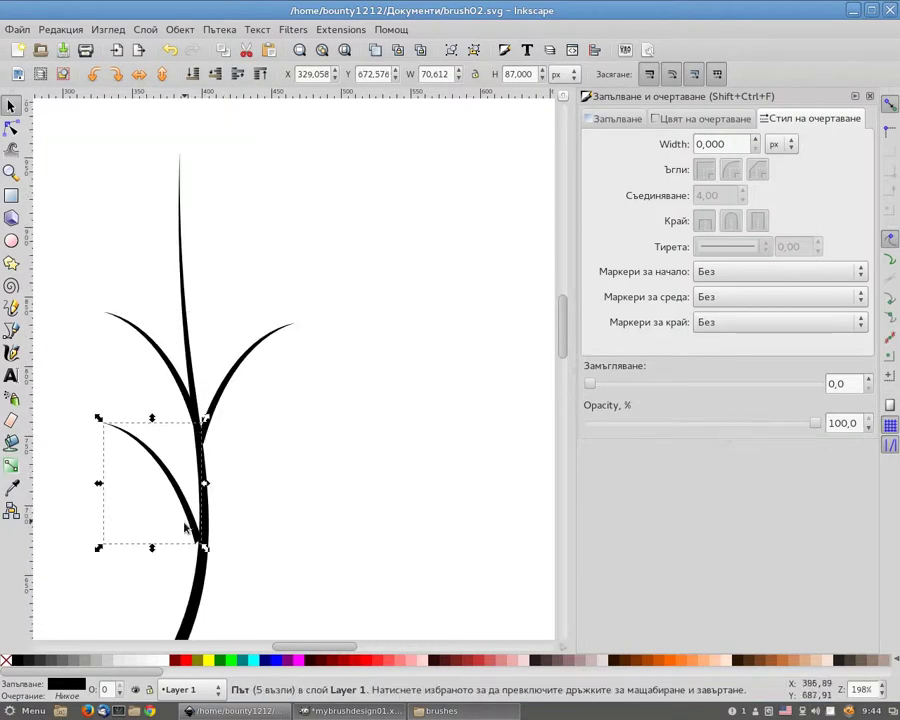
# - Move the right branch lower on the stem and shrink the lower branch pair
pyautogui.click(222, 398)
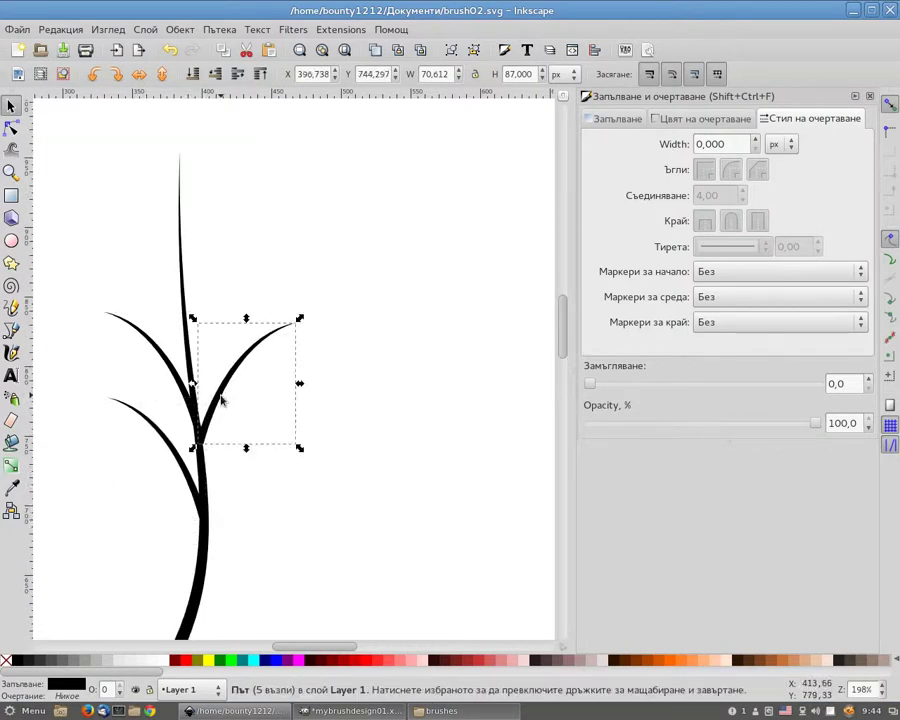
pyautogui.moveTo(222, 398); pyautogui.dragTo(236, 472)
pyautogui.scroll(4, 296, 362)
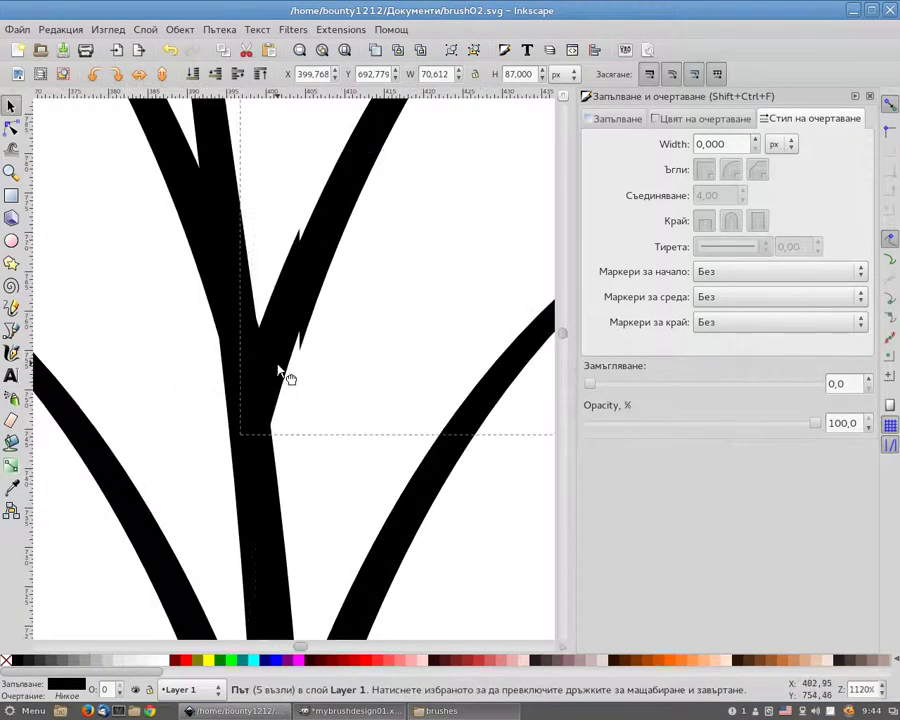
pyautogui.scroll(-2, 290, 395)
pyautogui.scroll(-2, 290, 395)
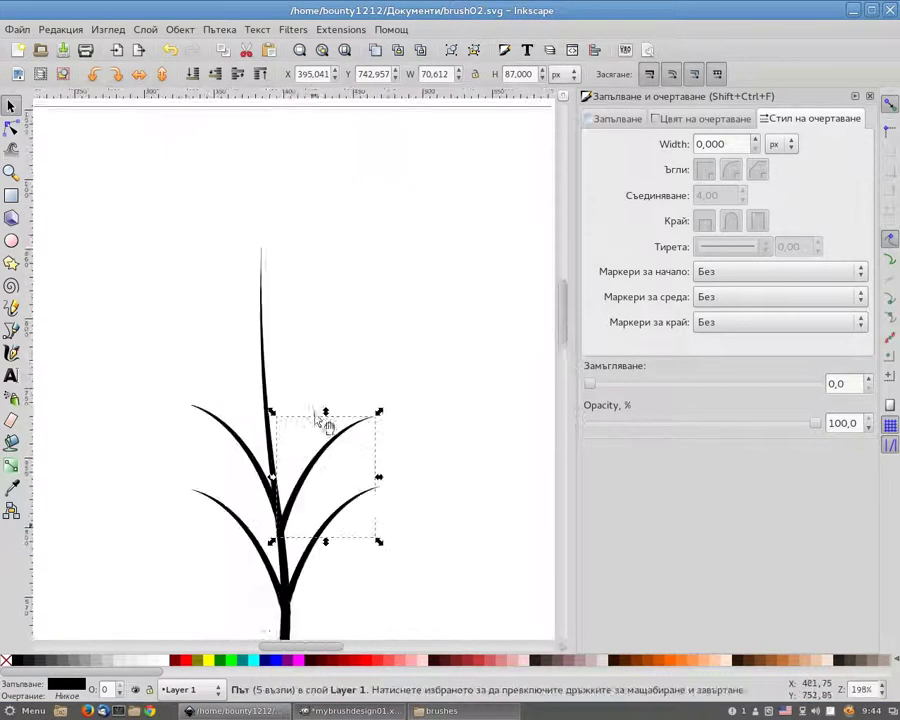
pyautogui.click(245, 447)
pyautogui.click(205, 497)
pyautogui.keyDown('shift'); pyautogui.click(328, 553); pyautogui.keyUp('shift')
pyautogui.moveTo(381, 483); pyautogui.dragTo(375, 496)
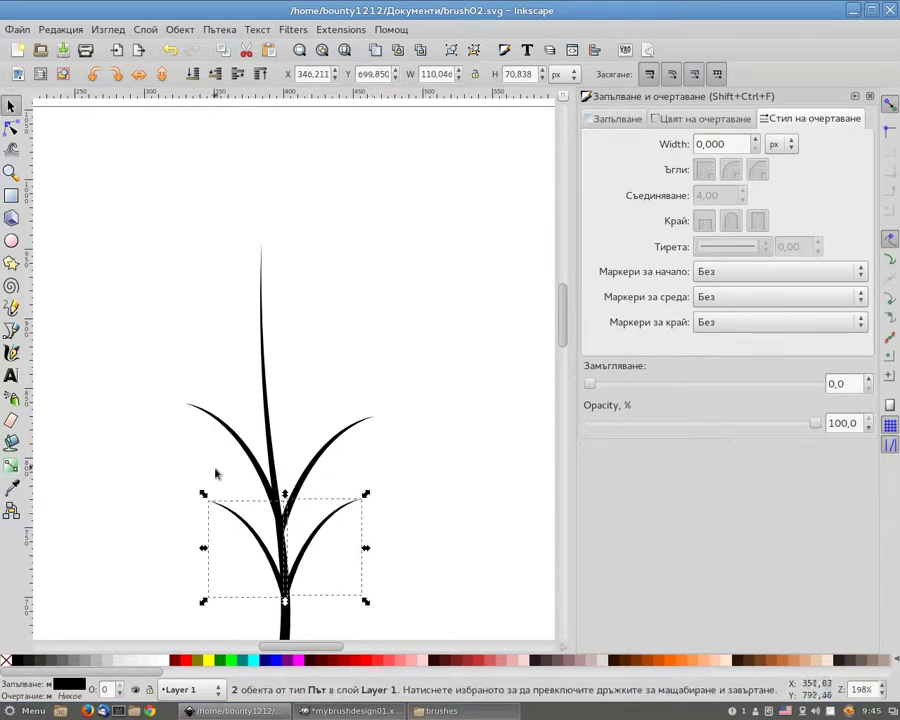
# - Shrink the upper branch pair, then duplicate it and move the copy up the stem
pyautogui.click(249, 447)
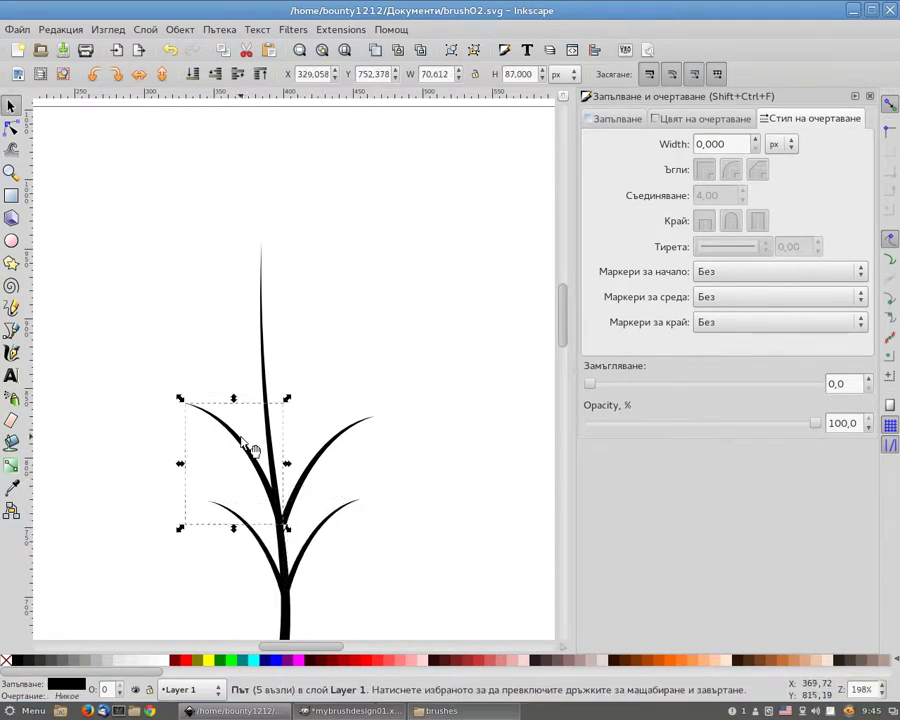
pyautogui.keyDown('shift'); pyautogui.click(320, 460); pyautogui.keyUp('shift')
pyautogui.moveTo(378, 401); pyautogui.dragTo(373, 412)
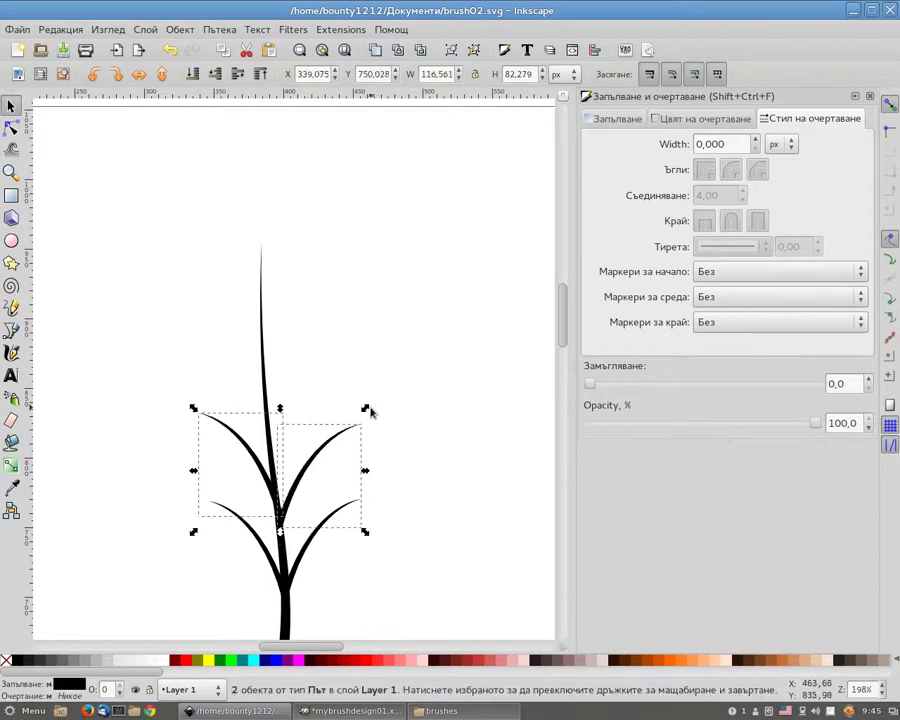
pyautogui.press('shift')
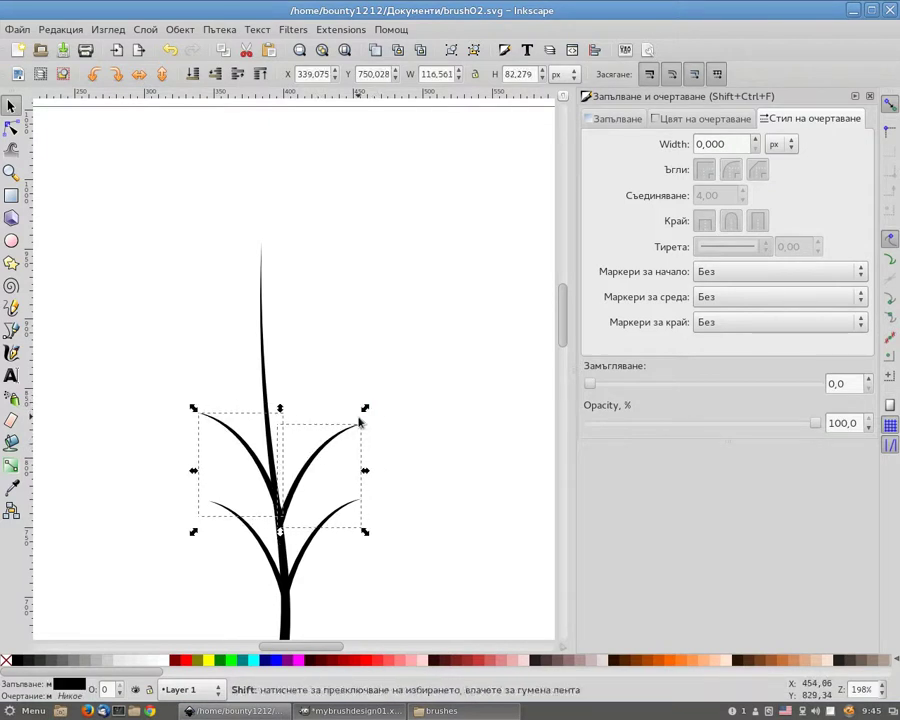
pyautogui.hotkey('ctrl', 'd')
pyautogui.hotkey('shift', 'Up')
pyautogui.hotkey('shift', 'Up')
pyautogui.hotkey('shift', 'Up')
pyautogui.press('+')
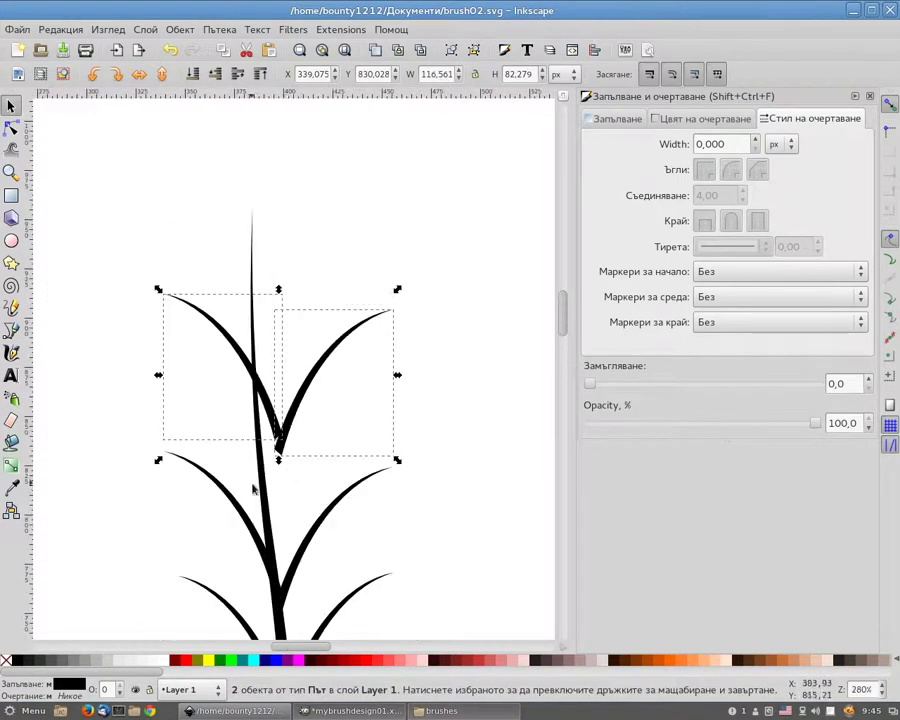
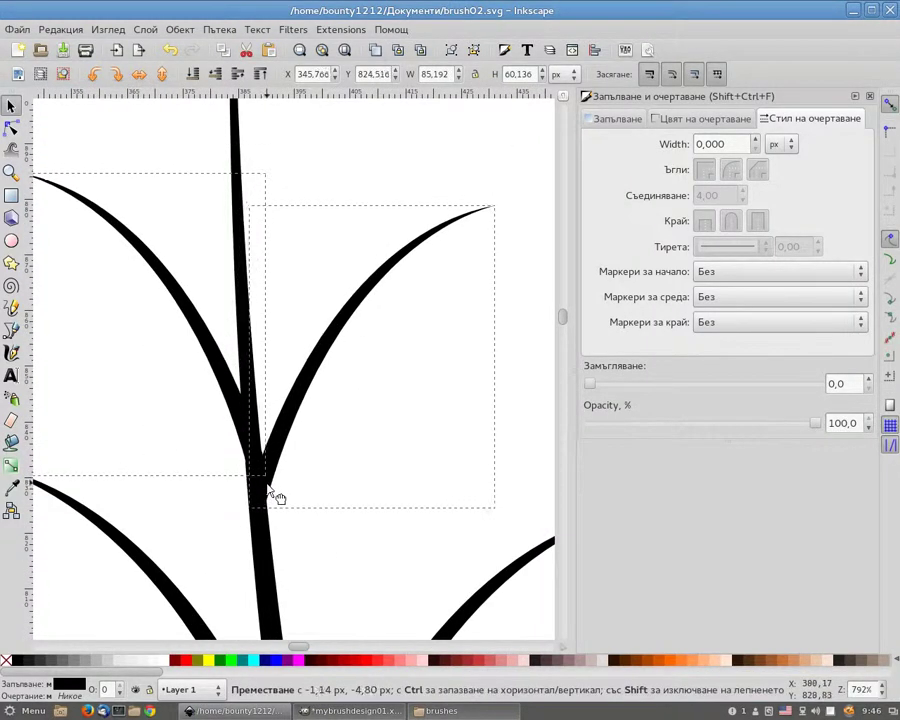
# - Draw a tall vertical tapered black spike with the triangle-shaped Bezier stroke left of the plant
pyautogui.scroll(-4, 340, 476)
pyautogui.scroll(-2, 340, 480)
pyautogui.scroll(-3, 343, 490)
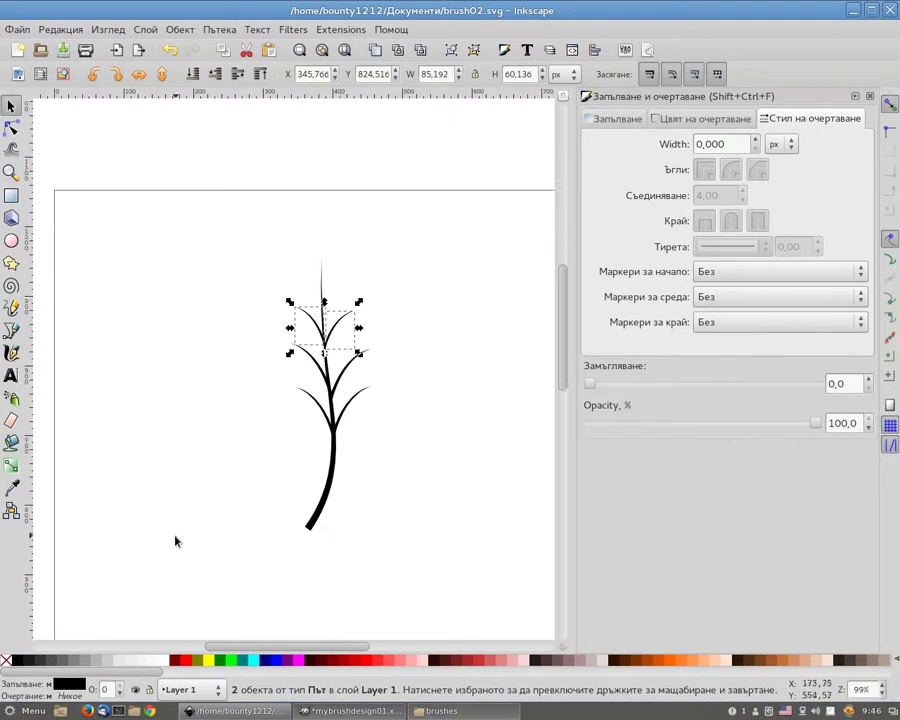
pyautogui.click(12, 330)
pyautogui.click(131, 235)
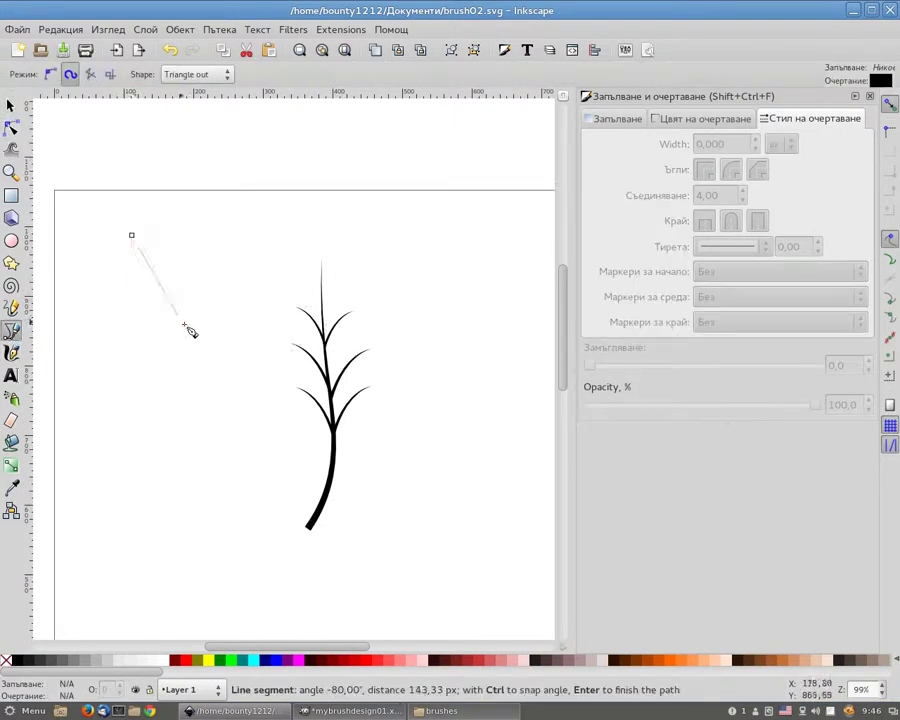
pyautogui.click(131, 334)
pyautogui.press('Return')
# - Convert the spike to a path with Object to Path and select its two bottom nodes
pyautogui.click(219, 29)
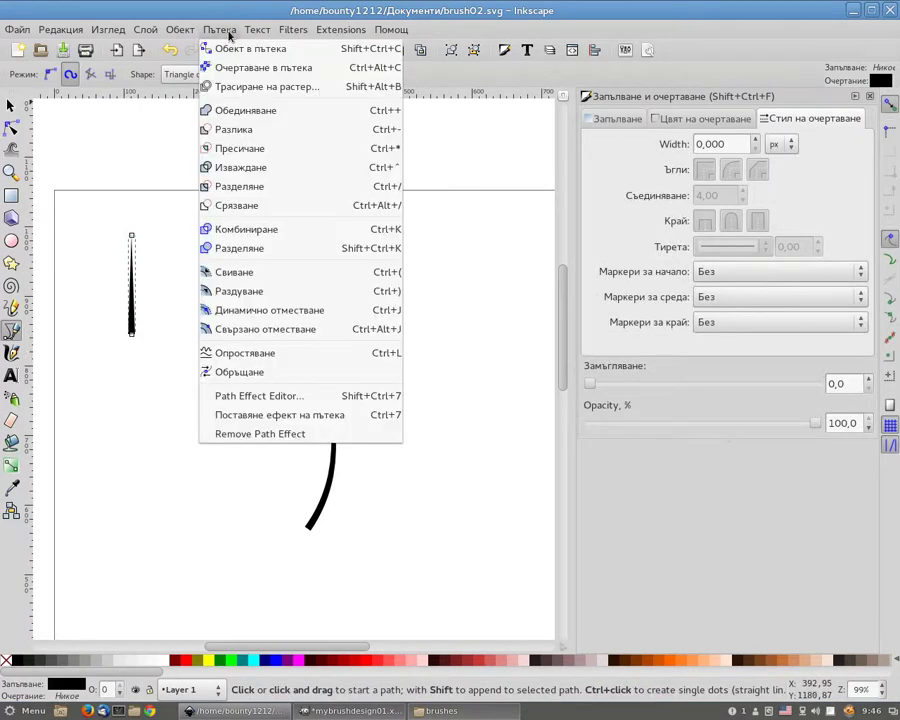
pyautogui.click(249, 50)
pyautogui.press('n')
pyautogui.scroll(1, 173, 310)
pyautogui.moveTo(99, 362); pyautogui.dragTo(130, 346)
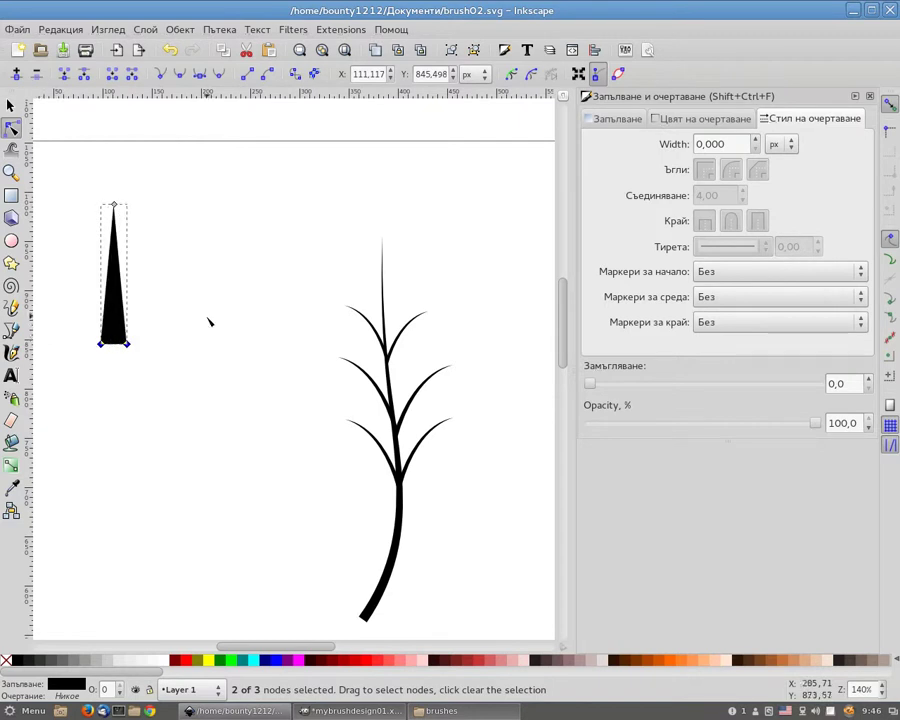
# - Notch the spike's base and bend its sides outward into curved leaf edges
pyautogui.moveTo(114, 344); pyautogui.dragTo(114, 291)
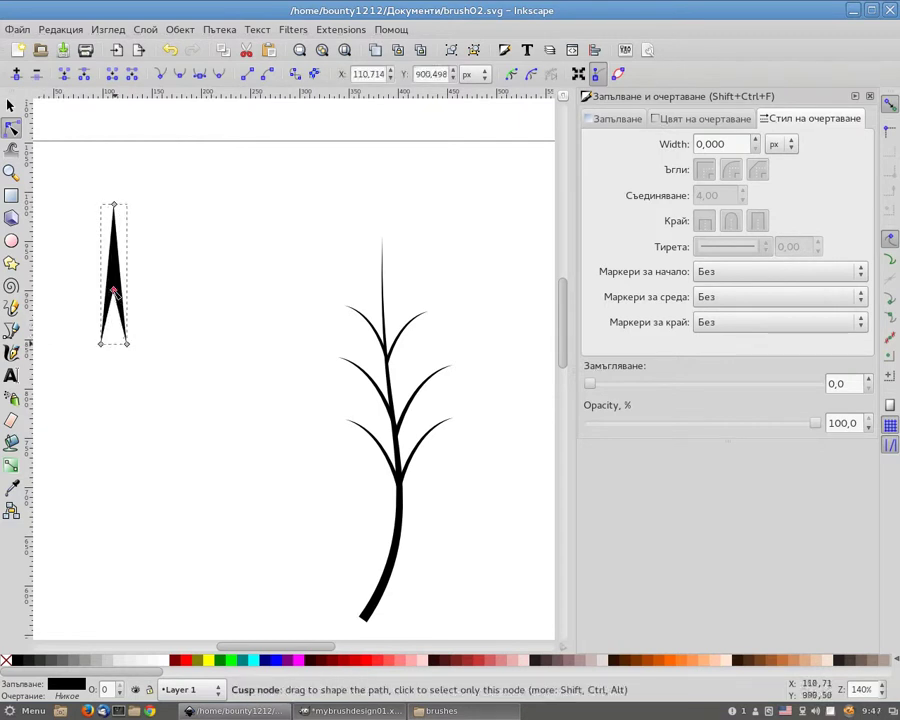
pyautogui.scroll(3, 112, 144)
pyautogui.scroll(1, 132, 226)
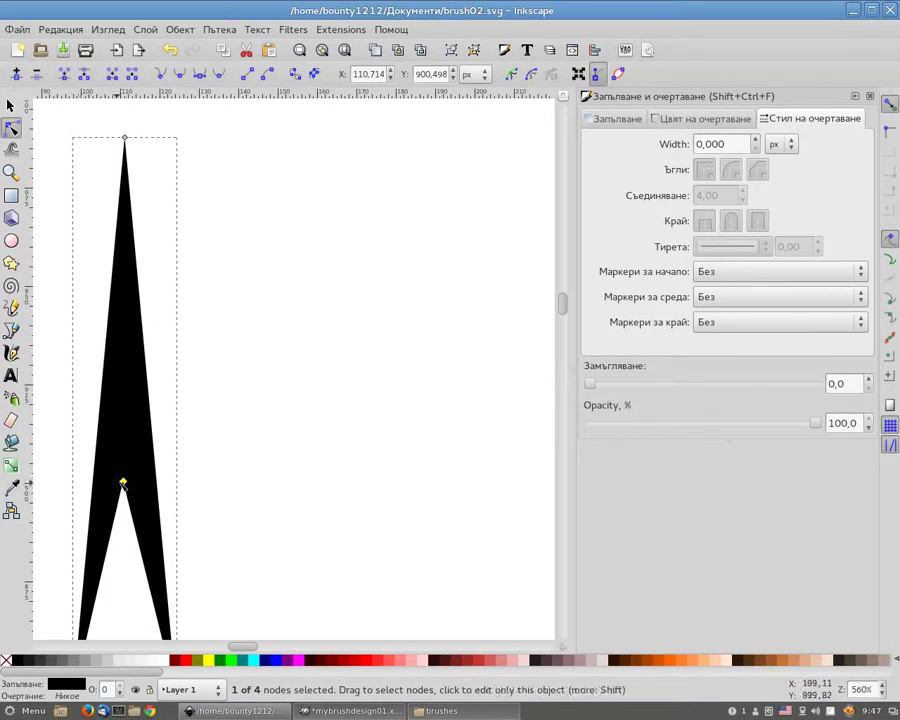
pyautogui.moveTo(123, 485)
pyautogui.mouseDown()
pyautogui.moveTo(125, 416)
pyautogui.moveTo(44, 416)
pyautogui.mouseUp()
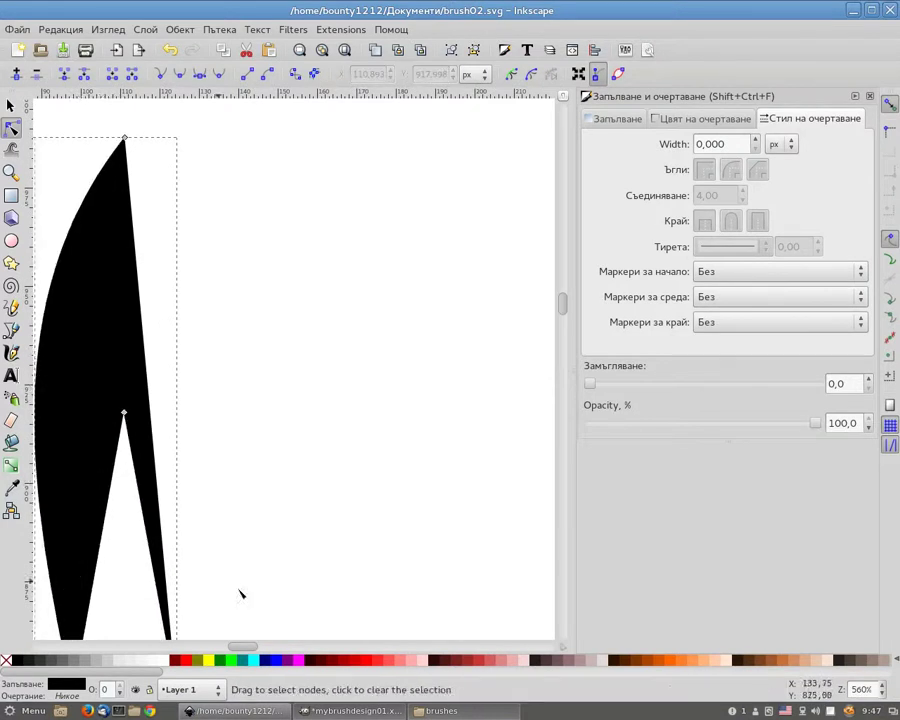
pyautogui.hscroll(-3, 325, 403)
pyautogui.moveTo(317, 396); pyautogui.dragTo(356, 398)
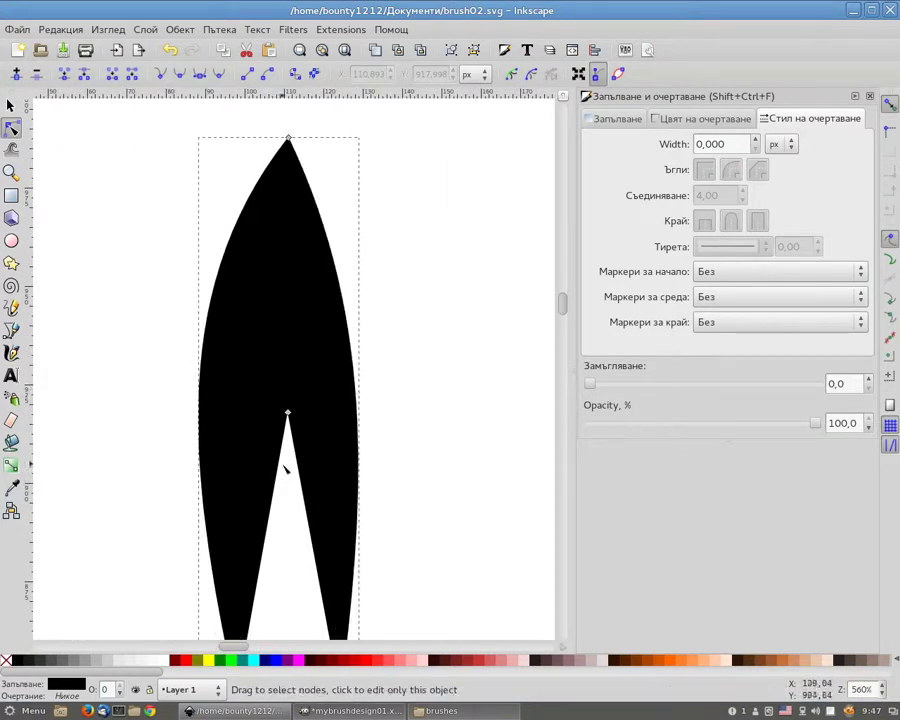
pyautogui.moveTo(280, 497)
pyautogui.mouseDown()
pyautogui.moveTo(335, 532)
pyautogui.moveTo(251, 532)
pyautogui.mouseUp()
pyautogui.scroll(-4, 320, 524)
pyautogui.scroll(5, 298, 387)
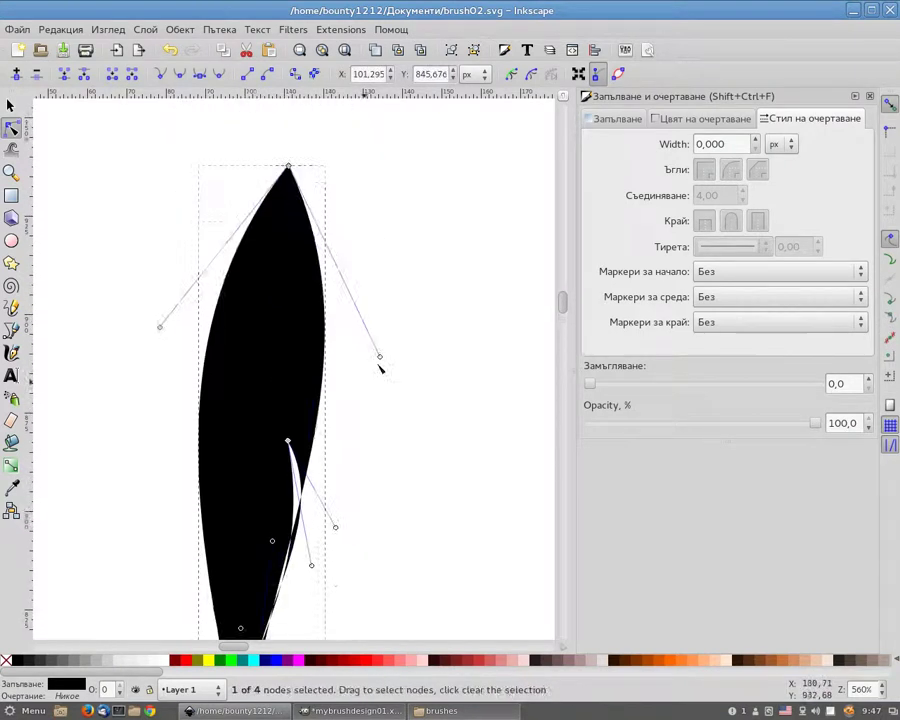
pyautogui.moveTo(408, 369); pyautogui.dragTo(518, 396)
pyautogui.scroll(-2, 420, 420)
pyautogui.scroll(-1, 268, 578)
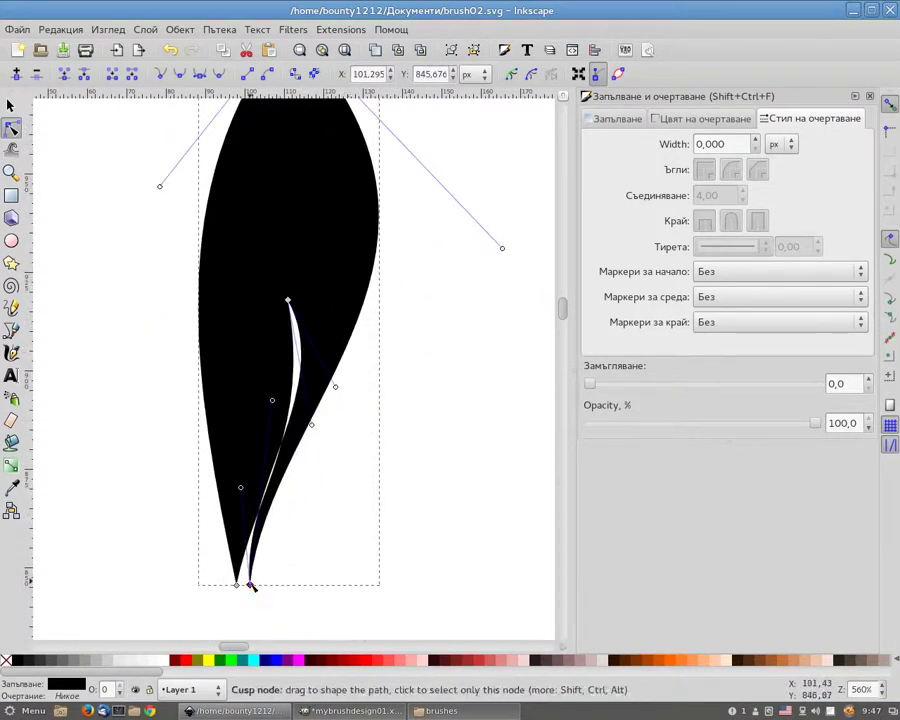
pyautogui.moveTo(251, 586); pyautogui.dragTo(281, 592)
pyautogui.moveTo(305, 411); pyautogui.dragTo(423, 427)
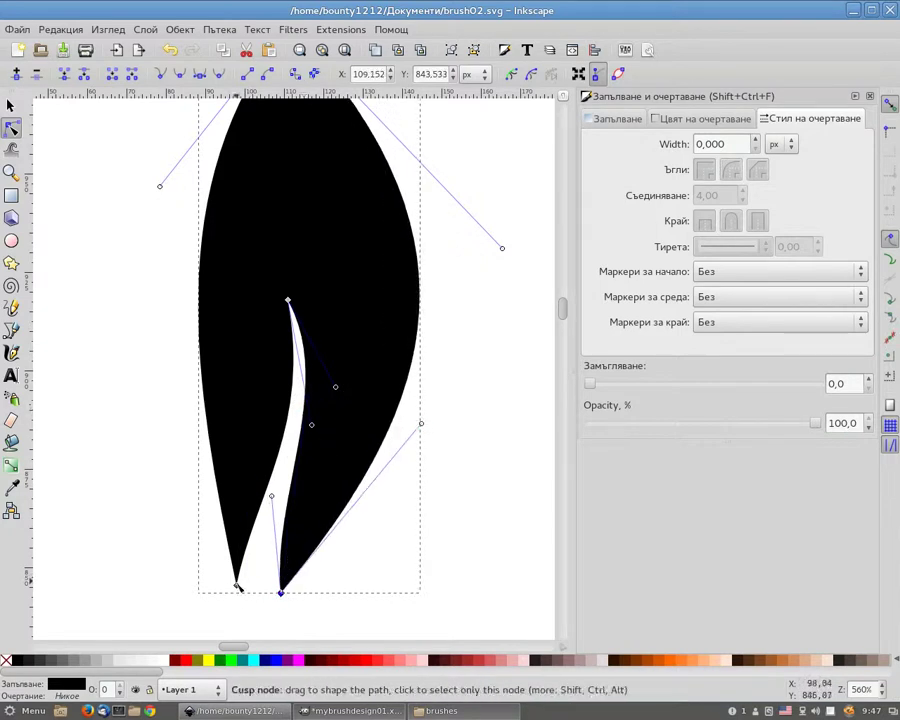
pyautogui.moveTo(195, 388); pyautogui.dragTo(126, 335)
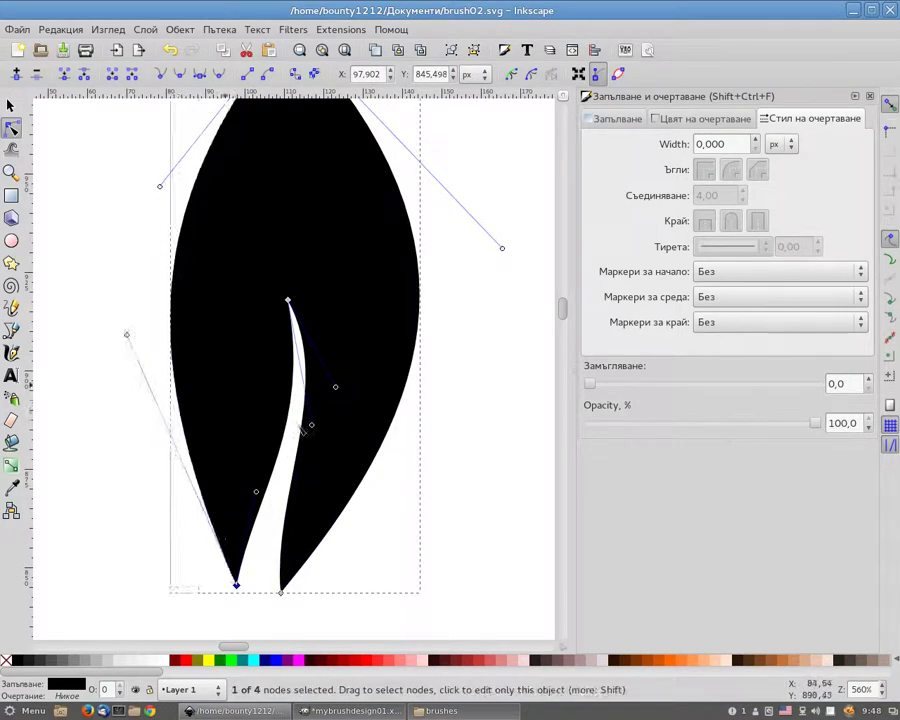
pyautogui.scroll(-2, 280, 481)
# - Narrow and lengthen the white slit into a thin vein near the leaf base
pyautogui.click(313, 315)
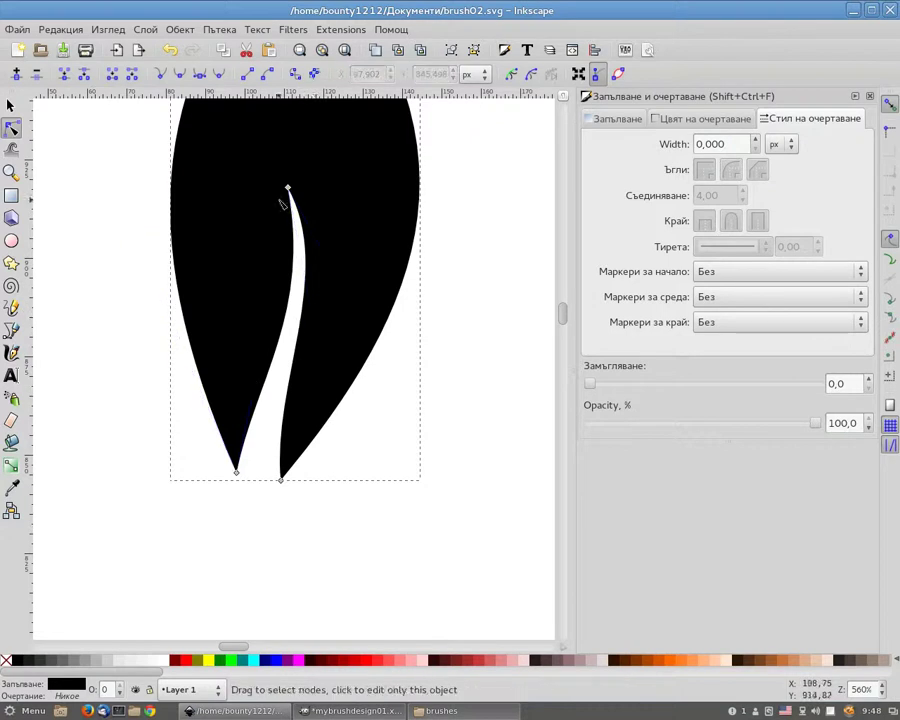
pyautogui.moveTo(311, 314); pyautogui.dragTo(299, 320)
pyautogui.moveTo(336, 276); pyautogui.dragTo(316, 290)
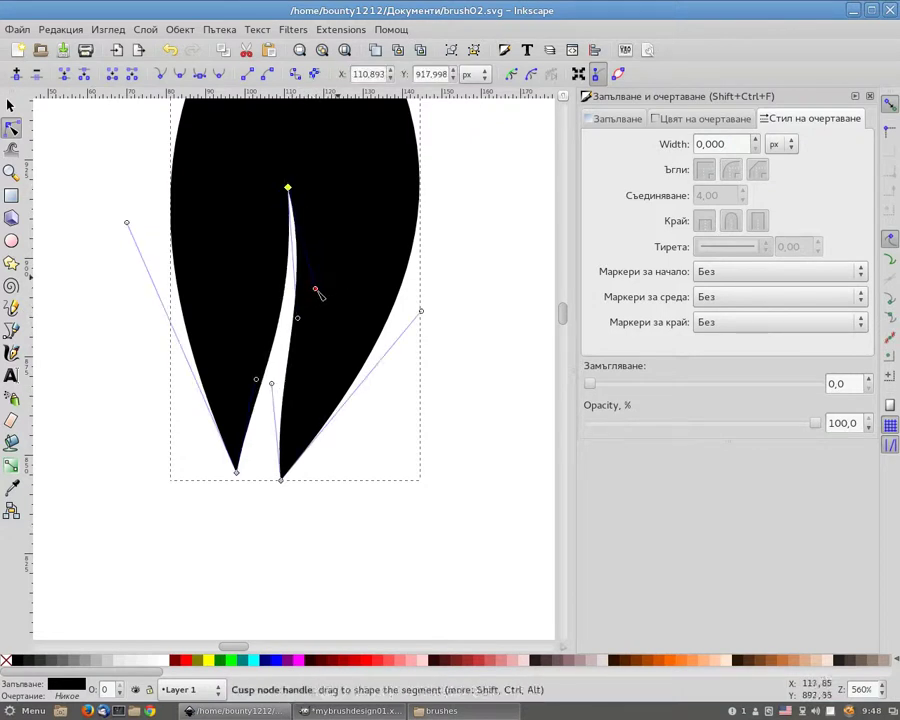
pyautogui.moveTo(281, 481); pyautogui.dragTo(249, 478)
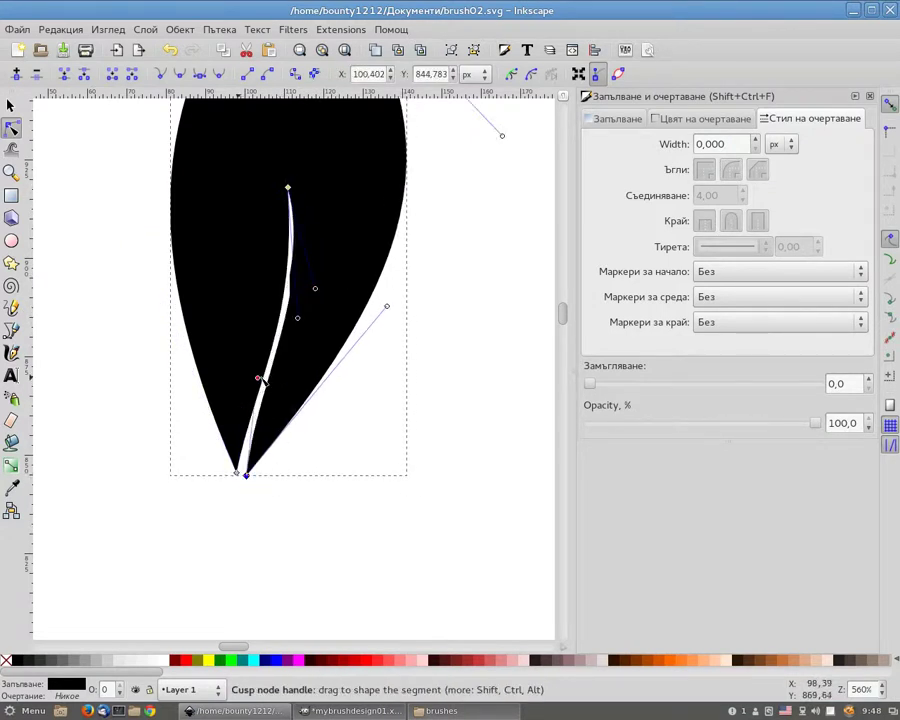
pyautogui.scroll(3, 260, 390)
pyautogui.scroll(2, 300, 405)
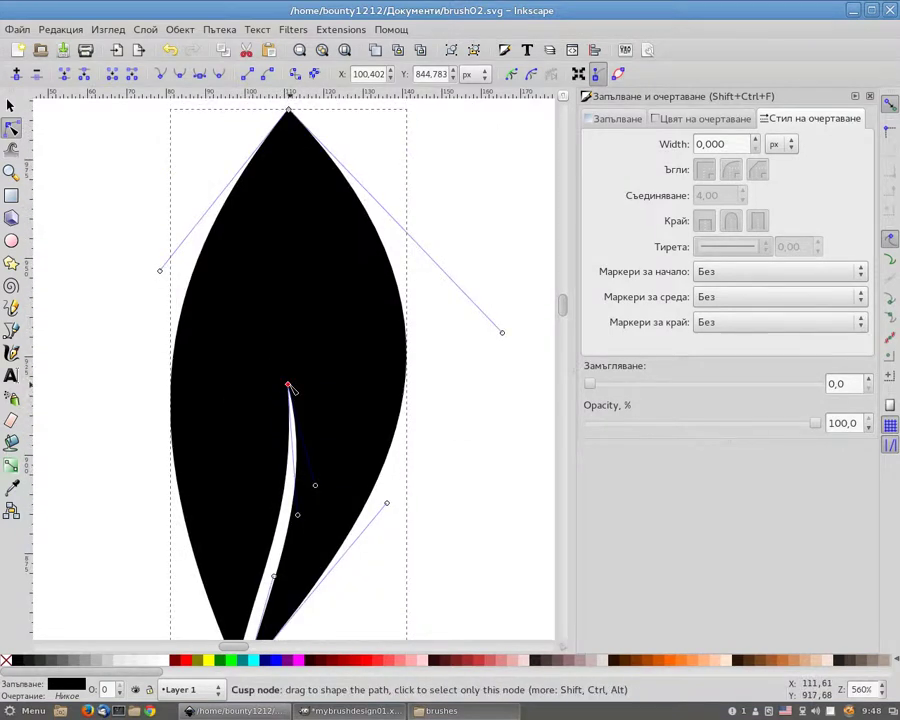
pyautogui.moveTo(288, 385); pyautogui.dragTo(295, 476)
pyautogui.click(86, 199)
# - Move the finished pointed leaf onto the top of the stem
pyautogui.press('s')
pyautogui.scroll(-7, 300, 370)
pyautogui.moveTo(320, 395); pyautogui.dragTo(460, 367)
# - Shrink the leaf to about 30%, rotate it slightly and nudge it onto the stem
pyautogui.press('3')
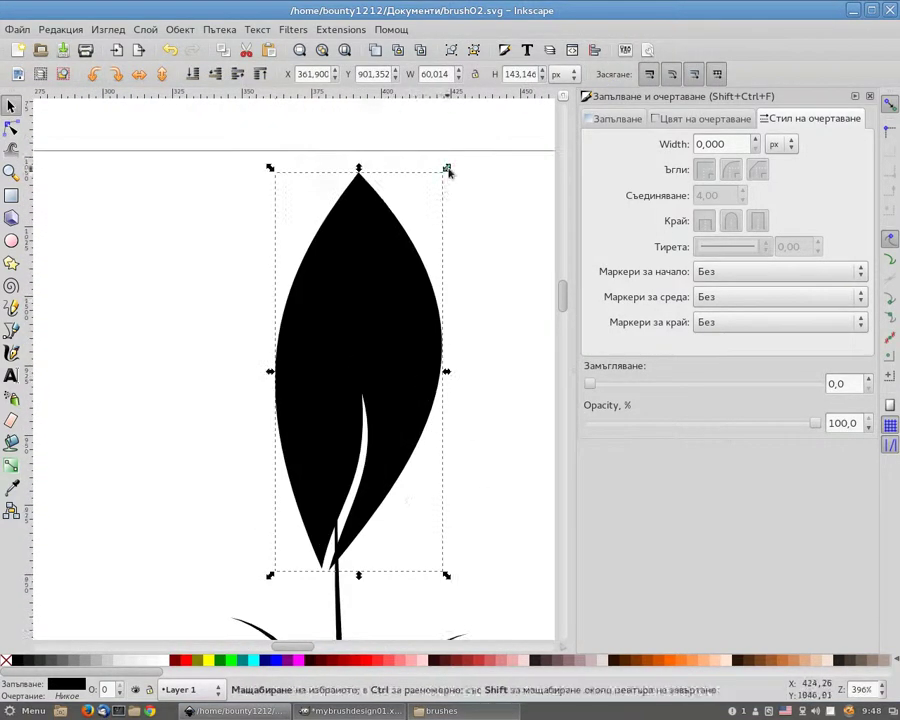
pyautogui.moveTo(448, 172); pyautogui.dragTo(420, 312)
pyautogui.scroll(5, 350, 453)
pyautogui.moveTo(461, 568)
pyautogui.mouseDown()
pyautogui.moveTo(412, 468)
pyautogui.moveTo(308, 472)
pyautogui.moveTo(268, 544)
pyautogui.moveTo(268, 568)
pyautogui.mouseUp()
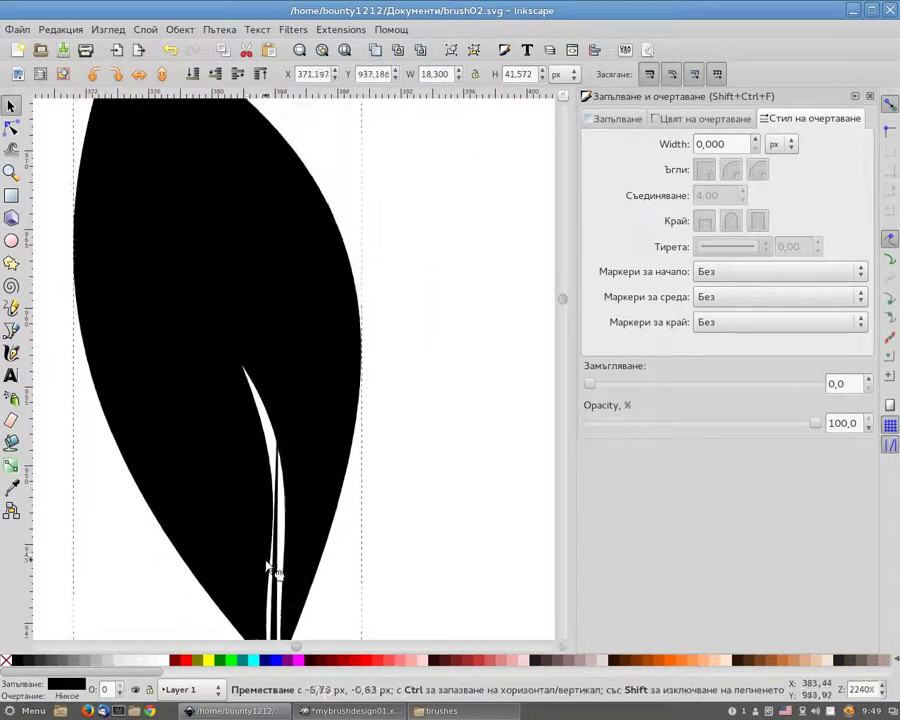
pyautogui.scroll(-3, 245, 435)
pyautogui.moveTo(237, 512)
pyautogui.mouseDown()
pyautogui.moveTo(278, 518)
pyautogui.moveTo(287, 570)
pyautogui.moveTo(350, 616)
pyautogui.mouseUp()
# - Enlarge the leaf about twice around its centre, lift it slightly, and bring up the Edit menu
pyautogui.scroll(-5, 322, 586)
pyautogui.scroll(-5, 297, 460)
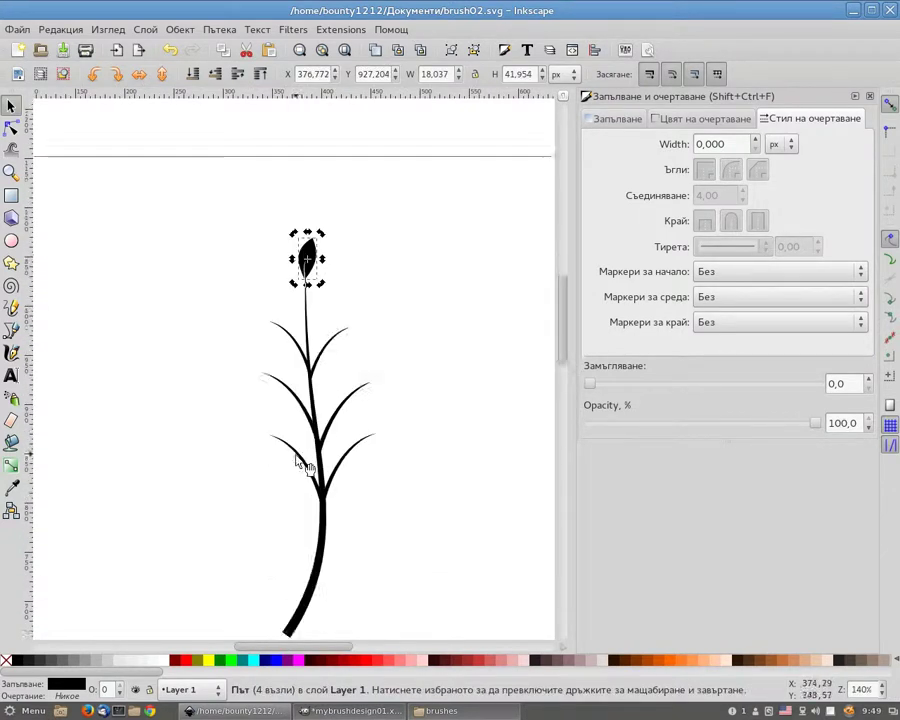
pyautogui.scroll(3, 320, 228)
pyautogui.scroll(1, 326, 225)
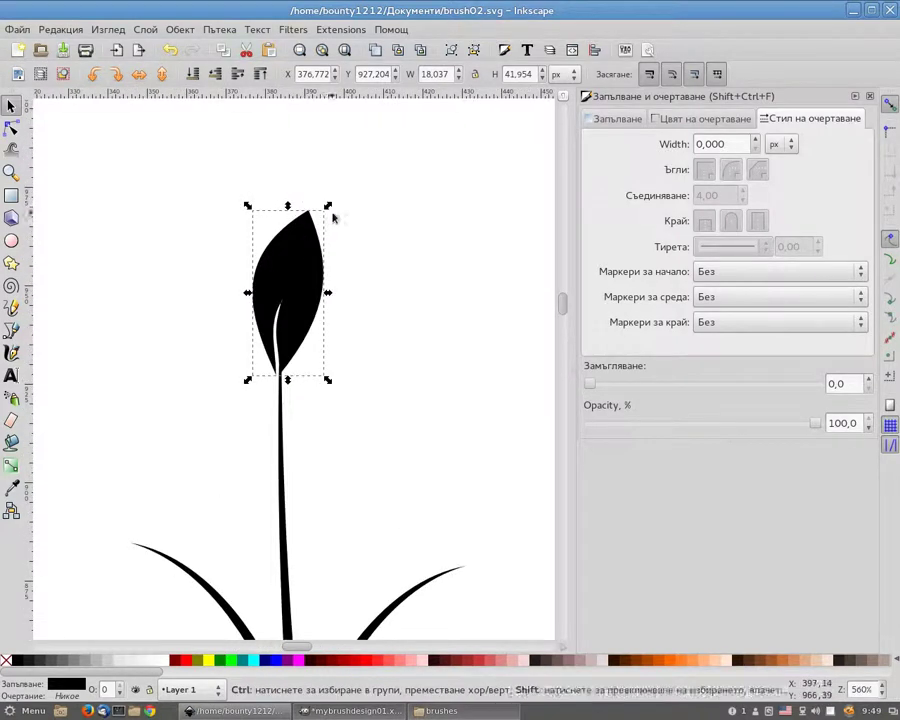
pyautogui.moveTo(328, 206); pyautogui.dragTo(352, 132)
pyautogui.scroll(-3, 304, 366)
pyautogui.scroll(2, 304, 367)
pyautogui.scroll(1, 300, 383)
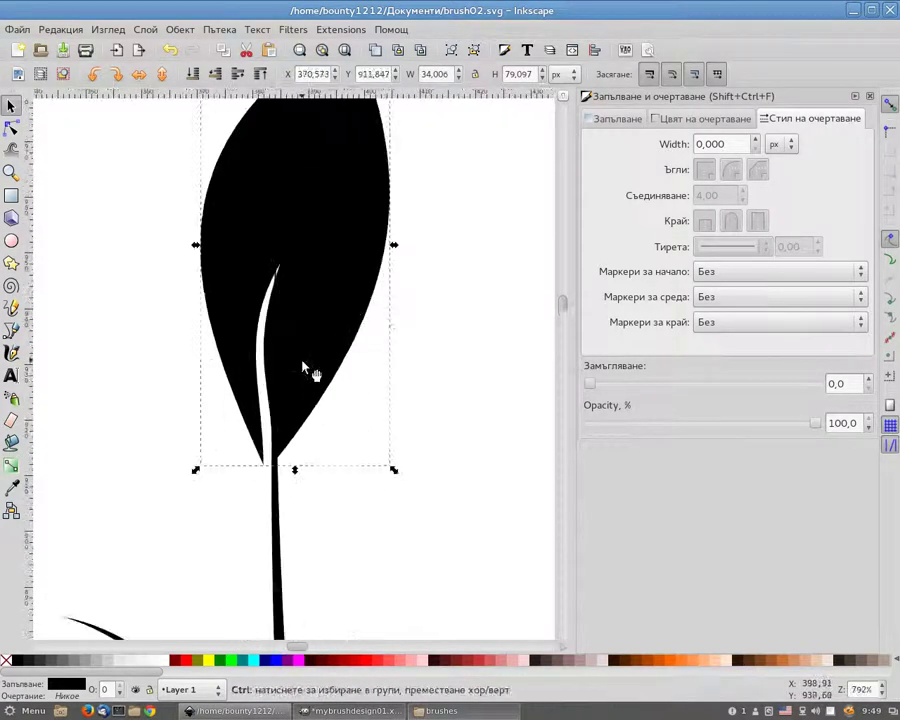
pyautogui.moveTo(296, 400); pyautogui.dragTo(316, 324)
pyautogui.scroll(-4, 316, 340)
pyautogui.scroll(-1, 317, 385)
pyautogui.scroll(2, 318, 408)
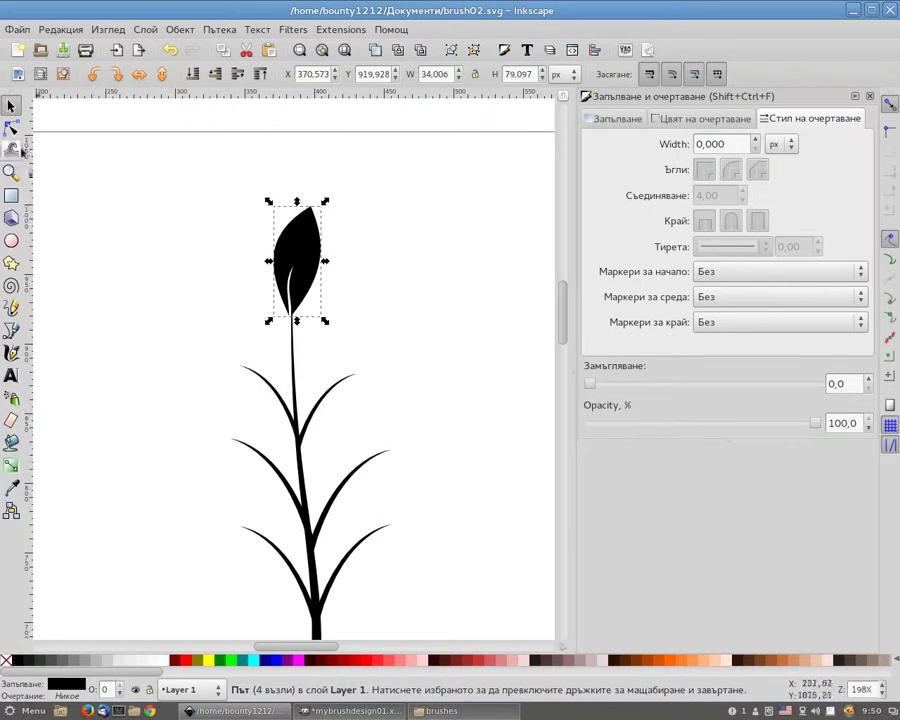
pyautogui.click(60, 29)
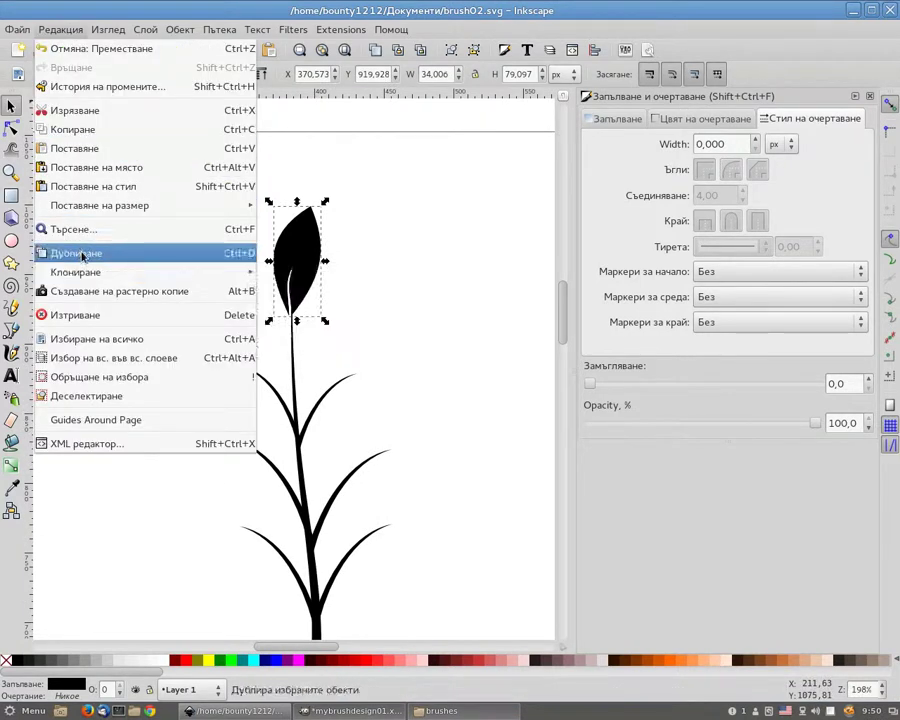
# - Duplicate the top leaf, then shrink, rotate and fit the copy onto the right branch tip
pyautogui.click(82, 254)
pyautogui.scroll(2, 315, 295)
pyautogui.moveTo(261, 255); pyautogui.dragTo(392, 344)
pyautogui.click(392, 344)
pyautogui.moveTo(405, 268)
pyautogui.mouseDown()
pyautogui.moveTo(402, 418)
pyautogui.moveTo(380, 441)
pyautogui.mouseUp()
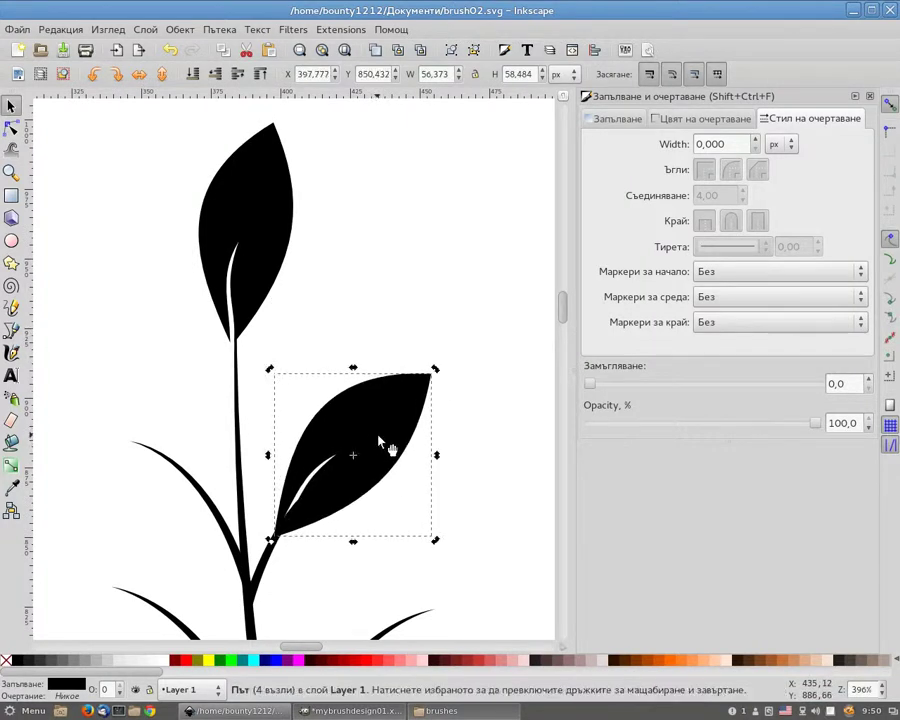
pyautogui.moveTo(406, 402); pyautogui.dragTo(412, 466)
pyautogui.moveTo(362, 502); pyautogui.dragTo(378, 430)
pyautogui.click(385, 430)
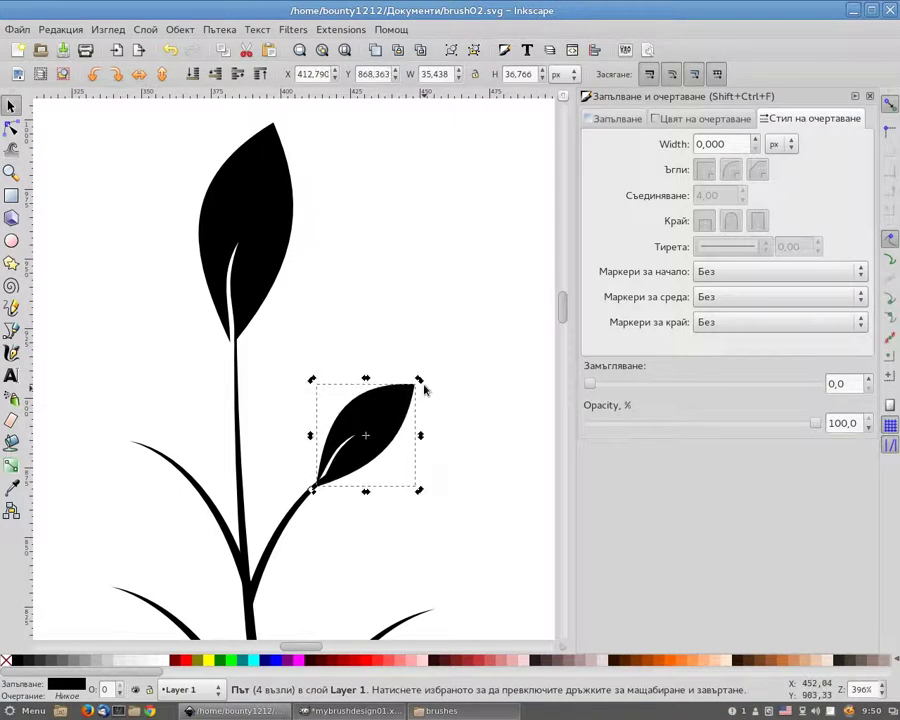
pyautogui.moveTo(414, 384); pyautogui.dragTo(434, 398)
pyautogui.moveTo(392, 432)
pyautogui.mouseDown()
pyautogui.moveTo(390, 462)
pyautogui.moveTo(368, 482)
pyautogui.moveTo(412, 442)
pyautogui.mouseUp()
pyautogui.click(416, 450)
pyautogui.moveTo(455, 404); pyautogui.dragTo(458, 420)
pyautogui.moveTo(428, 466); pyautogui.dragTo(460, 455)
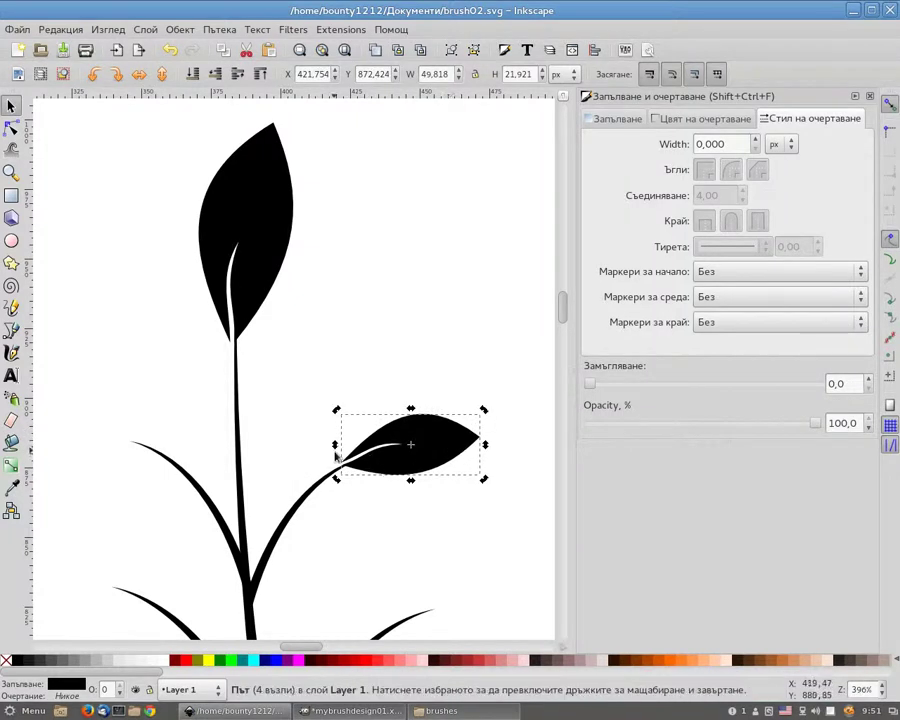
pyautogui.scroll(-1, 337, 456)
# - Duplicate the right leaf, mirror it with H, and place it tilted on the left branch
pyautogui.hotkey('ctrl', 'd')
pyautogui.press('h')
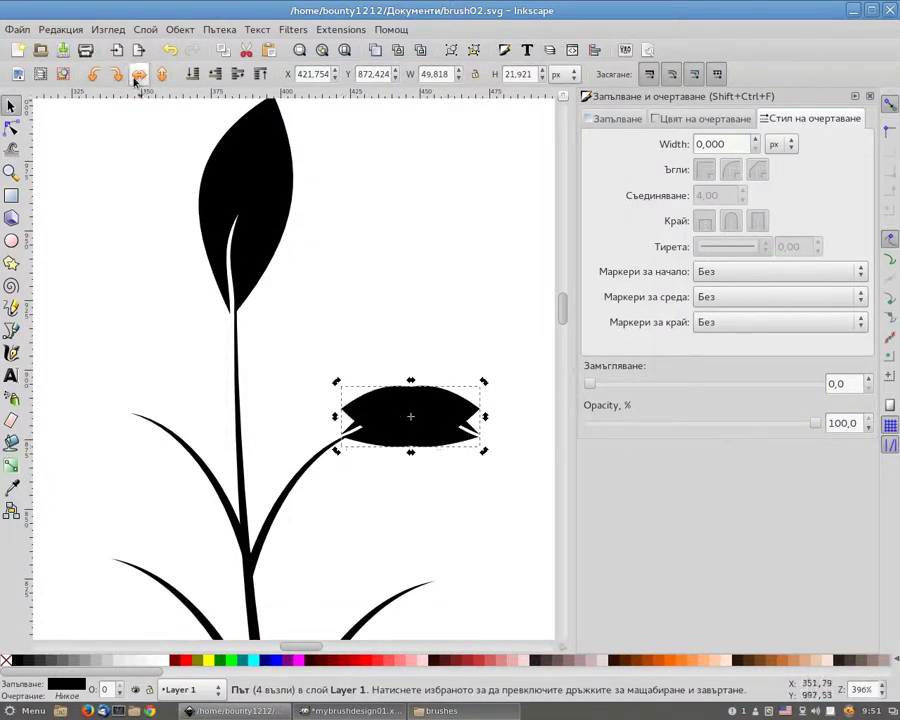
pyautogui.moveTo(393, 407); pyautogui.dragTo(93, 348)
pyautogui.scroll(-2, 90, 400)
pyautogui.scroll(6, 143, 364)
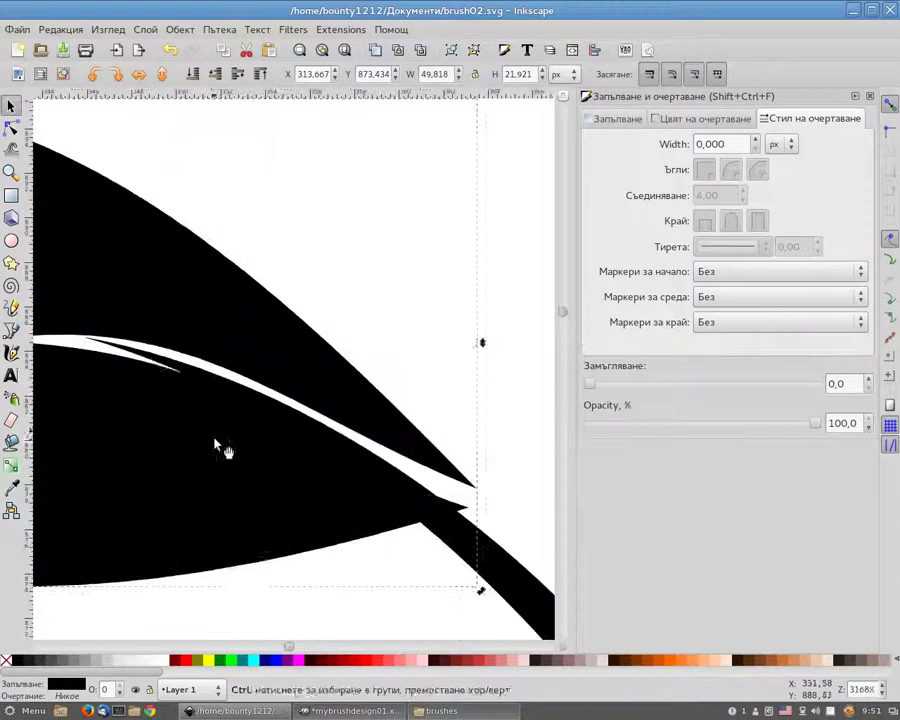
pyautogui.moveTo(466, 577); pyautogui.dragTo(444, 592)
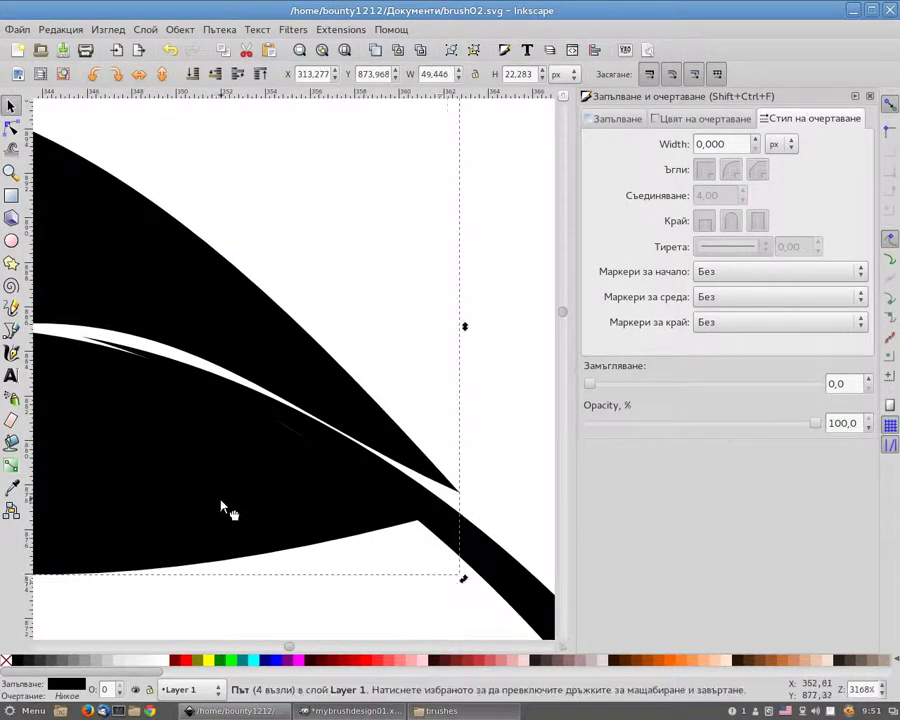
pyautogui.scroll(-6, 288, 500)
pyautogui.scroll(-1, 288, 502)
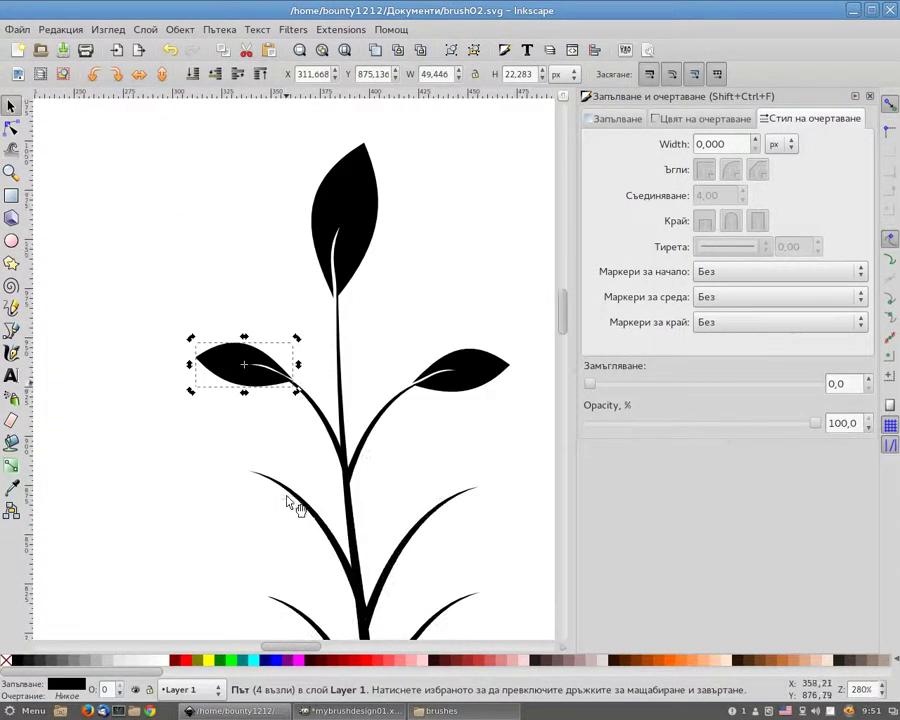
pyautogui.press('Escape')
# - Move the upper right leaf copy onto the lower right branch and nudge it right
pyautogui.click(465, 333)
pyautogui.moveTo(465, 333); pyautogui.dragTo(512, 438)
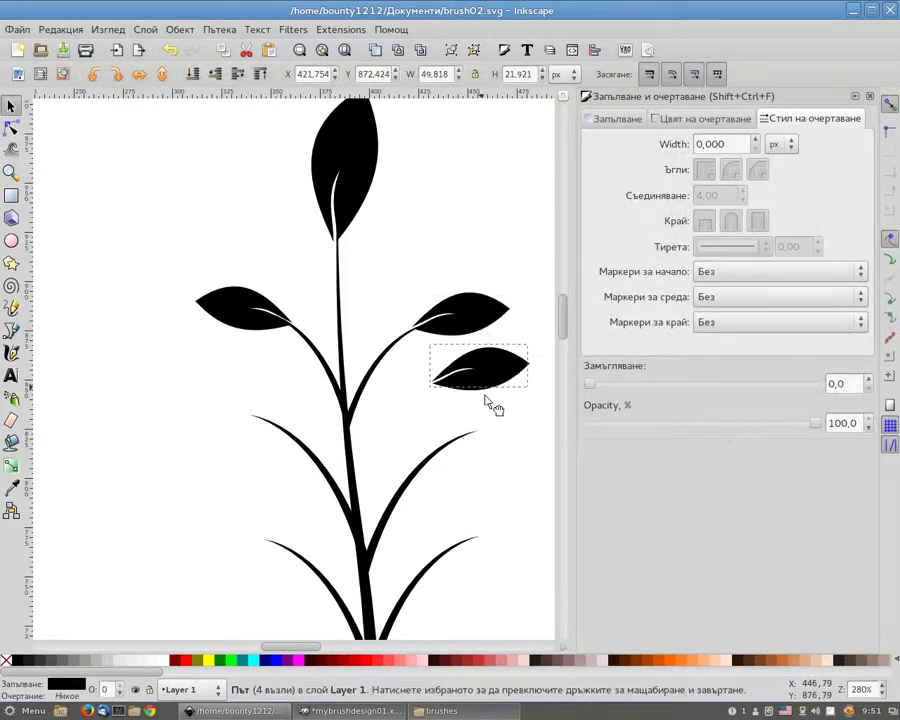
pyautogui.scroll(7, 512, 438)
pyautogui.press('Right')
pyautogui.scroll(-6, 318, 460)
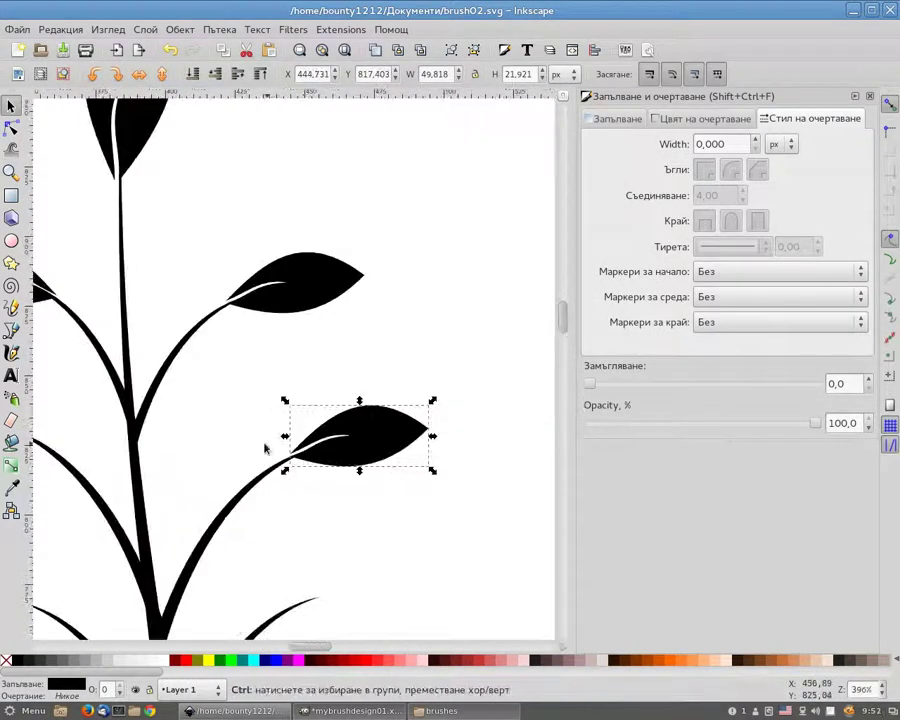
pyautogui.scroll(-2, 118, 372)
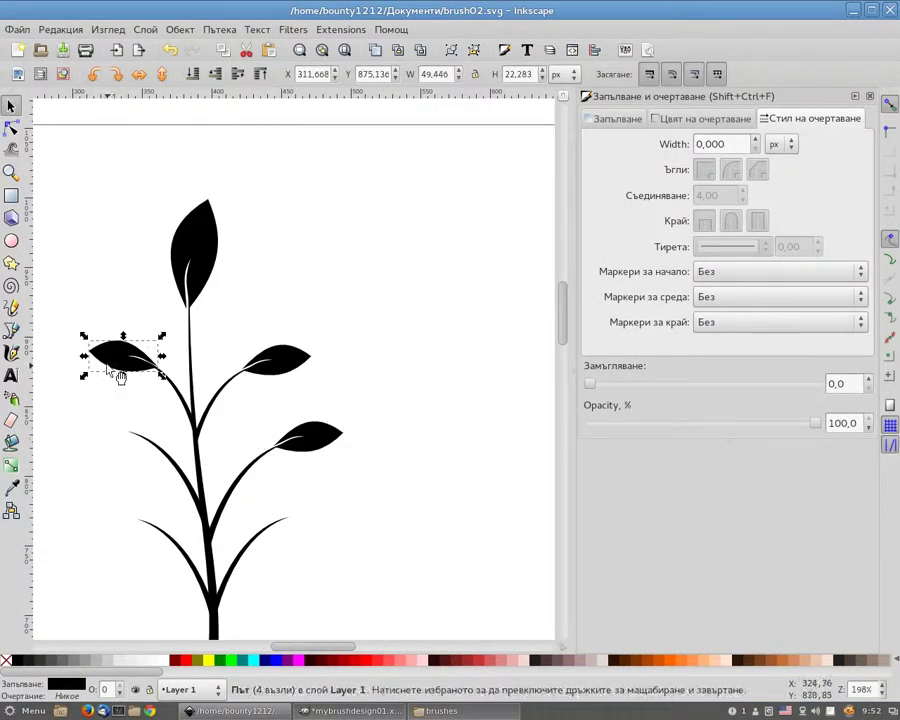
# - Reposition the left leaf so it sits snugly against its branch
pyautogui.moveTo(120, 376); pyautogui.dragTo(96, 436)
pyautogui.scroll(5, 96, 436)
pyautogui.scroll(3, 140, 436)
pyautogui.moveTo(266, 400); pyautogui.dragTo(240, 403)
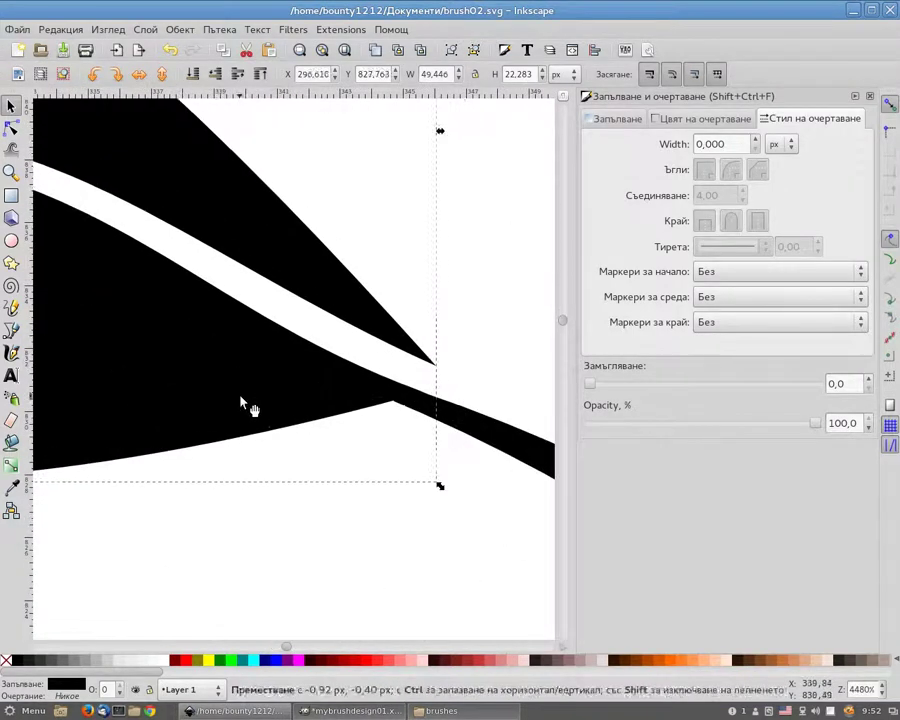
pyautogui.scroll(-8, 240, 405)
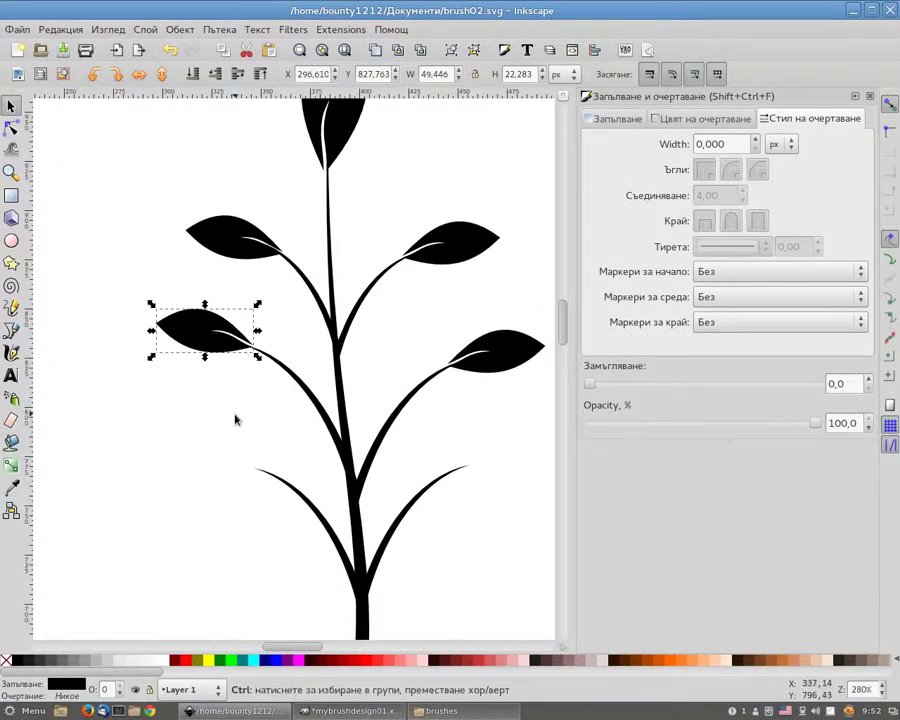
# - Duplicate the left leaf, move it to the lower left branch, and shrink it to fit
pyautogui.hotkey('ctrl', 'd')
pyautogui.moveTo(207, 336)
pyautogui.mouseDown()
pyautogui.moveTo(177, 461)
pyautogui.moveTo(160, 452)
pyautogui.mouseUp()
pyautogui.scroll(4, 254, 460)
pyautogui.scroll(4, 440, 488)
pyautogui.moveTo(440, 488)
pyautogui.mouseDown()
pyautogui.moveTo(330, 458)
pyautogui.moveTo(374, 466)
pyautogui.mouseUp()
pyautogui.scroll(-1, 374, 466)
pyautogui.scroll(-8, 418, 472)
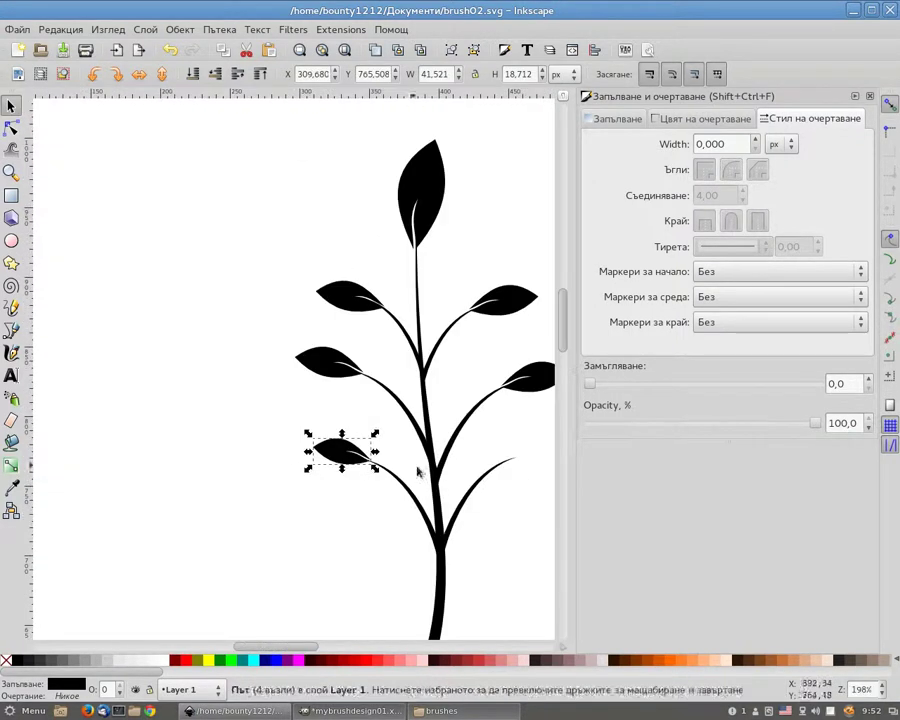
# - Duplicate and mirror the lower left leaf, fitting it onto the lower right branch tip at about 42 × 18 px
pyautogui.hotkey('ctrl', 'd')
pyautogui.click(139, 74)
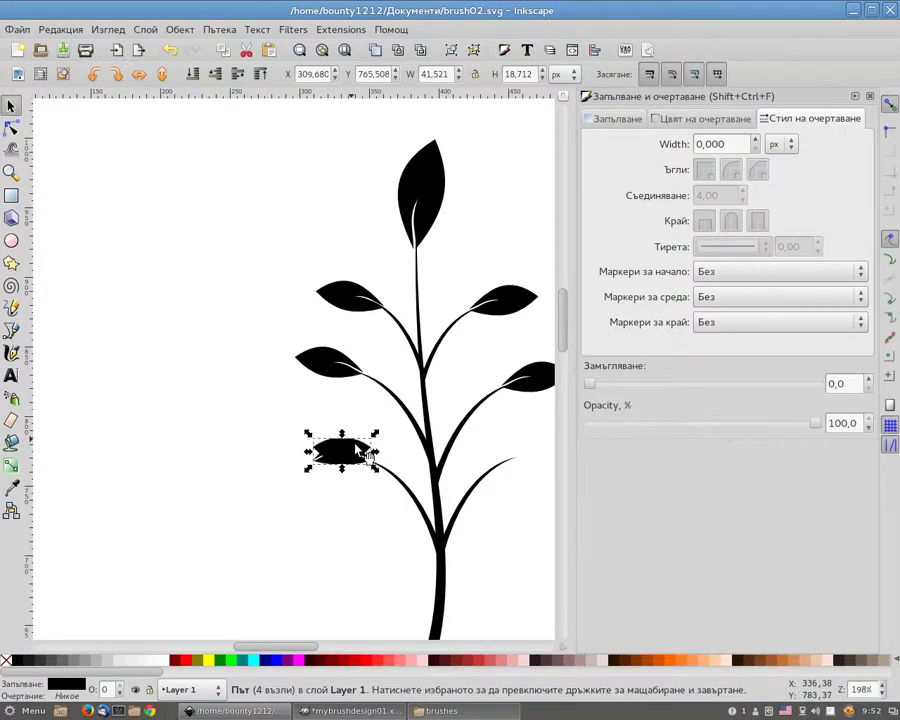
pyautogui.moveTo(345, 455); pyautogui.dragTo(525, 462)
pyautogui.hscroll(6, 330, 560)
pyautogui.scroll(6, 214, 515)
pyautogui.moveTo(194, 504); pyautogui.dragTo(306, 428)
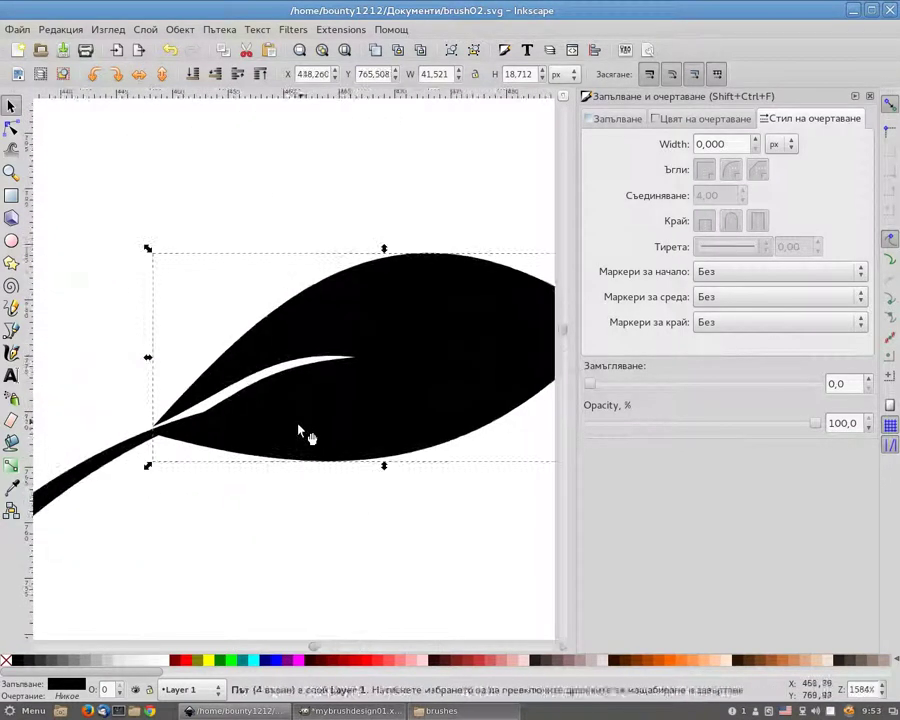
pyautogui.moveTo(146, 252); pyautogui.dragTo(157, 242)
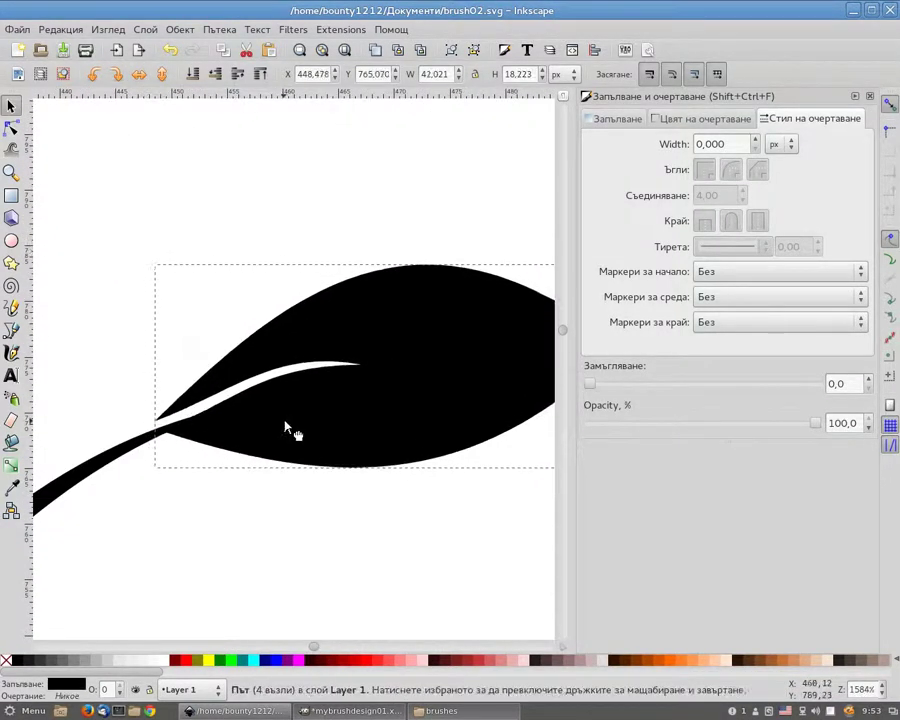
pyautogui.scroll(-4, 290, 426)
pyautogui.scroll(-4, 218, 467)
pyautogui.scroll(-1, 195, 474)
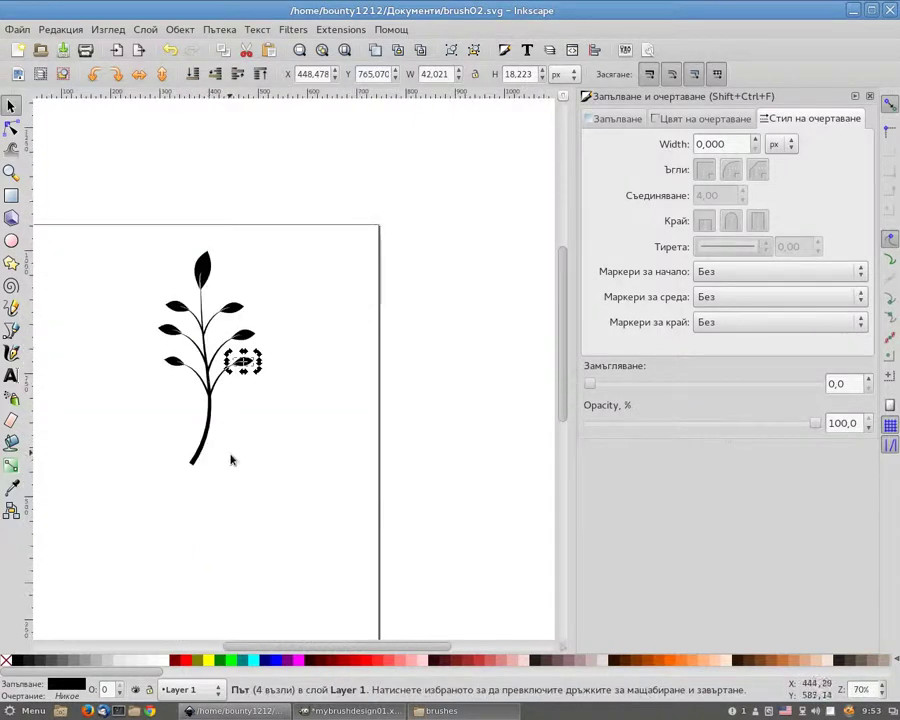
pyautogui.scroll(-2, 230, 456)
# - Select all 14 plant parts and group them with Object > Group
pyautogui.moveTo(150, 296); pyautogui.dragTo(264, 511)
pyautogui.click(180, 29)
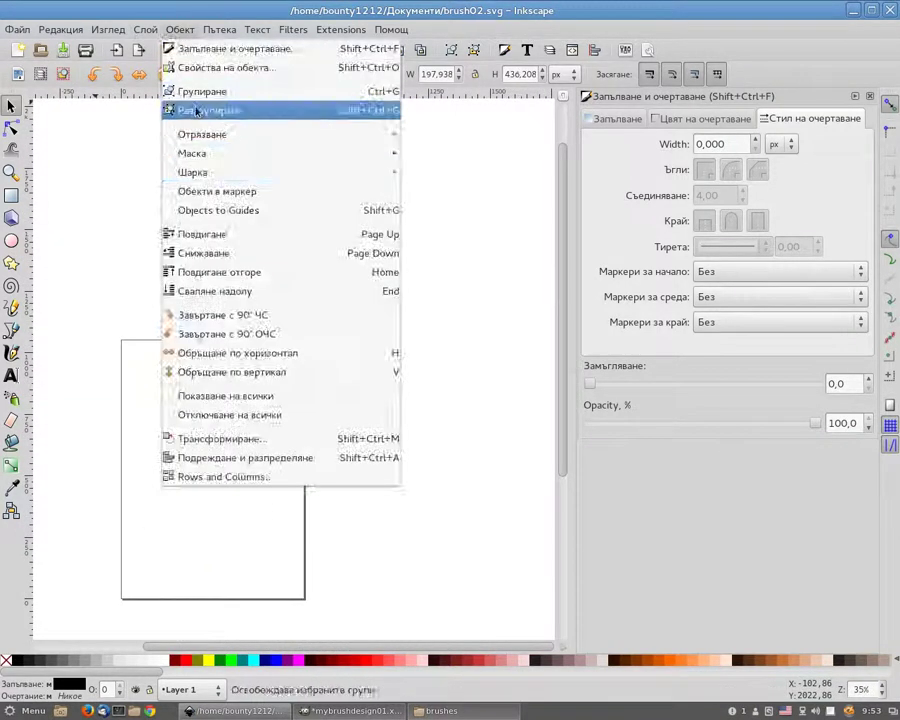
pyautogui.click(190, 110)
# - Scale and position the plant group to about 385 × 848 px, filling most of the page
pyautogui.moveTo(247, 464); pyautogui.dragTo(286, 549)
pyautogui.moveTo(241, 438); pyautogui.dragTo(240, 420)
pyautogui.moveTo(296, 314); pyautogui.dragTo(278, 344)
pyautogui.scroll(-1, 232, 456)
pyautogui.moveTo(232, 456)
pyautogui.mouseDown()
pyautogui.moveTo(224, 500)
pyautogui.moveTo(231, 469)
pyautogui.mouseUp()
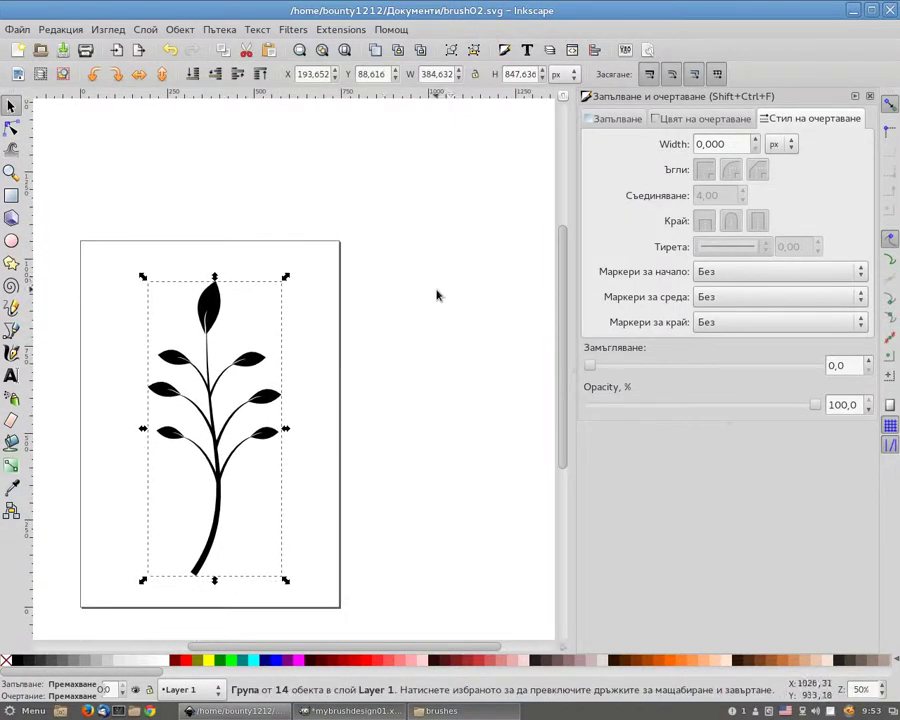
pyautogui.keyDown('ctrl'); pyautogui.click(214, 507); pyautogui.keyUp('ctrl')
pyautogui.click(220, 553)
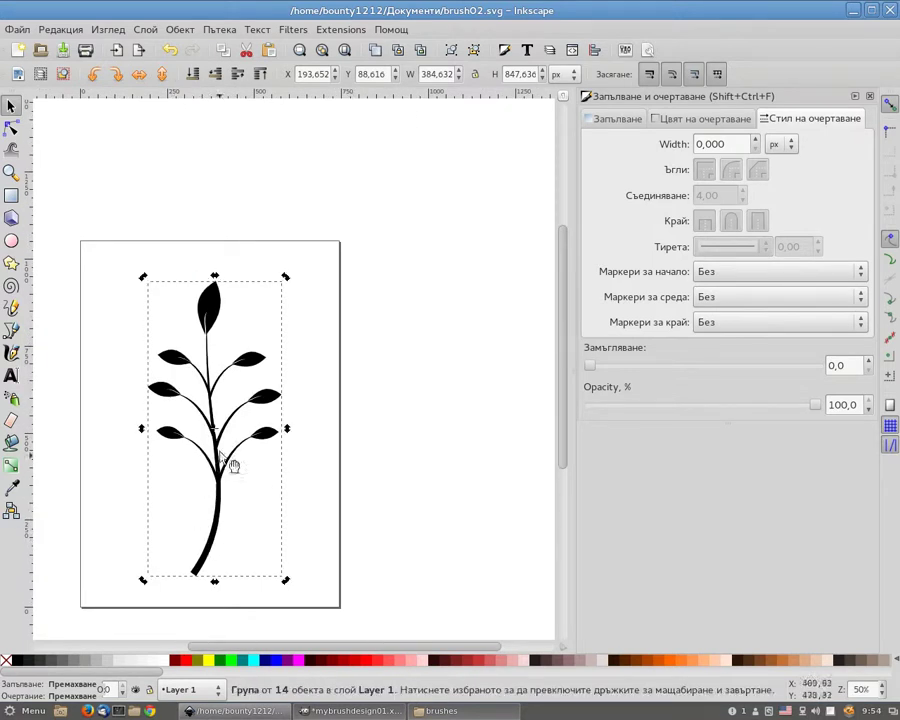
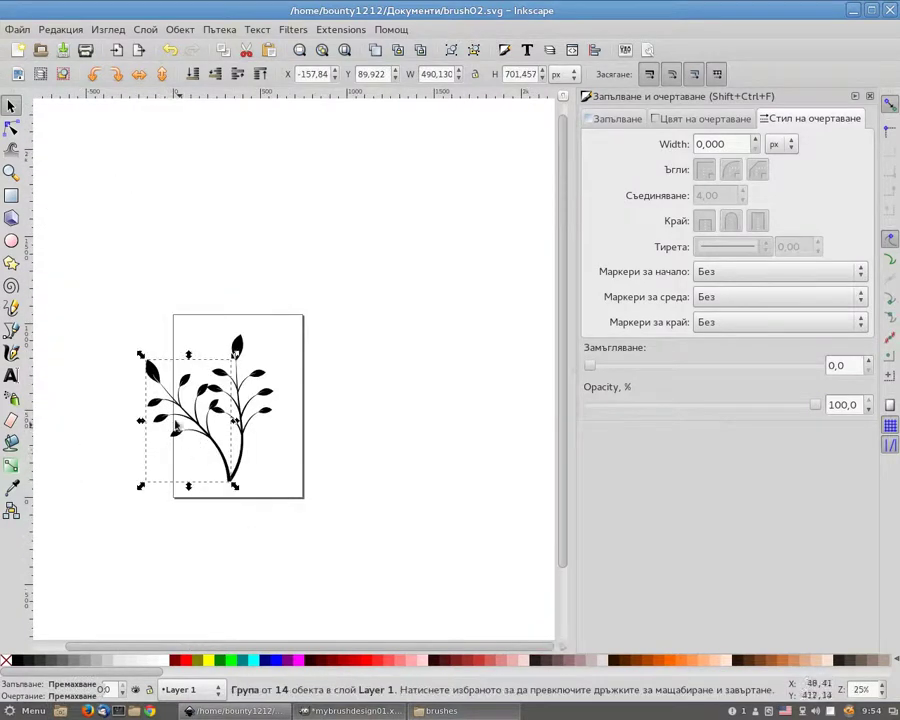
# - Shrink the side branch to about half size and set it against the stem base
pyautogui.moveTo(141, 354); pyautogui.dragTo(186, 419)
pyautogui.keyDown('ctrl'); pyautogui.scroll(3, 230, 460); pyautogui.keyUp('ctrl')
pyautogui.keyDown('ctrl'); pyautogui.scroll(1, 230, 462); pyautogui.keyUp('ctrl')
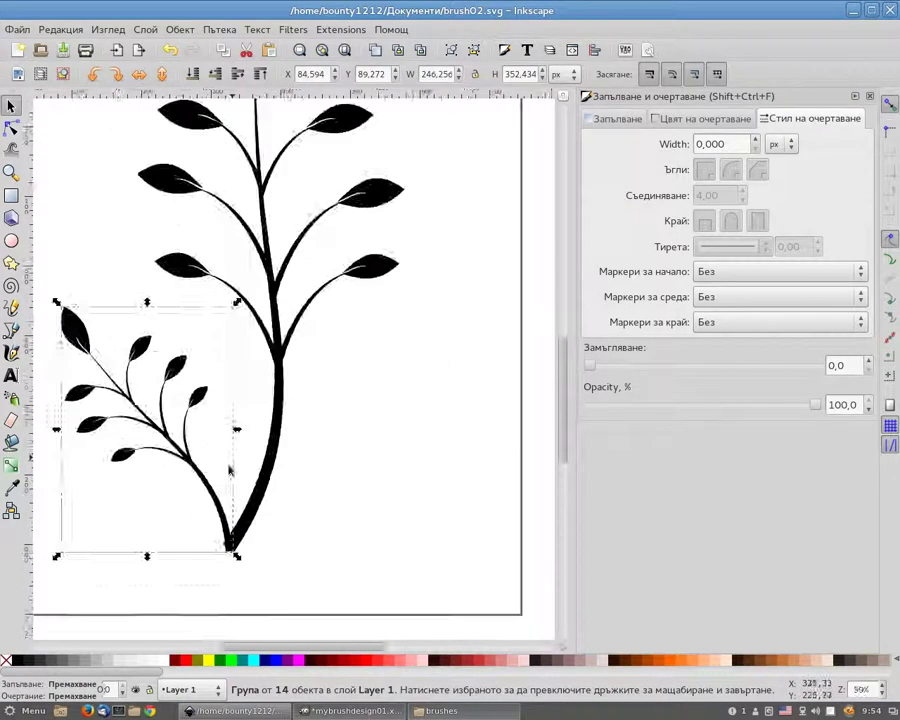
pyautogui.keyDown('ctrl'); pyautogui.scroll(2, 230, 462); pyautogui.keyUp('ctrl')
pyautogui.moveTo(237, 569); pyautogui.dragTo(245, 542)
pyautogui.keyDown('ctrl'); pyautogui.scroll(-2, 253, 552); pyautogui.keyUp('ctrl')
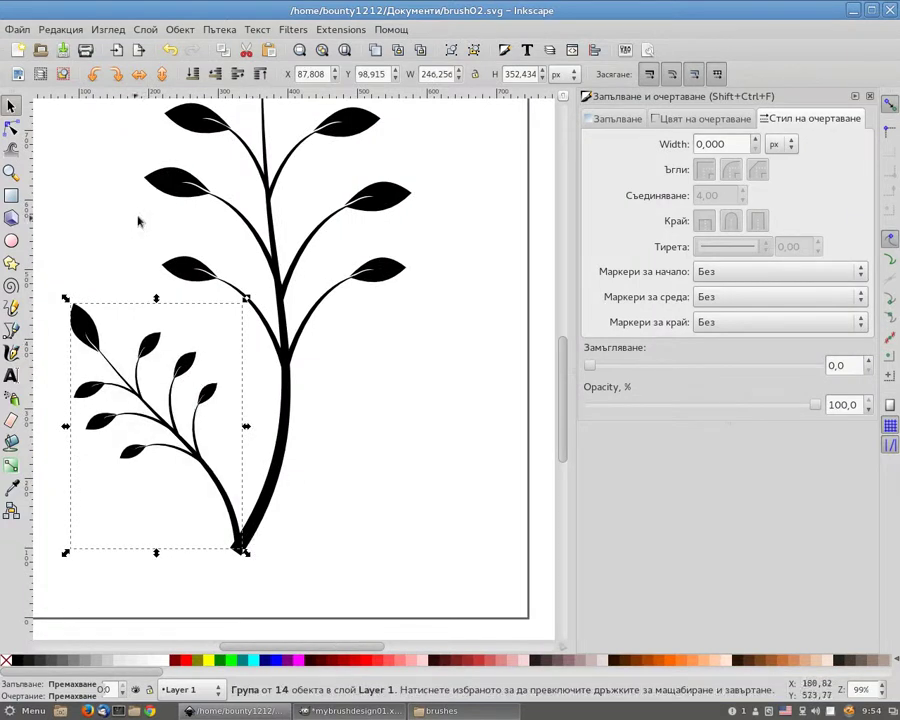
# - Duplicate the small side branch and flip the copy to face right
pyautogui.hotkey('ctrl', 'd')
pyautogui.press('h')
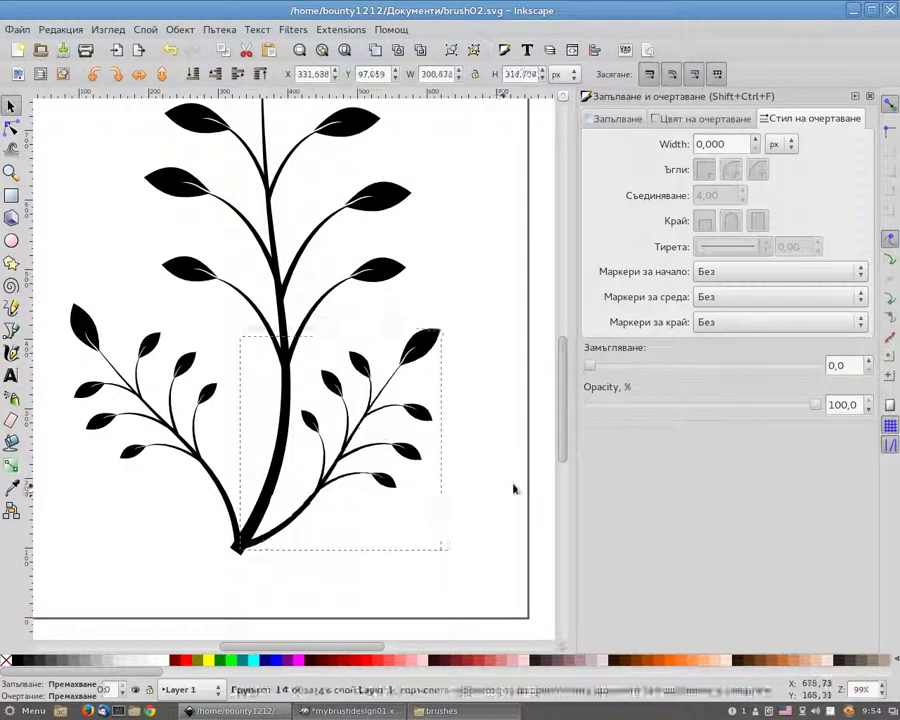
pyautogui.keyDown('ctrl'); pyautogui.scroll(-3, 474, 518); pyautogui.keyUp('ctrl')
pyautogui.keyDown('ctrl'); pyautogui.scroll(2, 478, 516); pyautogui.keyUp('ctrl')
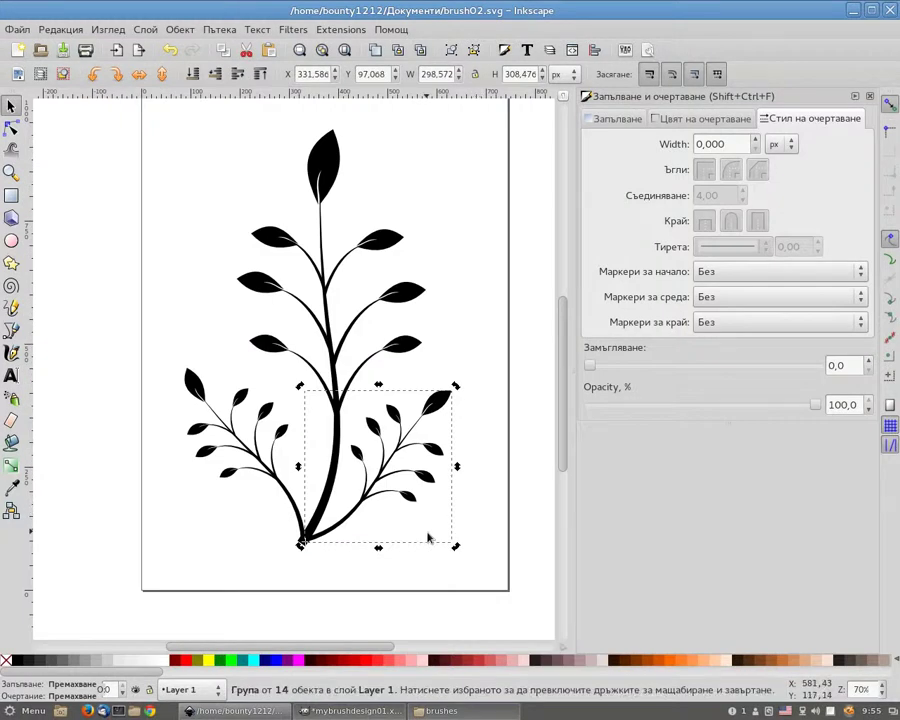
pyautogui.keyDown('ctrl'); pyautogui.scroll(-1, 428, 538); pyautogui.keyUp('ctrl')
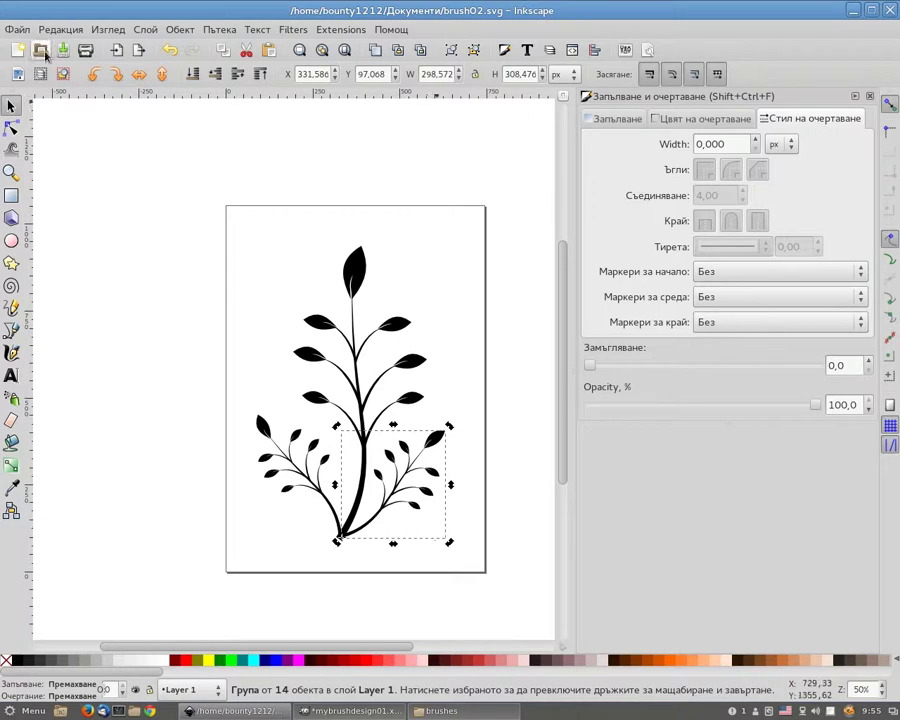
# - Save the plant drawing under the new name leafbranch01.svg in Documents
pyautogui.click(14, 29)
pyautogui.click(48, 145)
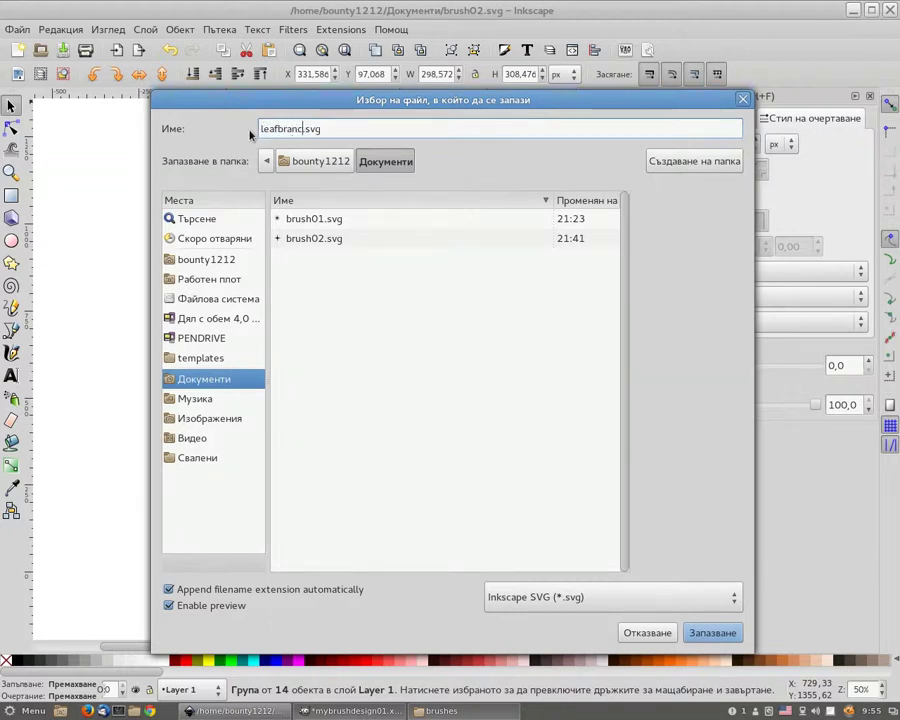
pyautogui.write('h01')
pyautogui.press('Return')
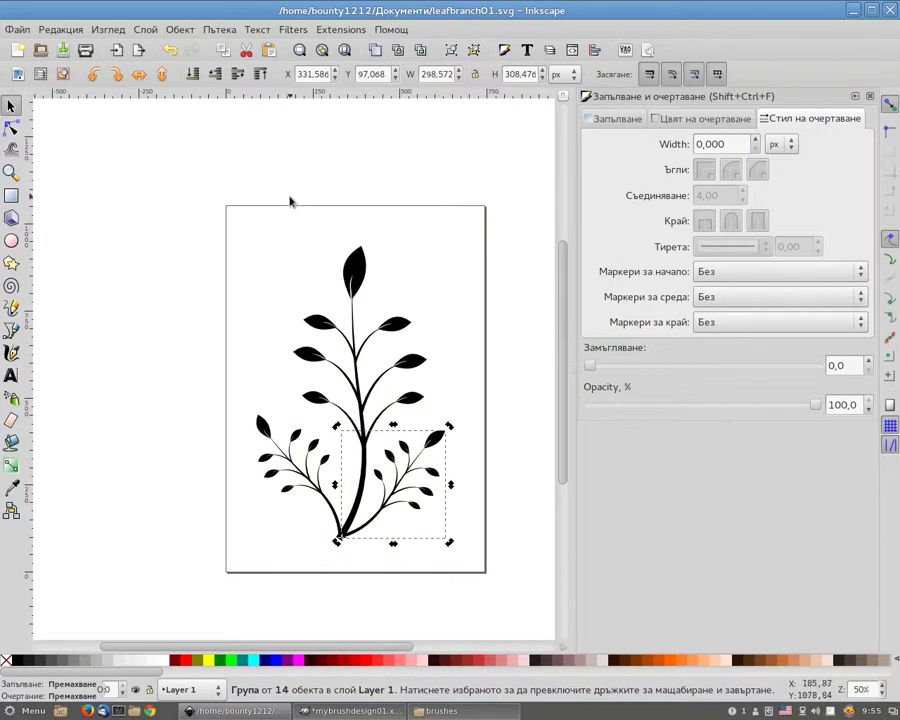
# - Draw a new curled path beside the page and bend it into an S-curve
pyautogui.click(61, 220)
pyautogui.moveTo(94, 264); pyautogui.dragTo(60, 290)
pyautogui.press('Return')
pyautogui.click(20, 127)
pyautogui.moveTo(66, 176); pyautogui.dragTo(112, 166)
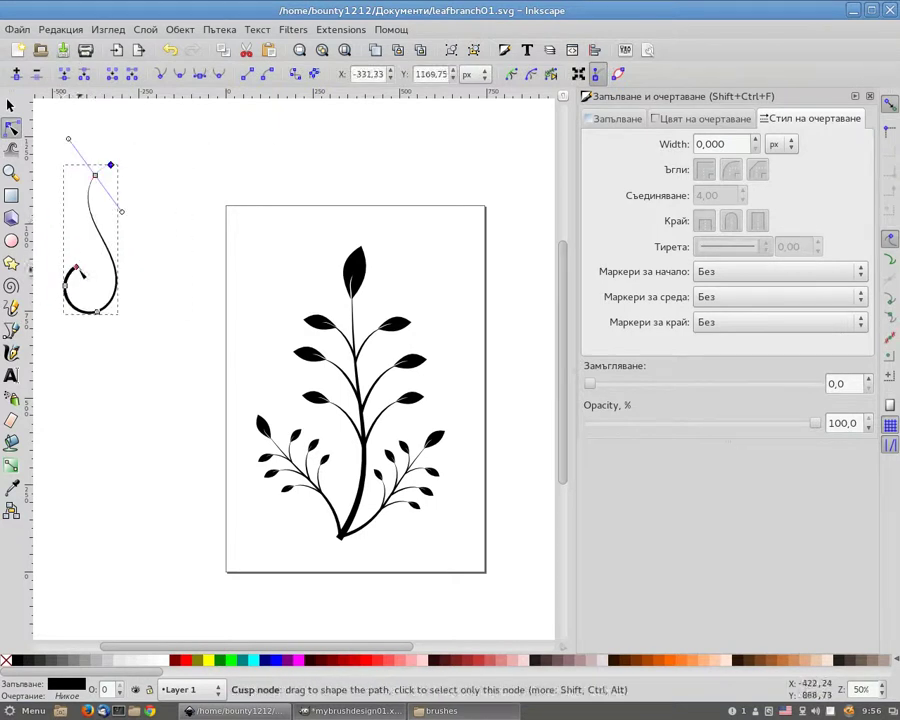
pyautogui.moveTo(80, 271); pyautogui.dragTo(69, 276)
# - Move the curve lower right, delete its bottom node, and refine it into a gentle arc
pyautogui.click(11, 106)
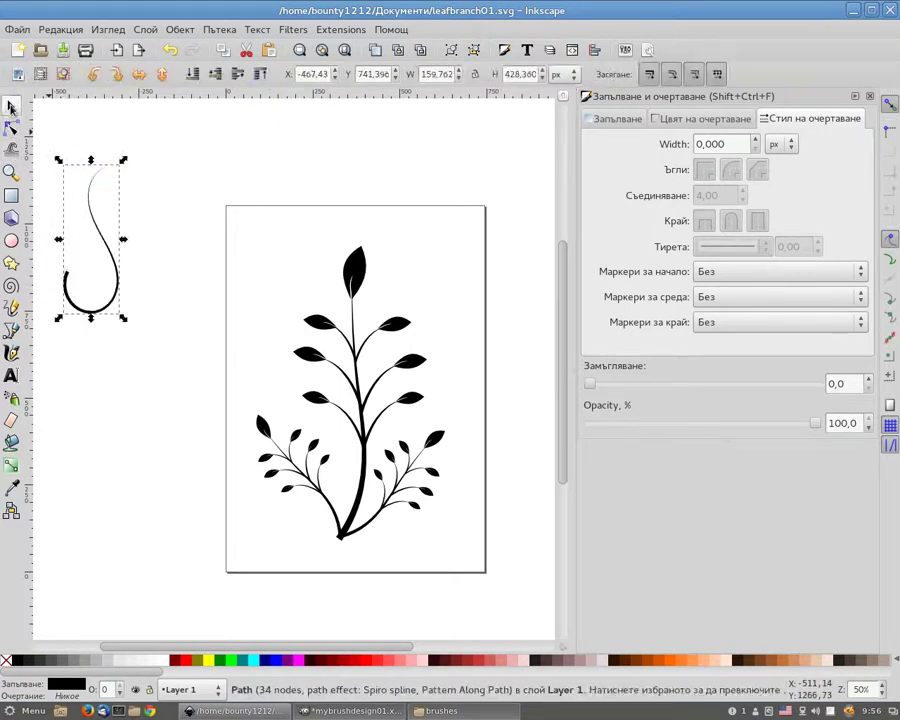
pyautogui.moveTo(125, 295); pyautogui.dragTo(157, 325)
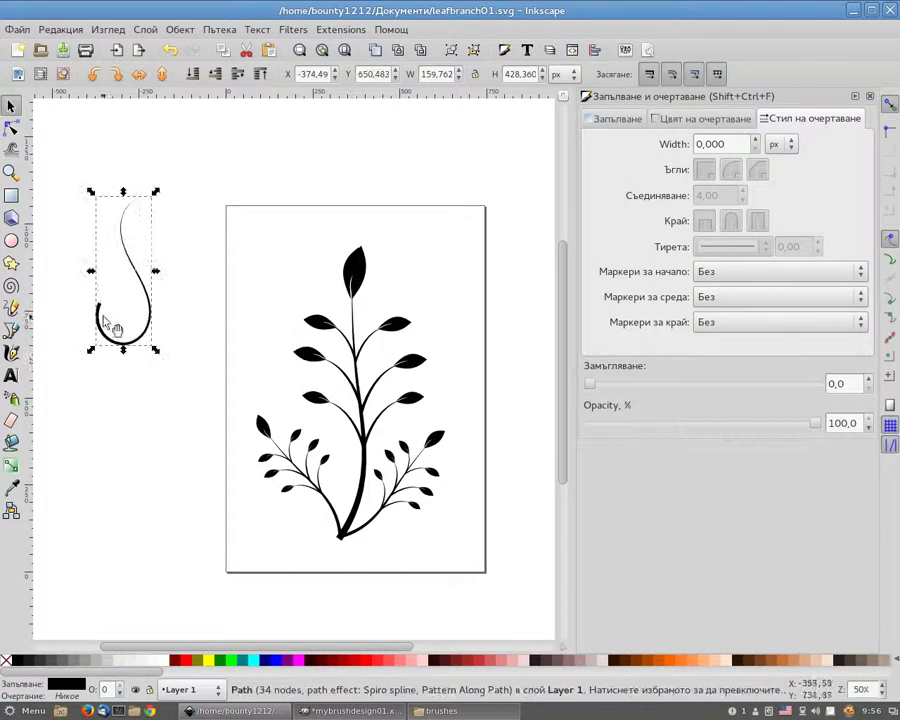
pyautogui.doubleClick(100, 303)
pyautogui.click(99, 305)
pyautogui.click(36, 75)
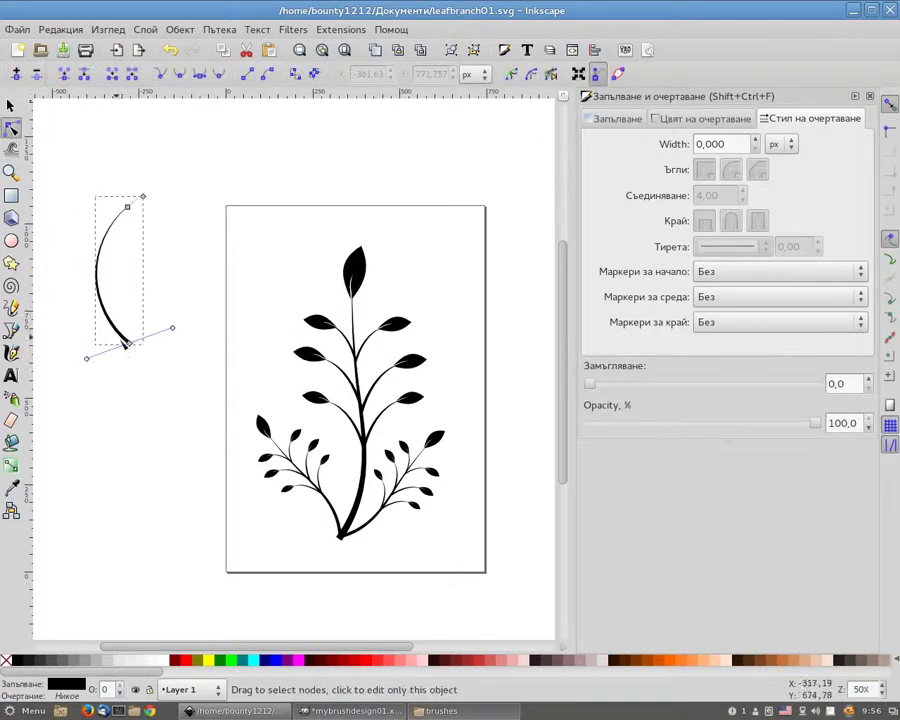
pyautogui.moveTo(131, 344); pyautogui.dragTo(121, 317)
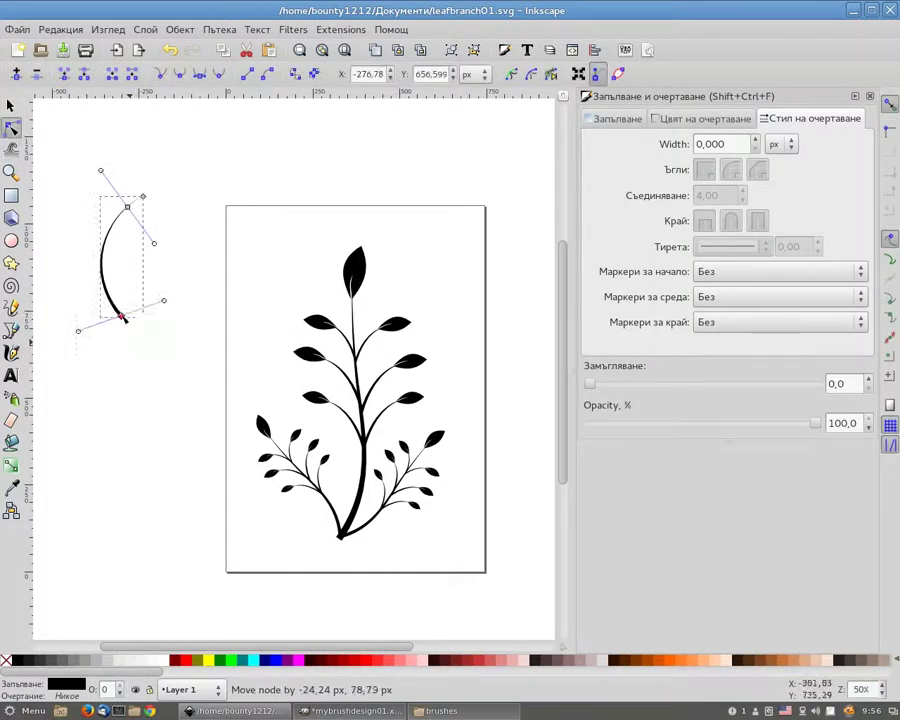
pyautogui.scroll(3, 120, 320)
pyautogui.scroll(2, 160, 290)
pyautogui.scroll(-3, 190, 320)
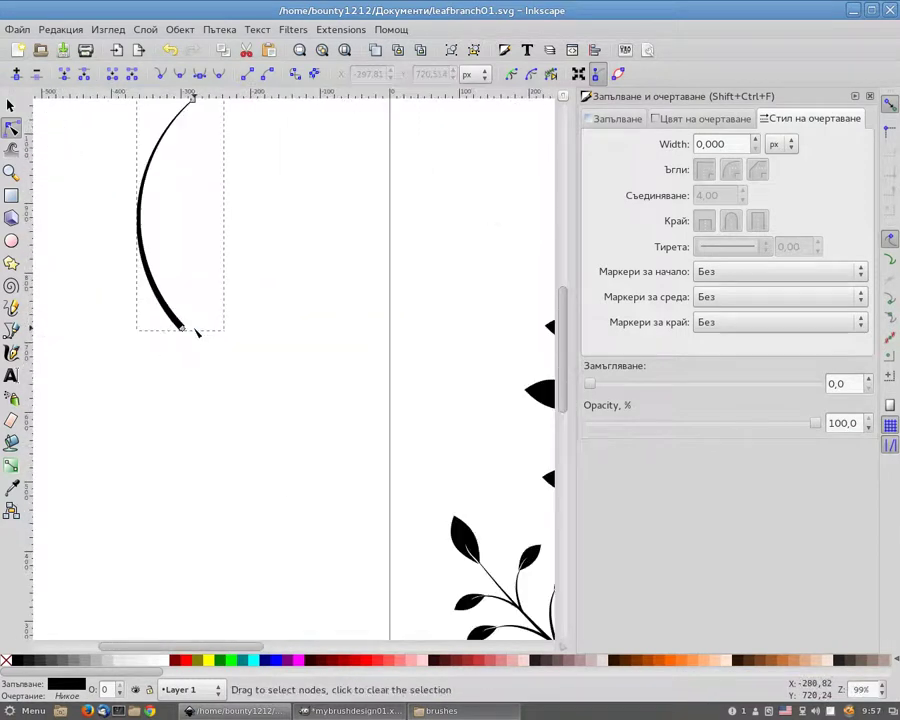
pyautogui.scroll(2, 200, 320)
pyautogui.moveTo(215, 202); pyautogui.dragTo(184, 296)
pyautogui.scroll(-5, 264, 350)
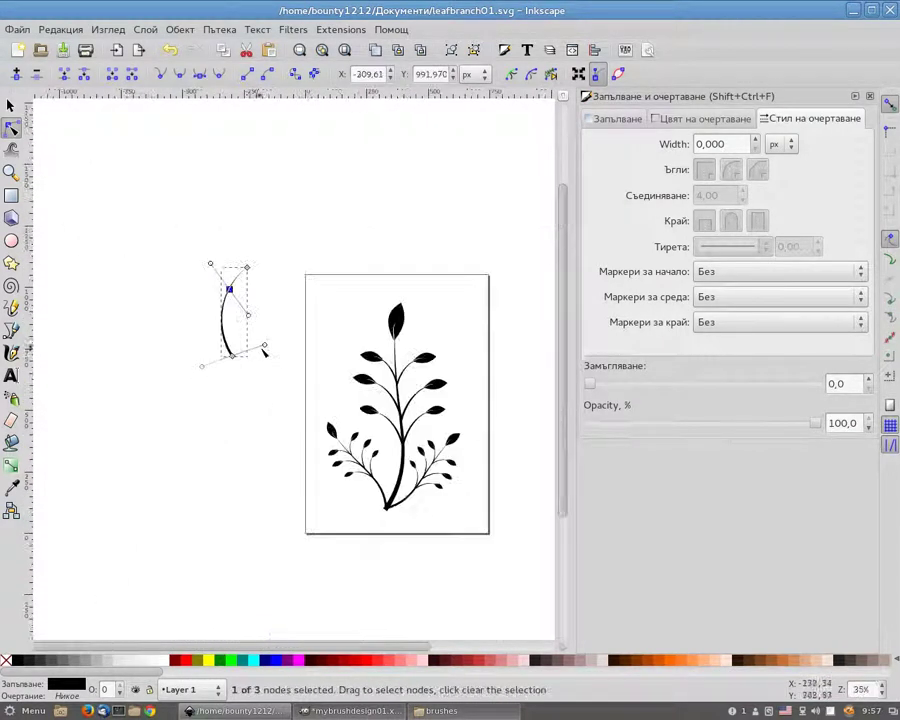
# - Move the curve onto the plant's stem and tilt it to lean along the stem
pyautogui.click(12, 106)
pyautogui.moveTo(233, 358); pyautogui.dragTo(417, 401)
pyautogui.scroll(4, 425, 380)
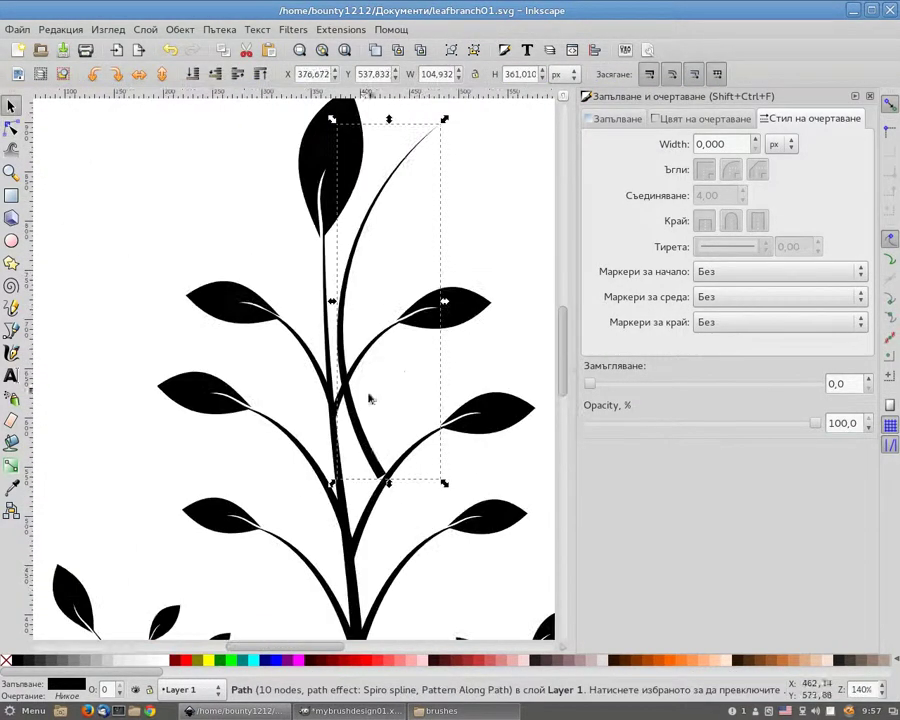
pyautogui.click(443, 487)
pyautogui.click(383, 474)
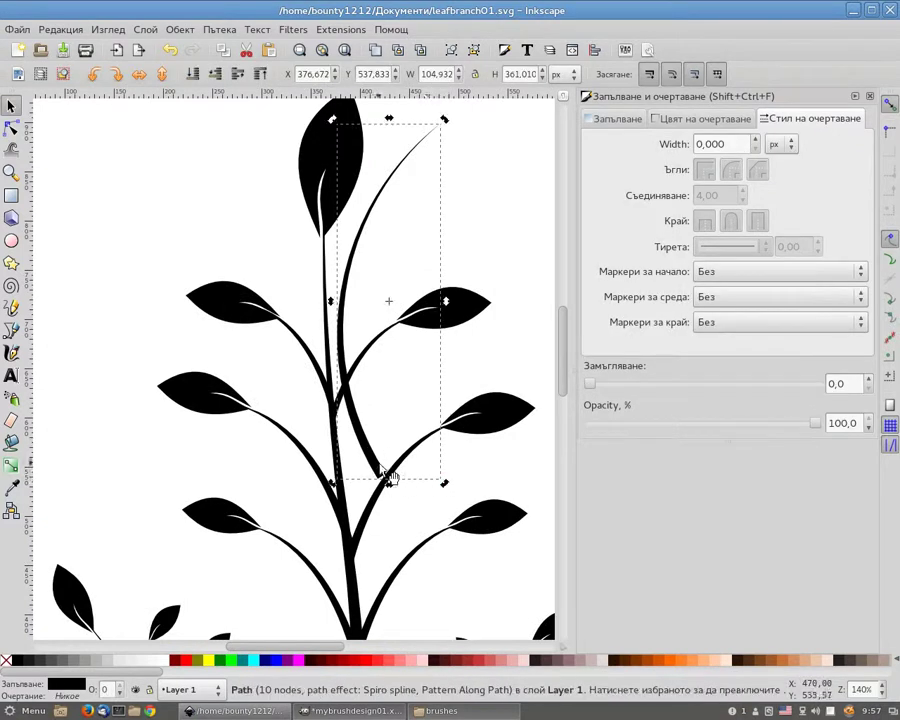
pyautogui.moveTo(388, 478); pyautogui.dragTo(396, 536)
pyautogui.moveTo(350, 372); pyautogui.dragTo(348, 392)
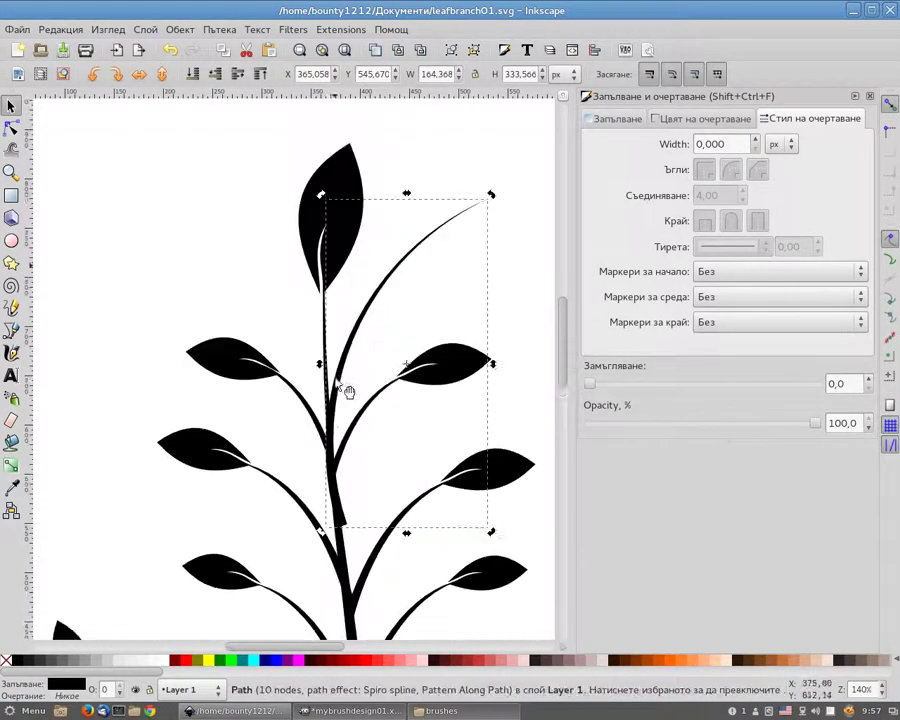
# - Reshape the curve's nodes so its bottom sits on the stem and it bends like a branch
pyautogui.press('n')
pyautogui.moveTo(398, 266); pyautogui.dragTo(420, 287)
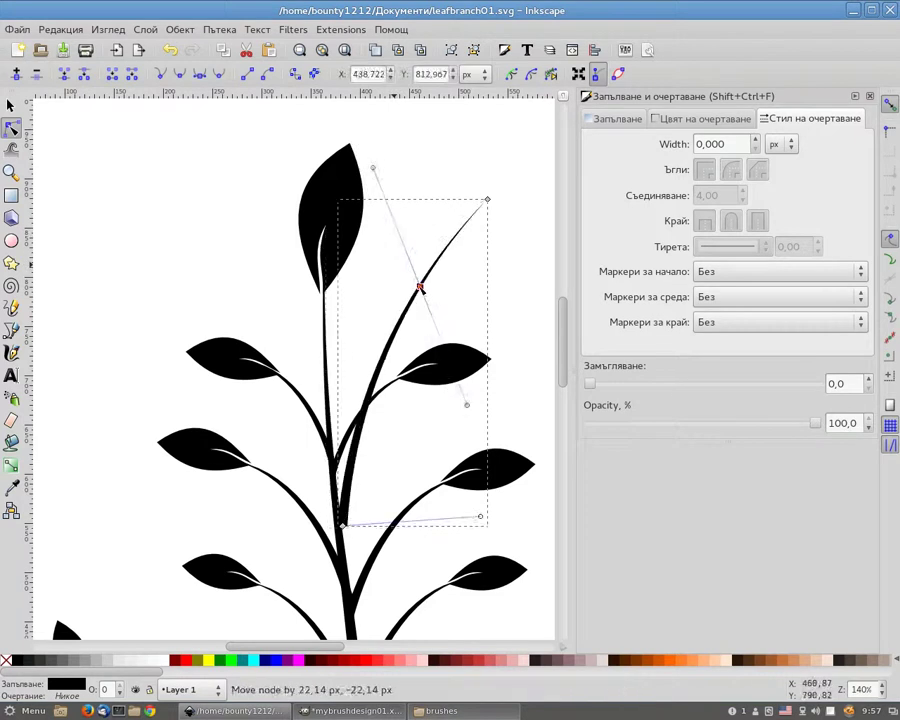
pyautogui.moveTo(343, 527); pyautogui.dragTo(343, 578)
pyautogui.moveTo(489, 202); pyautogui.dragTo(452, 215)
pyautogui.moveTo(420, 287); pyautogui.dragTo(392, 286)
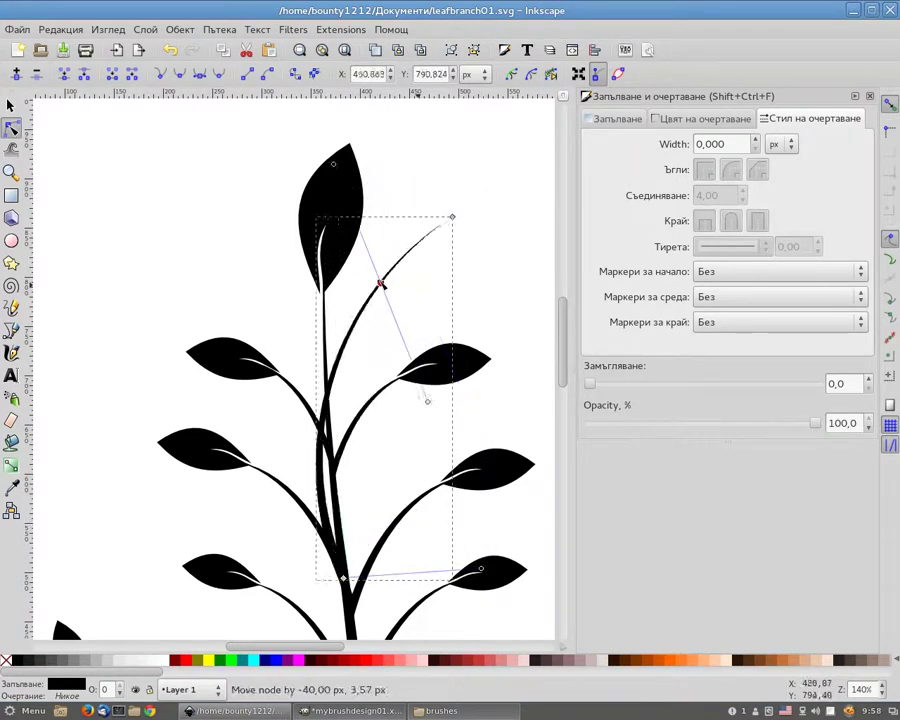
pyautogui.scroll(1, 334, 500)
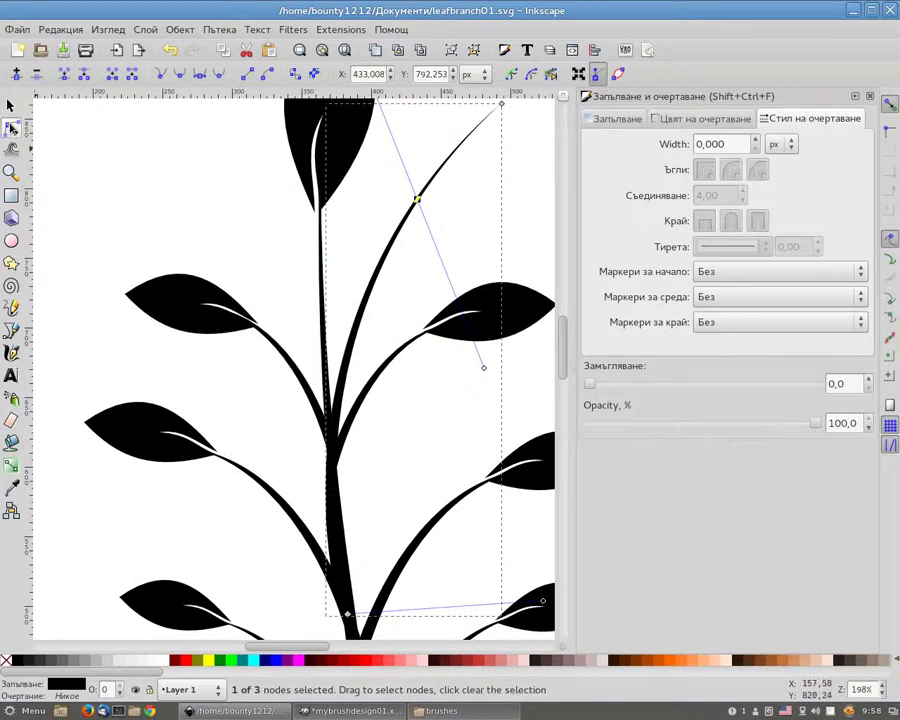
# - Move the new branch lower on the stem and adjust its upper and bottom nodes
pyautogui.press('s')
pyautogui.scroll(-2, 350, 530)
pyautogui.moveTo(370, 453); pyautogui.dragTo(378, 575)
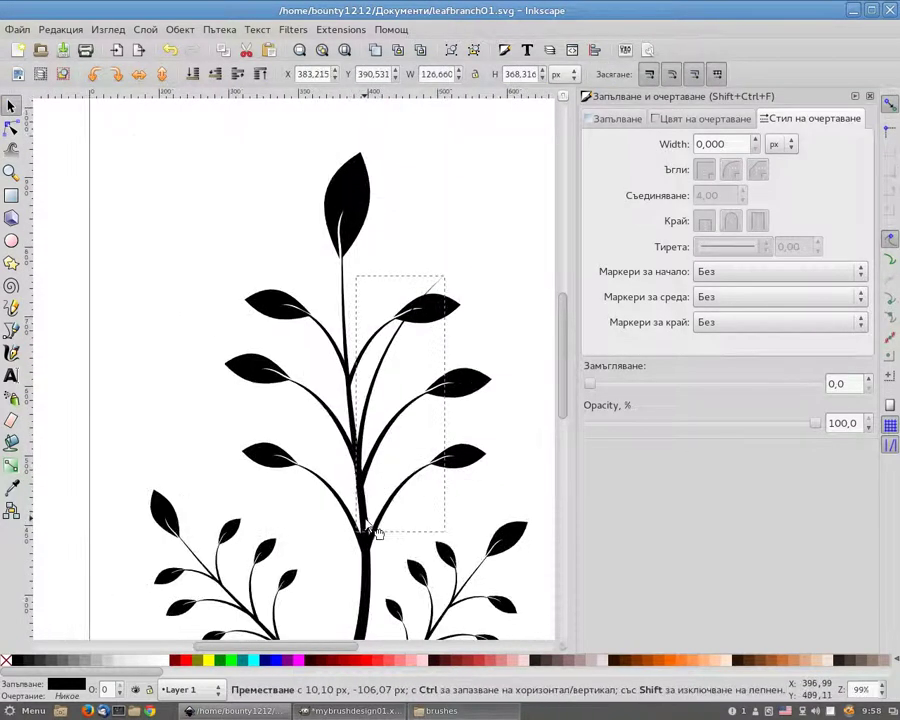
pyautogui.click(11, 127)
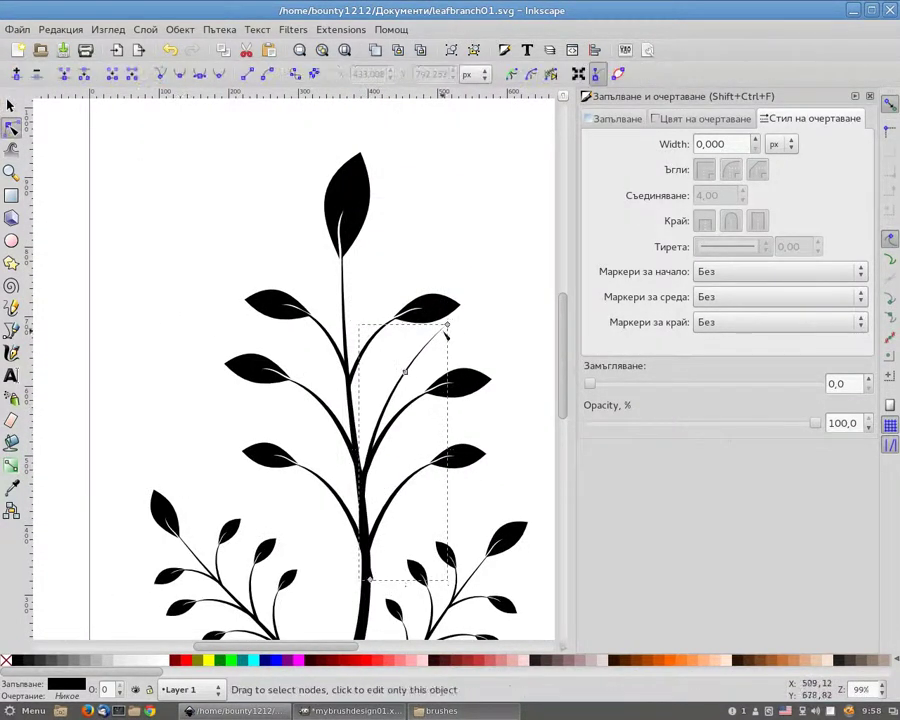
pyautogui.moveTo(476, 194)
pyautogui.mouseDown()
pyautogui.moveTo(425, 425)
pyautogui.moveTo(297, 301)
pyautogui.moveTo(463, 326)
pyautogui.mouseUp()
pyautogui.moveTo(368, 580)
pyautogui.mouseDown()
pyautogui.moveTo(388, 420)
pyautogui.moveTo(364, 597)
pyautogui.mouseUp()
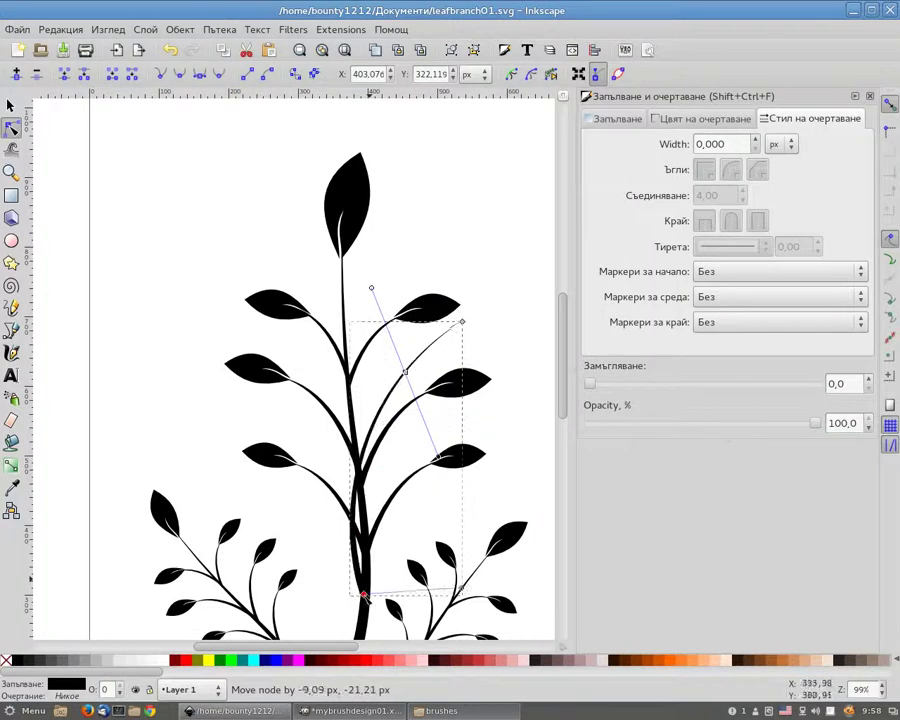
# - Set the new branch's base on the stem and lengthen it upward
pyautogui.moveTo(462, 322); pyautogui.dragTo(456, 107)
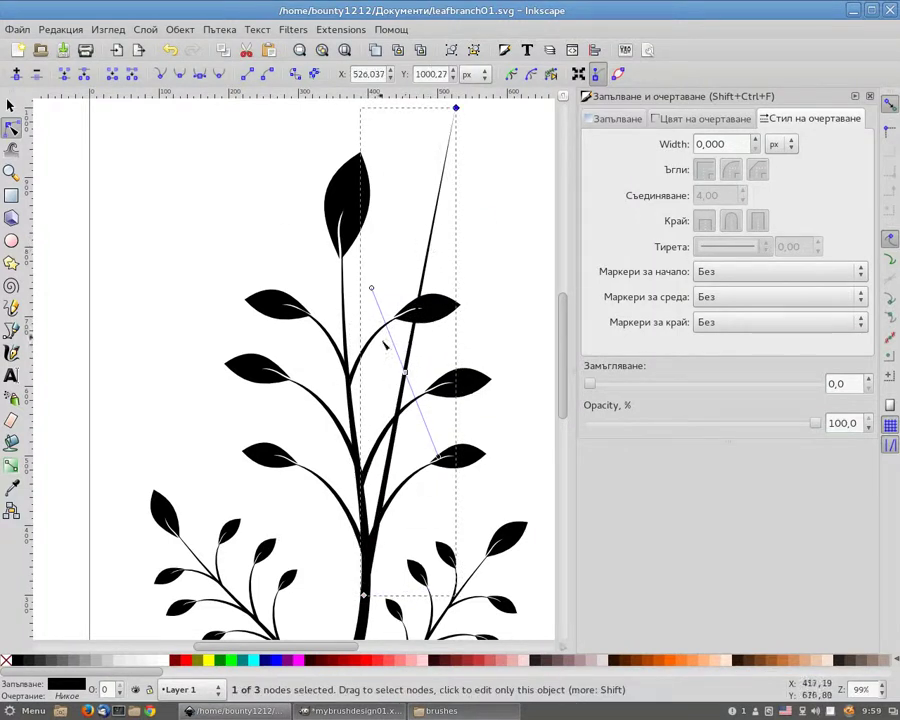
pyautogui.moveTo(404, 372); pyautogui.dragTo(481, 567)
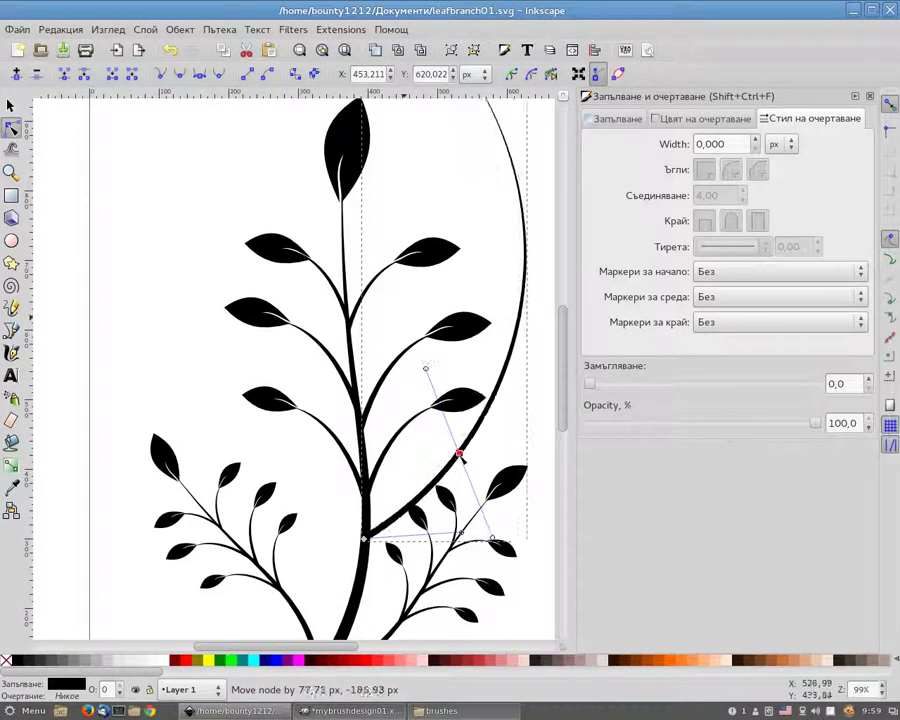
pyautogui.scroll(3, 460, 255)
pyautogui.moveTo(458, 251)
pyautogui.mouseDown()
pyautogui.moveTo(358, 250)
pyautogui.moveTo(431, 295)
pyautogui.mouseUp()
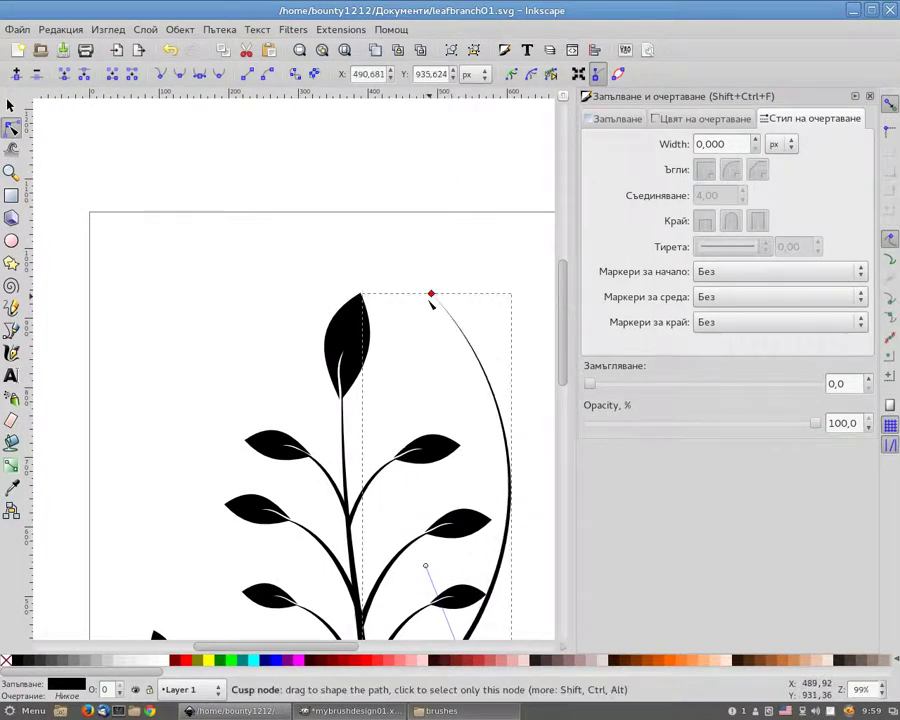
pyautogui.scroll(-3, 467, 520)
pyautogui.moveTo(462, 512); pyautogui.dragTo(455, 501)
pyautogui.scroll(-2, 462, 510)
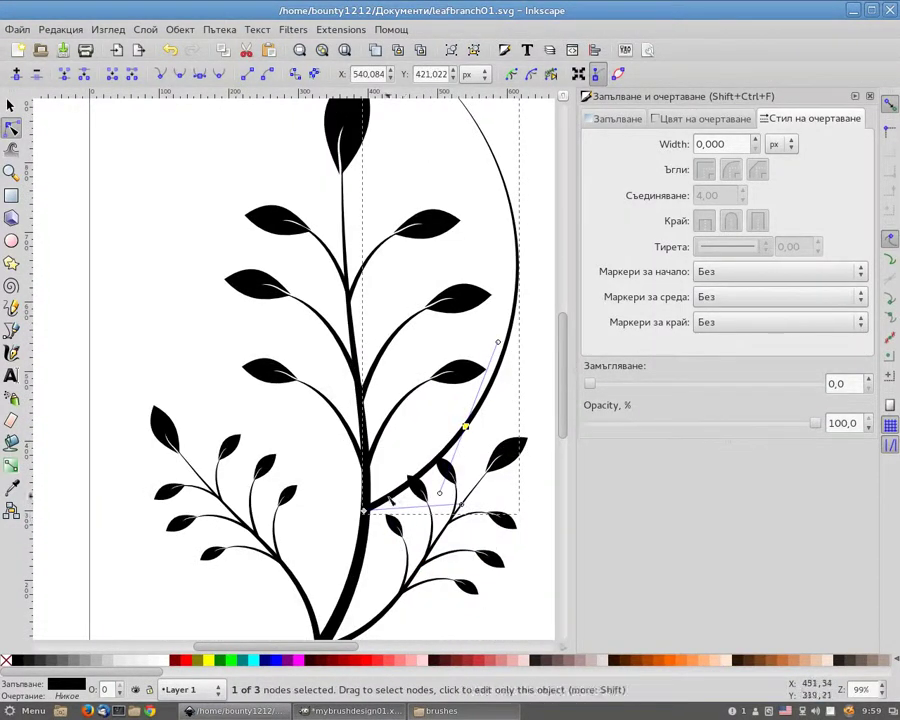
# - Zoom in on the lower branch and bend its nodes into a new curve
pyautogui.click(219, 29)
pyautogui.press('Escape')
pyautogui.scroll(3, 447, 491)
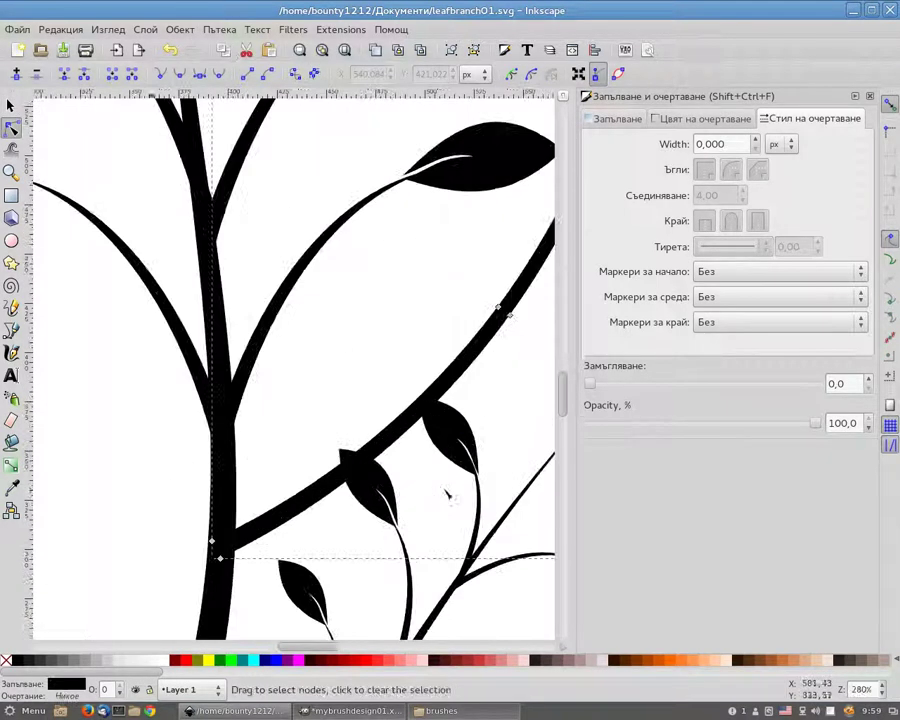
pyautogui.click(350, 455)
pyautogui.moveTo(350, 455)
pyautogui.mouseDown()
pyautogui.moveTo(383, 455)
pyautogui.moveTo(345, 412)
pyautogui.mouseUp()
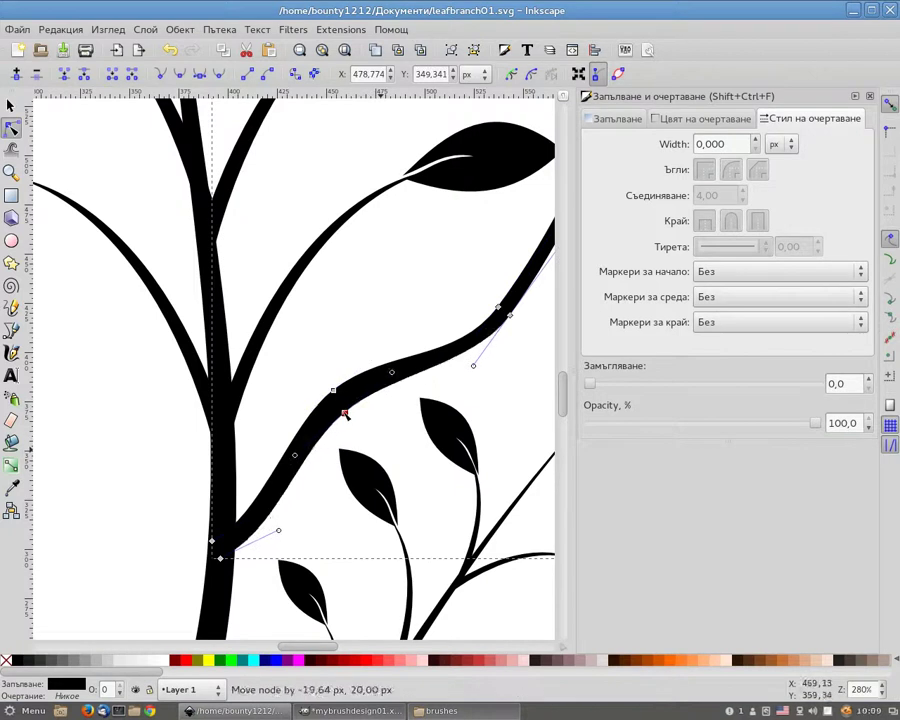
pyautogui.scroll(-4, 438, 346)
pyautogui.scroll(1, 437, 355)
pyautogui.scroll(2, 380, 378)
pyautogui.scroll(3, 386, 360)
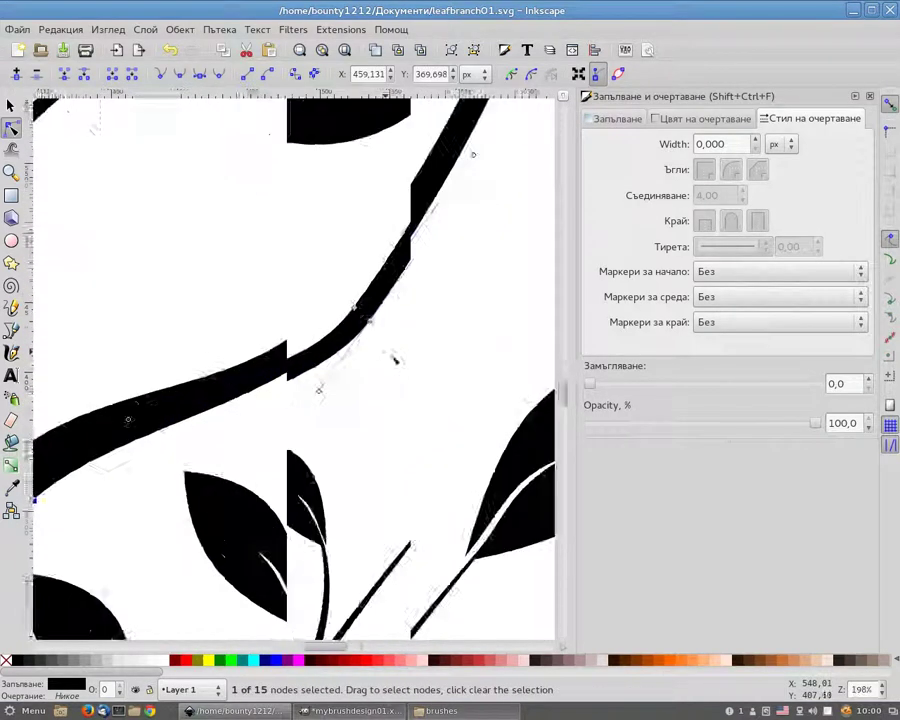
pyautogui.scroll(-3, 366, 350)
pyautogui.scroll(3, 265, 405)
pyautogui.moveTo(263, 405); pyautogui.dragTo(256, 386)
# - Adjust the right branch's nodes to refine its curvature
pyautogui.click(483, 259)
pyautogui.moveTo(412, 316); pyautogui.dragTo(430, 311)
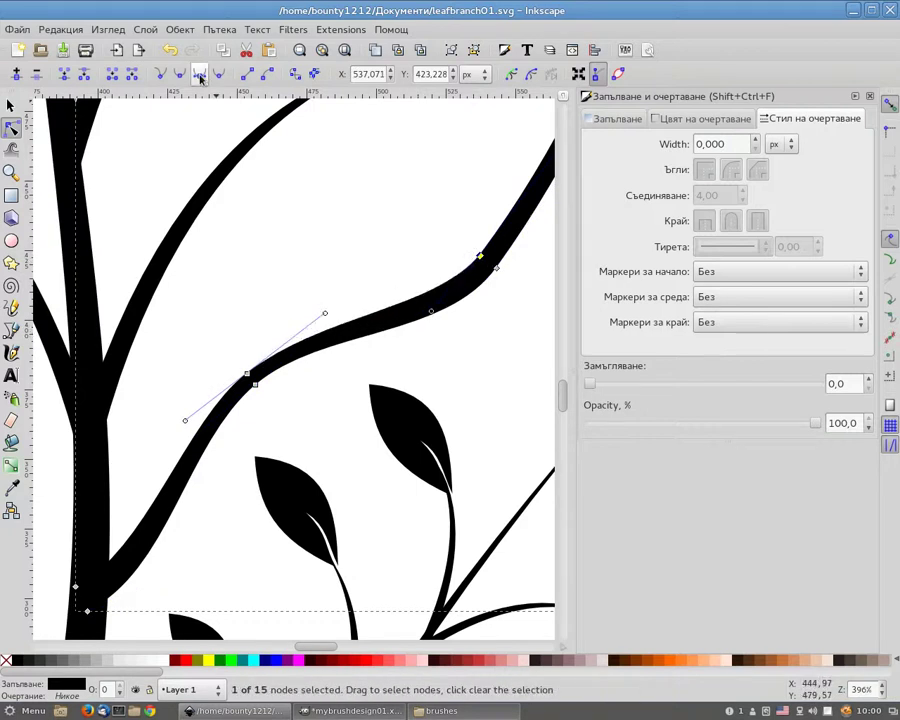
pyautogui.click(495, 266)
pyautogui.scroll(-2, 376, 294)
pyautogui.scroll(-2, 407, 280)
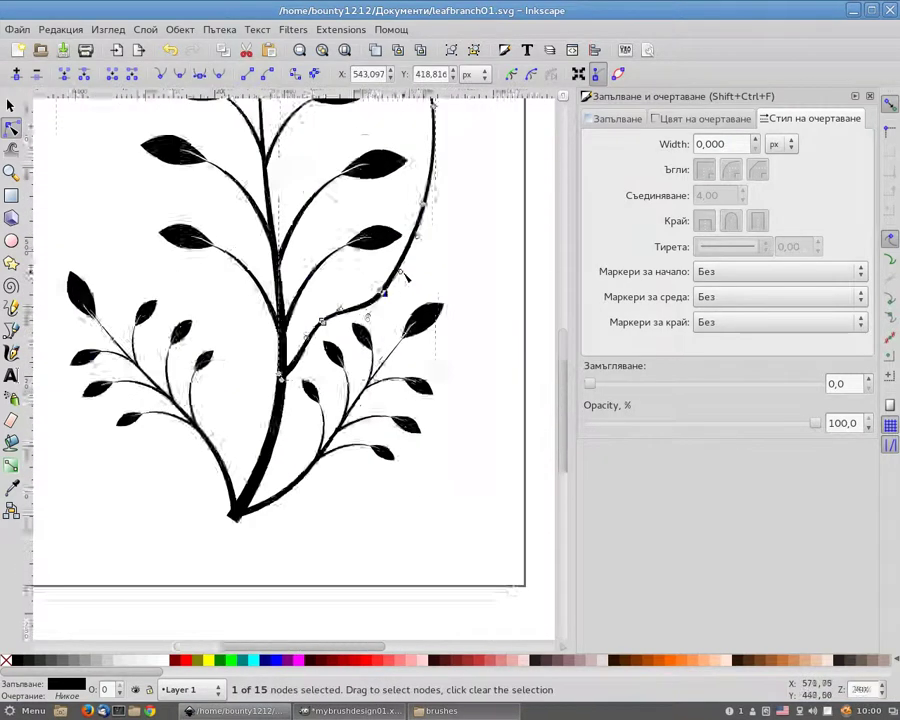
pyautogui.scroll(3, 405, 278)
pyautogui.moveTo(344, 324)
pyautogui.mouseDown()
pyautogui.moveTo(336, 316)
pyautogui.moveTo(356, 344)
pyautogui.mouseUp()
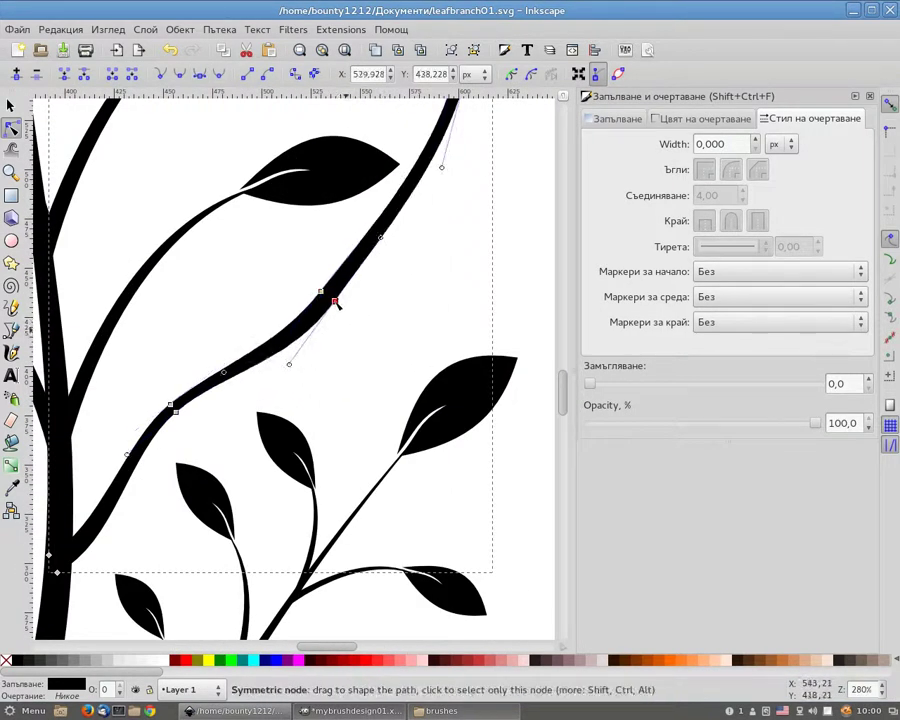
pyautogui.scroll(-3, 336, 304)
pyautogui.scroll(3, 340, 160)
pyautogui.scroll(-3, 340, 186)
pyautogui.scroll(2, 302, 127)
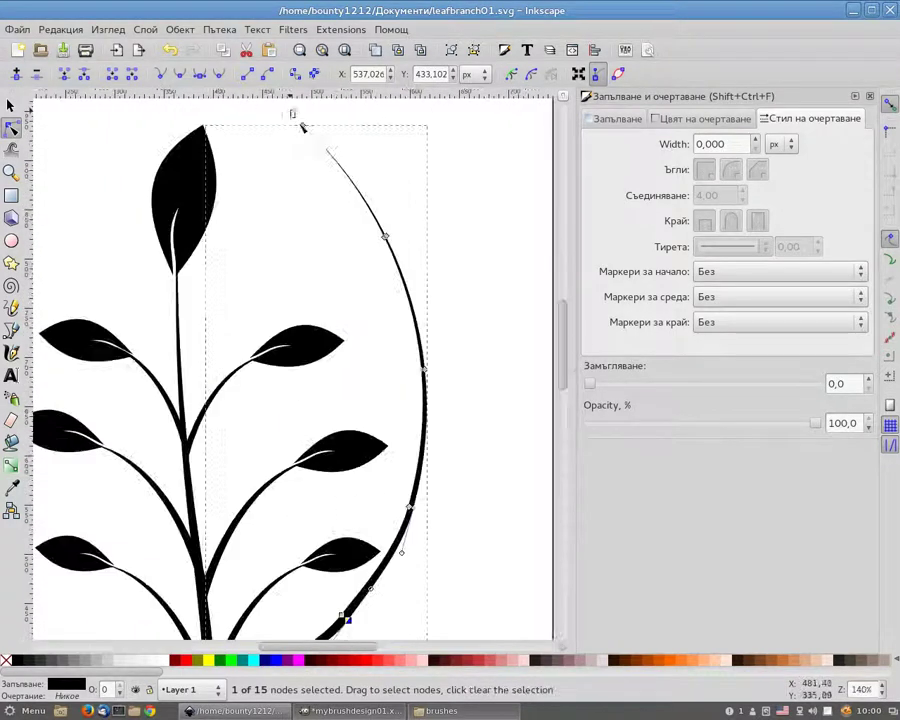
# - Pull the outer curve's top end up and left, then undo the upper segment reshaping
pyautogui.moveTo(302, 127); pyautogui.dragTo(222, 109)
pyautogui.moveTo(391, 213); pyautogui.dragTo(381, 236)
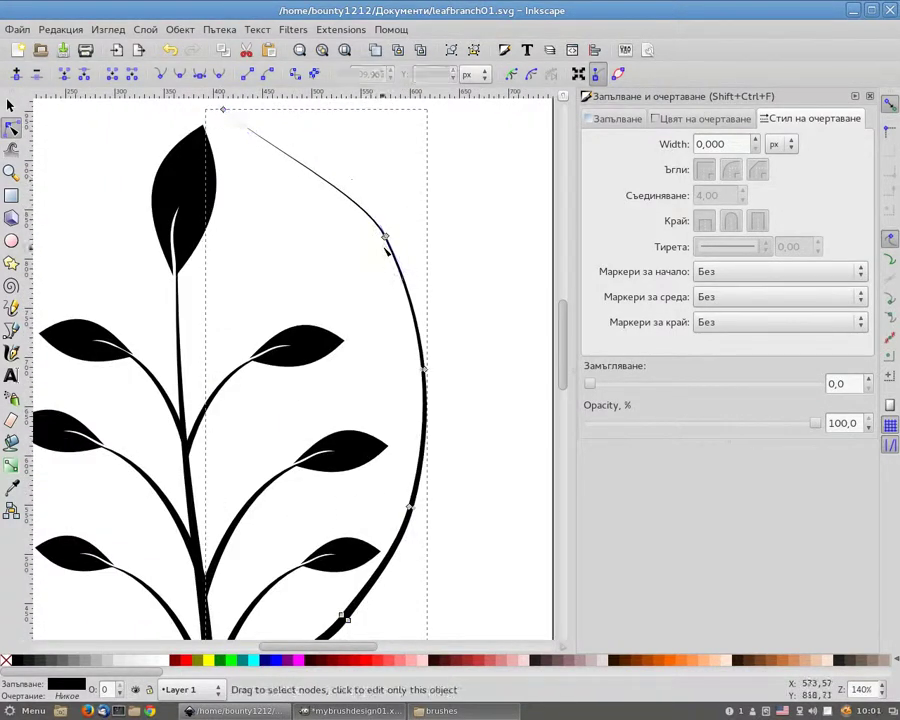
pyautogui.moveTo(372, 193)
pyautogui.mouseDown()
pyautogui.moveTo(350, 207)
pyautogui.moveTo(337, 190)
pyautogui.mouseUp()
pyautogui.hotkey('ctrl', 'z')
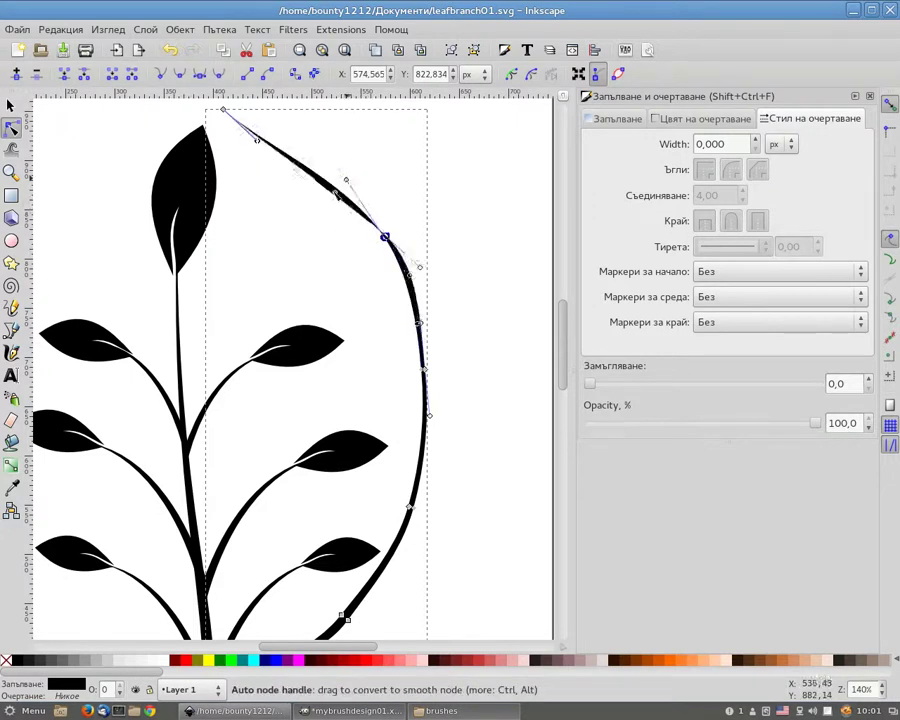
pyautogui.keyDown('ctrl'); pyautogui.scroll(2, 372, 246); pyautogui.keyUp('ctrl')
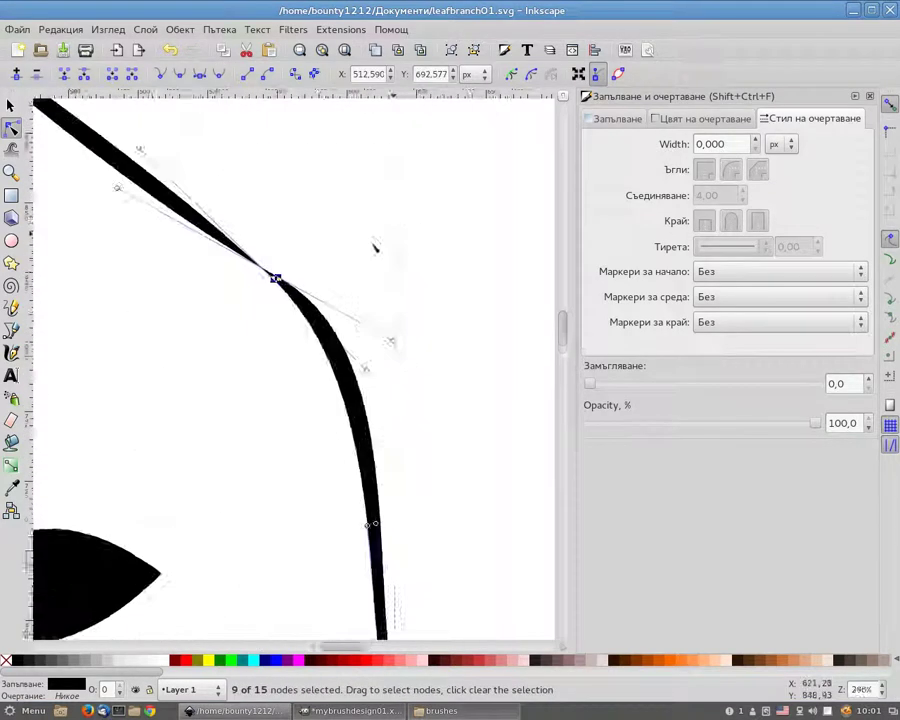
pyautogui.click(174, 49)
pyautogui.click(174, 49)
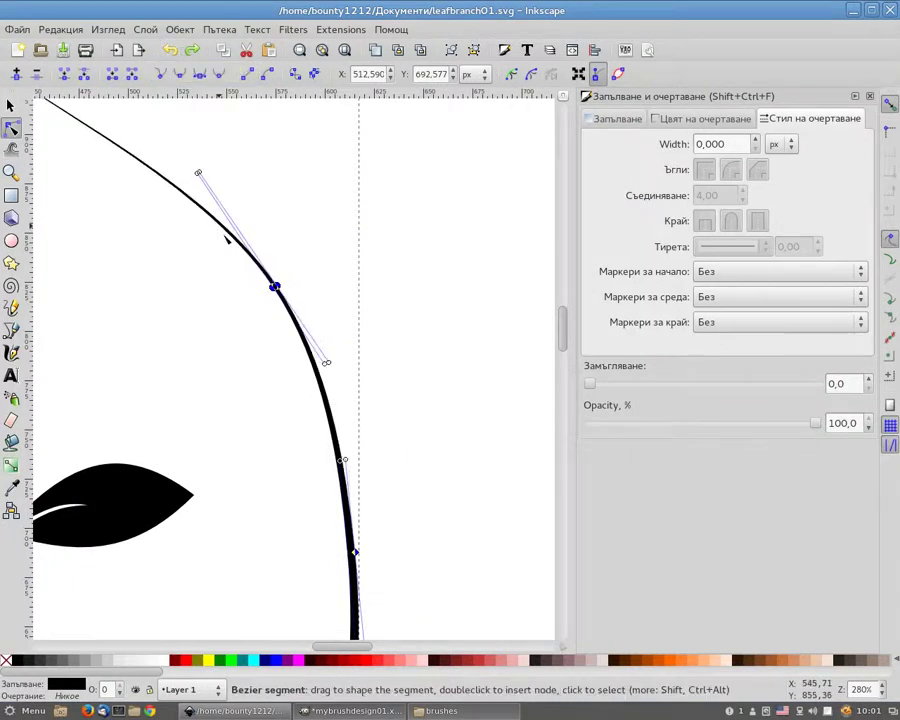
pyautogui.keyDown('ctrl'); pyautogui.scroll(2, 313, 327); pyautogui.keyUp('ctrl')
# - Move one more node to reshape the outer curve
pyautogui.moveTo(313, 327)
pyautogui.mouseDown()
pyautogui.moveTo(333, 320)
pyautogui.moveTo(323, 319)
pyautogui.mouseUp()
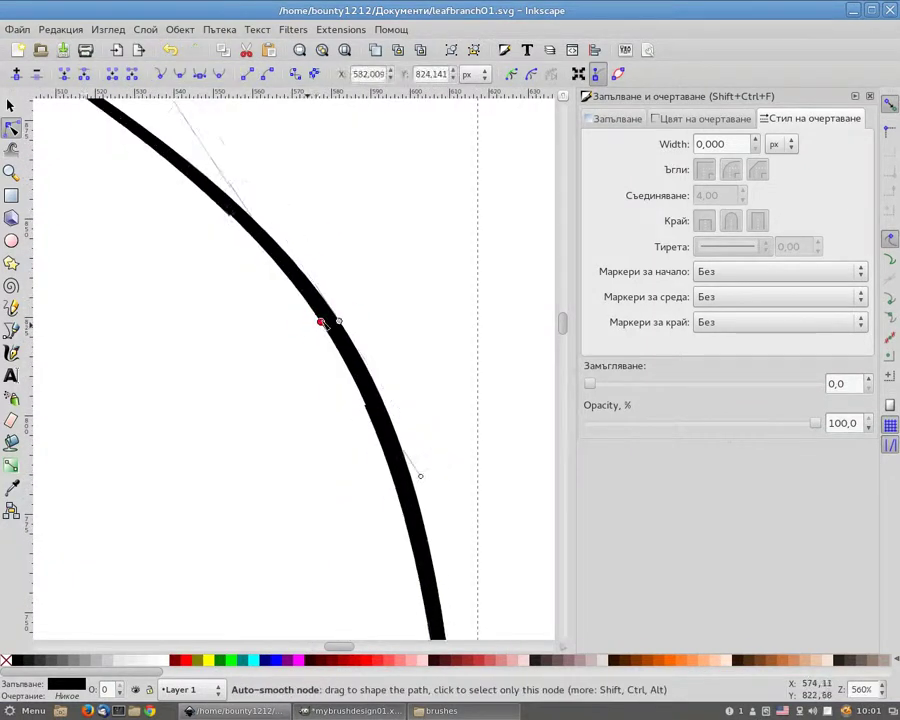
pyautogui.keyDown('ctrl'); pyautogui.scroll(-3, 384, 340); pyautogui.keyUp('ctrl')
pyautogui.keyDown('ctrl'); pyautogui.scroll(1, 382, 342); pyautogui.keyUp('ctrl')
pyautogui.keyDown('ctrl'); pyautogui.scroll(-2, 382, 342); pyautogui.keyUp('ctrl')
pyautogui.keyDown('ctrl'); pyautogui.scroll(-2, 380, 342); pyautogui.keyUp('ctrl')
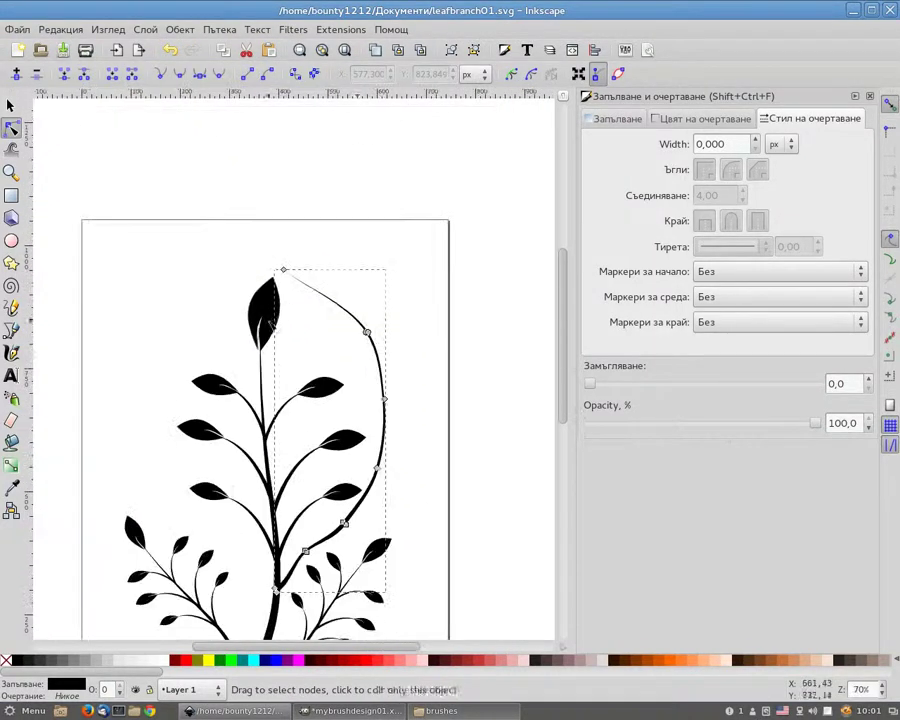
pyautogui.keyDown('ctrl'); pyautogui.scroll(2, 395, 410); pyautogui.keyUp('ctrl')
pyautogui.click(11, 105)
# - Delete the outer curve and save the drawing as leafbranch01.xcf in GIMP XCF maintaining layers format
pyautogui.press('Delete')
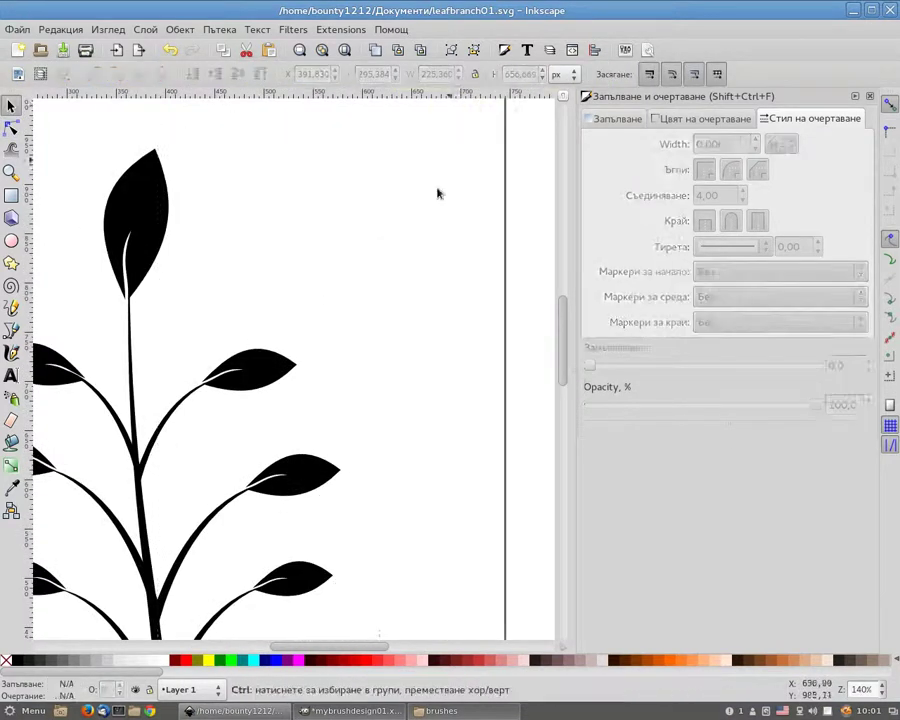
pyautogui.keyDown('ctrl'); pyautogui.scroll(-2, 436, 190); pyautogui.keyUp('ctrl')
pyautogui.click(17, 29)
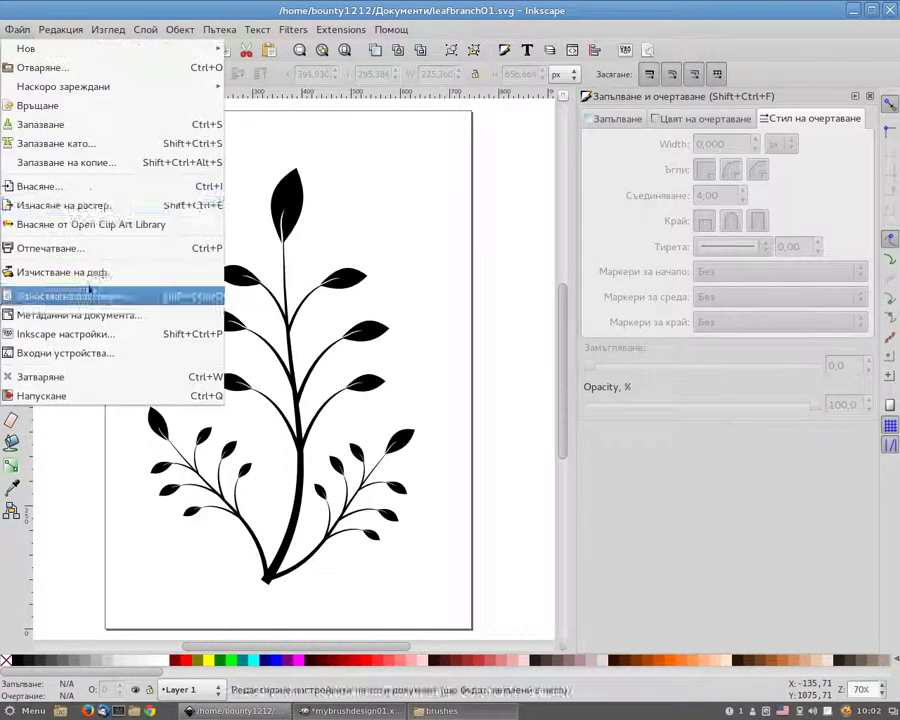
pyautogui.click(74, 146)
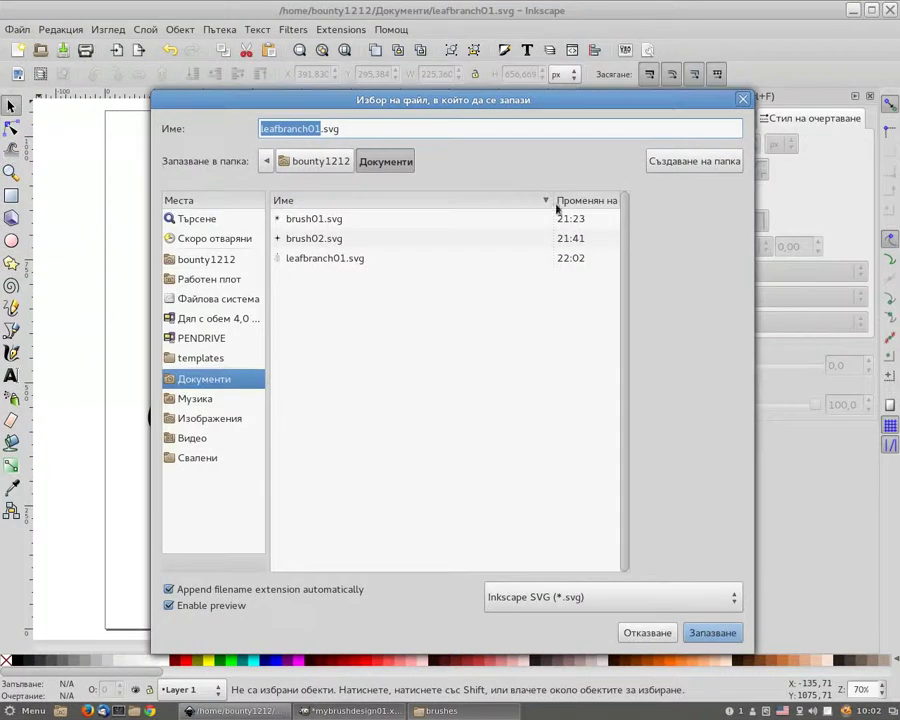
pyautogui.click(570, 597)
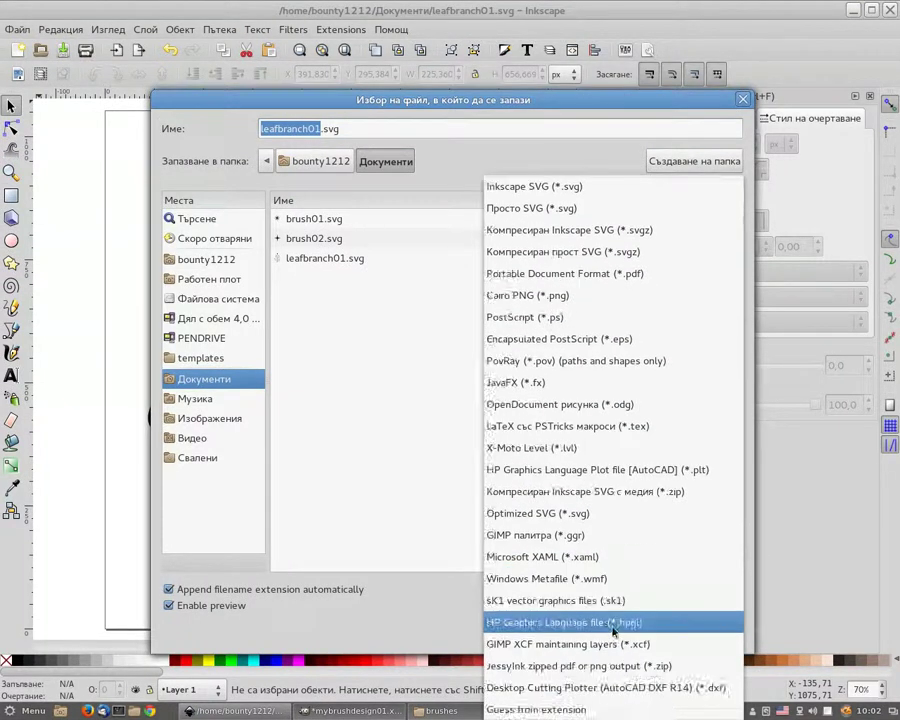
pyautogui.click(606, 646)
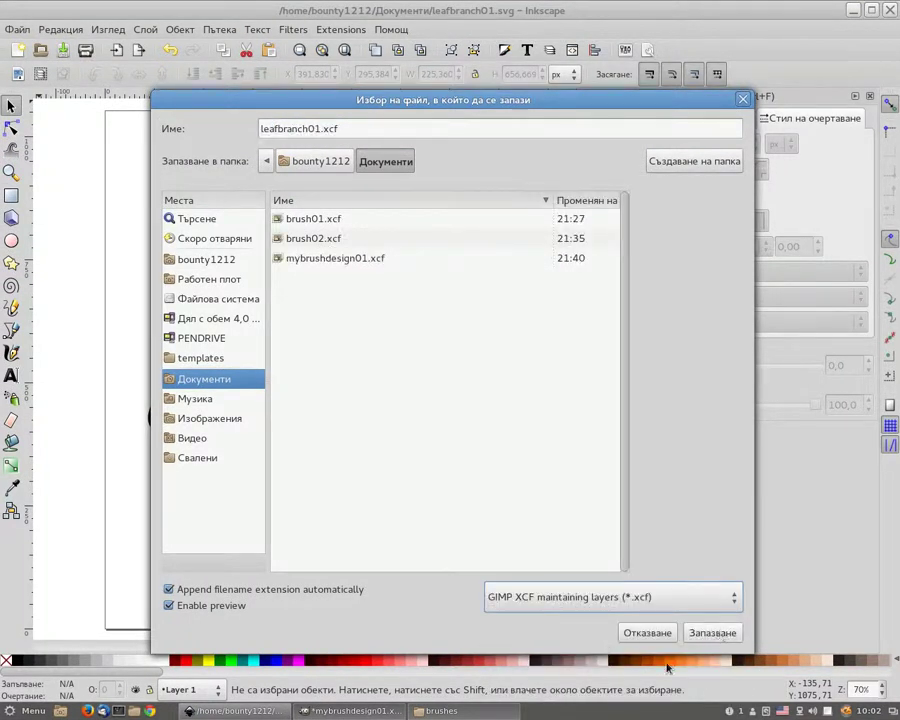
pyautogui.click(708, 634)
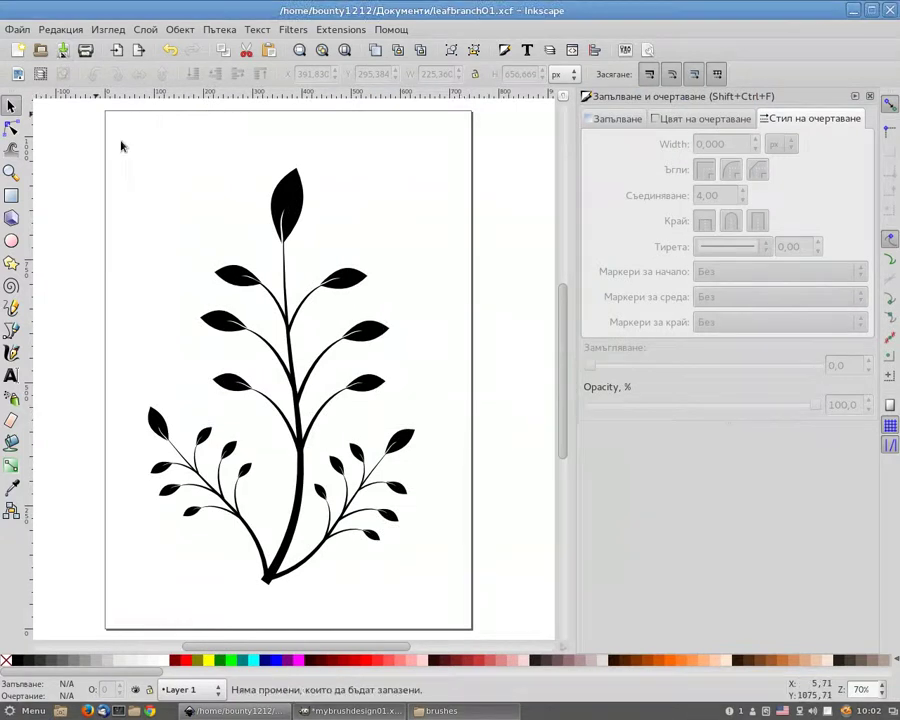
pyautogui.hotkey('alt', 'Tab')
# - Open leafbranch01.xcf in GIMP
pyautogui.click(17, 33)
pyautogui.click(50, 88)
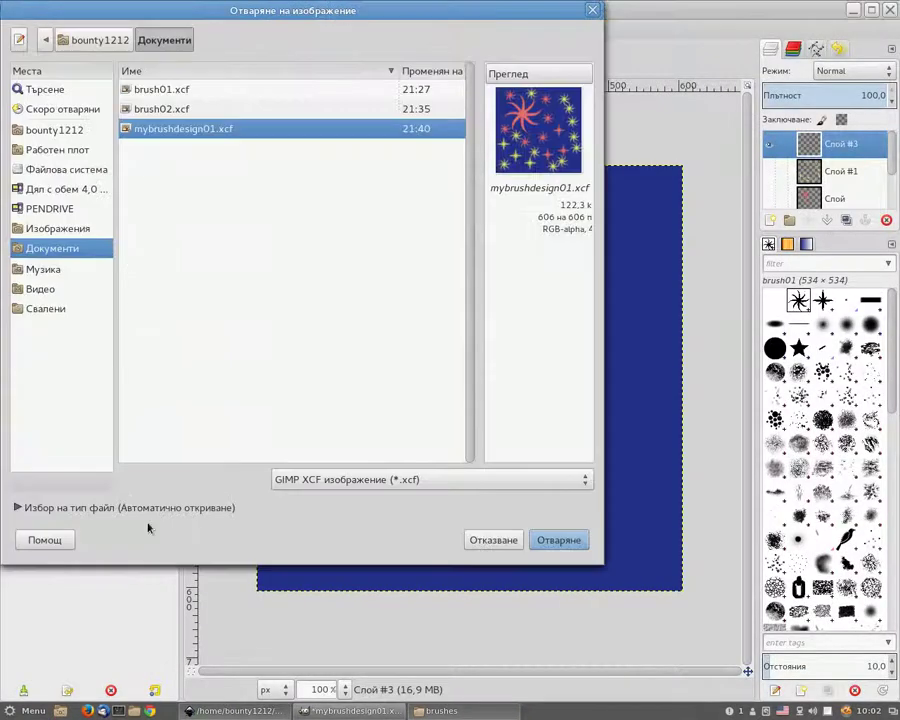
pyautogui.click(190, 41)
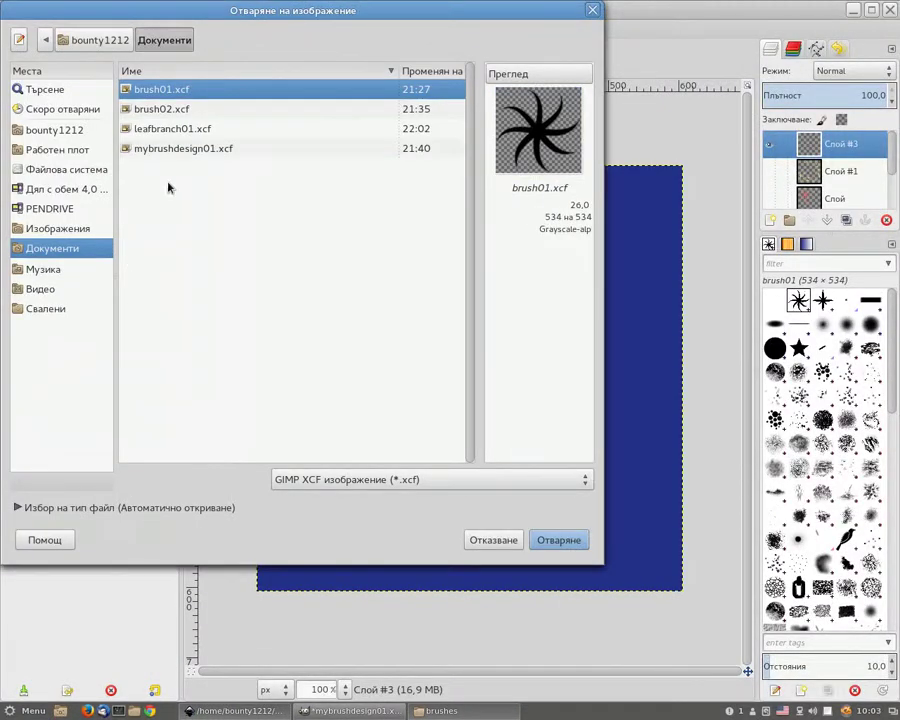
pyautogui.press('Down')
pyautogui.press('Down')
pyautogui.click(584, 548)
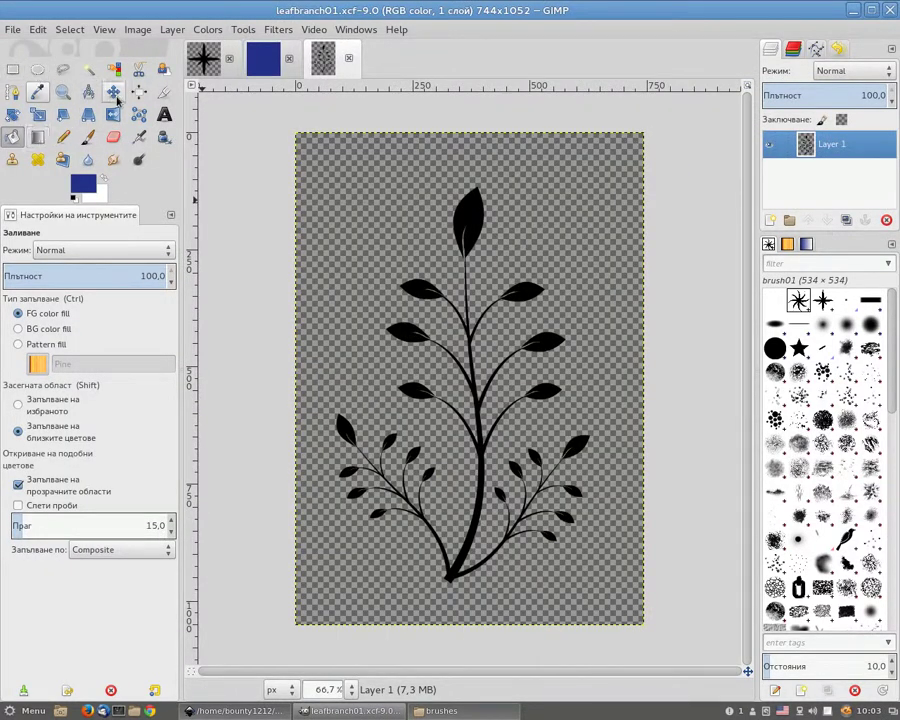
# - Crop the image tightly around the branch to 579×909
pyautogui.click(164, 91)
pyautogui.moveTo(307, 142); pyautogui.dragTo(631, 612)
pyautogui.moveTo(332, 357); pyautogui.dragTo(351, 357)
pyautogui.moveTo(614, 350); pyautogui.dragTo(580, 350)
pyautogui.moveTo(460, 161)
pyautogui.mouseDown()
pyautogui.moveTo(460, 188)
pyautogui.moveTo(458, 180)
pyautogui.mouseUp()
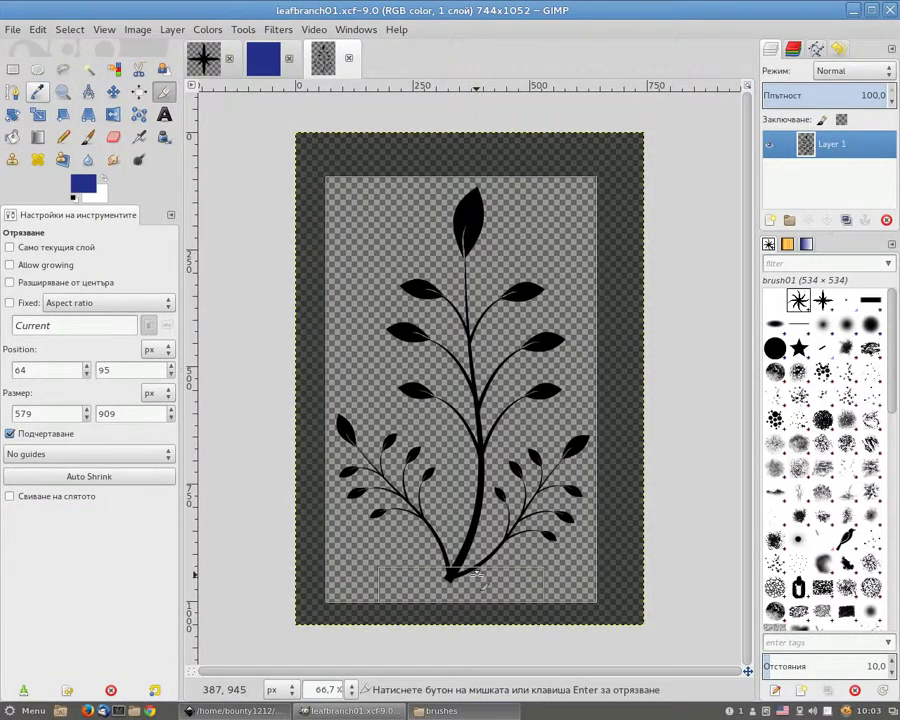
pyautogui.click(478, 577)
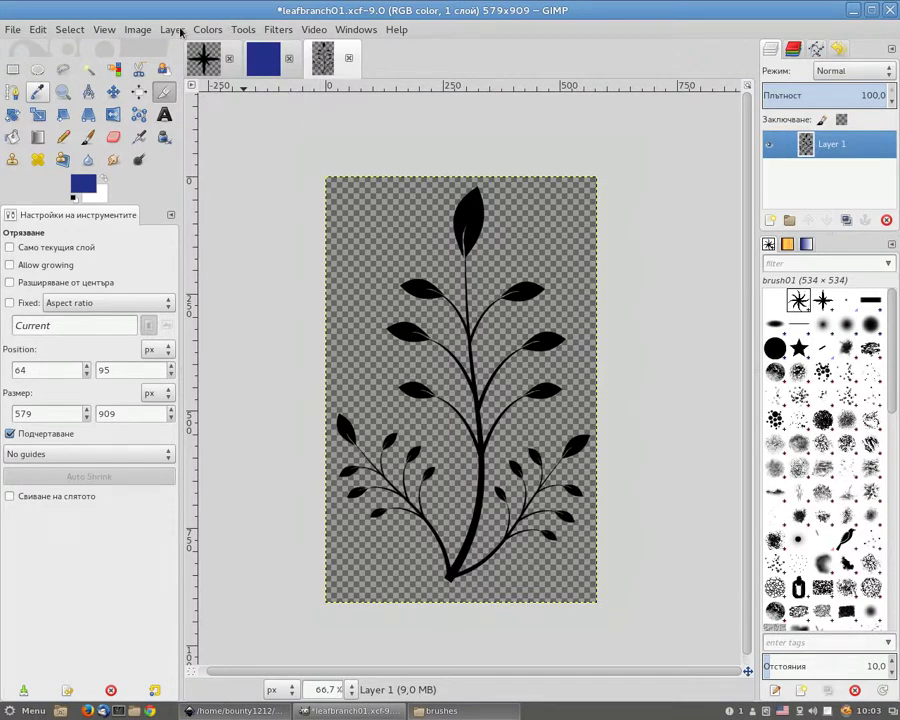
# - Convert the image to grayscale, save it, and begin exporting to another format
pyautogui.click(137, 29)
pyautogui.click(446, 84)
pyautogui.click(13, 29)
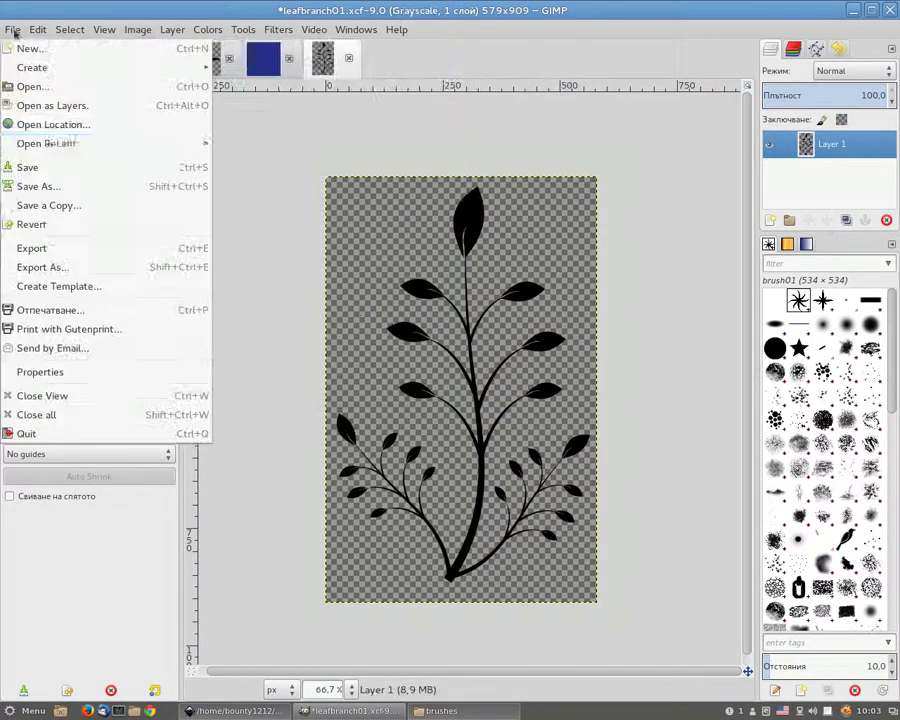
pyautogui.click(40, 168)
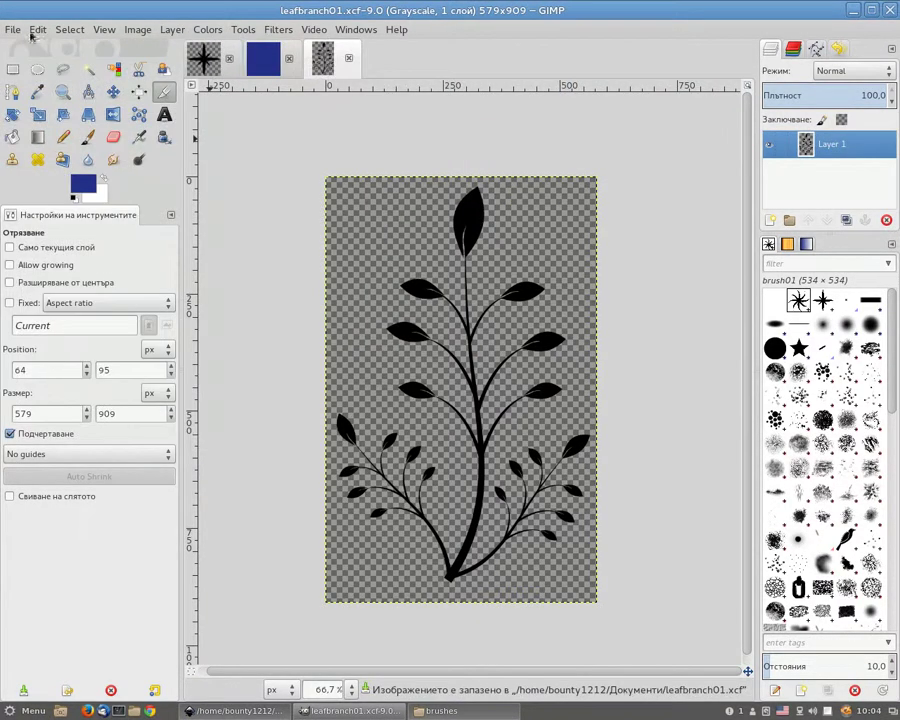
pyautogui.click(14, 29)
pyautogui.click(45, 263)
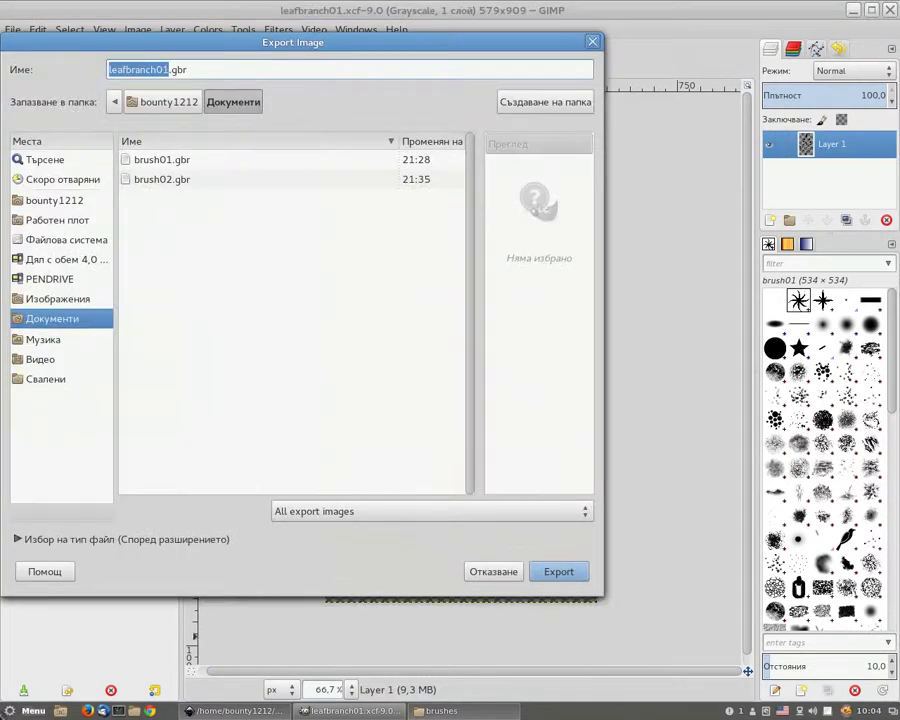
# - Export the image as the brush leafbranch01.gbr and bring the brushes folder window forward
pyautogui.click(564, 574)
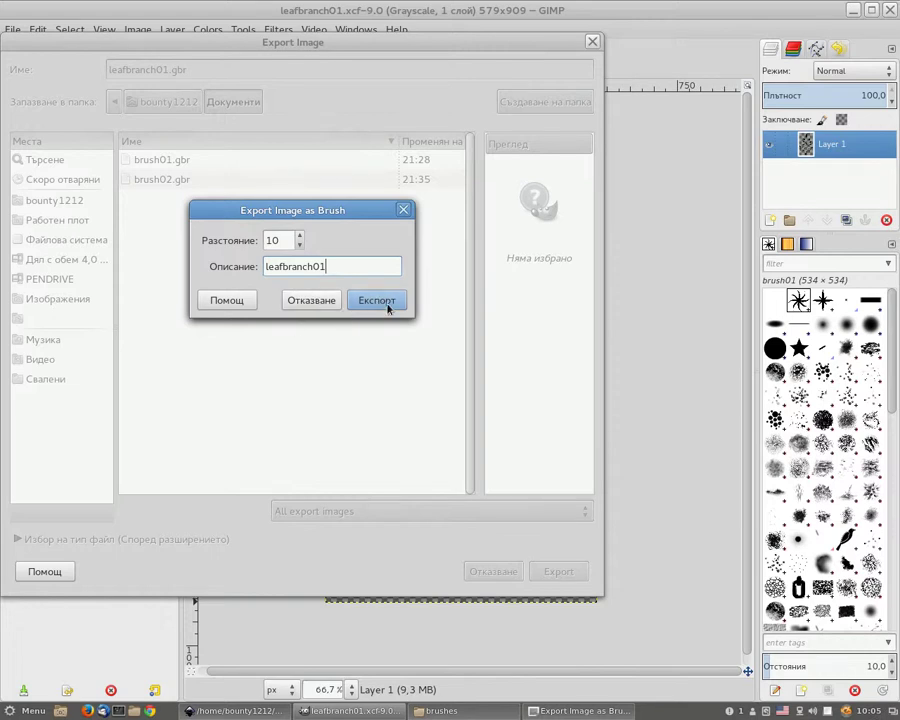
pyautogui.click(377, 300)
pyautogui.click(430, 710)
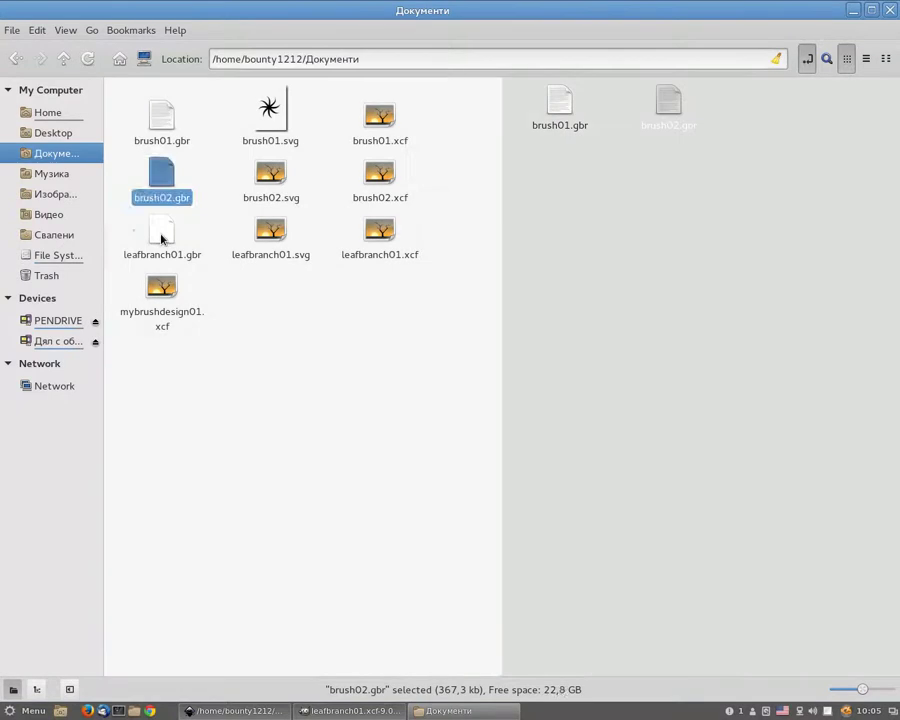
# - Copy leafbranch01.gbr from Документи into the brushes folder, then close the leafbranch01 image in GIMP
pyautogui.click(128, 236)
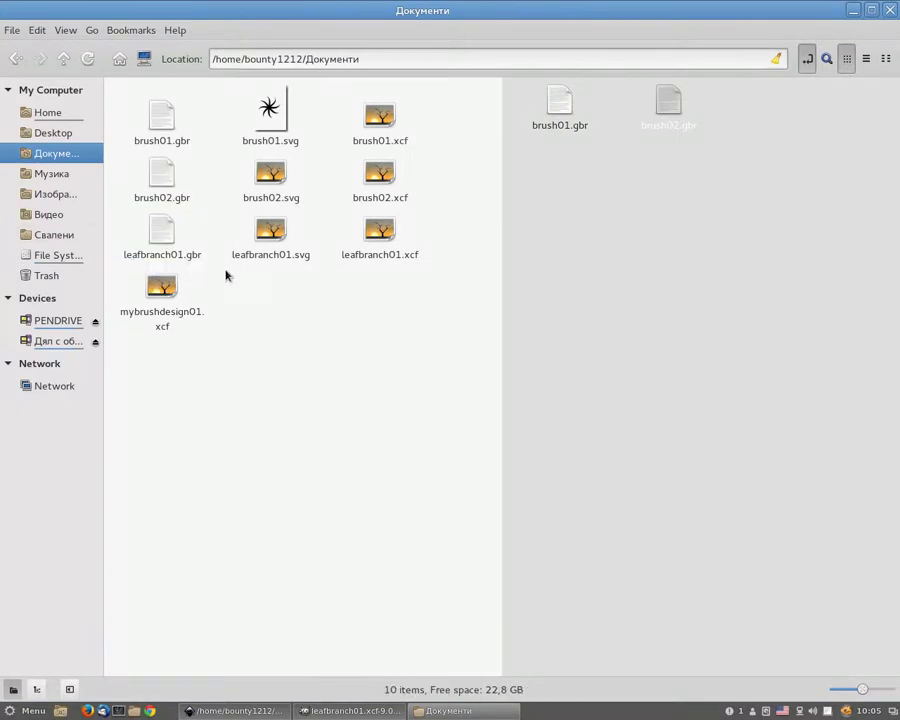
pyautogui.click(195, 245)
pyautogui.rightClick(195, 245)
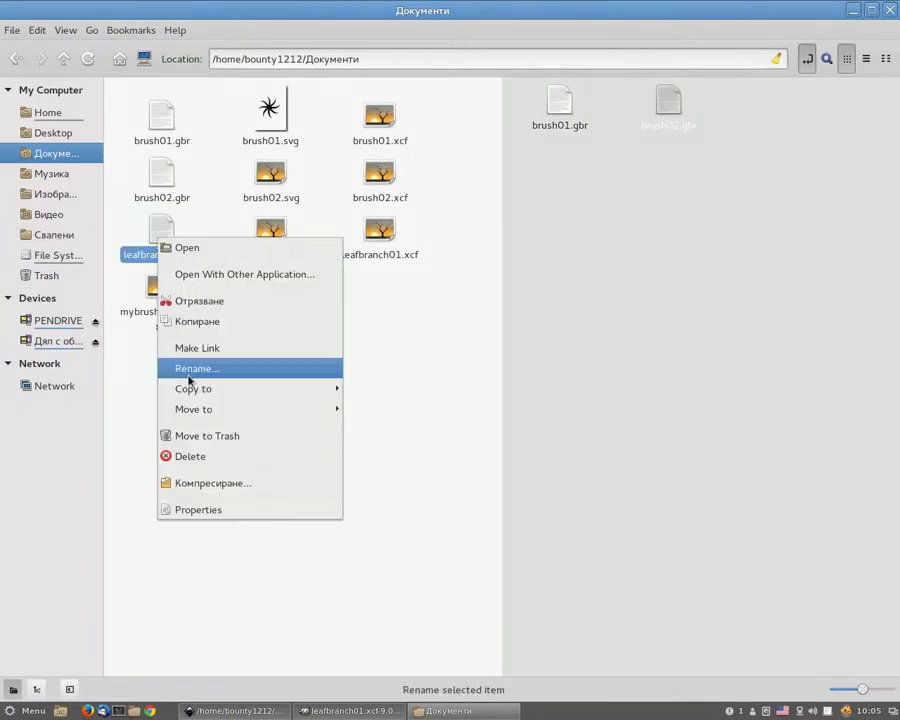
pyautogui.click(218, 323)
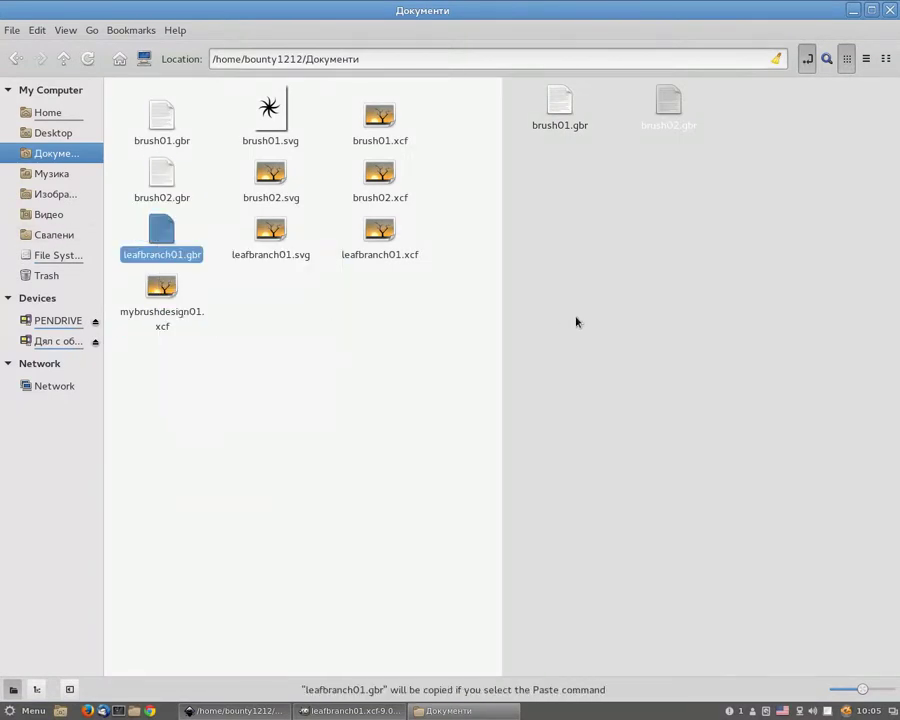
pyautogui.rightClick(576, 321)
pyautogui.click(606, 516)
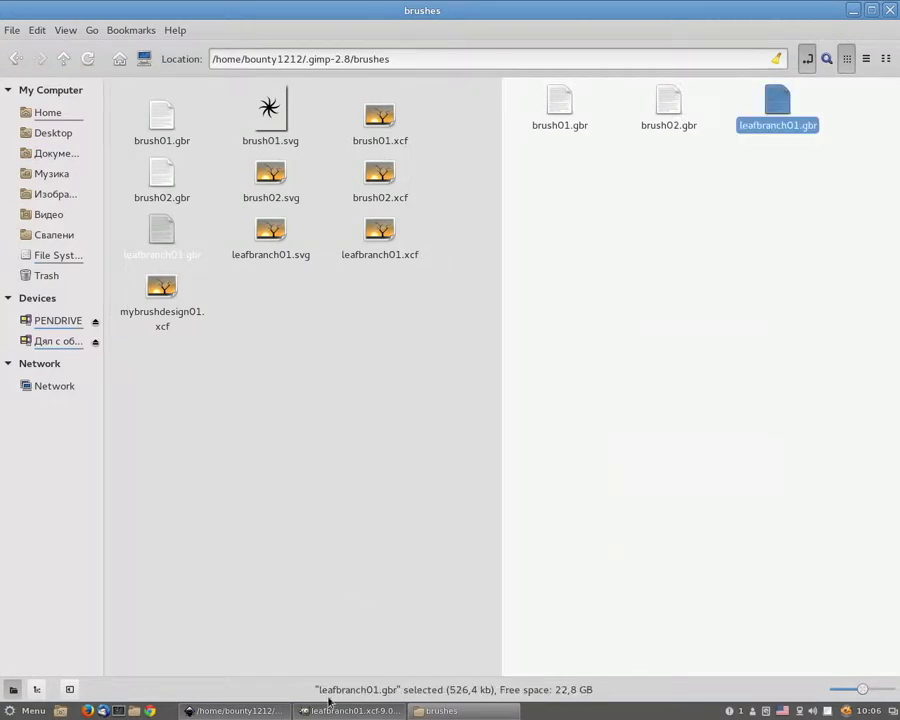
pyautogui.click(328, 700)
pyautogui.hotkey('ctrl', 'w')
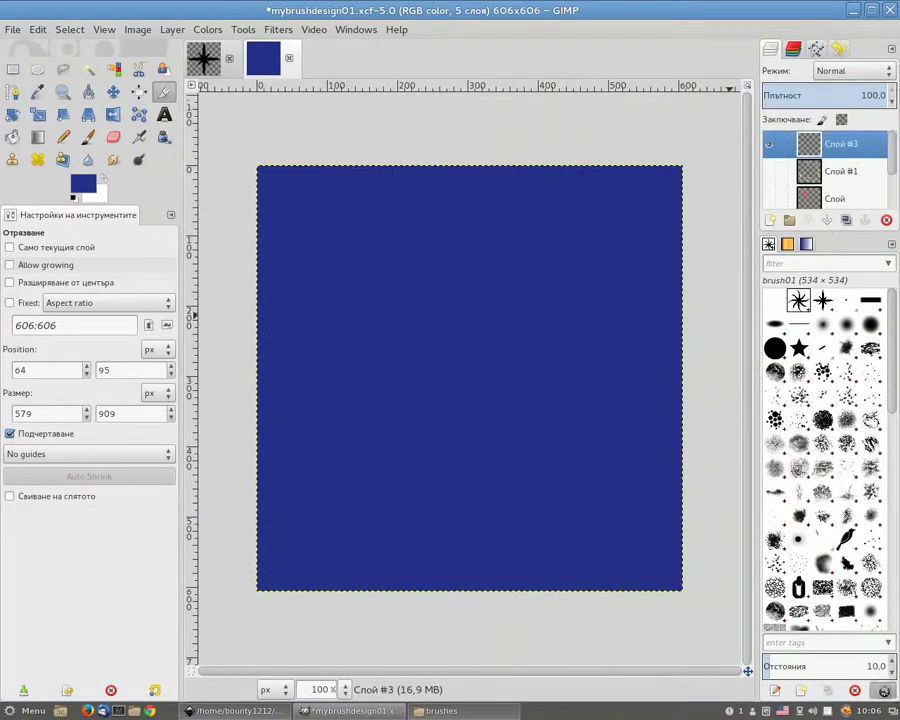
# - Refresh the brush list and select the new leafbranch01 brush with the Paintbrush
pyautogui.click(883, 690)
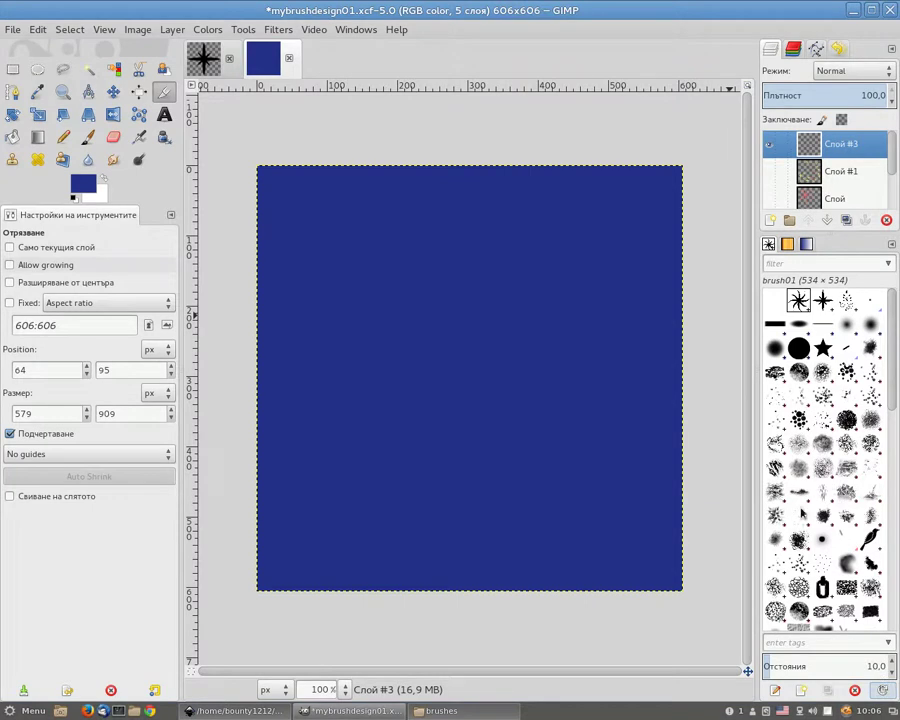
pyautogui.scroll(-5, 801, 514)
pyautogui.scroll(5, 829, 524)
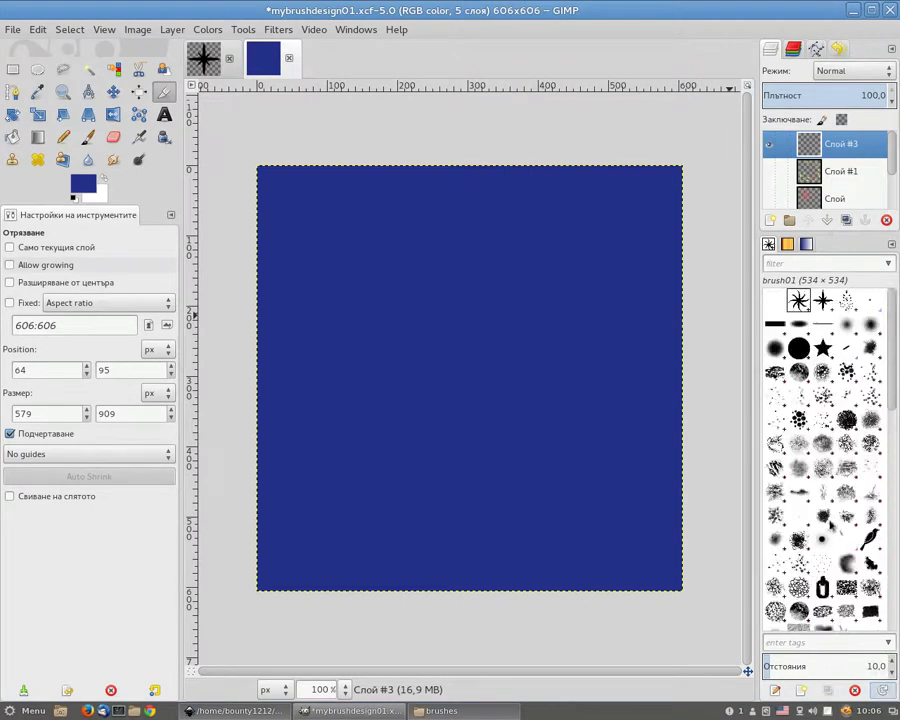
pyautogui.click(846, 303)
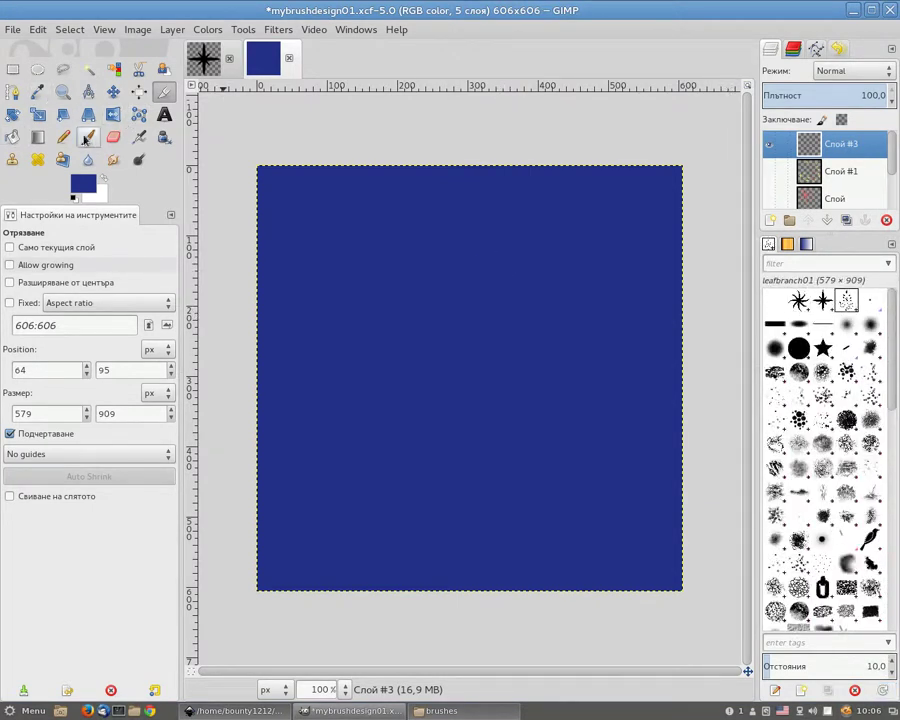
pyautogui.click(86, 137)
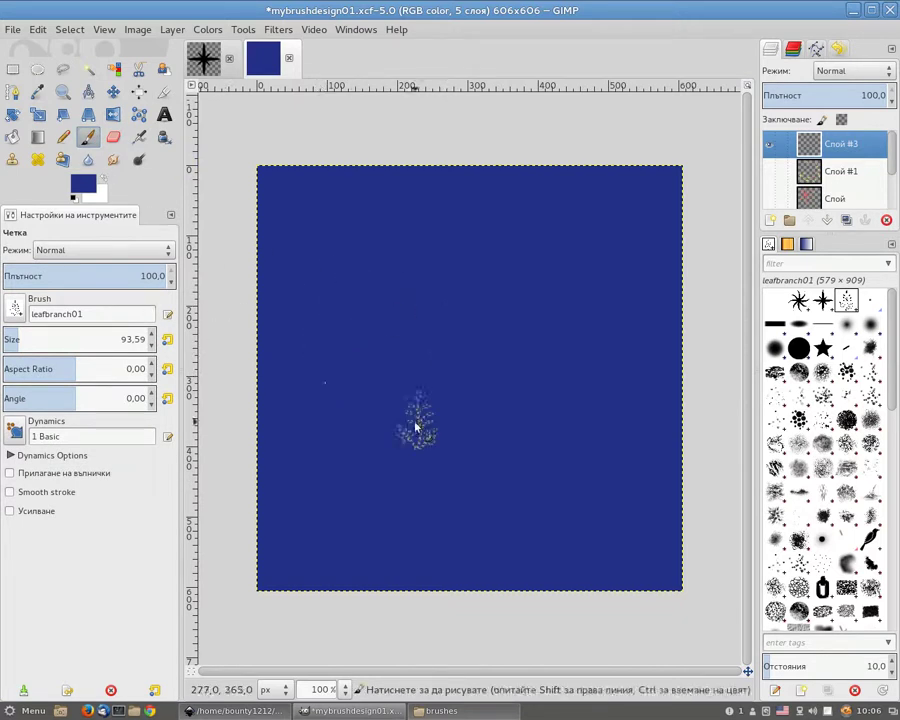
# - Undo a test stamp, then set white as the paint colour and enlarge the brush
pyautogui.click(415, 425)
pyautogui.click(37, 29)
pyautogui.click(57, 146)
pyautogui.click(104, 185)
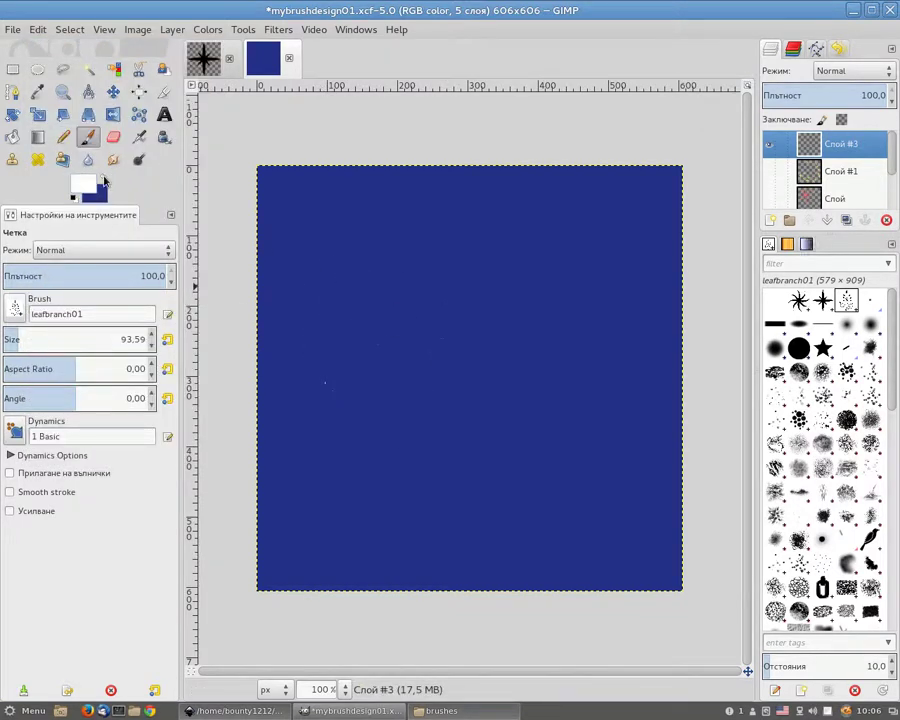
pyautogui.moveTo(88, 345); pyautogui.dragTo(125, 345)
# - Stamp a large white branch mid-canvas and smaller ones at lower left and right
pyautogui.click(475, 357)
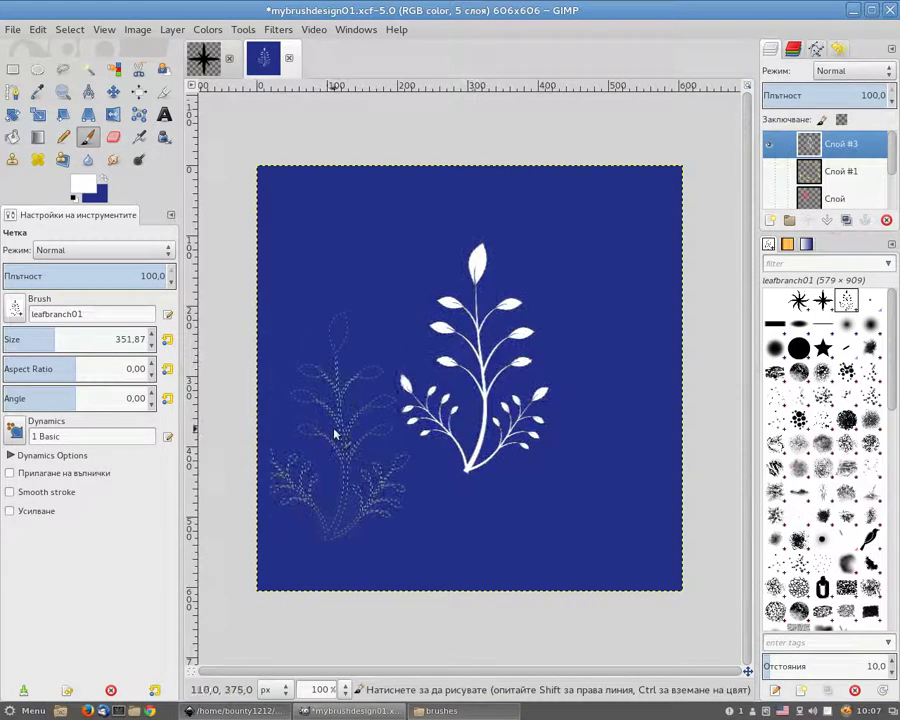
pyautogui.click(366, 481)
pyautogui.click(568, 500)
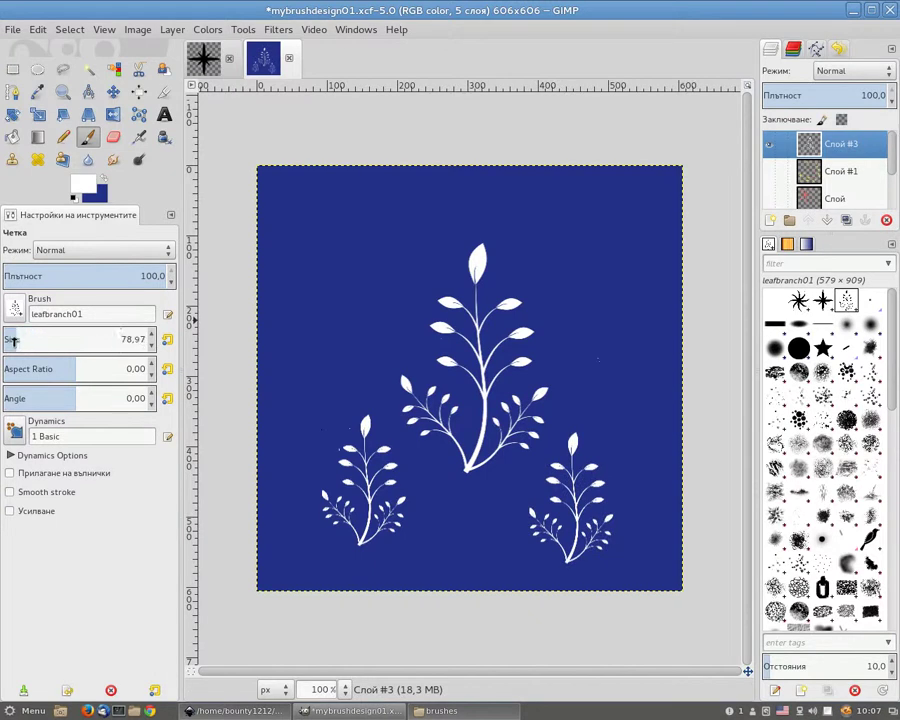
pyautogui.click(14, 456)
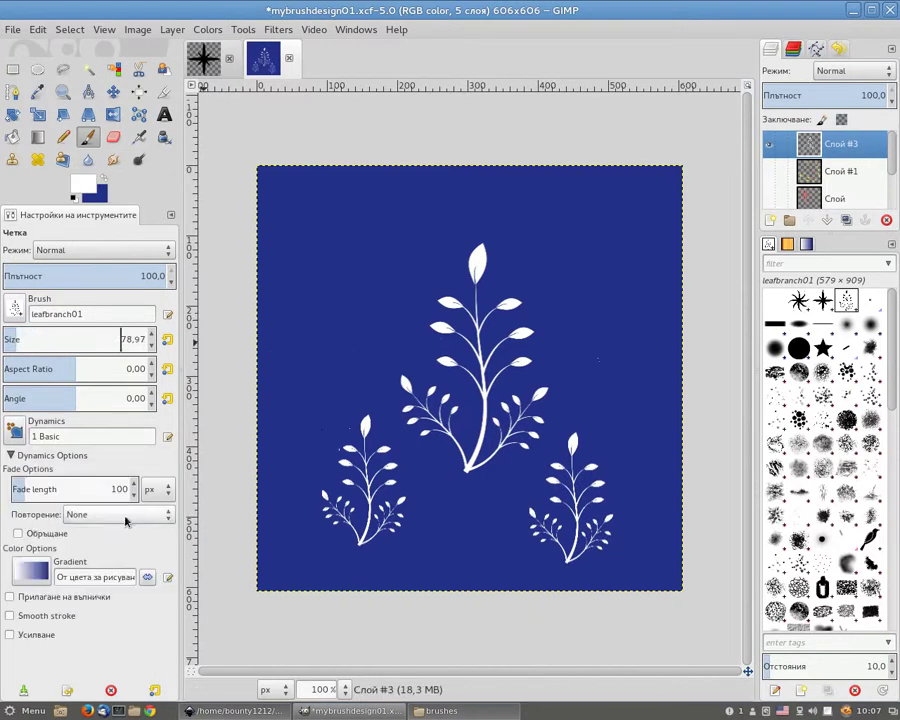
# - Add new layer Слой #4 and set the foreground colour to light blue 37d4ff
pyautogui.click(772, 221)
pyautogui.press('Return')
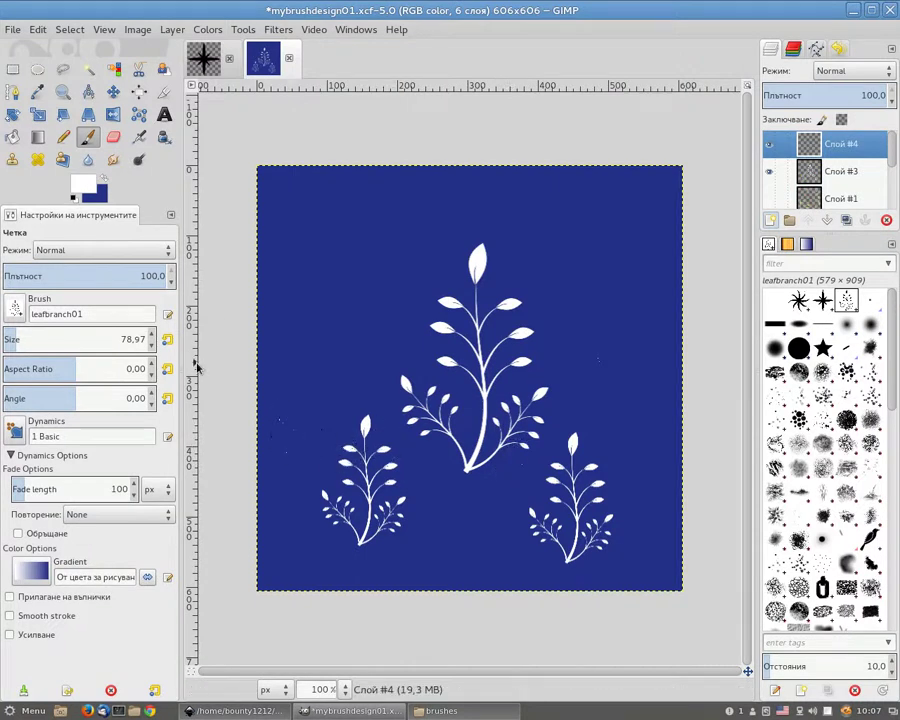
pyautogui.click(82, 183)
pyautogui.click(211, 160)
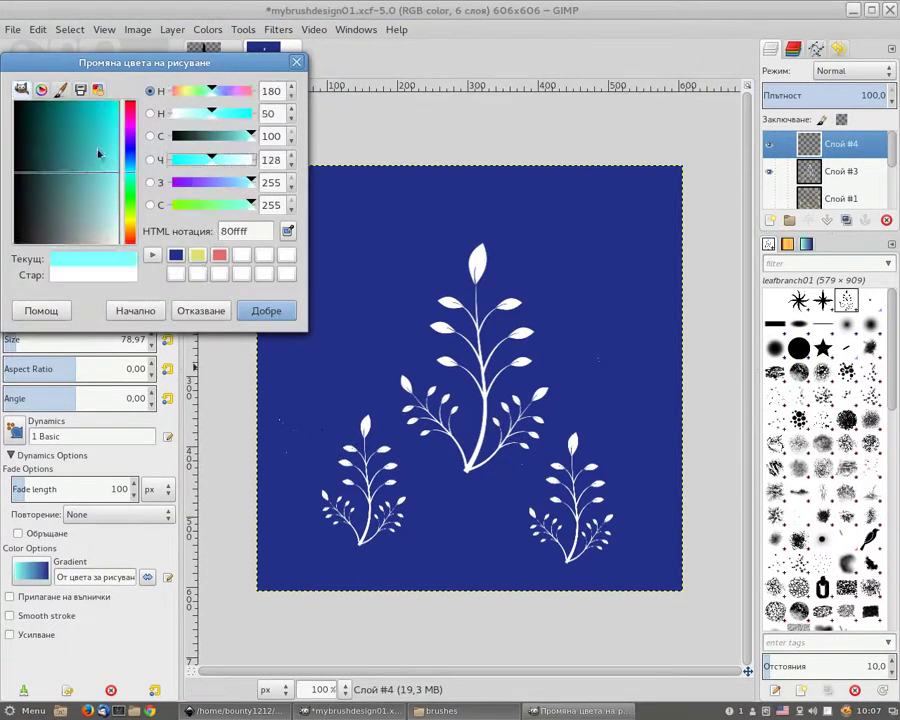
pyautogui.click(231, 182)
pyautogui.click(190, 160)
pyautogui.click(235, 182)
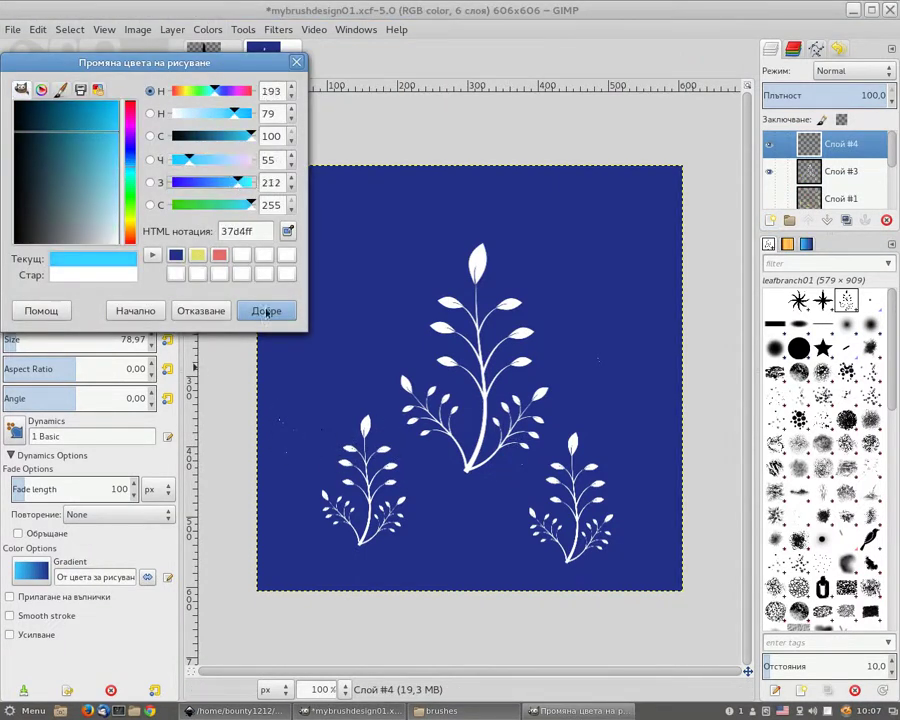
pyautogui.click(266, 310)
# - Hide Слой #3 and paint a light-blue leaf wreath with Dynamics Random at size about 205
pyautogui.click(769, 172)
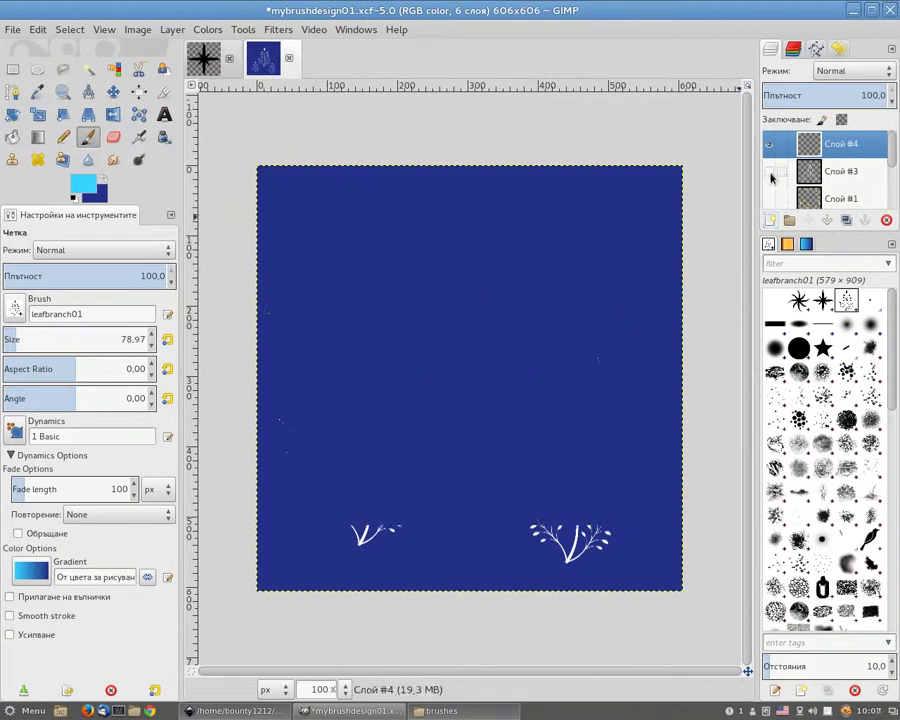
pyautogui.click(15, 432)
pyautogui.scroll(-5, 58, 505)
pyautogui.scroll(-5, 58, 505)
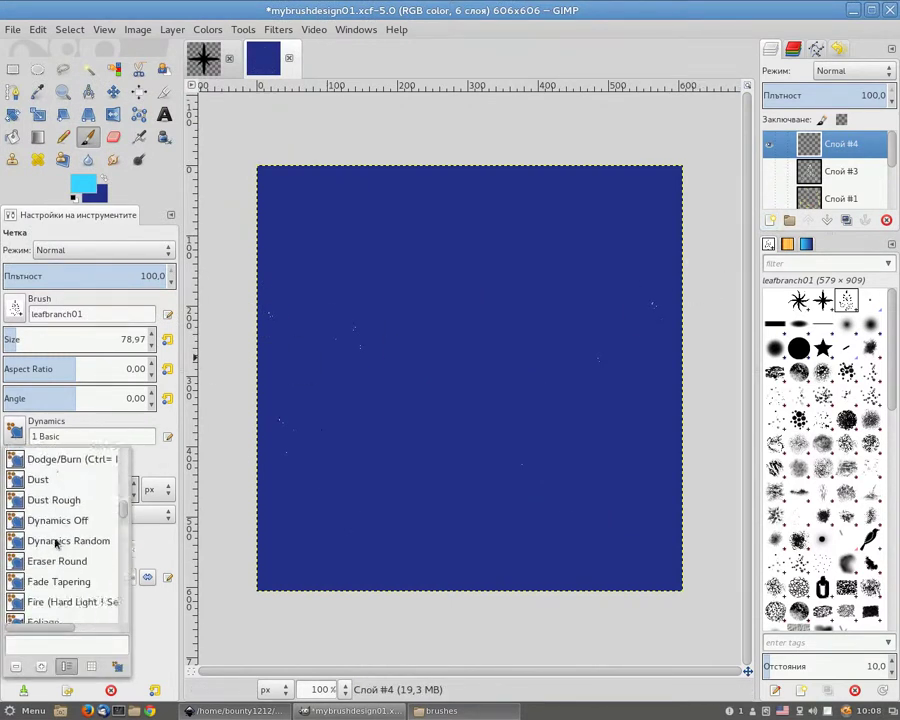
pyautogui.click(57, 543)
pyautogui.click(54, 338)
pyautogui.moveTo(386, 265)
pyautogui.mouseDown()
pyautogui.moveTo(354, 294)
pyautogui.moveTo(378, 523)
pyautogui.mouseUp()
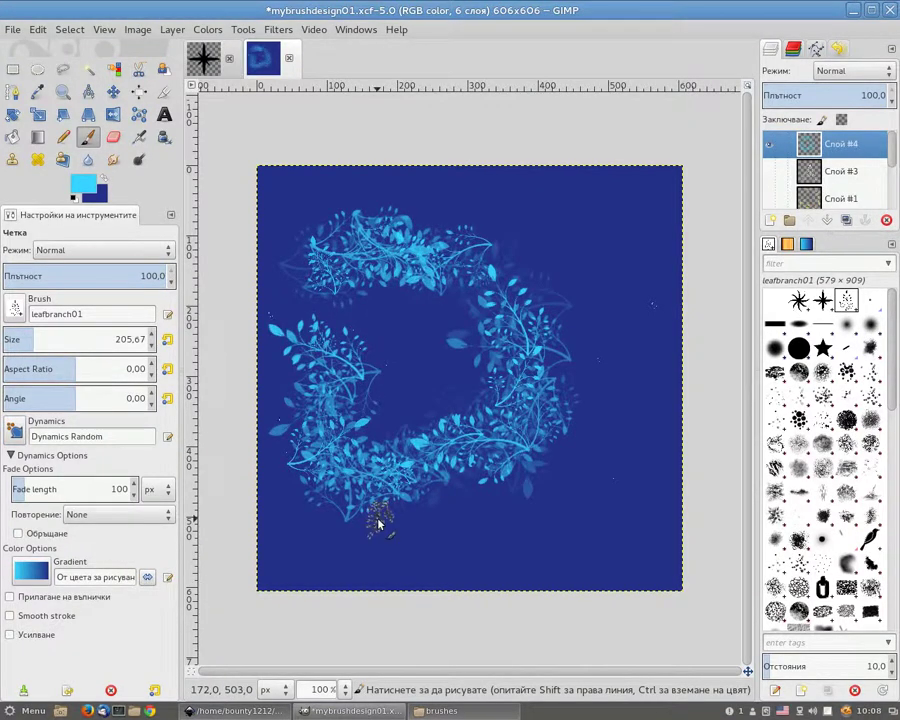
# - Paint a diagonal magenta stroke at brush size about 74
pyautogui.hotkey('ctrl', 'z')
pyautogui.click(83, 183)
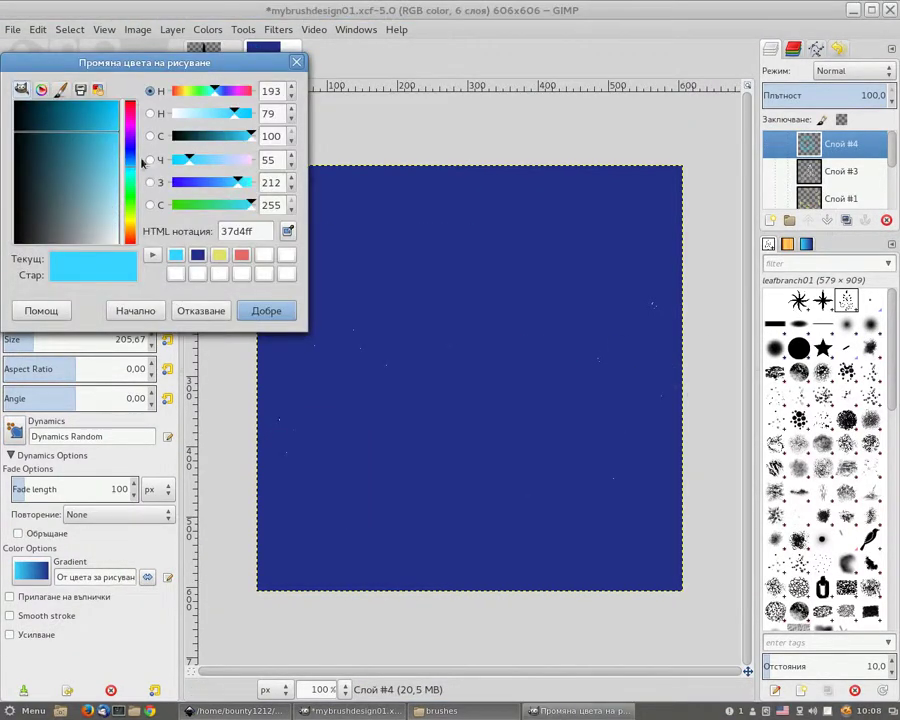
pyautogui.click(129, 123)
pyautogui.click(263, 309)
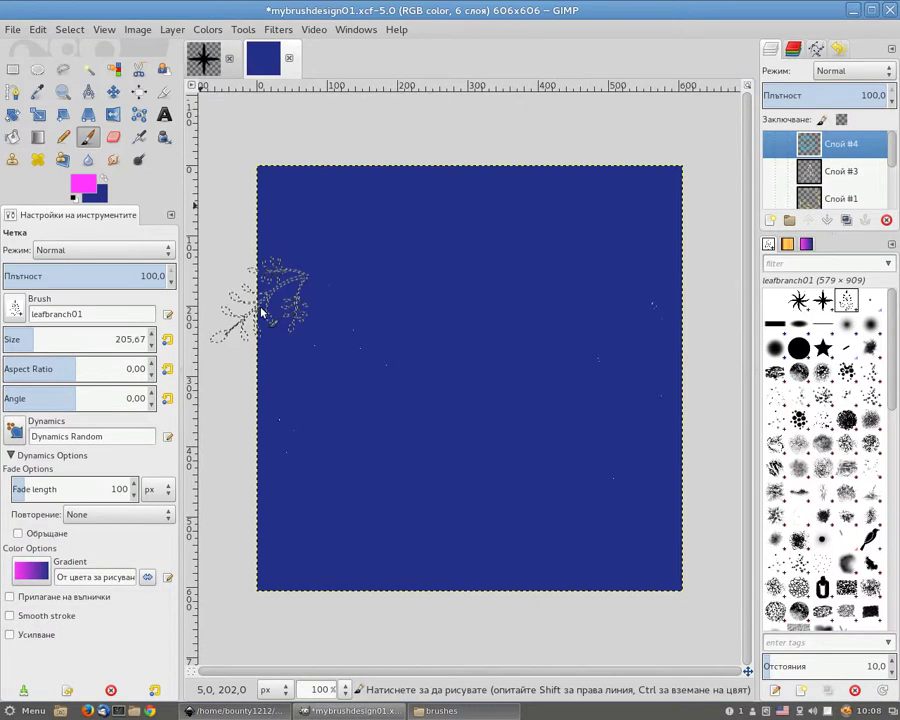
pyautogui.click(18, 340)
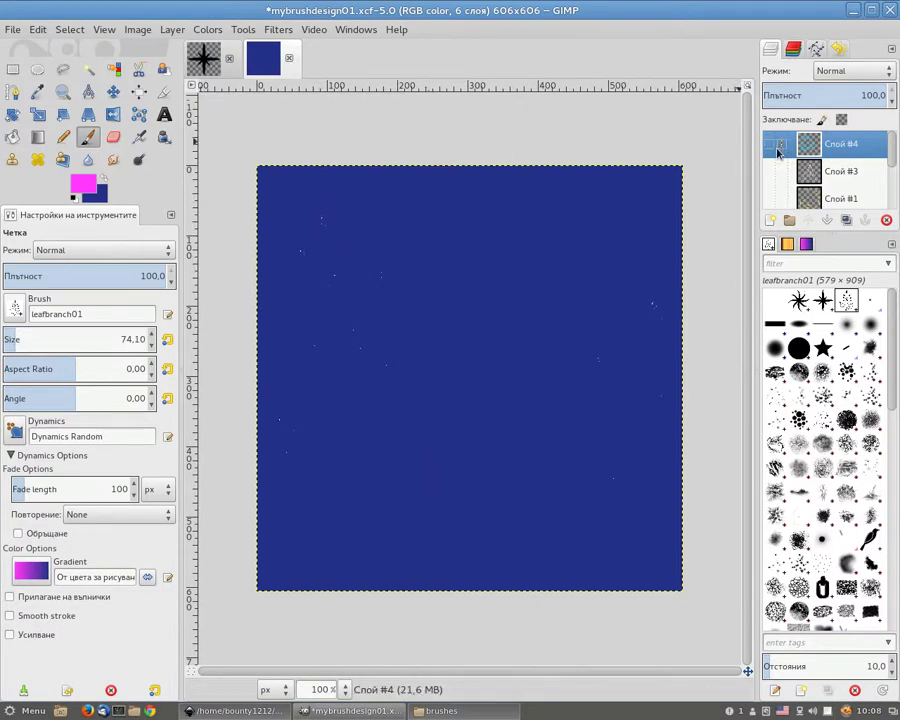
pyautogui.click(775, 146)
pyautogui.moveTo(635, 232); pyautogui.dragTo(445, 368)
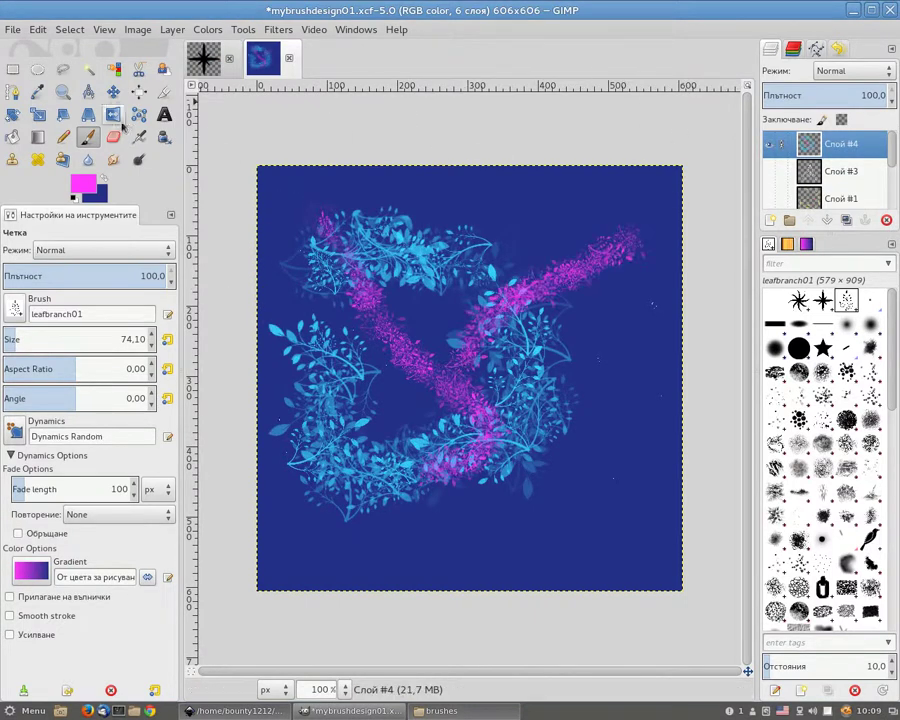
# - Undo the magenta stroke and bring the leaf wreath back
pyautogui.click(37, 29)
pyautogui.click(80, 44)
pyautogui.click(37, 29)
pyautogui.click(80, 44)
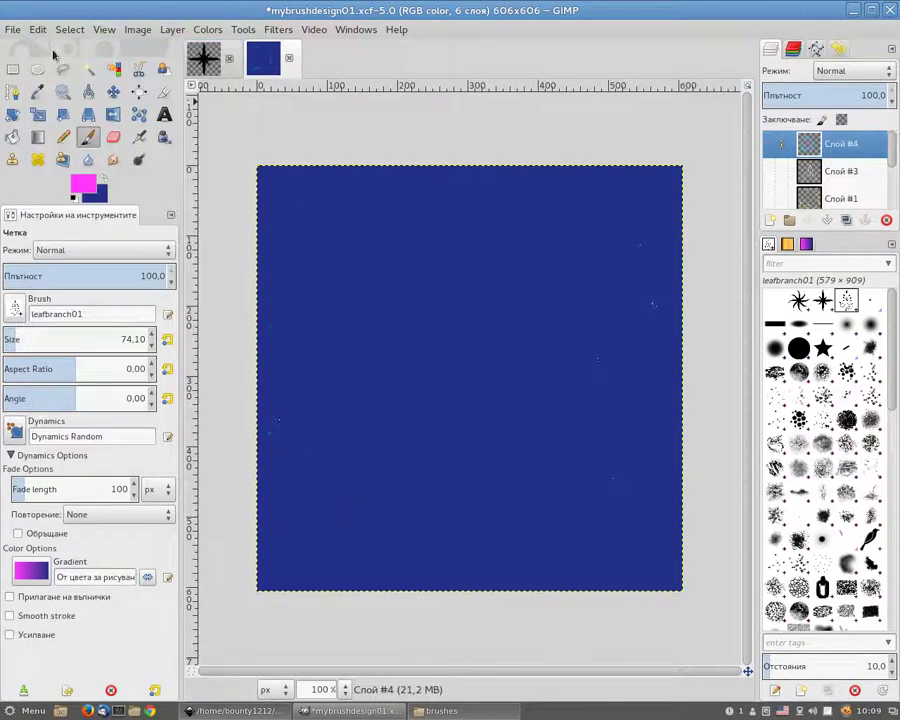
pyautogui.click(69, 29)
# - Hide the leaf wreath layer and add a new empty layer Слой #5
pyautogui.click(770, 147)
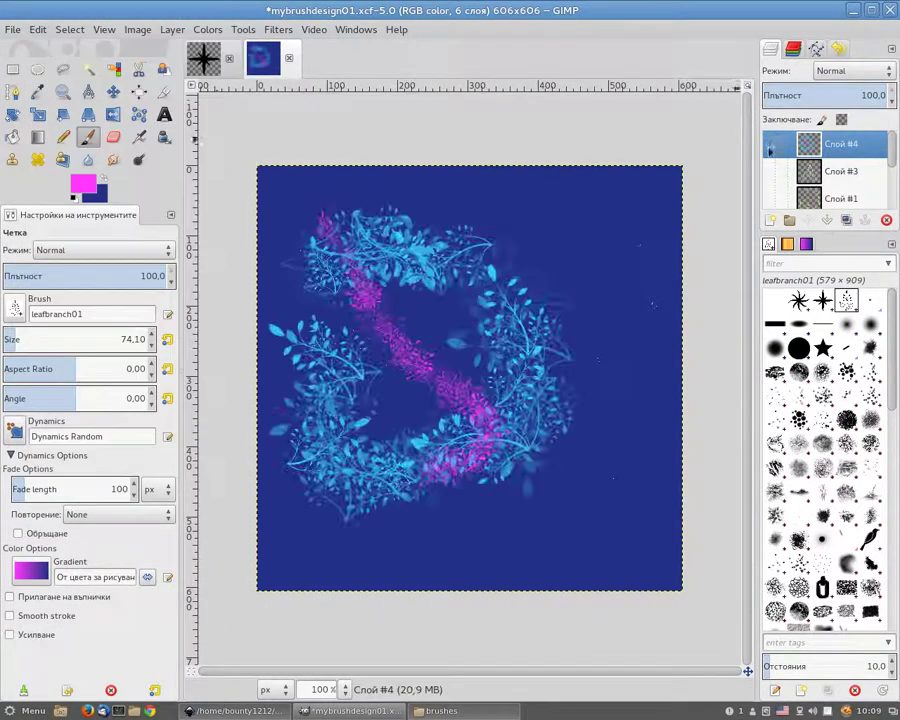
pyautogui.hotkey('ctrl', 'z')
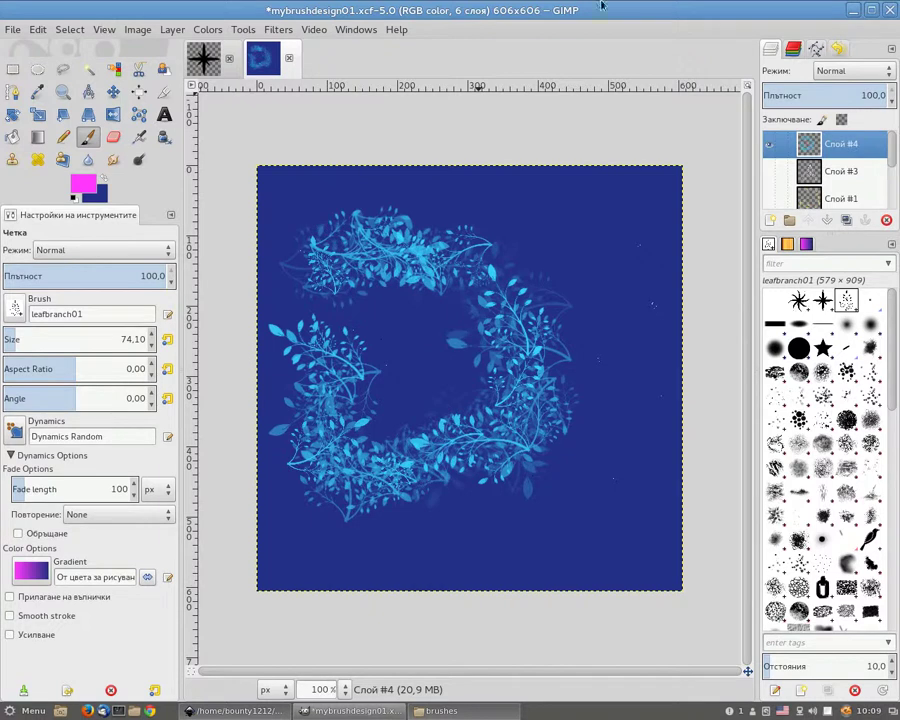
pyautogui.hotkey('shift', 'ctrl', 'n')
pyautogui.press('Return')
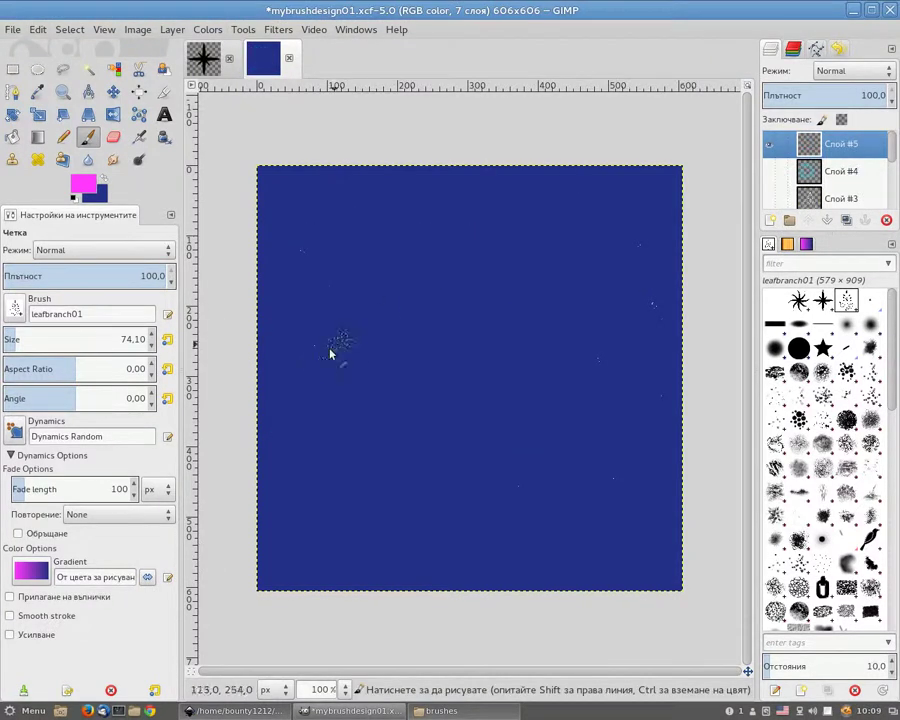
# - Paint large pink leaf branches at brush size about 381, then add new layer Слой #6
pyautogui.click(80, 333)
pyautogui.moveTo(382, 331)
pyautogui.mouseDown()
pyautogui.moveTo(341, 345)
pyautogui.moveTo(518, 458)
pyautogui.moveTo(328, 462)
pyautogui.moveTo(639, 255)
pyautogui.moveTo(458, 422)
pyautogui.moveTo(195, 452)
pyautogui.mouseUp()
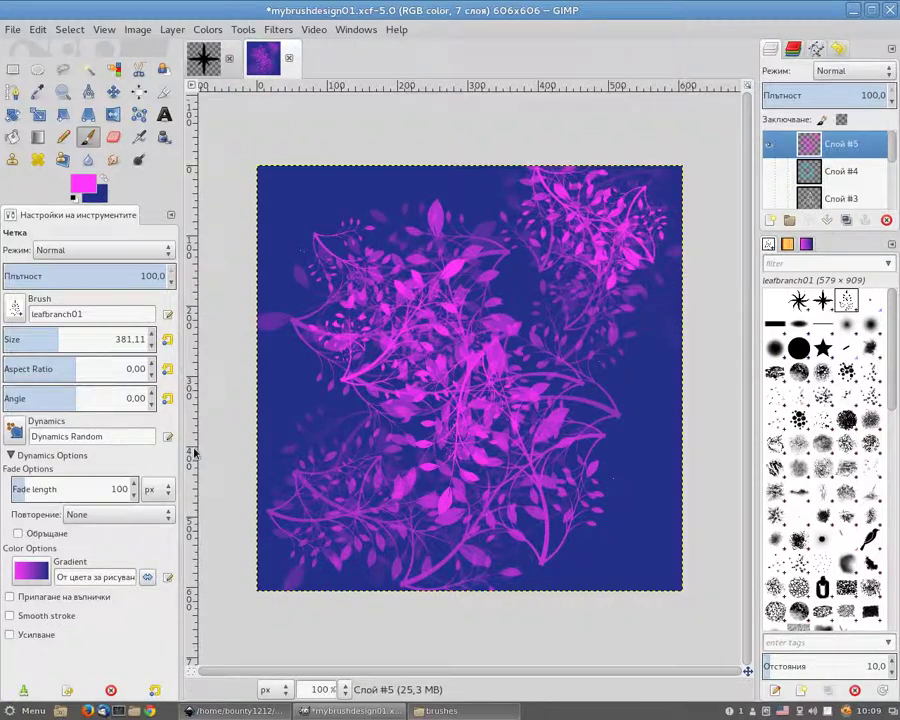
pyautogui.hotkey('ctrl', '.')
pyautogui.hotkey('shift', 'ctrl', 'n')
pyautogui.press('Return')
# - Stamp light-blue and pink leaf branches at the top centre, lower left and centre
pyautogui.click(88, 184)
pyautogui.click(197, 254)
pyautogui.click(412, 275)
pyautogui.click(175, 254)
pyautogui.click(378, 452)
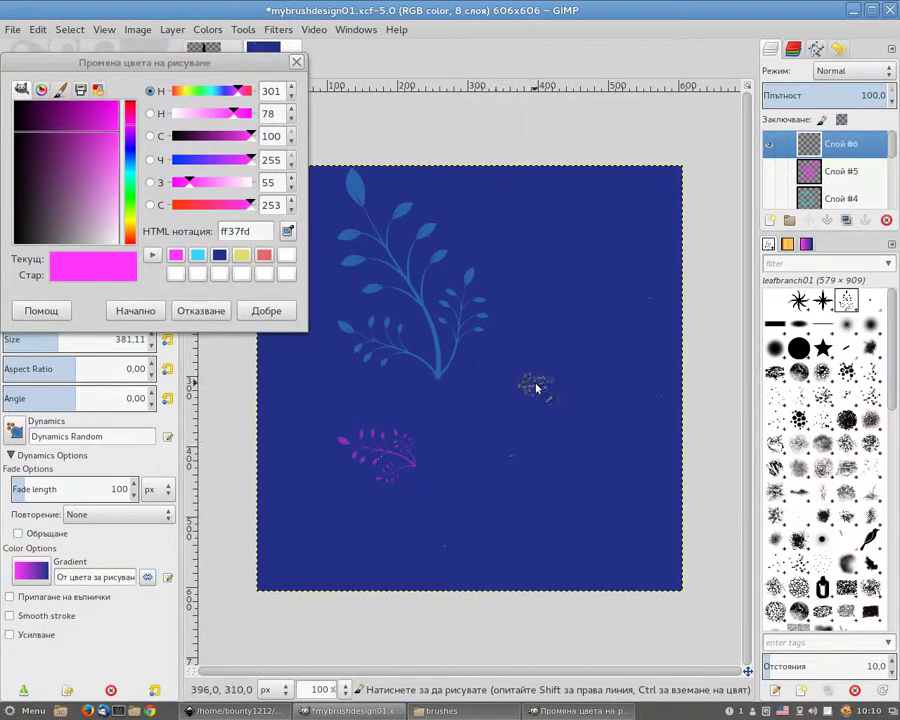
pyautogui.click(500, 400)
# - Stamp yellow branches at the upper right, lower left and bottom centre
pyautogui.click(241, 254)
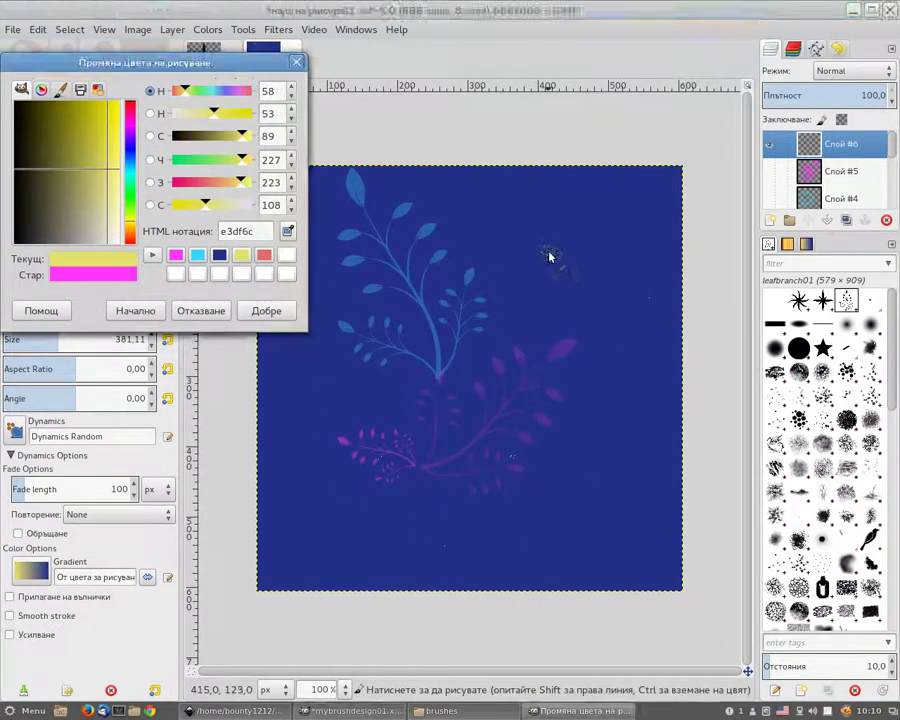
pyautogui.click(544, 252)
pyautogui.click(323, 510)
pyautogui.click(488, 535)
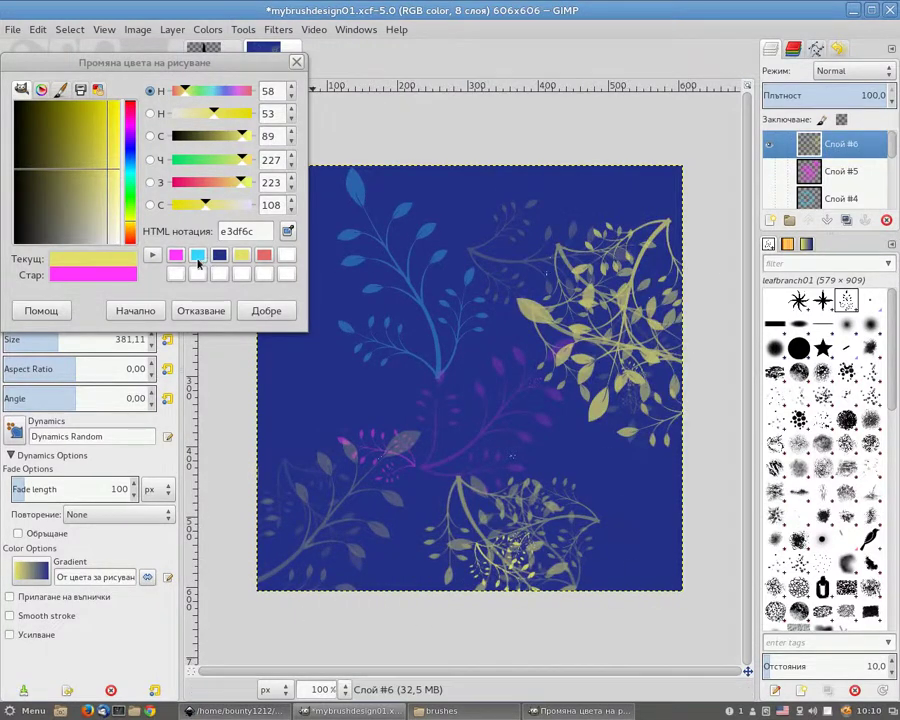
# - Stamp salmon branches at the upper left, top centre and lower right
pyautogui.click(197, 254)
pyautogui.click(263, 254)
pyautogui.click(266, 310)
pyautogui.click(311, 254)
pyautogui.click(500, 230)
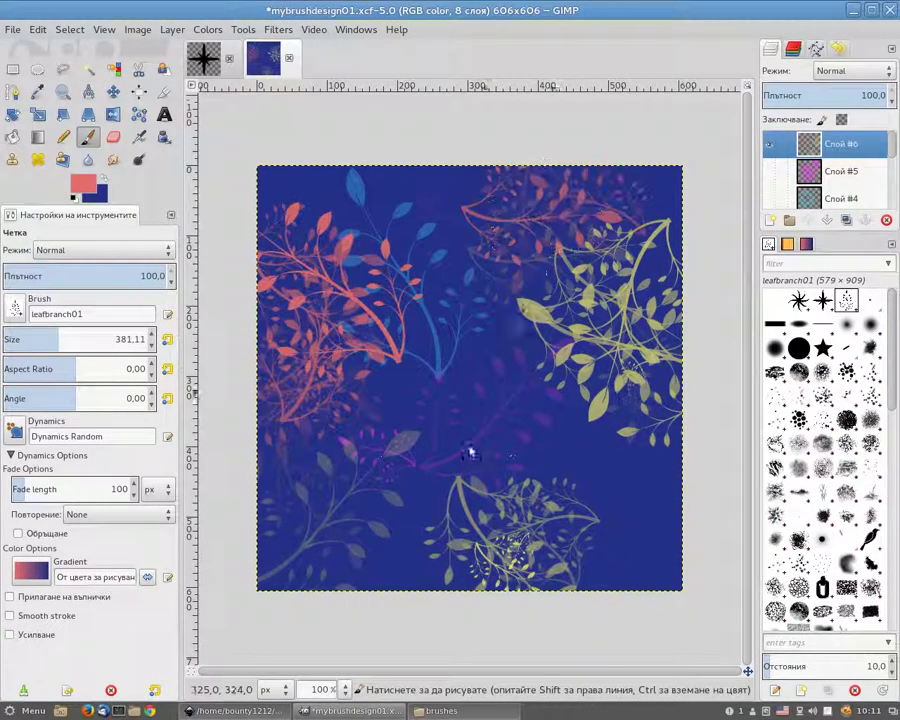
pyautogui.click(620, 510)
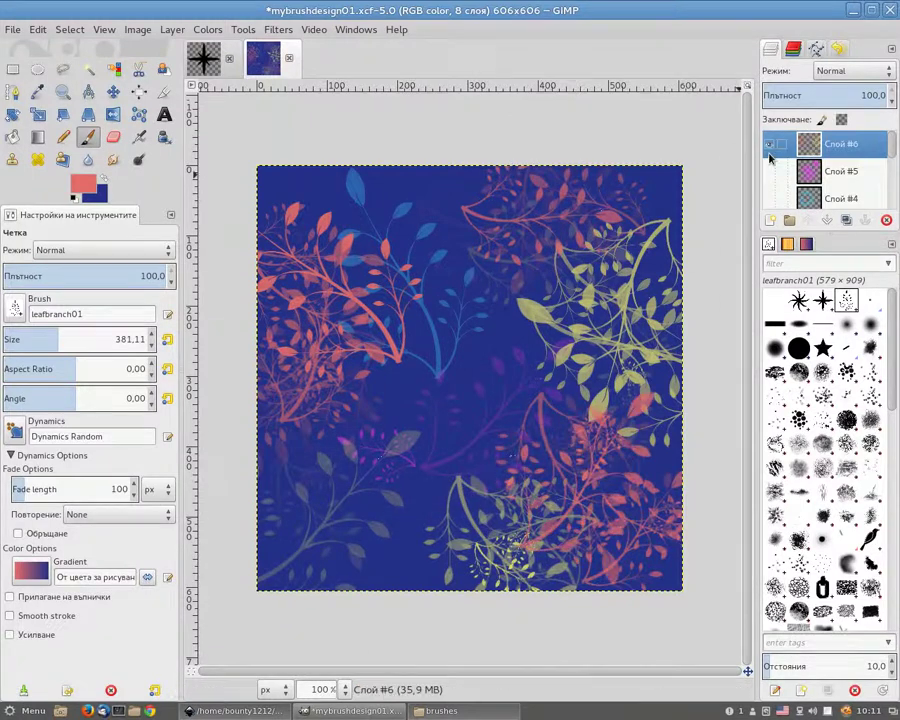
# - Hide Слой #6 and set the foreground colour back to yellow e3dd6c
pyautogui.click(769, 145)
pyautogui.click(95, 195)
pyautogui.click(201, 310)
pyautogui.click(82, 185)
pyautogui.moveTo(206, 183); pyautogui.dragTo(241, 183)
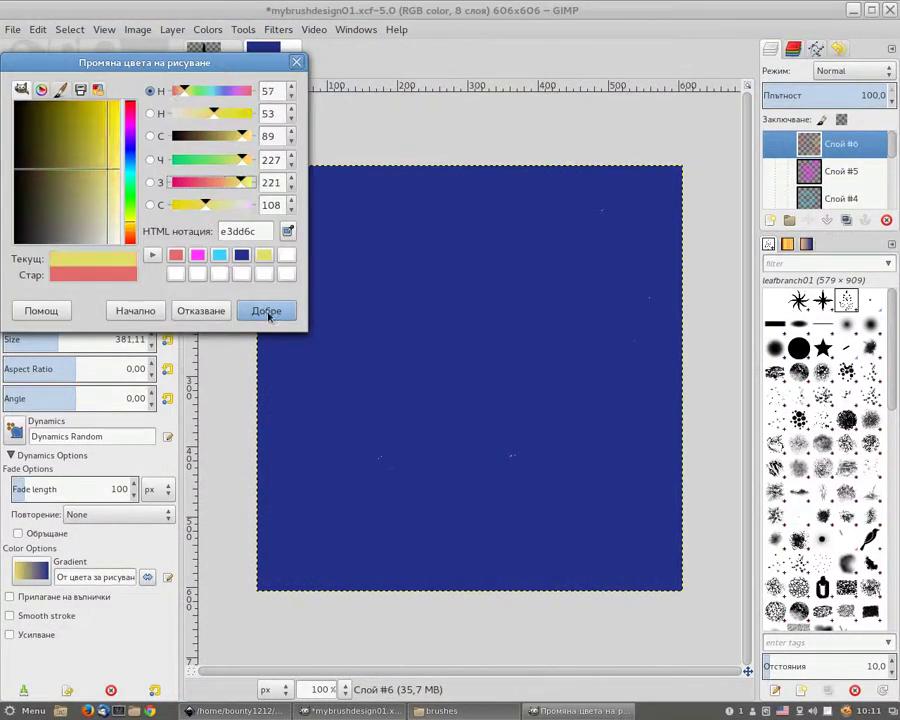
pyautogui.click(267, 312)
# - Add layer Слой #7 and try a yellow Fade Tapering stroke, then undo it
pyautogui.click(769, 220)
pyautogui.click(512, 468)
pyautogui.click(60, 436)
pyautogui.click(80, 497)
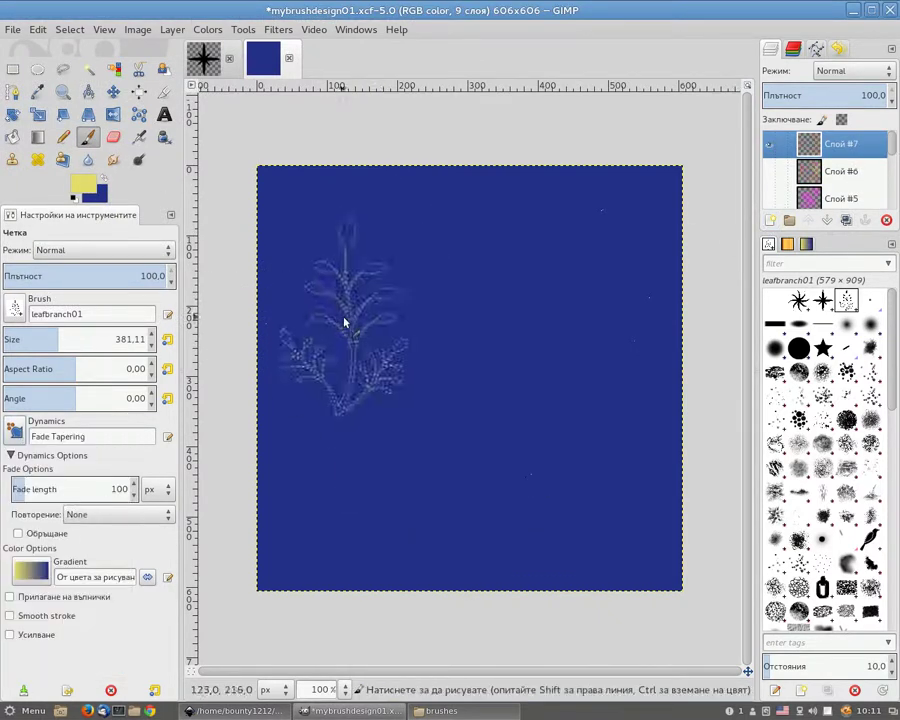
pyautogui.moveTo(329, 273); pyautogui.dragTo(540, 391)
pyautogui.click(40, 30)
pyautogui.click(60, 43)
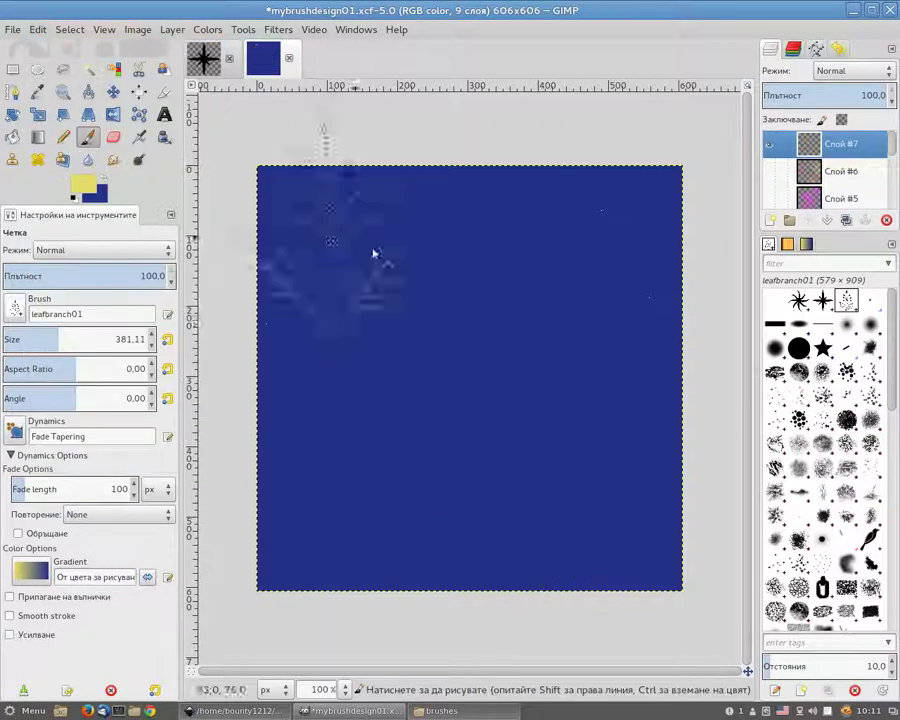
# - Paint white leaf branches across the canvas using Foliage dynamics
pyautogui.click(82, 186)
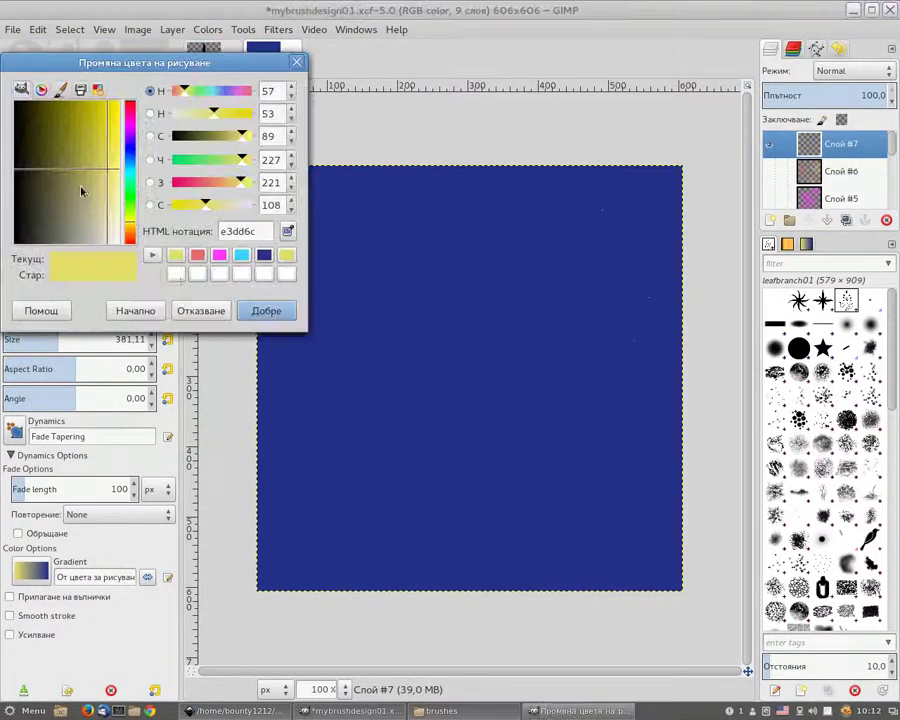
pyautogui.click(175, 274)
pyautogui.click(266, 310)
pyautogui.click(15, 430)
pyautogui.click(60, 400)
pyautogui.moveTo(378, 318)
pyautogui.mouseDown()
pyautogui.moveTo(598, 432)
pyautogui.moveTo(282, 589)
pyautogui.moveTo(604, 239)
pyautogui.mouseUp()
# - On new layer Слой #8, paint cyan branches across the canvas and lower left
pyautogui.click(770, 221)
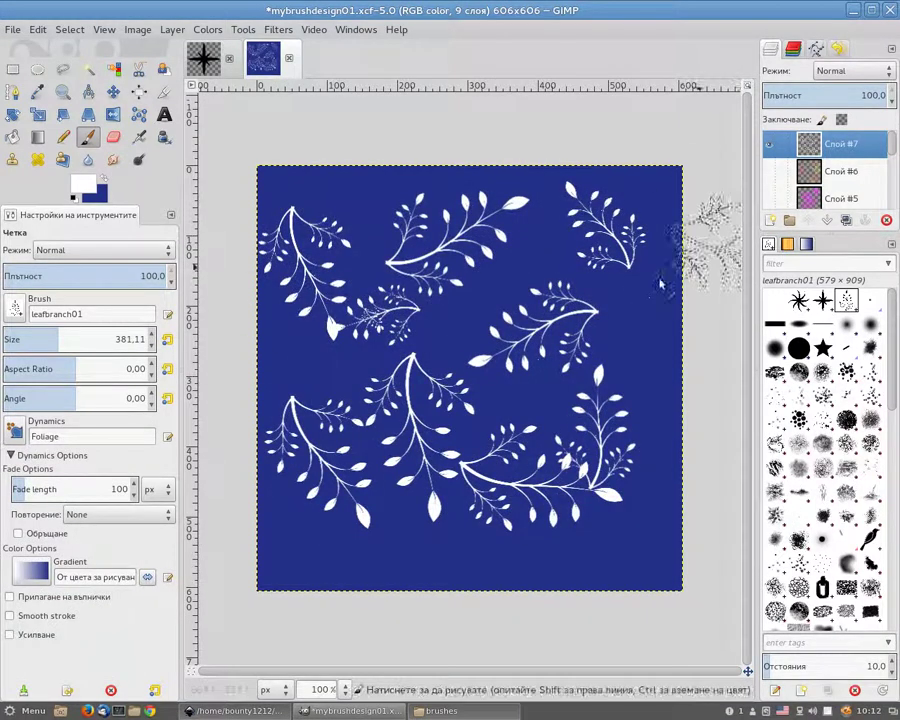
pyautogui.click(516, 526)
pyautogui.click(84, 183)
pyautogui.click(264, 254)
pyautogui.click(266, 310)
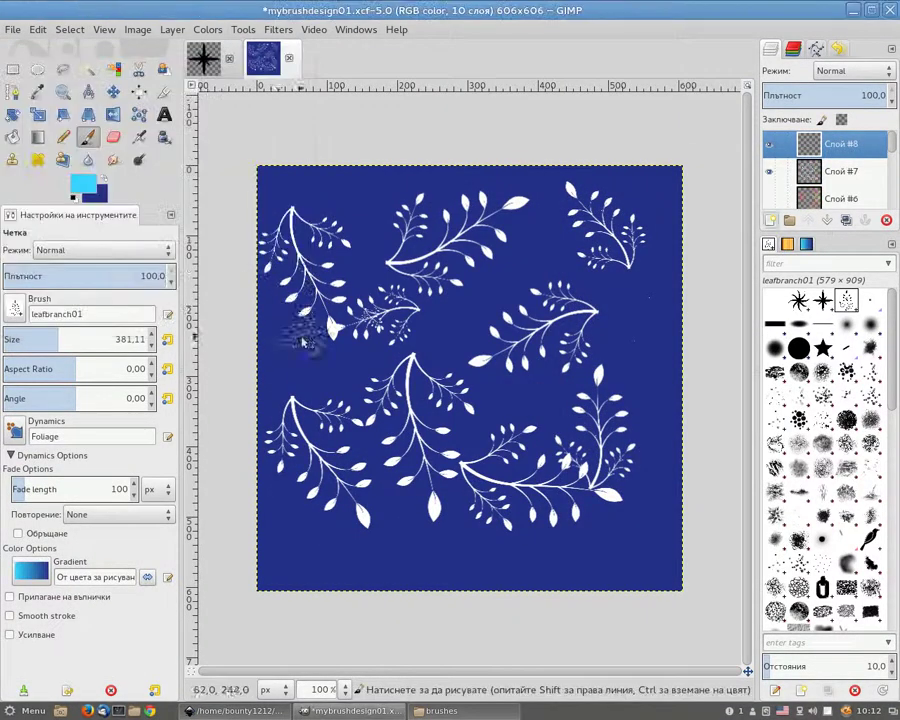
pyautogui.moveTo(305, 322); pyautogui.dragTo(476, 522)
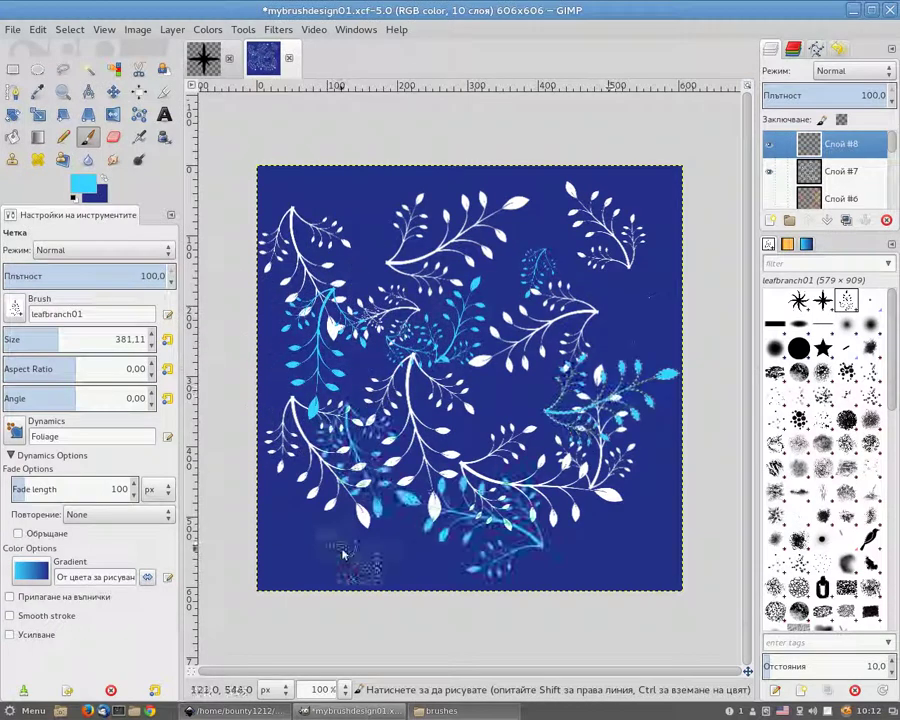
pyautogui.click(343, 553)
# - On new layer Слой #9, paint green leaf branches across the canvas
pyautogui.click(84, 183)
pyautogui.click(207, 204)
pyautogui.click(266, 310)
pyautogui.hotkey('shift', 'ctrl', 'n')
pyautogui.click(514, 520)
pyautogui.moveTo(330, 270)
pyautogui.mouseDown()
pyautogui.moveTo(434, 342)
pyautogui.moveTo(395, 527)
pyautogui.moveTo(629, 525)
pyautogui.moveTo(635, 200)
pyautogui.mouseUp()
# - On new layer Слой #10, paint red leaf branches across the canvas
pyautogui.click(769, 220)
pyautogui.press('Return')
pyautogui.click(521, 468)
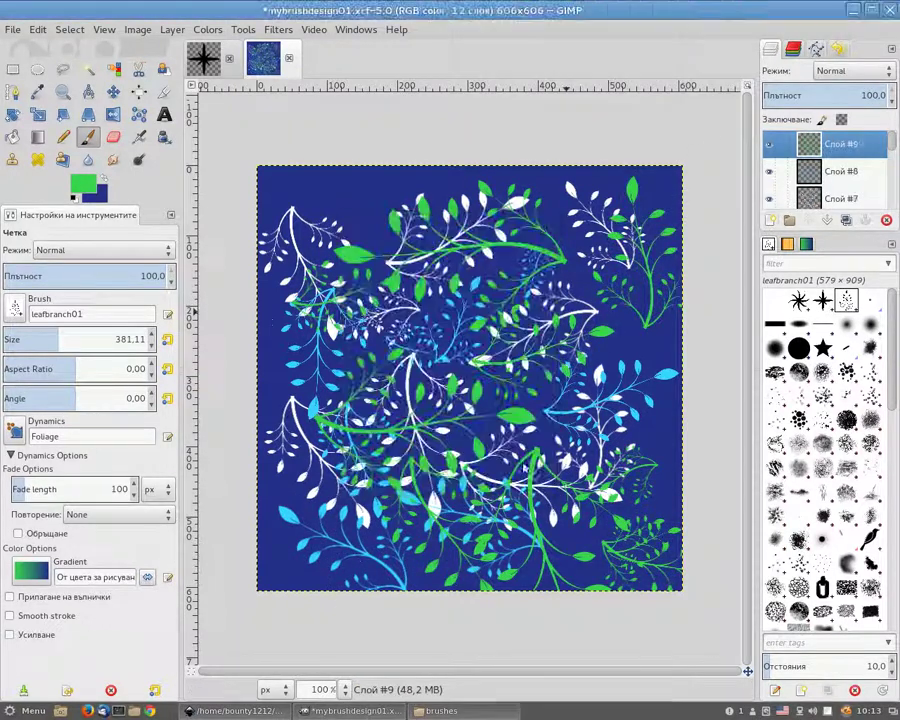
pyautogui.click(89, 185)
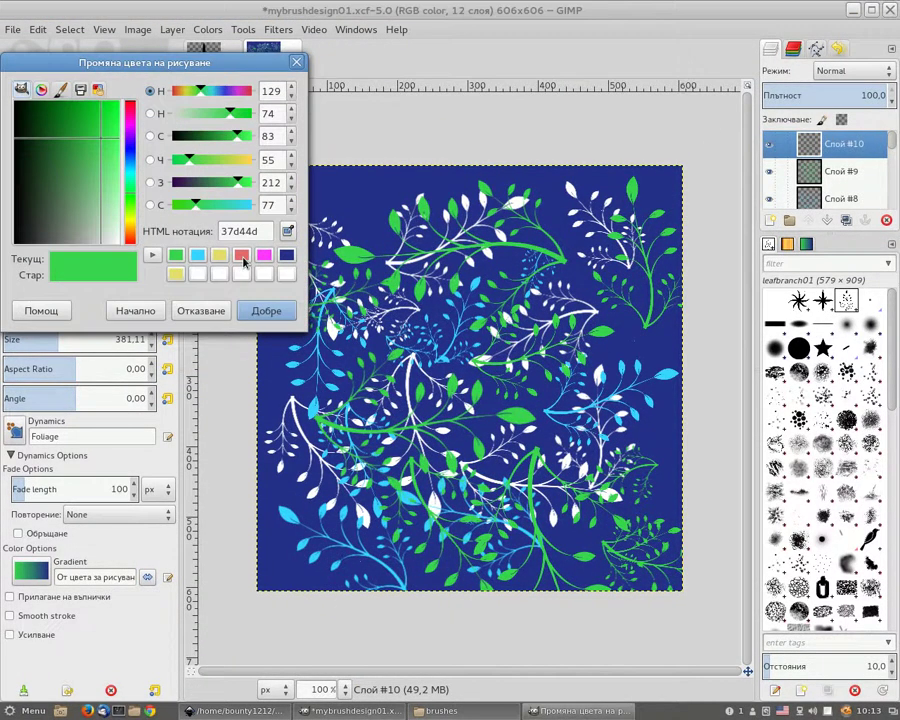
pyautogui.click(130, 101)
pyautogui.click(266, 310)
pyautogui.moveTo(270, 320)
pyautogui.mouseDown()
pyautogui.moveTo(299, 407)
pyautogui.moveTo(379, 202)
pyautogui.moveTo(449, 436)
pyautogui.moveTo(365, 558)
pyautogui.moveTo(494, 559)
pyautogui.mouseUp()
pyautogui.scroll(-3, 790, 173)
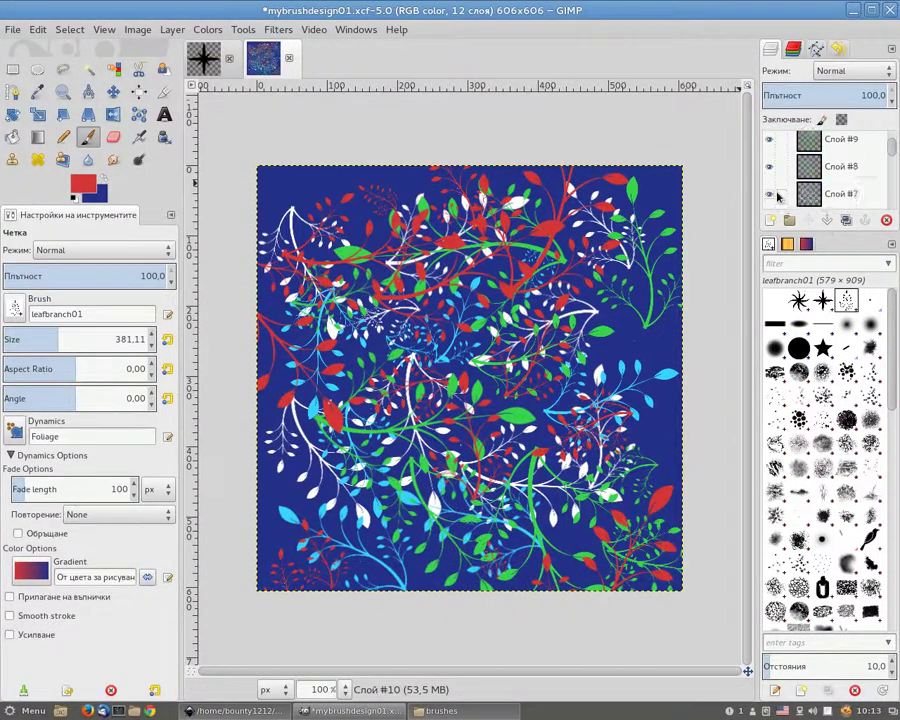
# - Hide the leaf layers and delete the Фон background layer
pyautogui.click(770, 194)
pyautogui.click(770, 180)
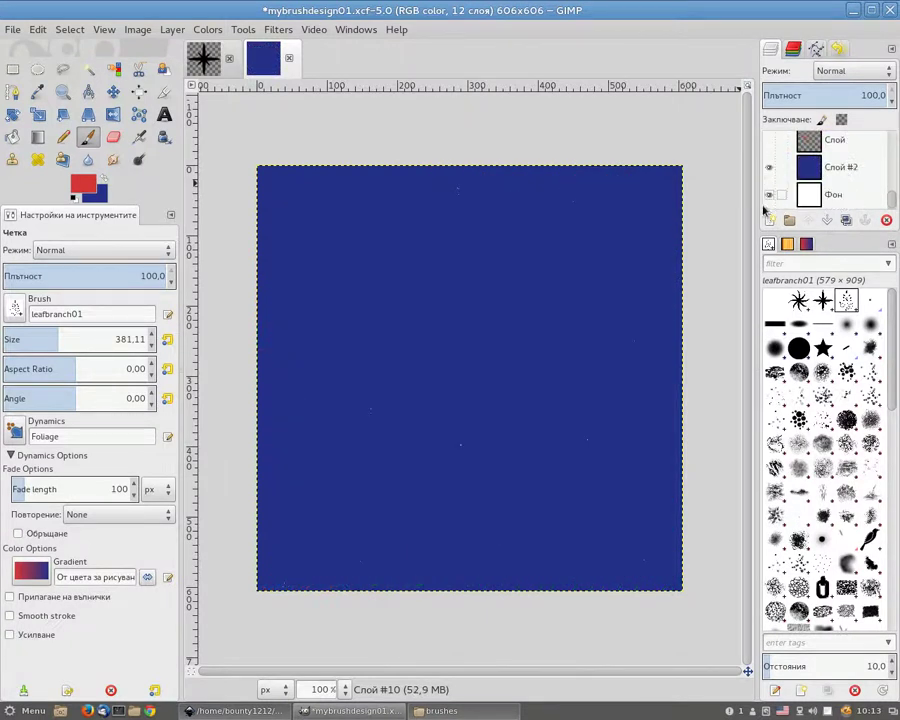
pyautogui.click(860, 203)
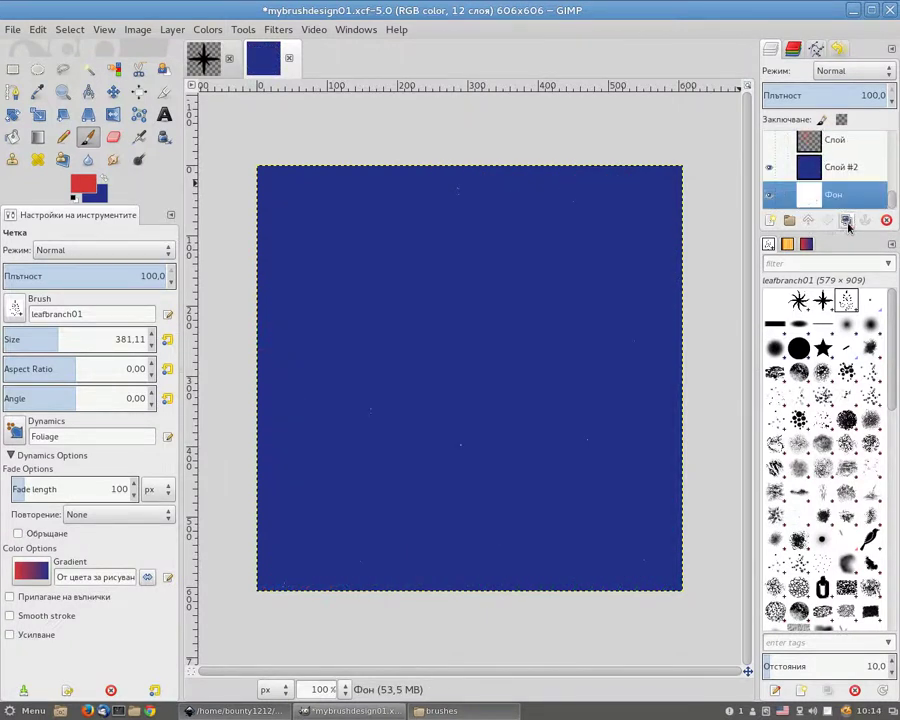
pyautogui.click(886, 222)
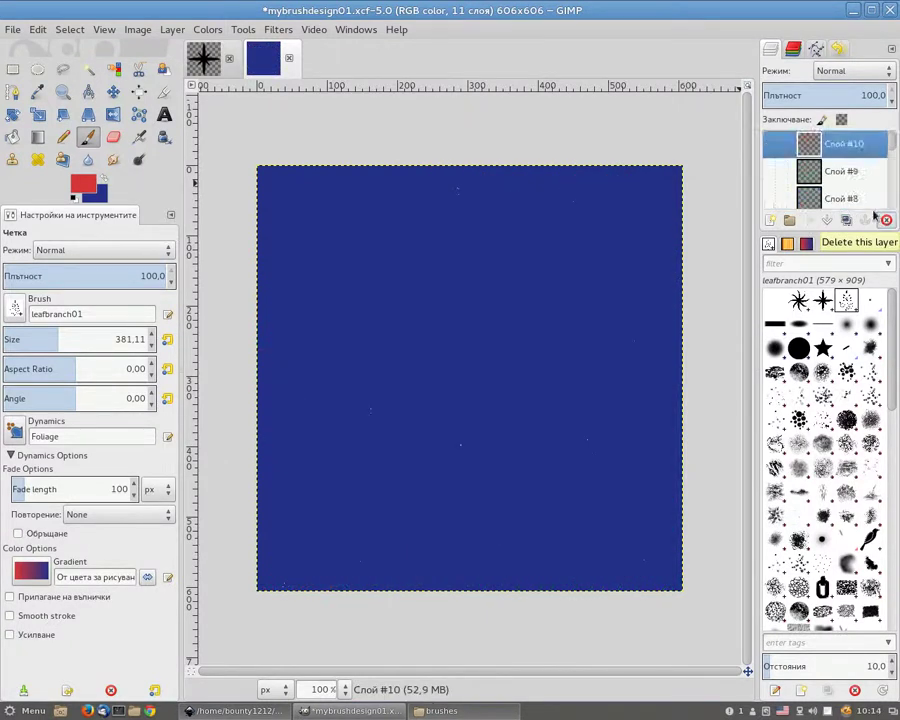
# - Preview layers one at a time, starting with the red Слой #10 and the cyan branches
pyautogui.click(773, 150)
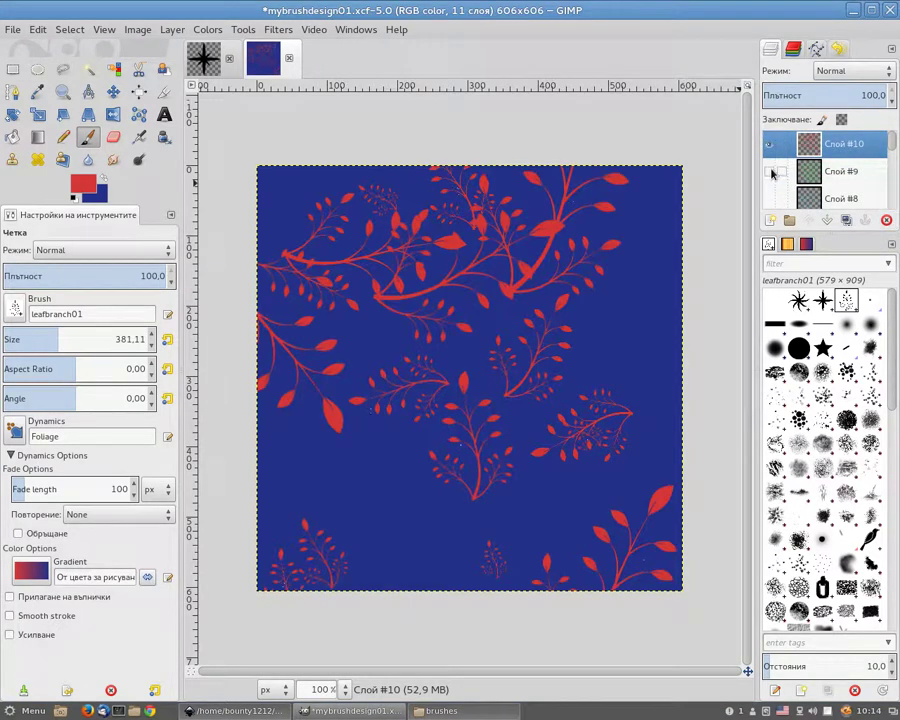
pyautogui.click(771, 174)
pyautogui.scroll(-1, 772, 176)
pyautogui.click(772, 178)
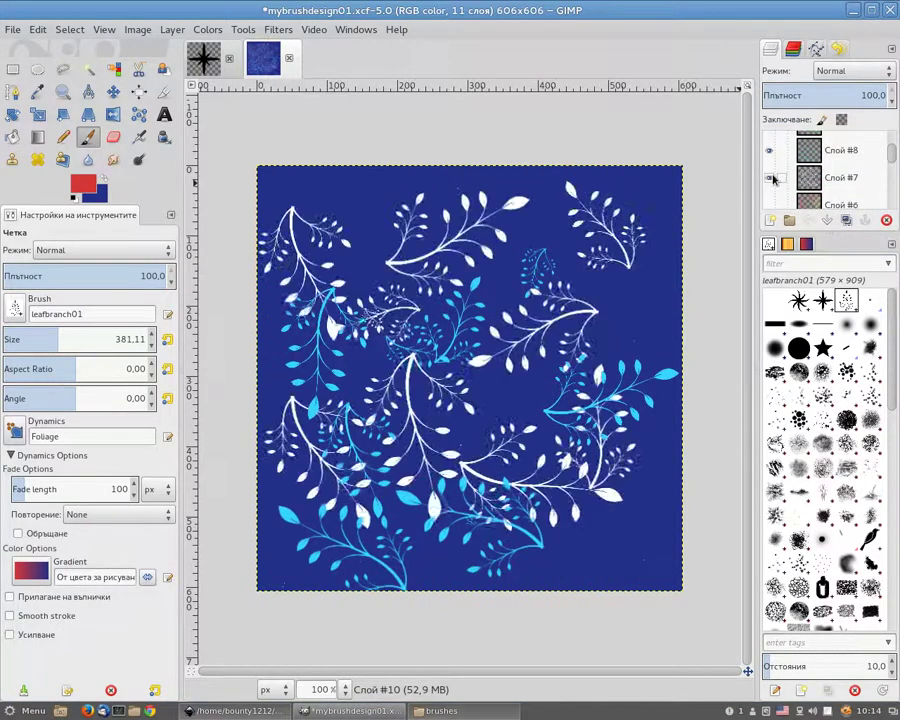
pyautogui.click(770, 151)
pyautogui.scroll(-1, 771, 152)
pyautogui.click(771, 152)
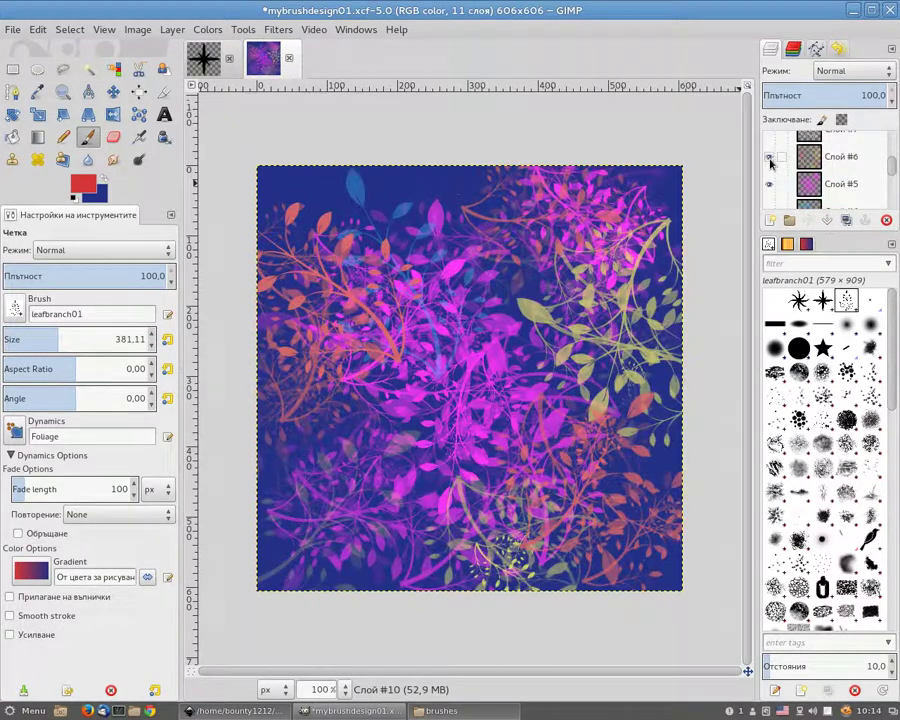
# - Step down through the lower layers until only the salmon and yellow stars show
pyautogui.scroll(-1, 771, 152)
pyautogui.click(772, 152)
pyautogui.click(771, 178)
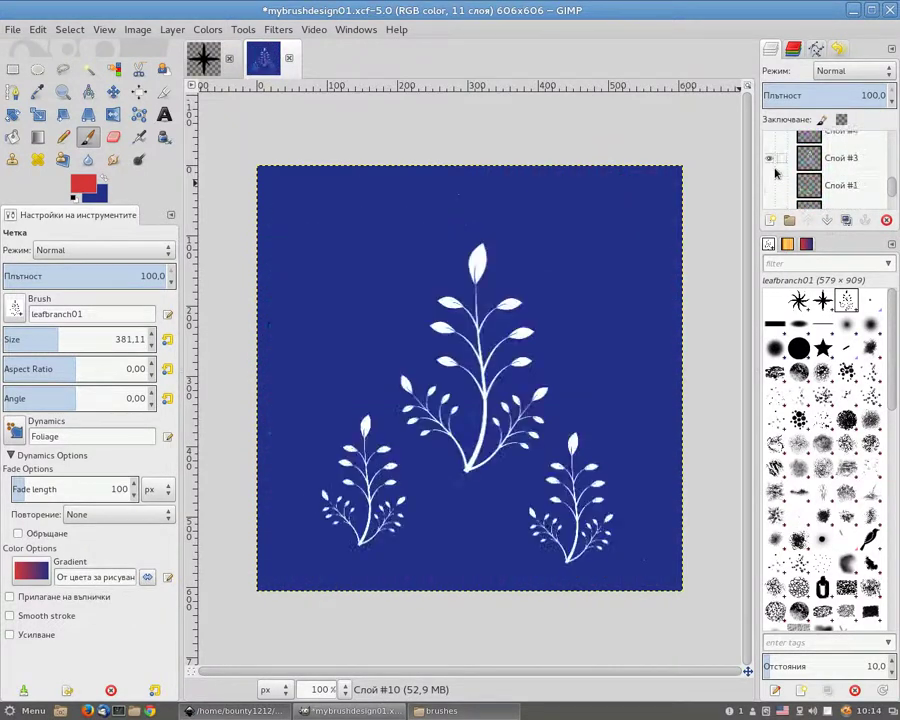
pyautogui.scroll(-1, 772, 180)
pyautogui.click(771, 162)
pyautogui.scroll(-1, 772, 175)
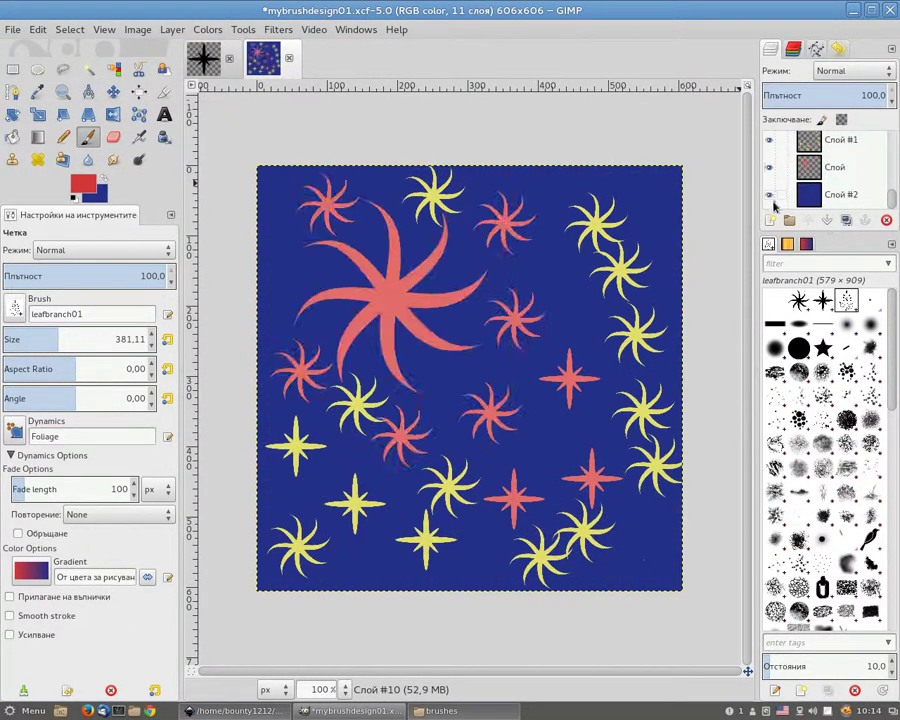
pyautogui.scroll(5, 839, 177)
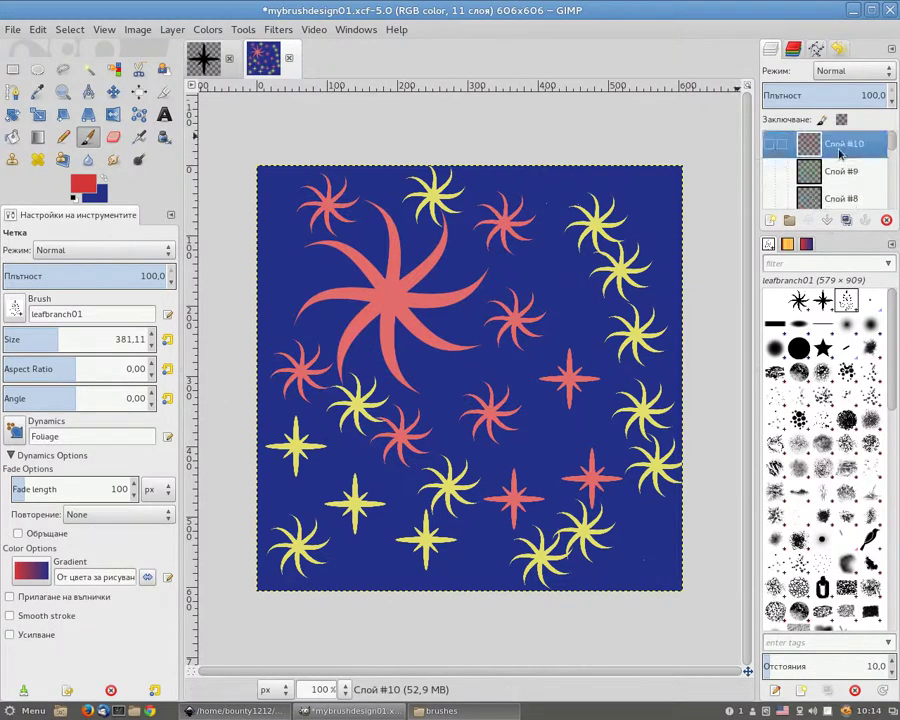
# - Rename Слой #10 to Слой #10(120ms) and Слой #9 with a 140 ms timing
pyautogui.rightClick(855, 152)
pyautogui.click(732, 157)
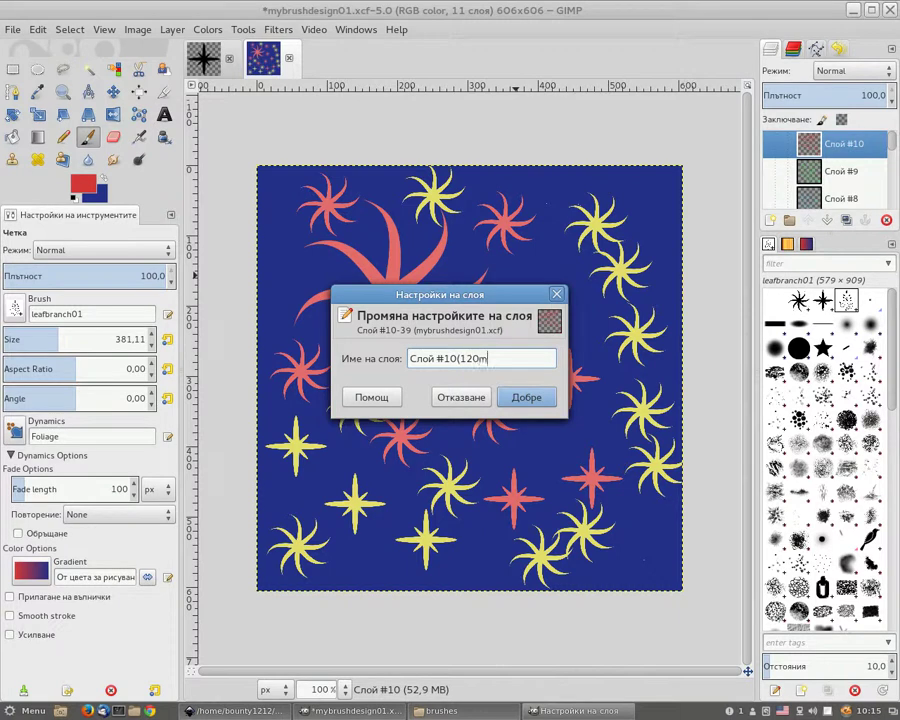
pyautogui.click(526, 397)
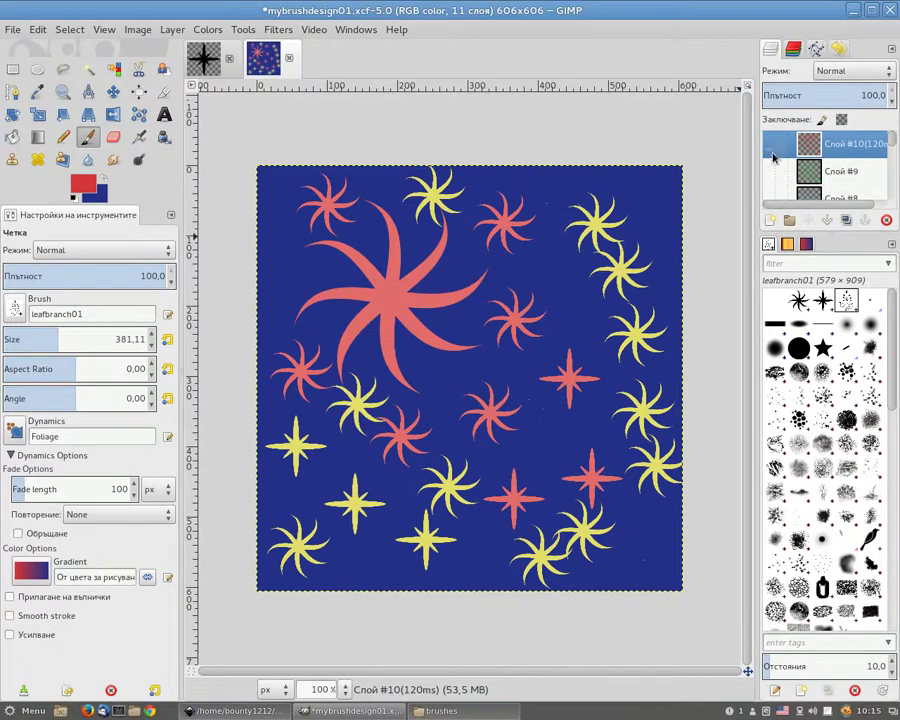
pyautogui.click(843, 172)
pyautogui.rightClick(843, 174)
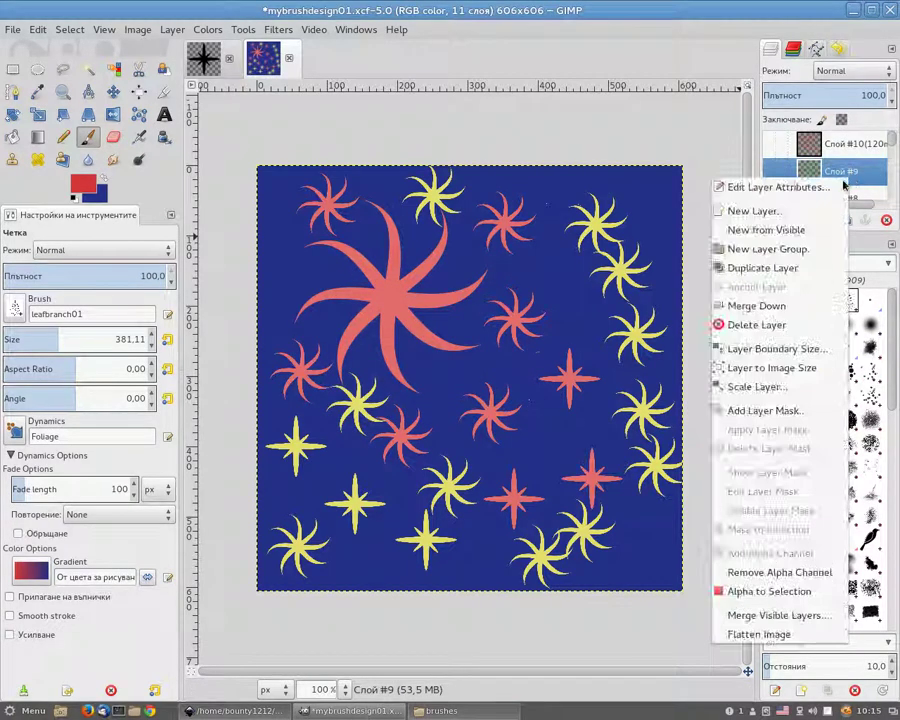
pyautogui.click(760, 184)
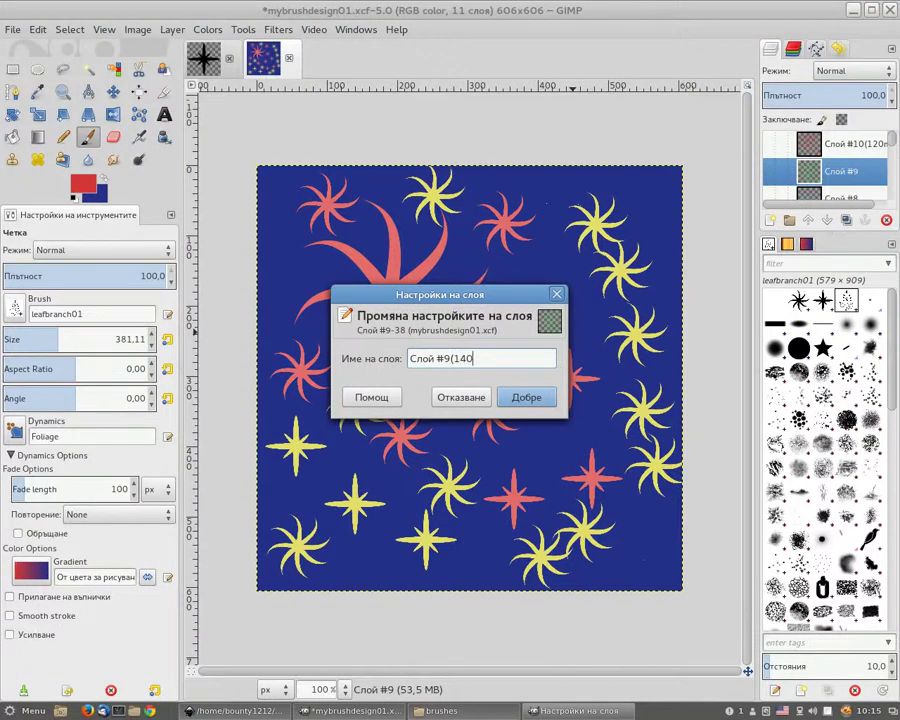
pyautogui.click(526, 397)
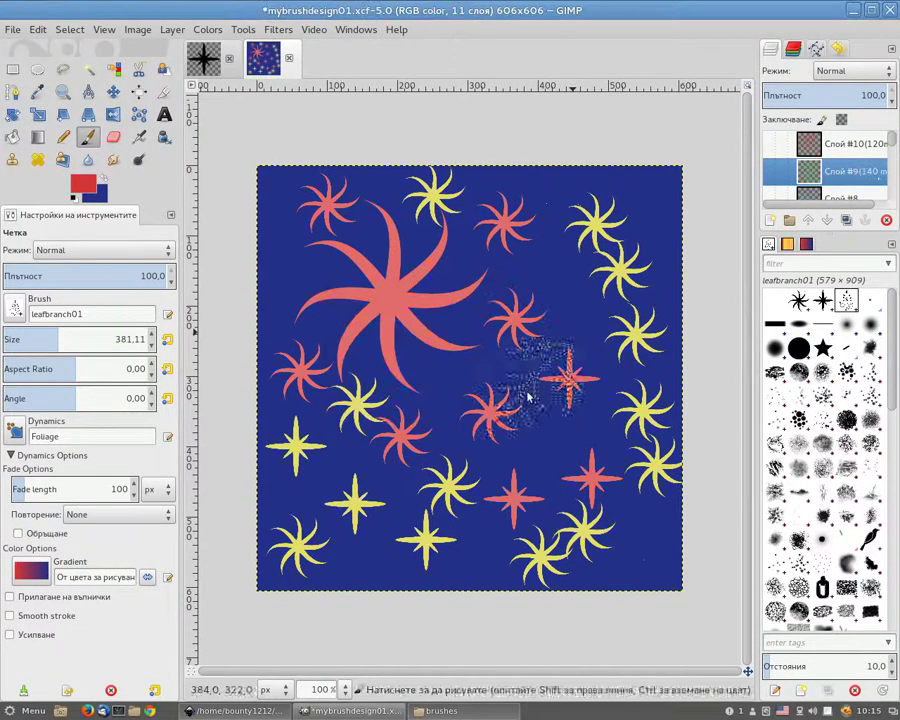
# - Add 160 ms to Слой #8's name and 180 ms to Слой #7's name
pyautogui.scroll(-1, 858, 172)
pyautogui.rightClick(843, 170)
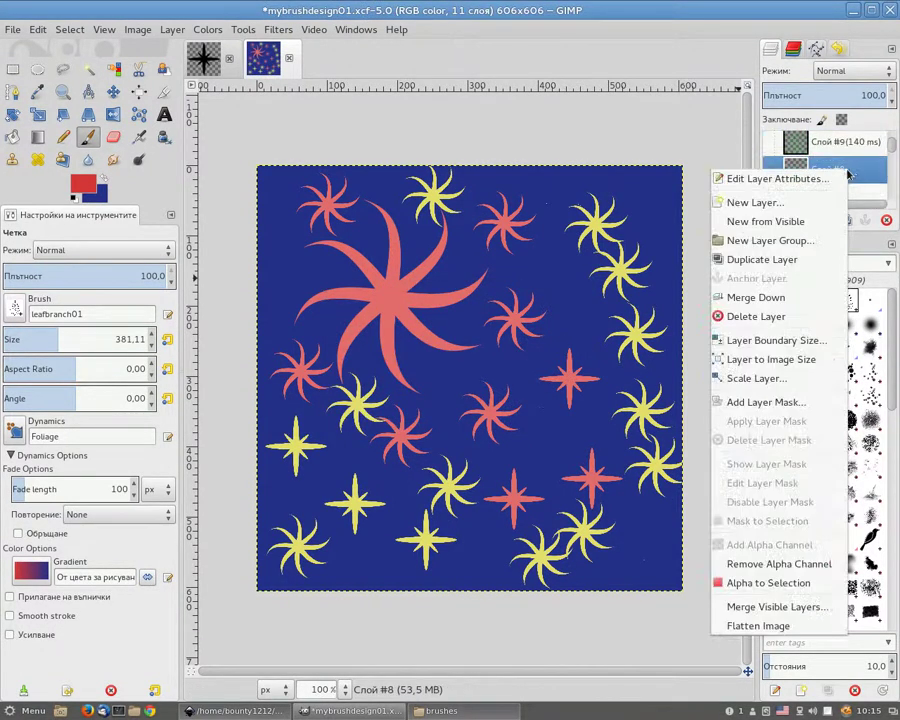
pyautogui.click(778, 177)
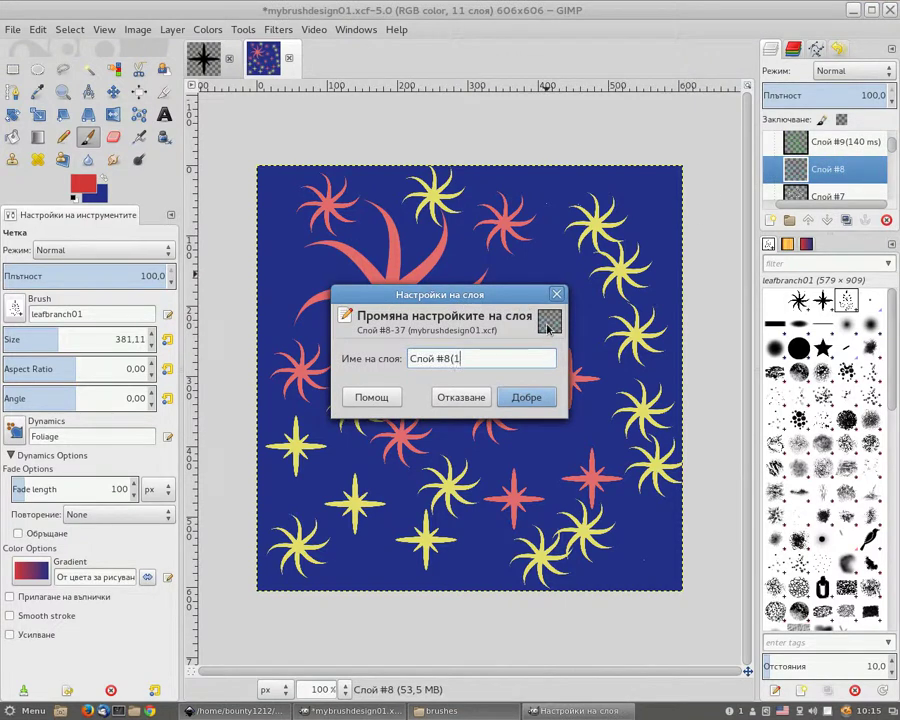
pyautogui.click(537, 397)
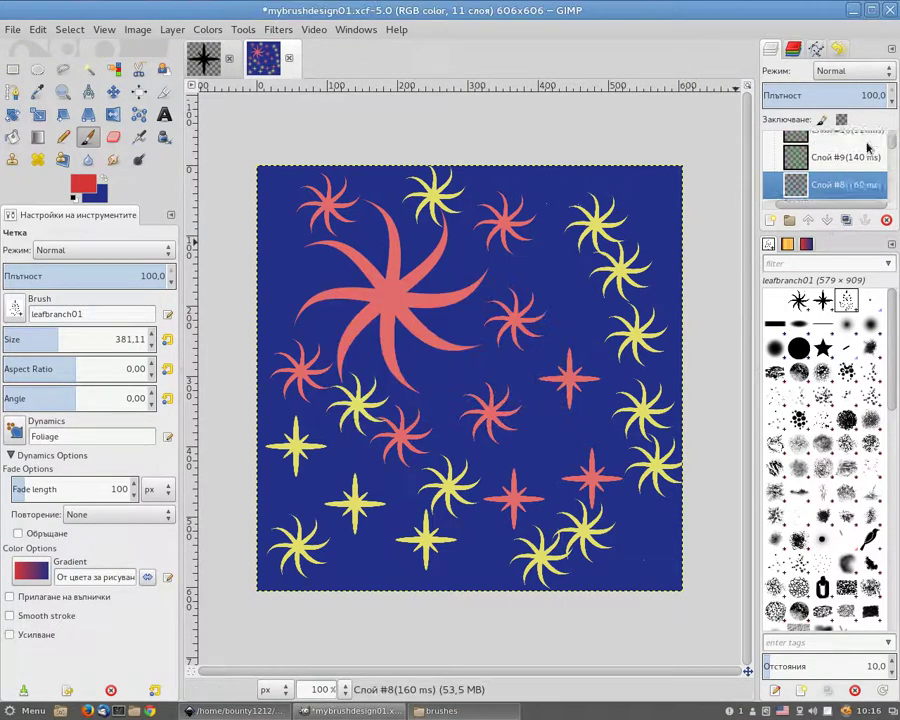
pyautogui.scroll(-1, 835, 187)
pyautogui.rightClick(835, 184)
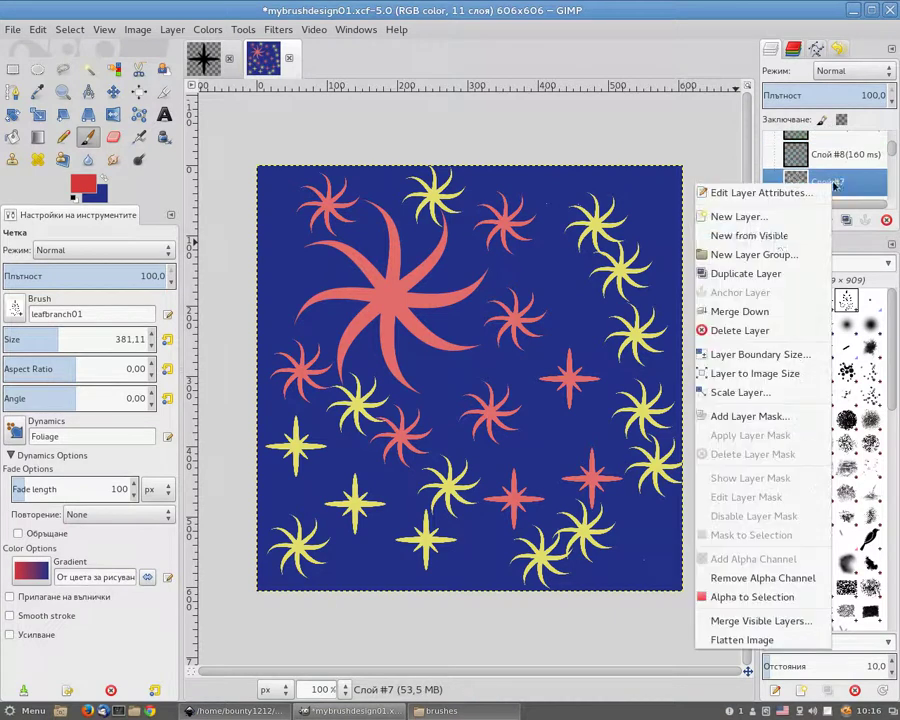
pyautogui.click(779, 193)
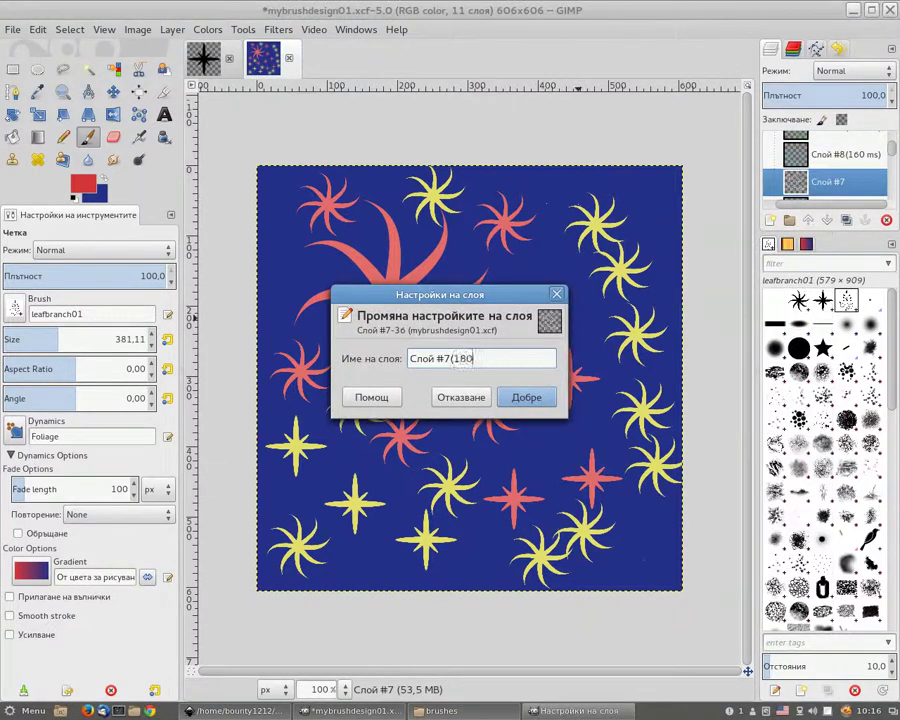
pyautogui.click(527, 397)
# - Add 200 ms to Слой #6's name and 220 ms to Слой #5's name
pyautogui.scroll(-1, 828, 176)
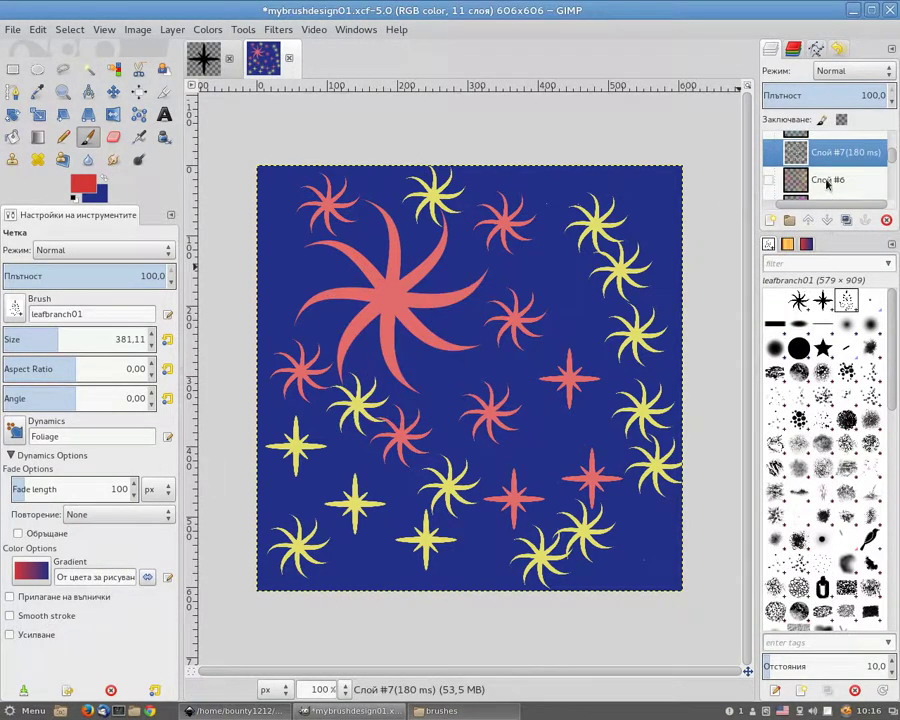
pyautogui.rightClick(828, 182)
pyautogui.click(767, 189)
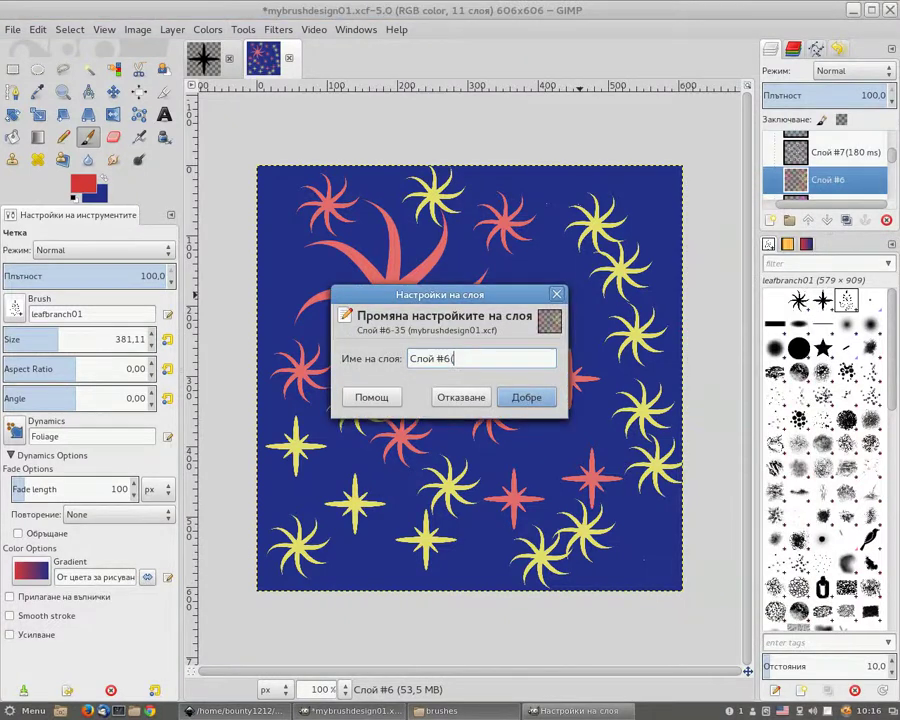
pyautogui.click(518, 397)
pyautogui.scroll(-1, 828, 176)
pyautogui.click(828, 177)
pyautogui.rightClick(828, 177)
pyautogui.click(767, 186)
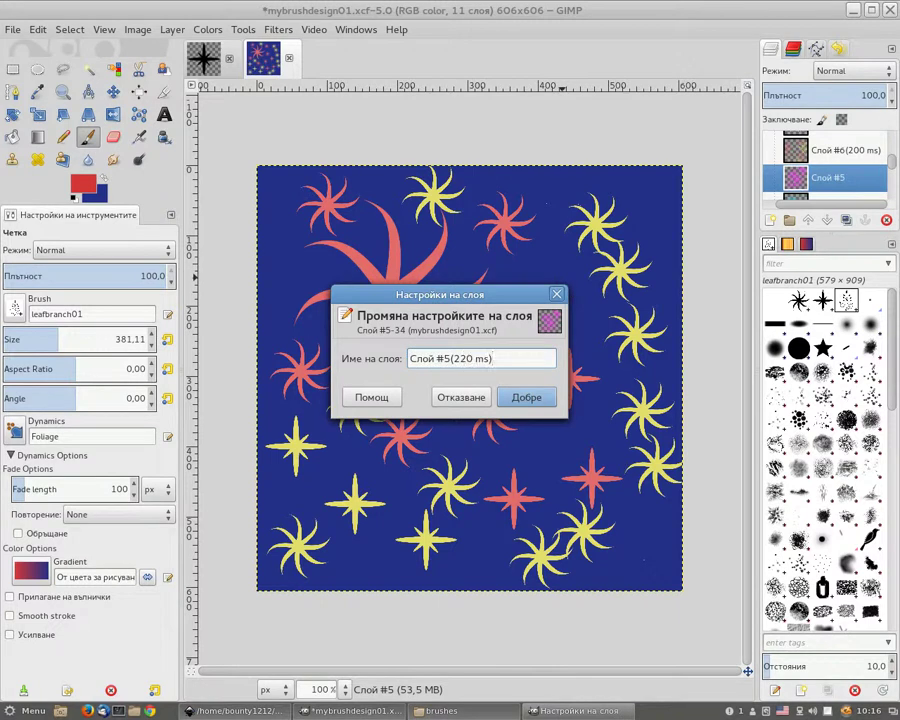
pyautogui.click(541, 401)
# - Add 240 ms to Слой #4's name and 260 ms to Слой #3's name
pyautogui.scroll(-1, 828, 176)
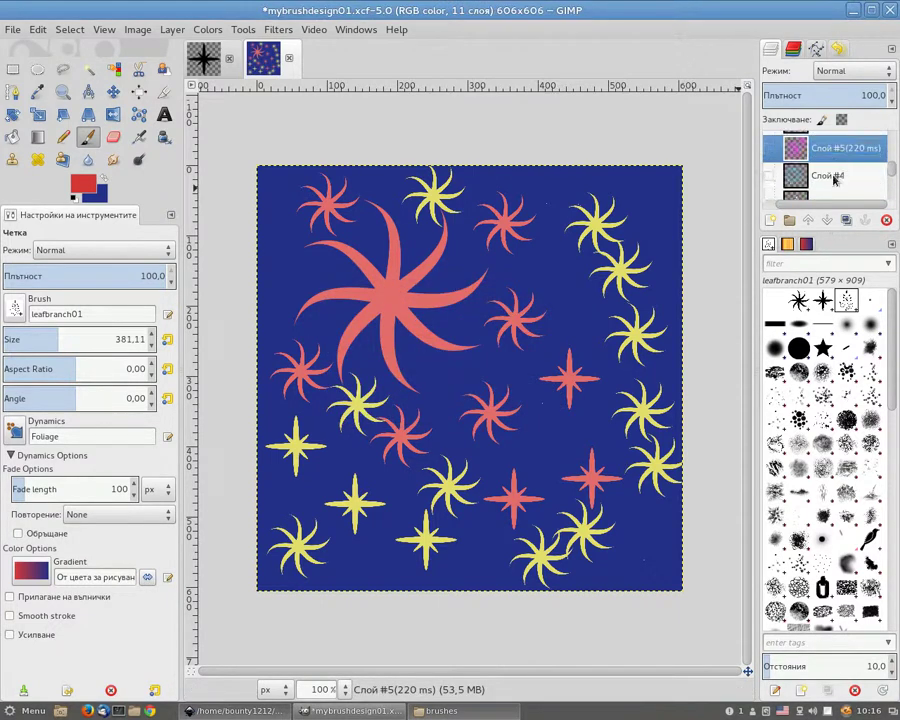
pyautogui.rightClick(828, 177)
pyautogui.click(760, 186)
pyautogui.write('Слой #4(240 ms)')
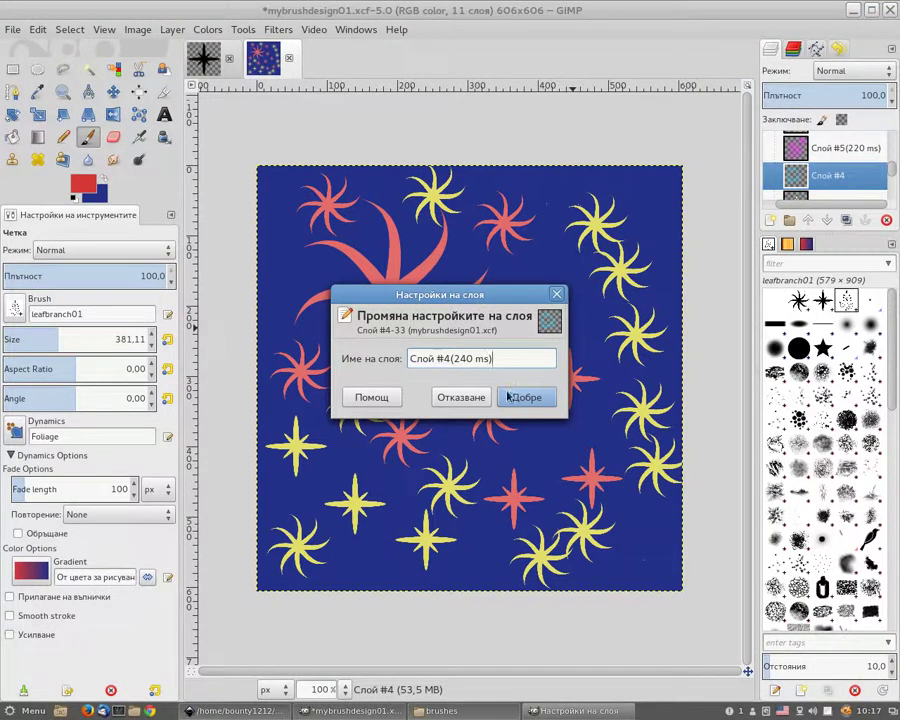
pyautogui.click(510, 397)
pyautogui.scroll(-1, 834, 180)
pyautogui.click(832, 166)
pyautogui.scroll(1, 841, 167)
pyautogui.rightClick(835, 188)
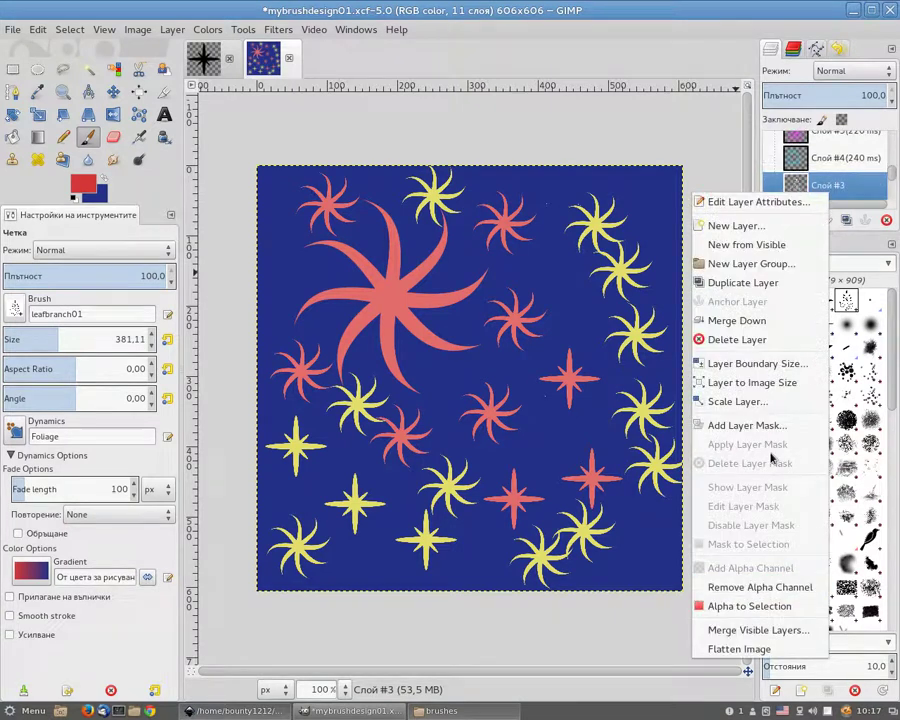
pyautogui.click(780, 201)
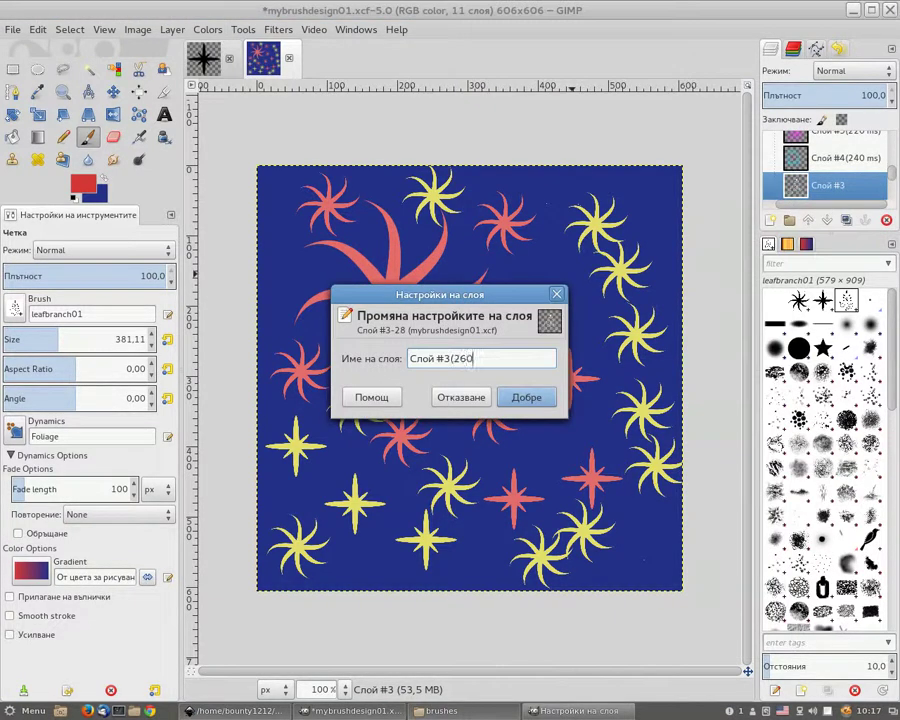
pyautogui.click(531, 398)
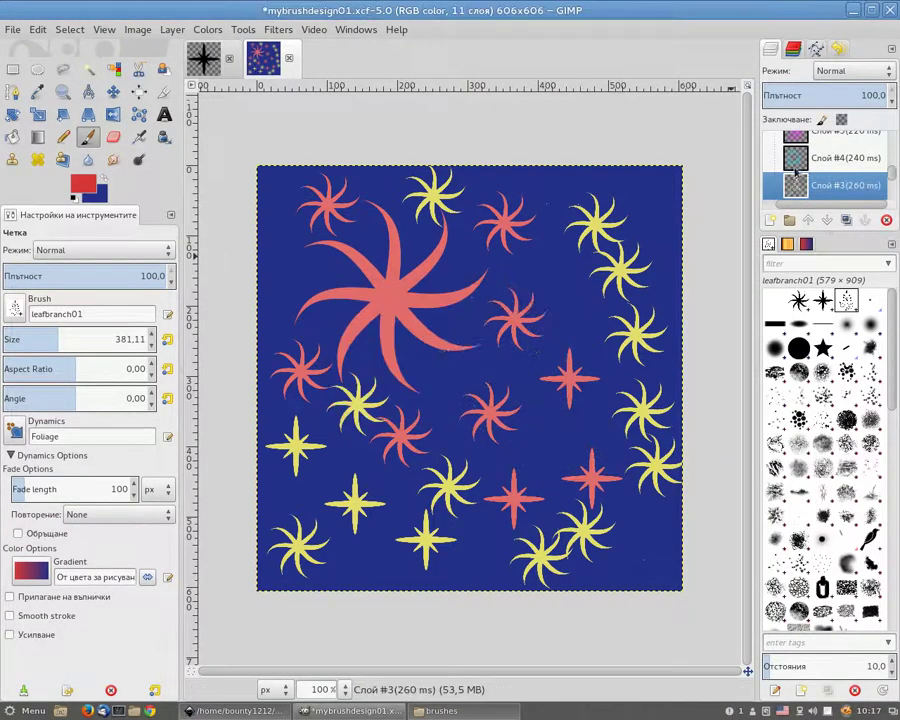
# - Rename Слой #1 to Слой #1(280 ms) and the base Слой to Слой(300 ms)
pyautogui.scroll(-1, 832, 178)
pyautogui.scroll(-1, 832, 178)
pyautogui.rightClick(828, 172)
pyautogui.click(760, 182)
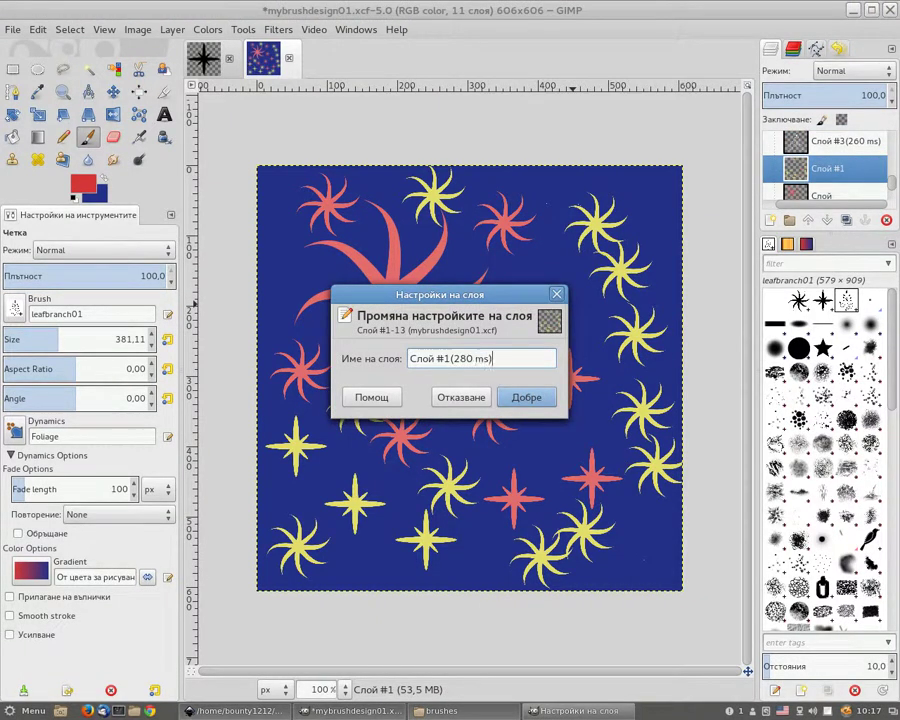
pyautogui.press('Return')
pyautogui.scroll(-1, 830, 160)
pyautogui.scroll(-1, 830, 160)
pyautogui.rightClick(830, 166)
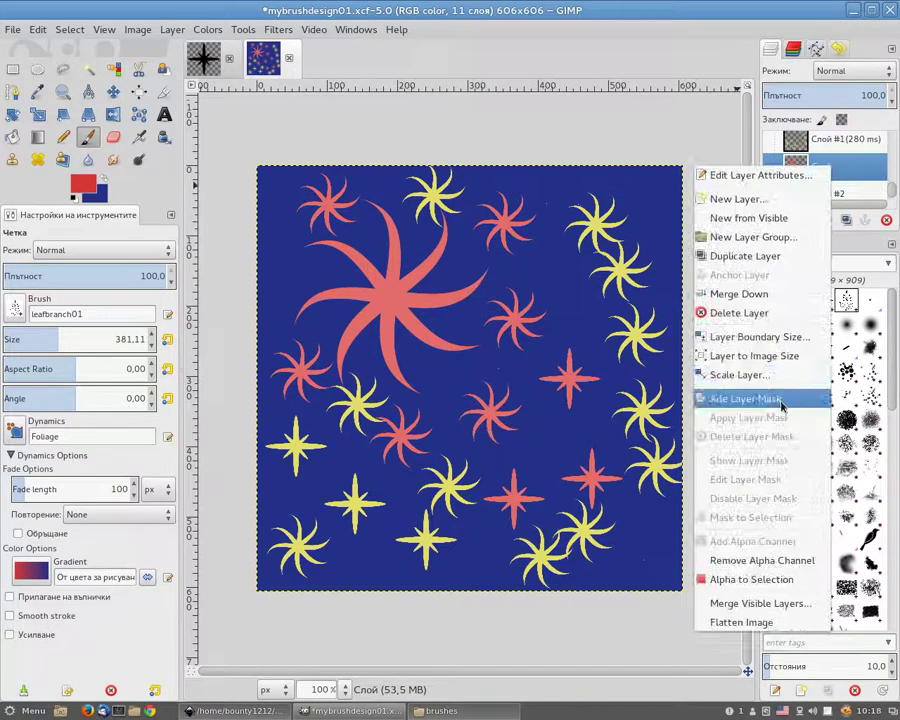
pyautogui.click(745, 175)
pyautogui.write('Слой(300 ms)')
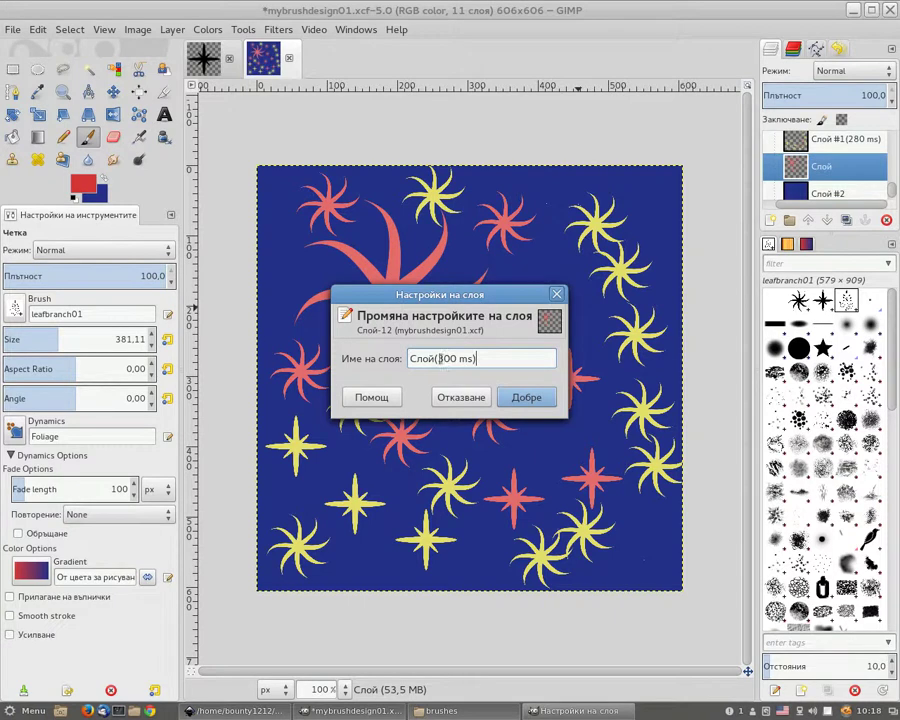
pyautogui.click(527, 397)
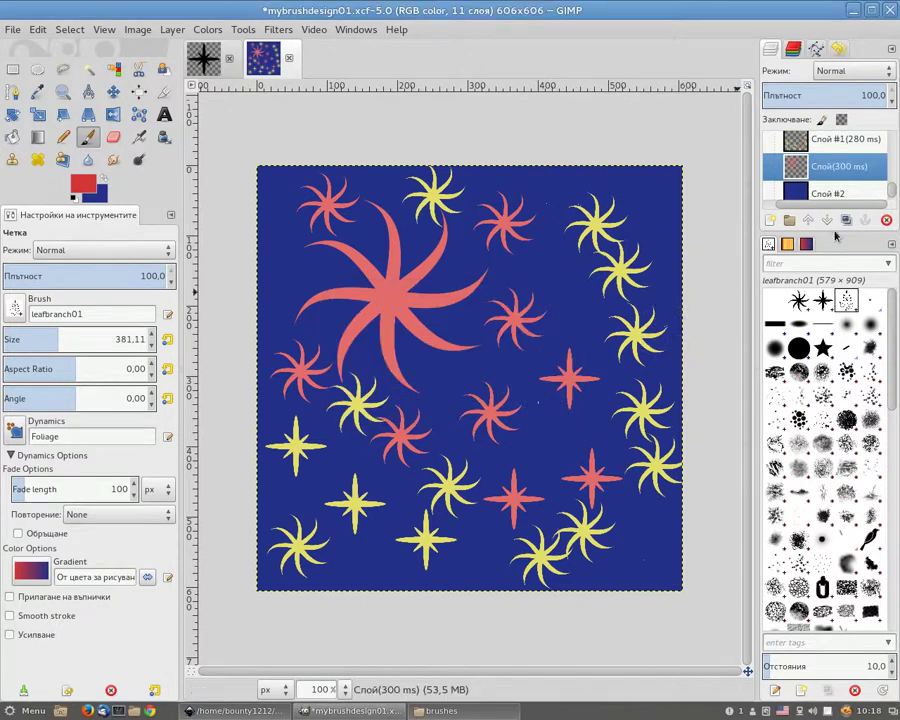
pyautogui.scroll(-1, 850, 174)
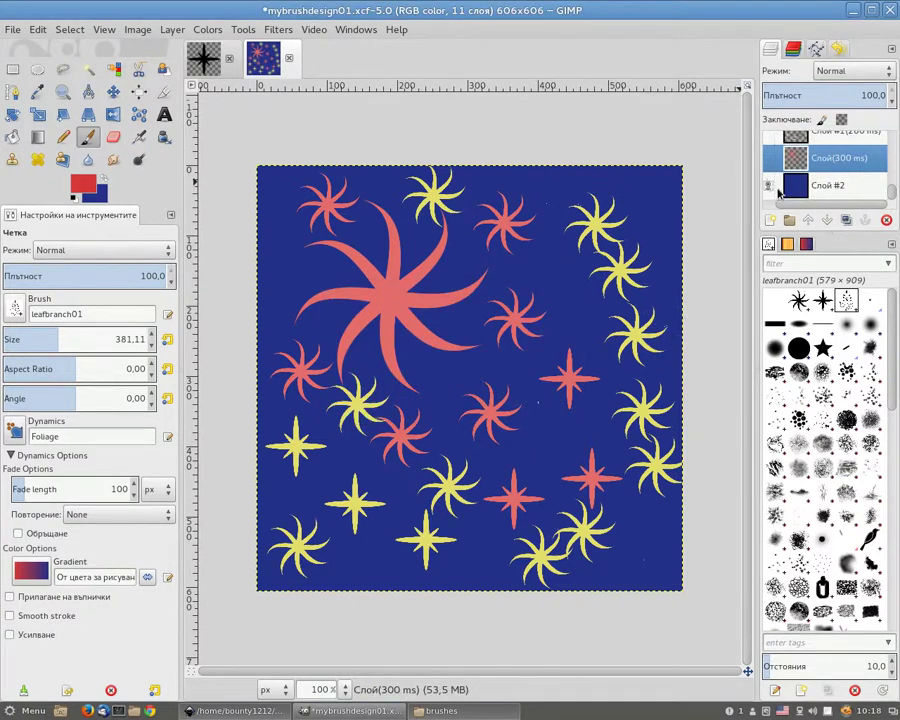
pyautogui.scroll(-1, 820, 190)
pyautogui.keyDown('shift'); pyautogui.click(770, 183); pyautogui.keyUp('shift')
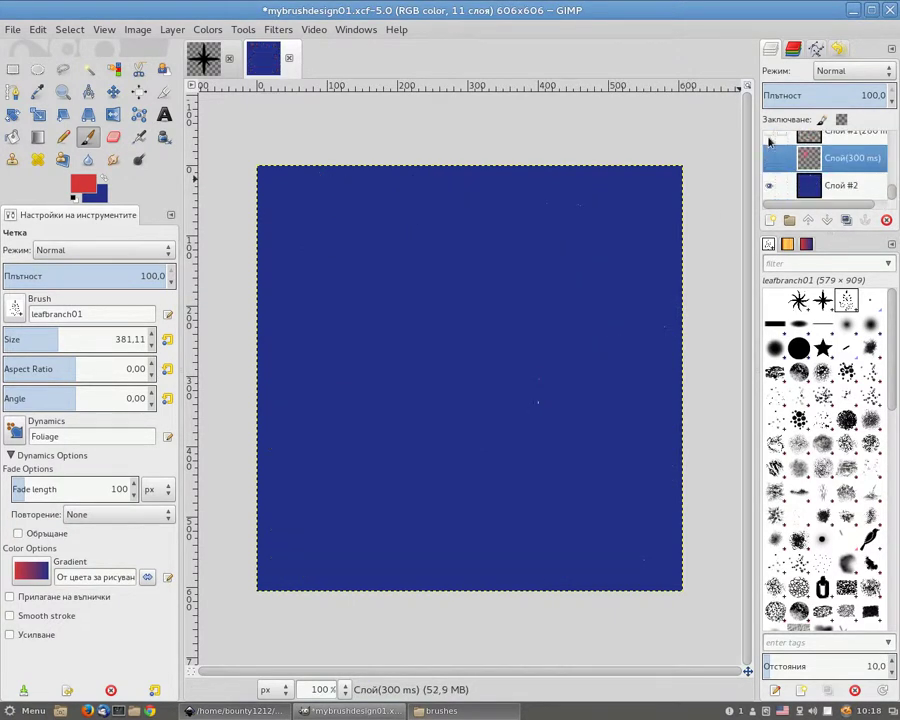
pyautogui.scroll(5, 805, 170)
pyautogui.click(806, 143)
pyautogui.scroll(-2, 806, 160)
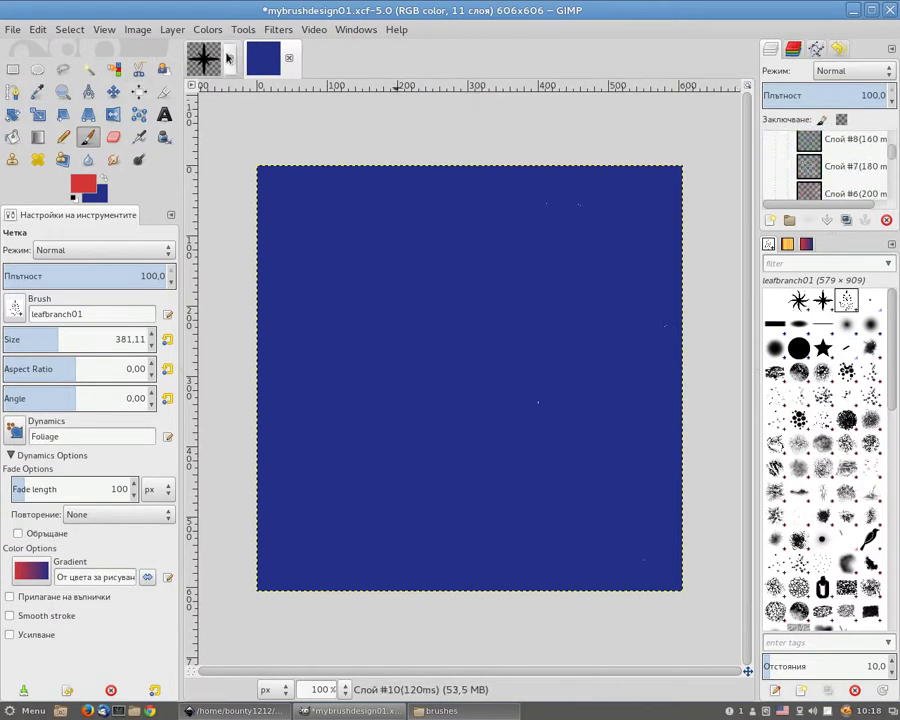
pyautogui.click(271, 27)
pyautogui.moveTo(298, 357)
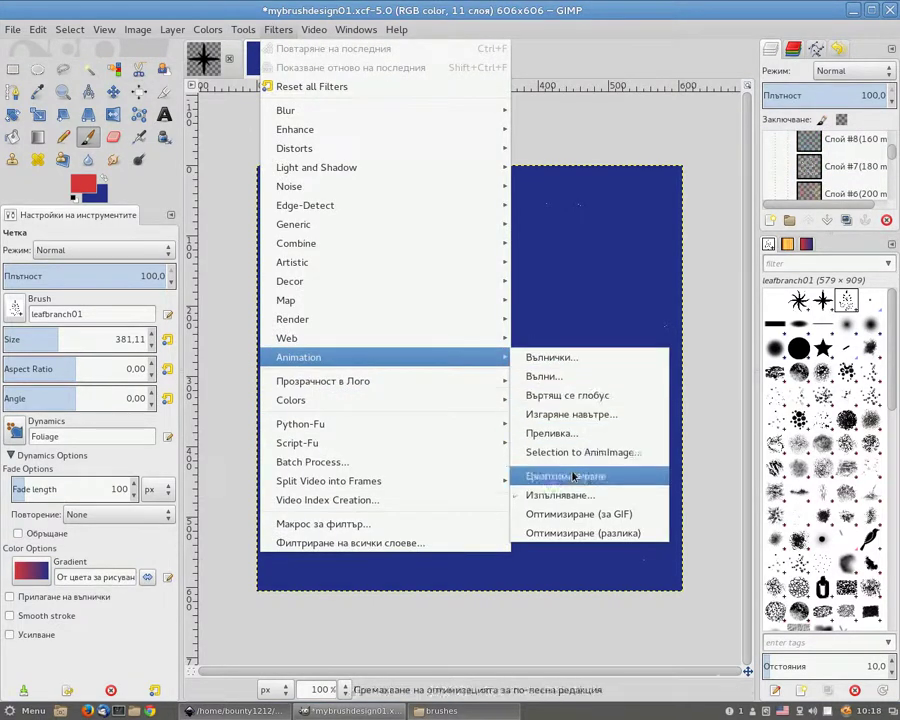
pyautogui.click(578, 494)
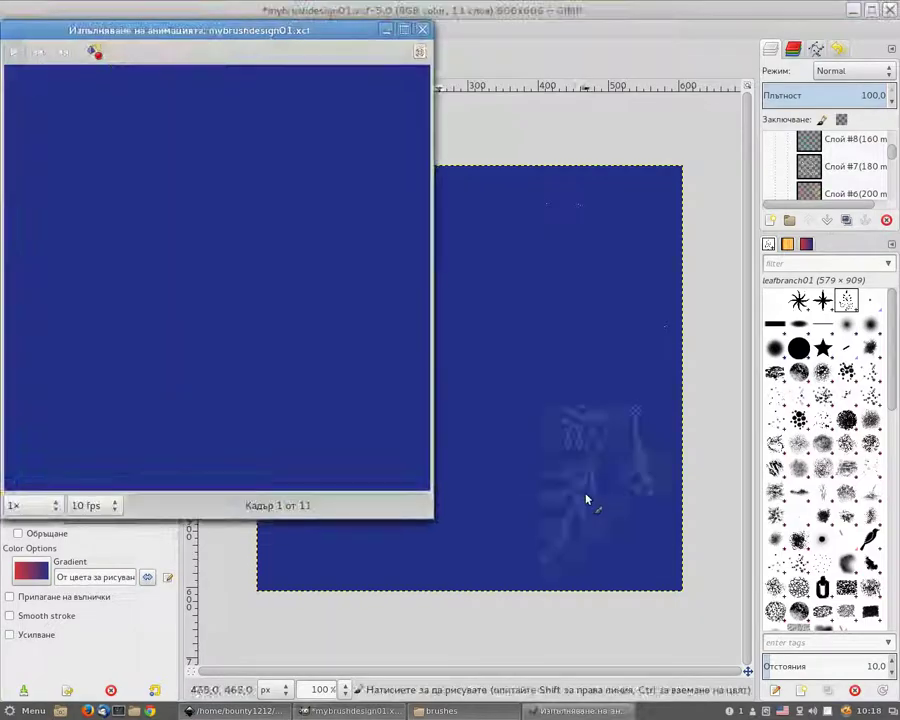
pyautogui.click(16, 52)
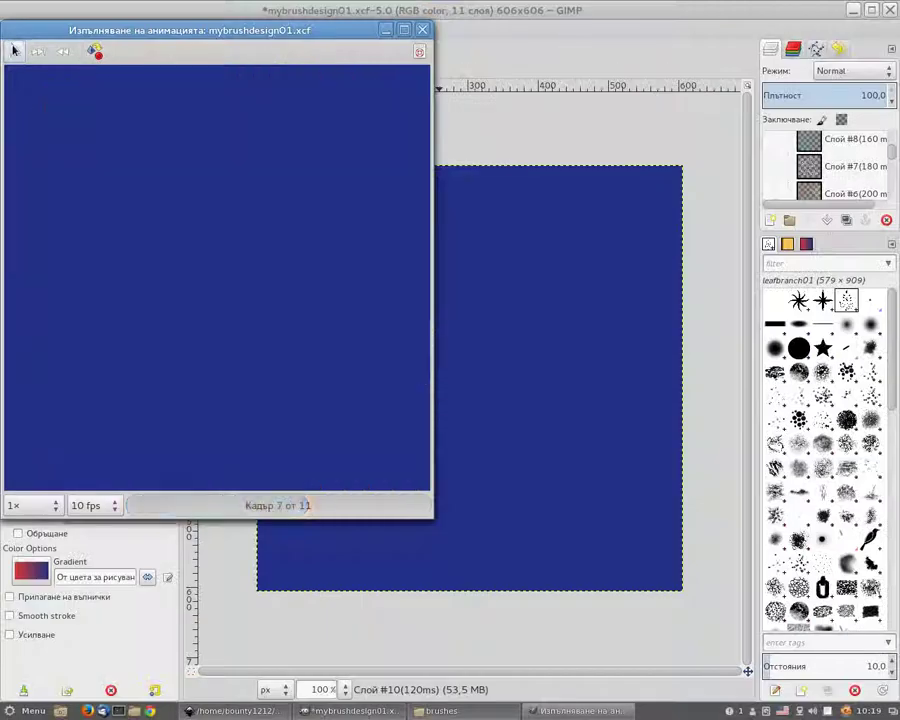
pyautogui.click(14, 51)
pyautogui.click(33, 505)
pyautogui.click(20, 605)
pyautogui.press('space')
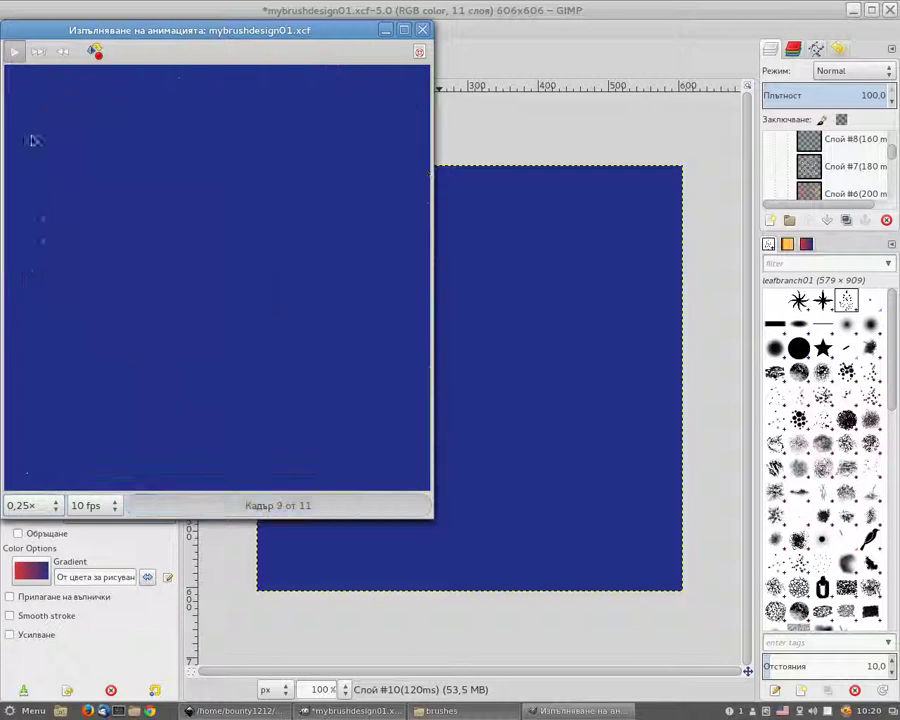
pyautogui.click(424, 30)
# - Make the Слой #2 background layer visible and save the design as mybrushdesign01.xcf
pyautogui.scroll(-3, 878, 190)
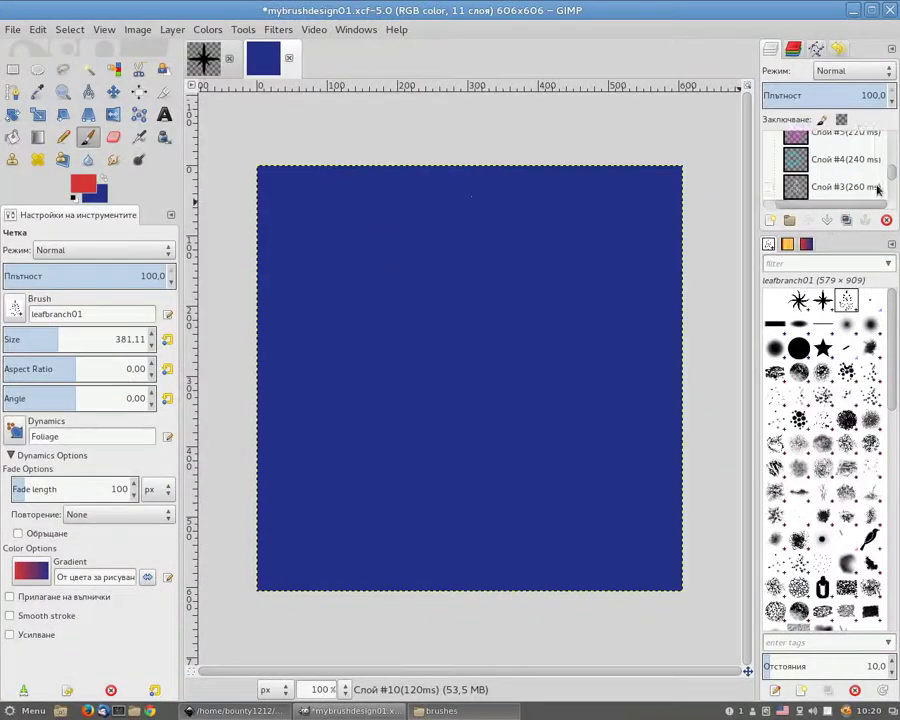
pyautogui.click(762, 185)
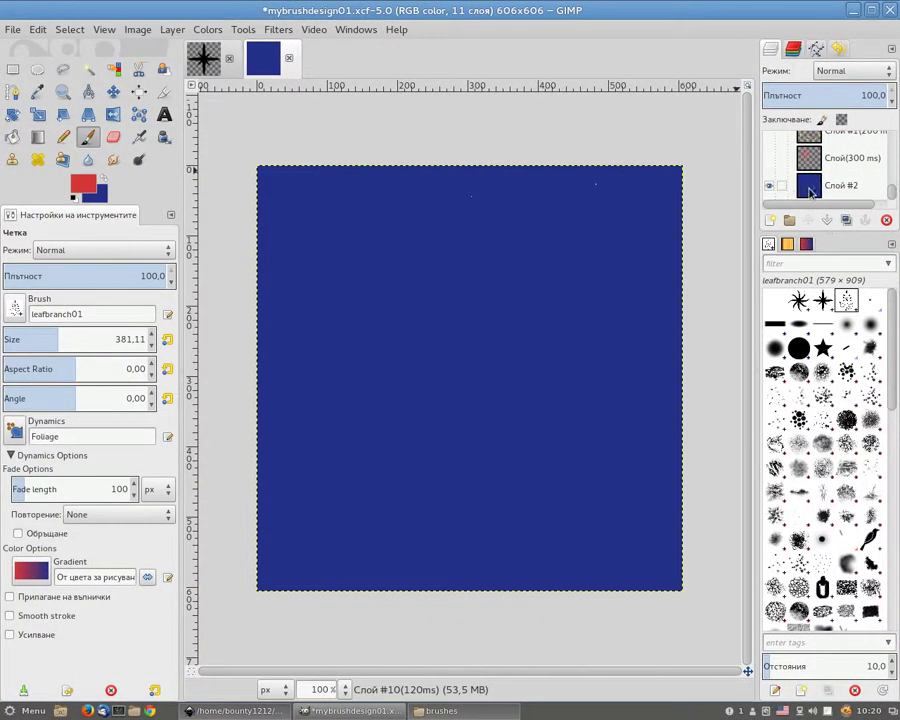
pyautogui.click(13, 29)
pyautogui.click(60, 167)
# - Export the image as mybrushdesign01.gif in GIF format with 'As animation' enabled
pyautogui.click(13, 29)
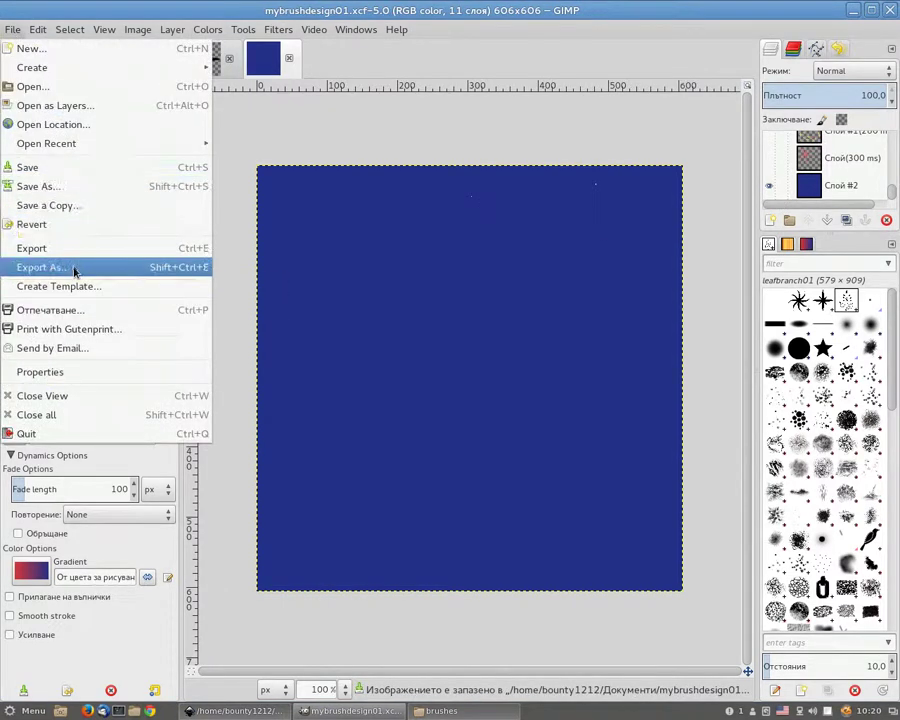
pyautogui.click(73, 268)
pyautogui.click(26, 542)
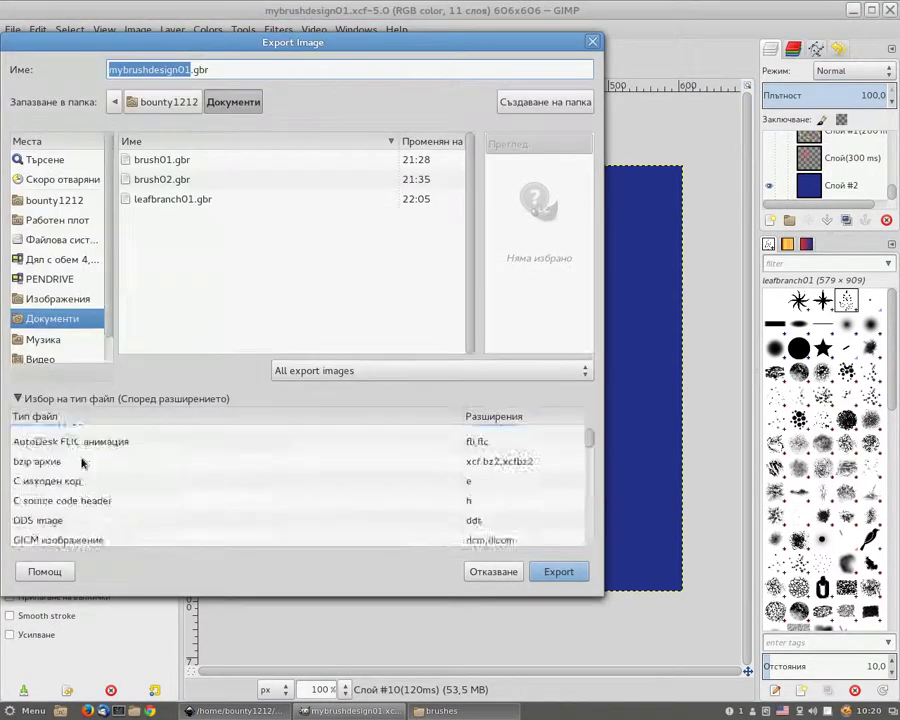
pyautogui.scroll(-2, 83, 462)
pyautogui.click(62, 514)
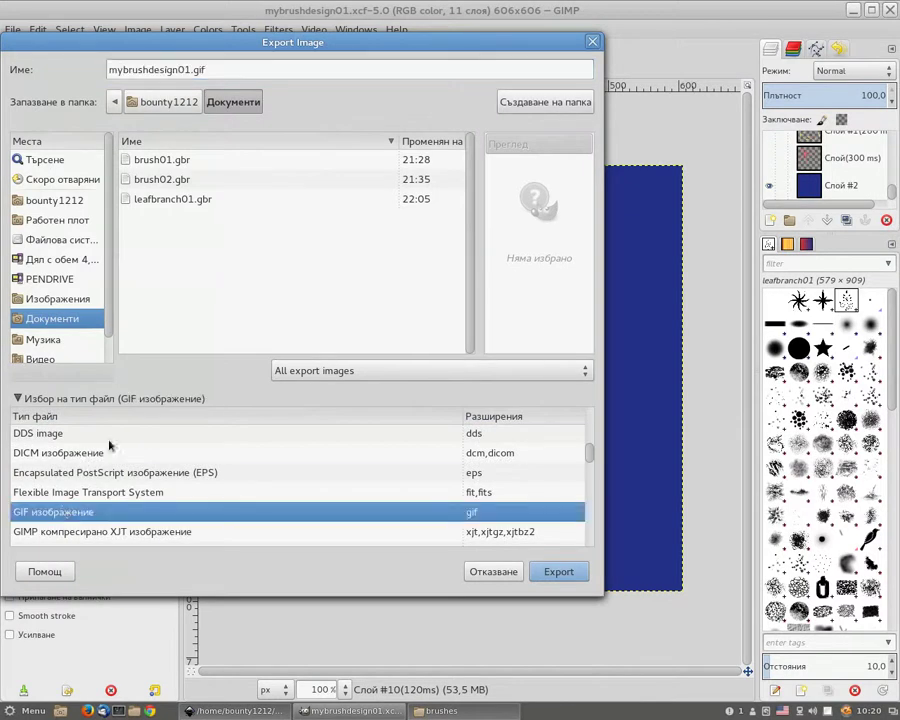
pyautogui.click(559, 572)
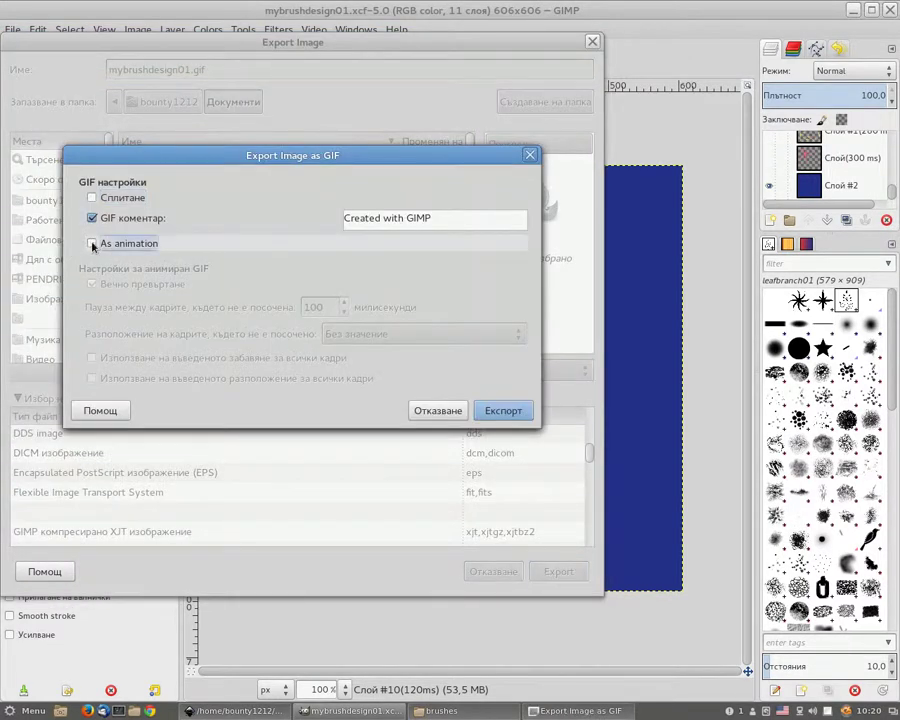
pyautogui.click(92, 243)
pyautogui.click(490, 409)
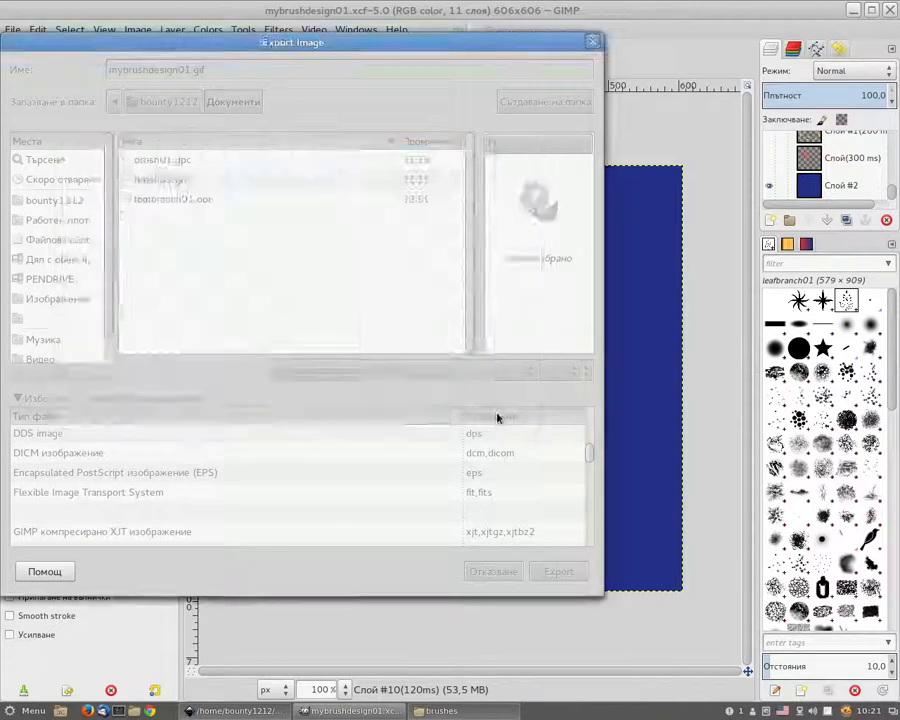
# - Preview mybrushdesign01.gif from Документи in a maximized image viewer, then go back to GIMP
pyautogui.click(431, 712)
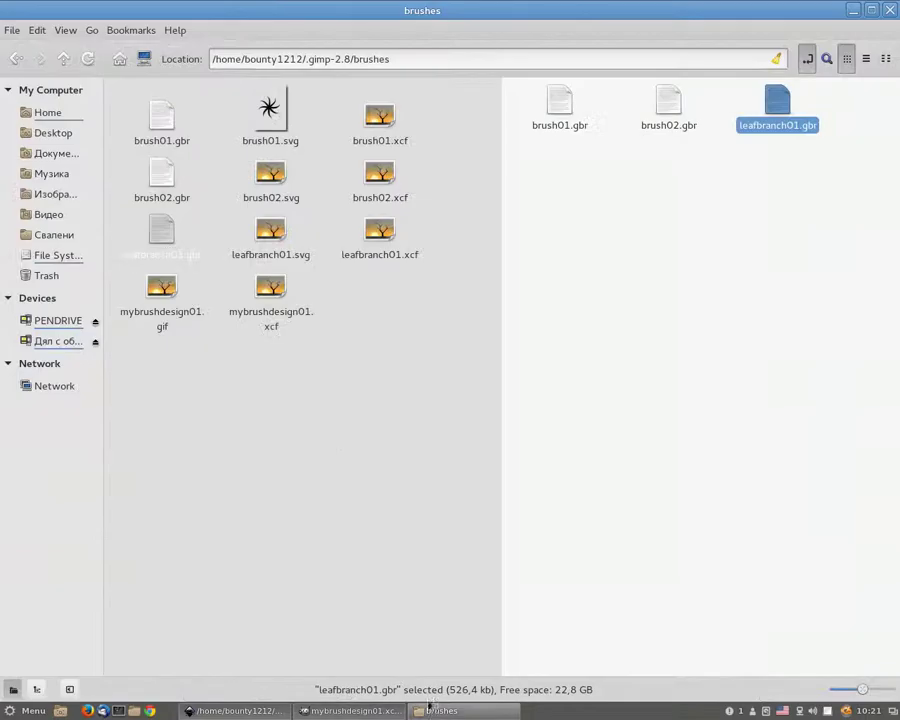
pyautogui.click(224, 418)
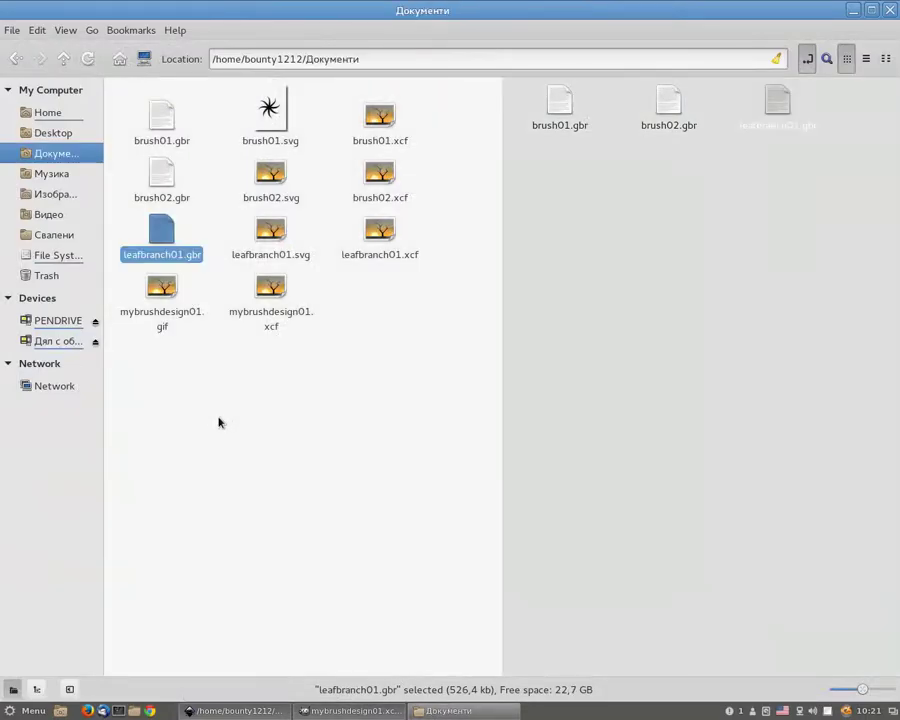
pyautogui.doubleClick(162, 290)
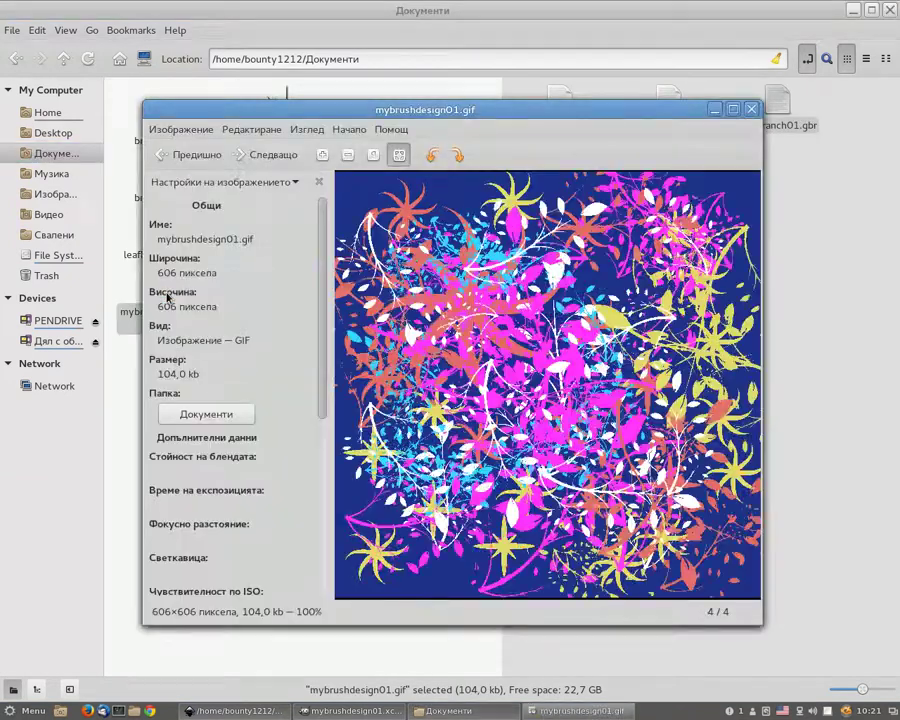
pyautogui.doubleClick(452, 109)
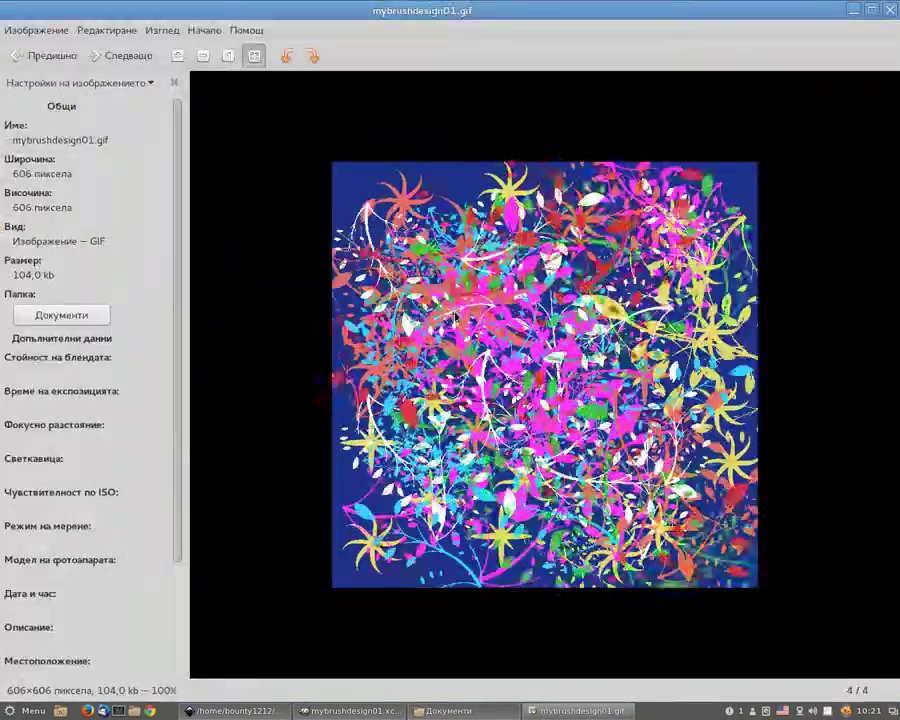
pyautogui.click(889, 10)
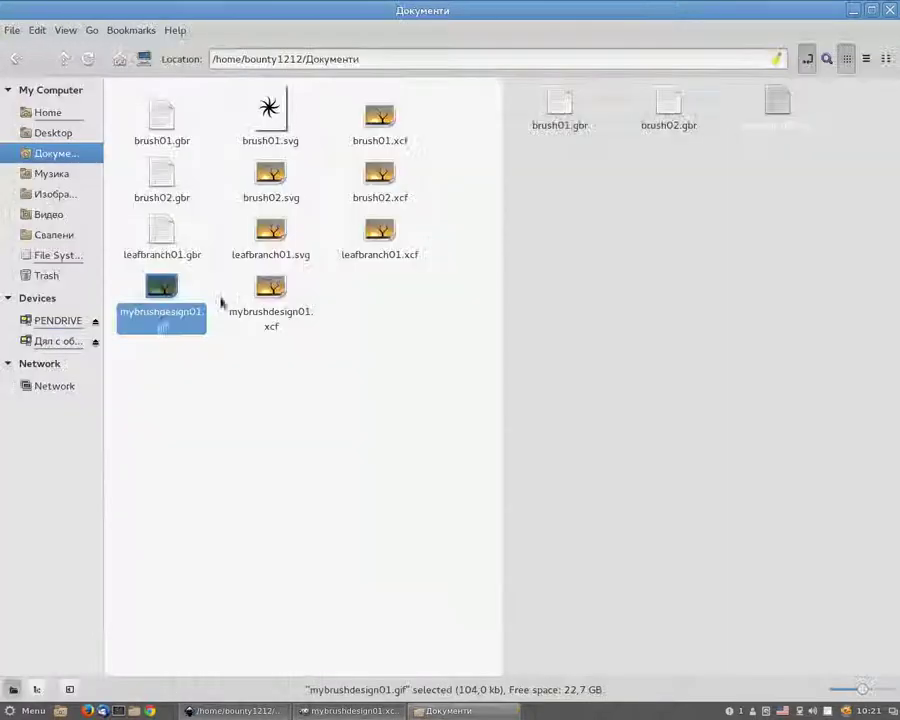
pyautogui.click(340, 711)
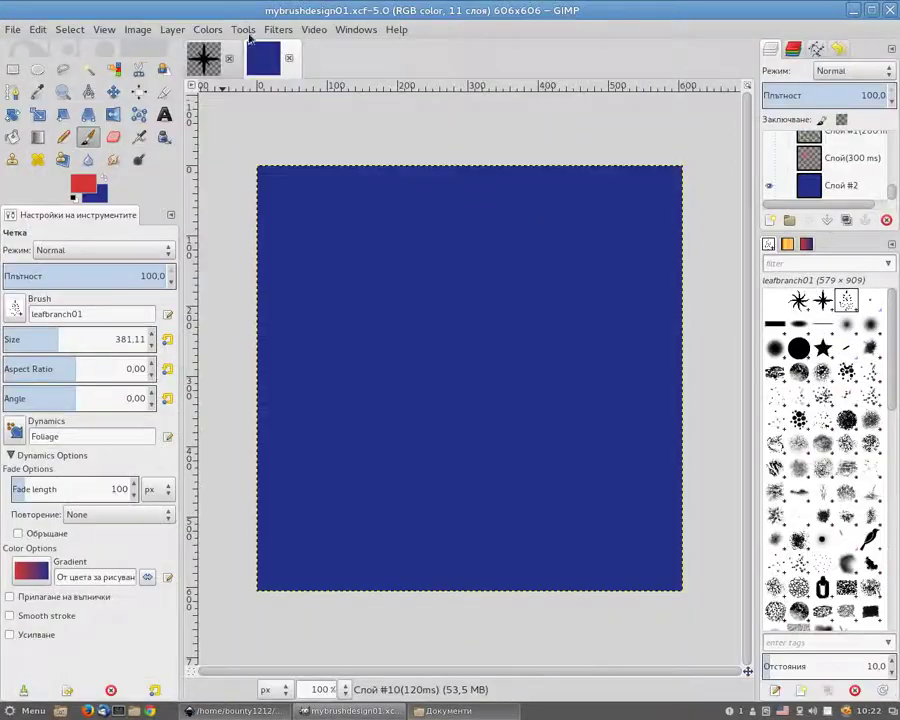
# - Play the layer animation in Filters > Animation > Playback at 0,25x zoom, then close the playback window
pyautogui.click(278, 29)
pyautogui.click(582, 512)
pyautogui.click(26, 506)
pyautogui.click(34, 548)
pyautogui.click(13, 55)
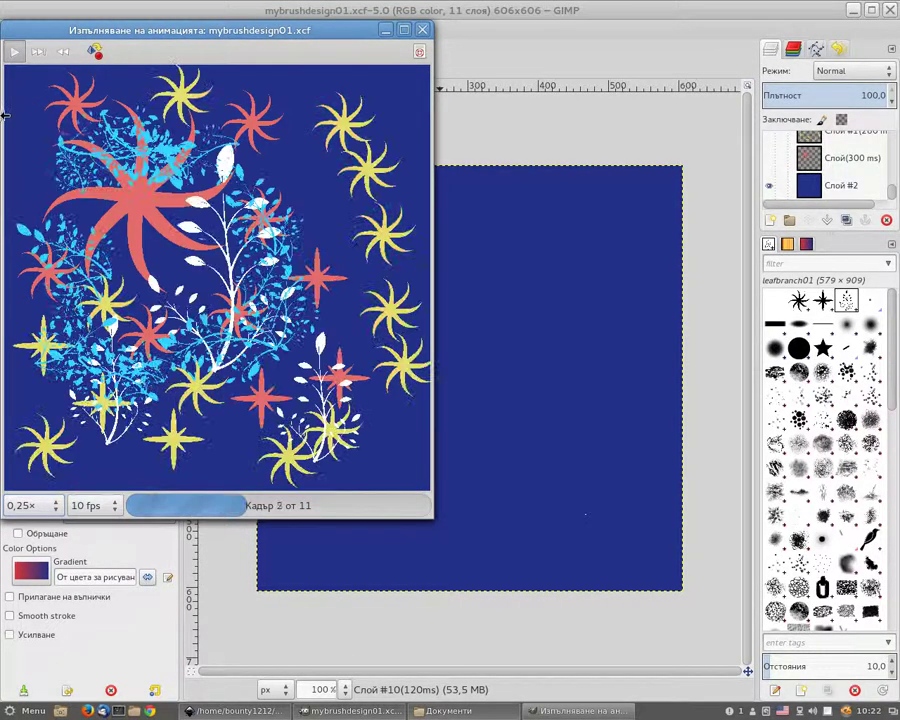
pyautogui.click(25, 507)
pyautogui.click(424, 30)
pyautogui.click(12, 30)
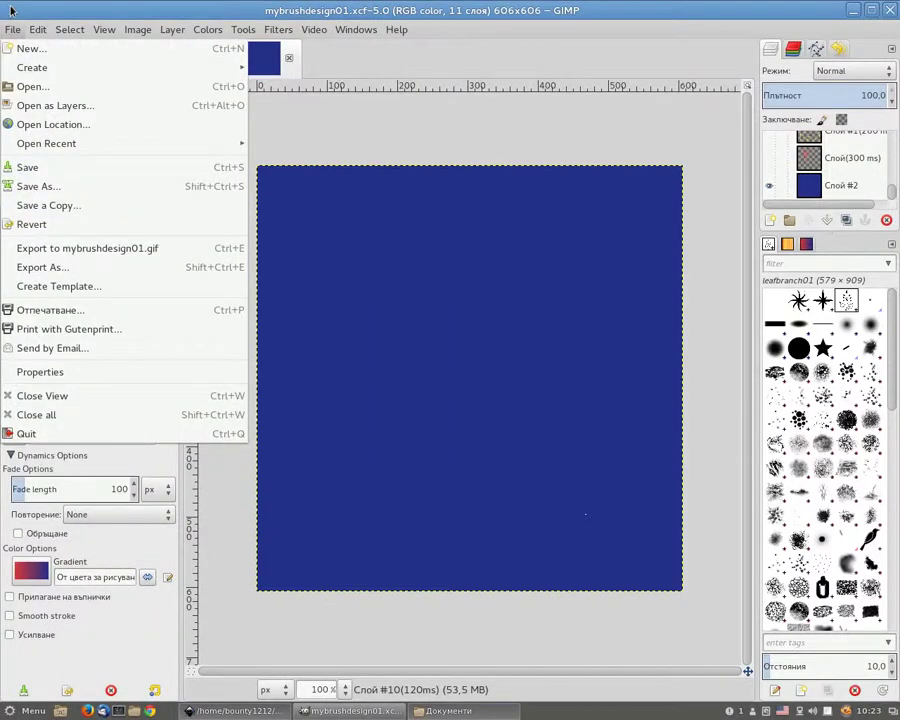
# - Save the project under the new name mybrushdesign01-1.xcf
pyautogui.click(62, 186)
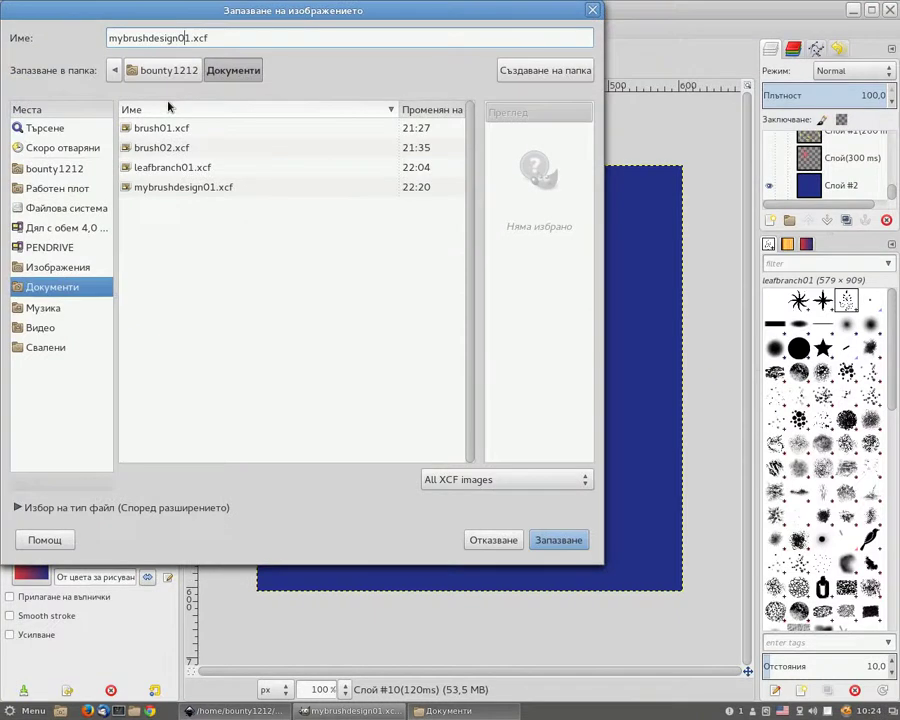
pyautogui.write('-1')
pyautogui.press('Return')
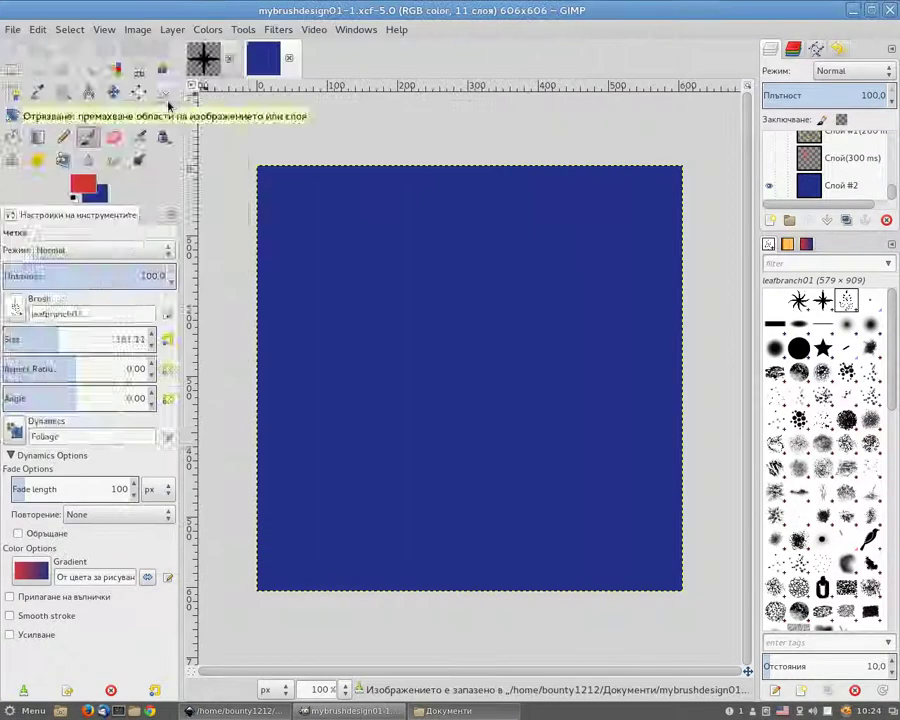
# - Export it as the animated GIF mybrushdesign01-1.gif, keeping 'As animation' on
pyautogui.click(12, 30)
pyautogui.click(49, 267)
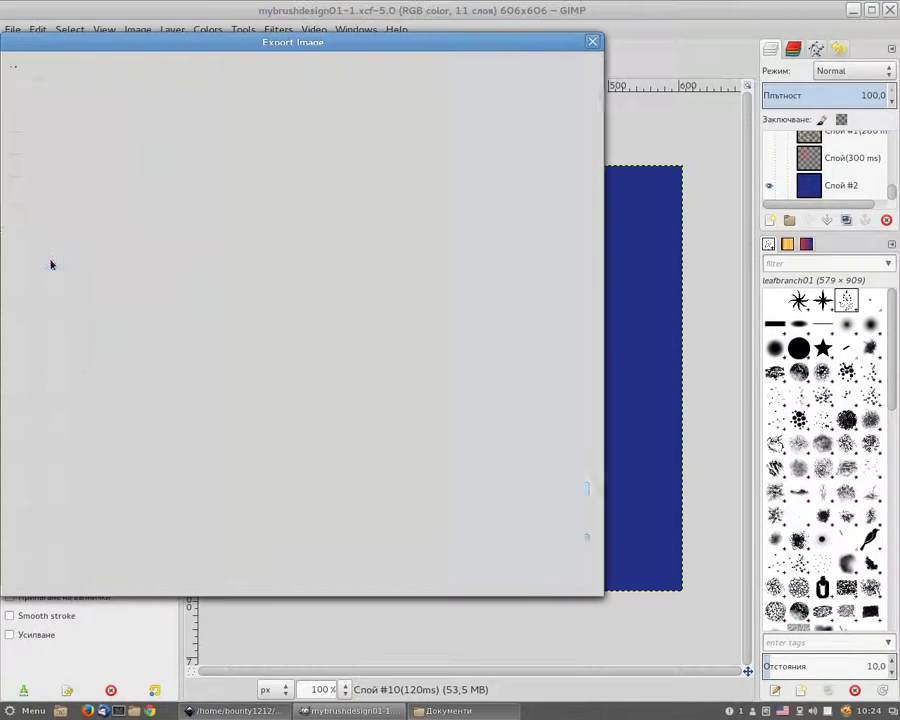
pyautogui.write('-1')
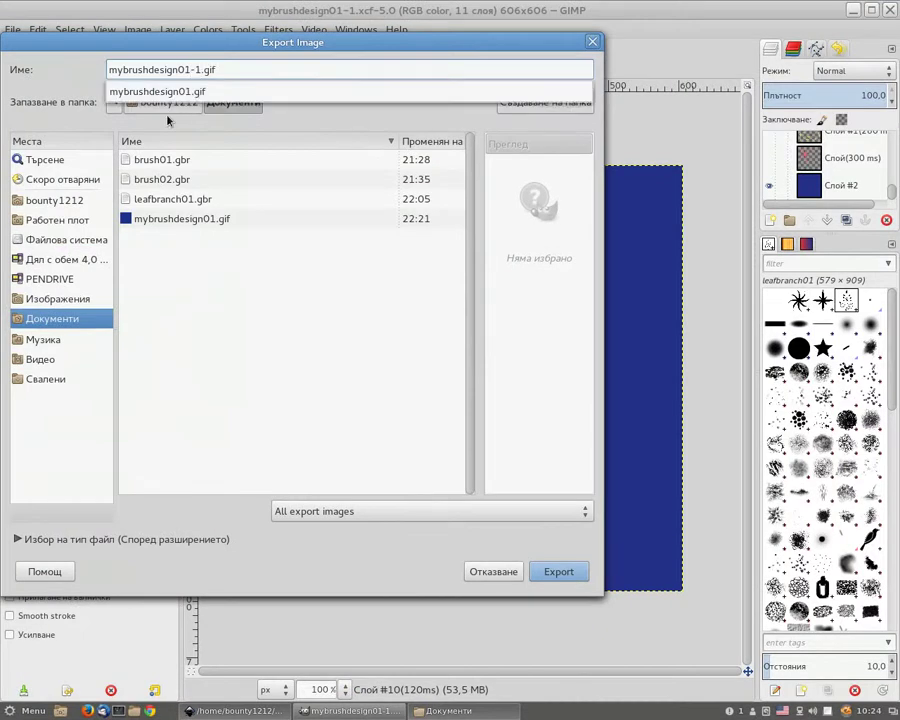
pyautogui.click(558, 573)
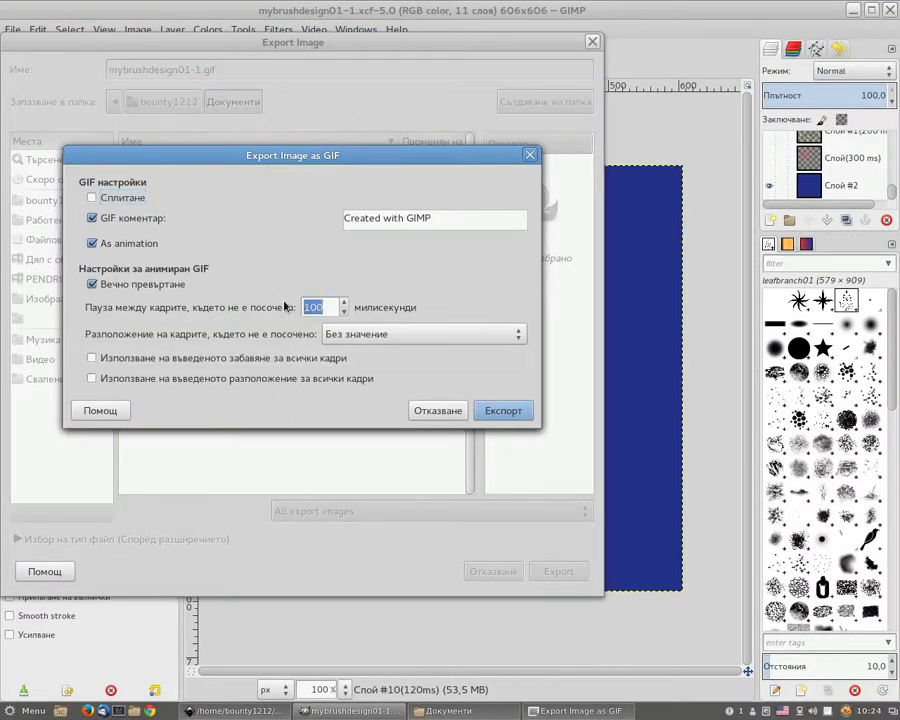
pyautogui.click(510, 414)
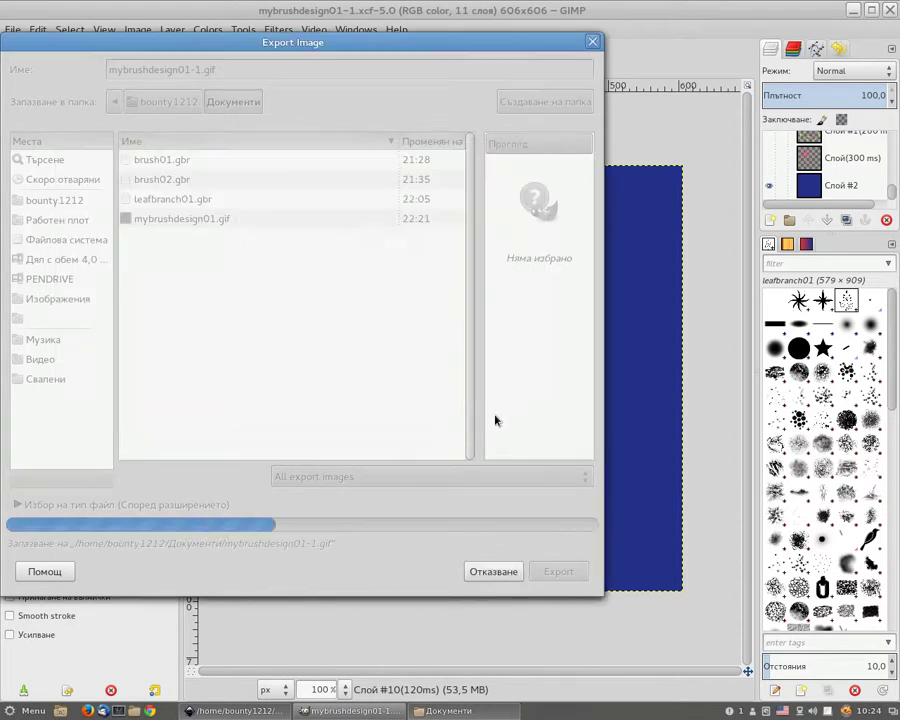
pyautogui.hotkey('alt', 'Tab')
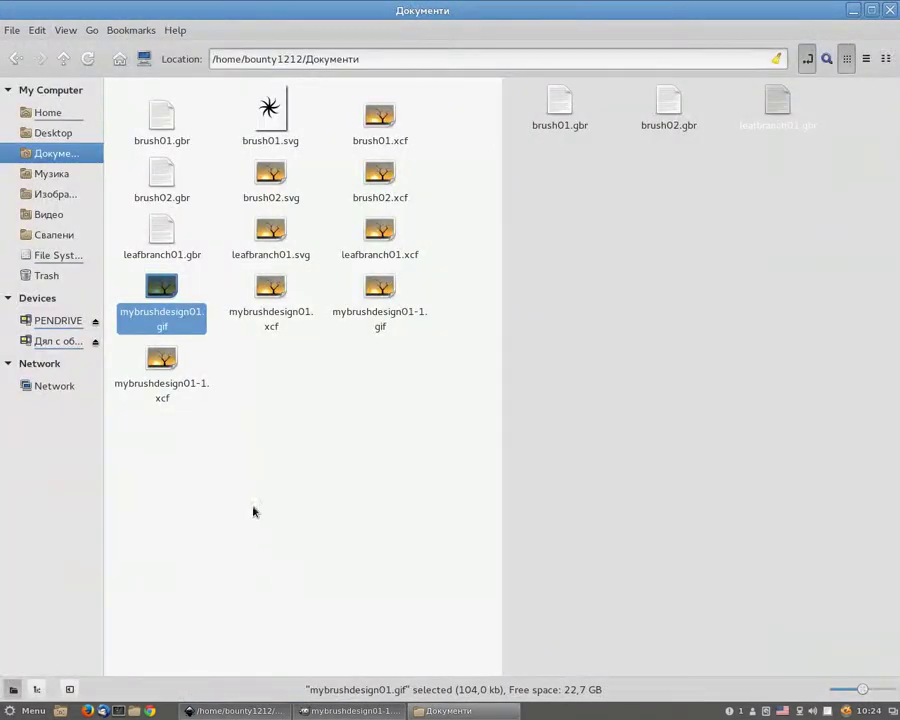
# - Open mybrushdesign01-1.gif and mybrushdesign01.gif in two image viewers placed side by side
pyautogui.doubleClick(382, 291)
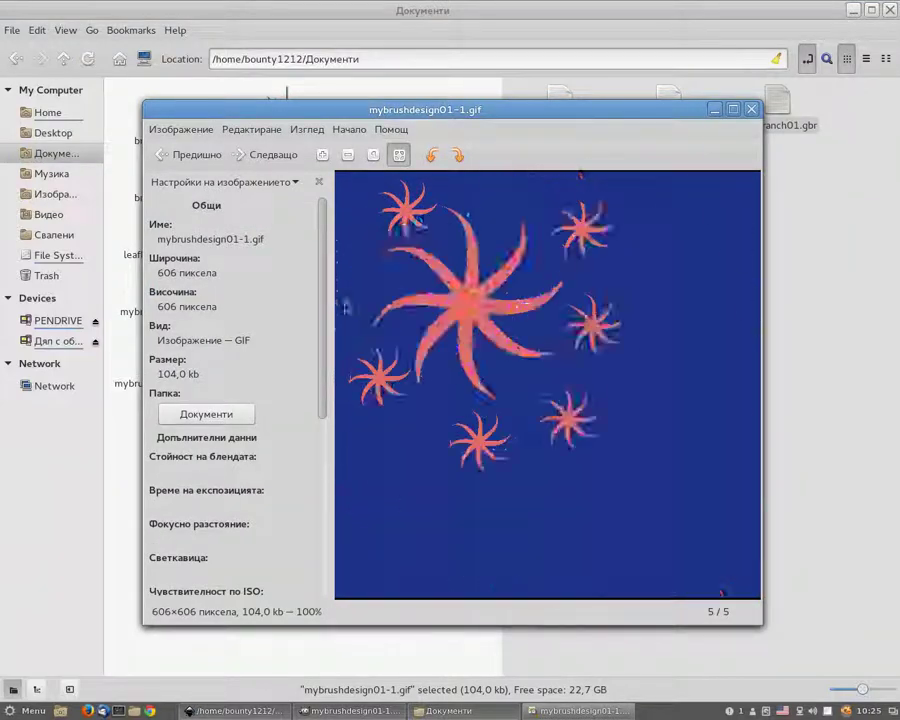
pyautogui.moveTo(421, 120); pyautogui.dragTo(719, 197)
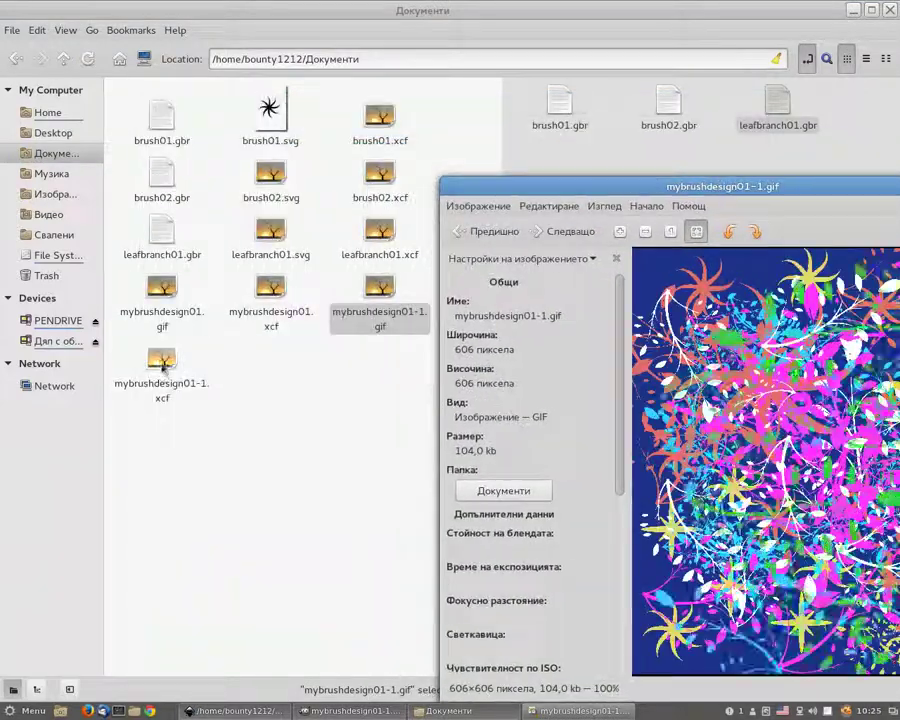
pyautogui.doubleClick(162, 290)
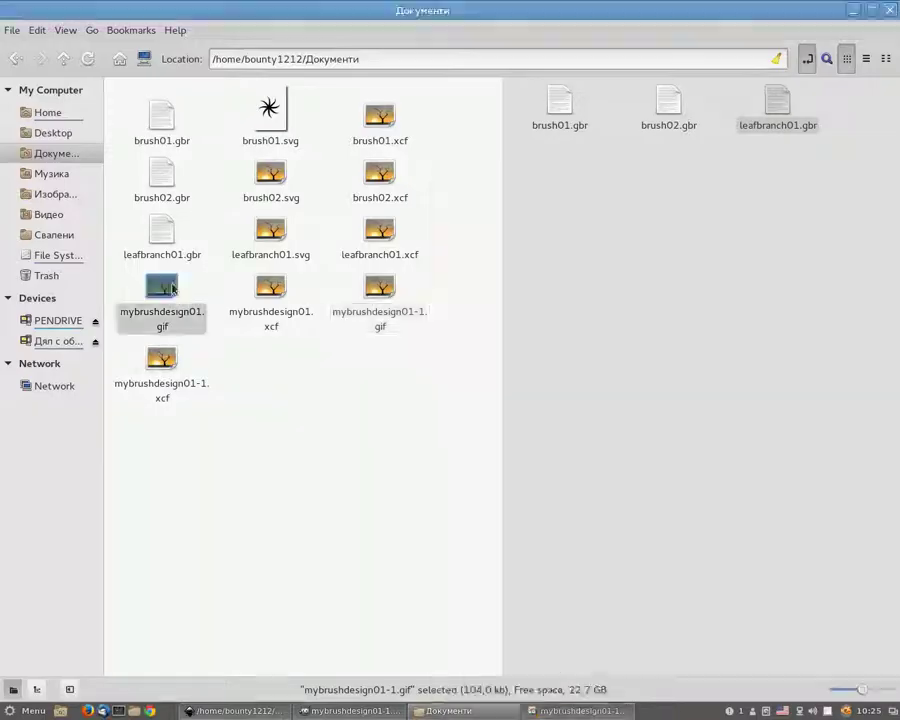
pyautogui.moveTo(419, 110); pyautogui.dragTo(110, 59)
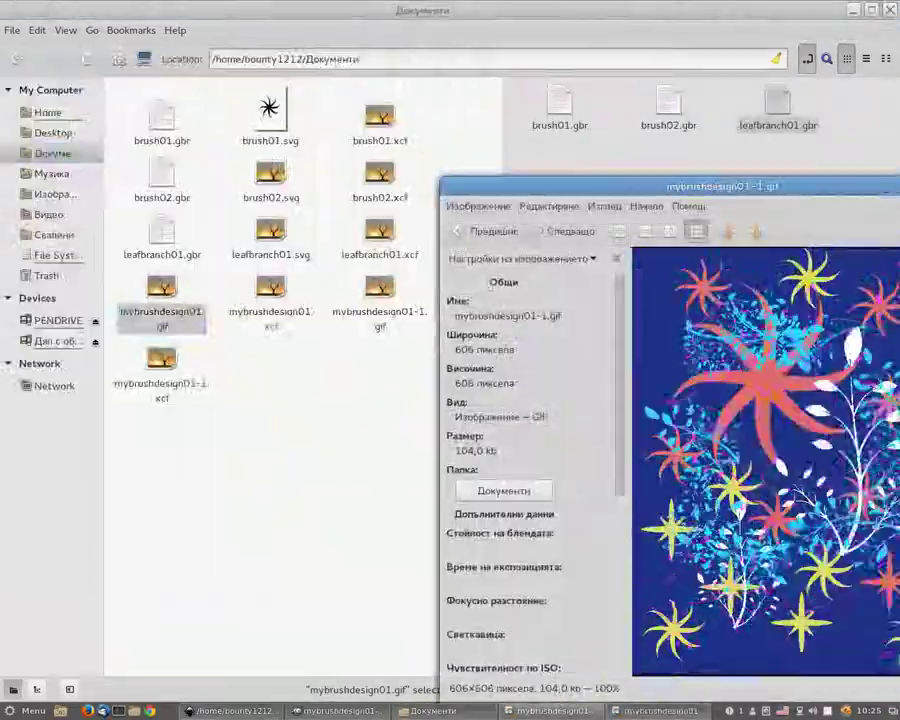